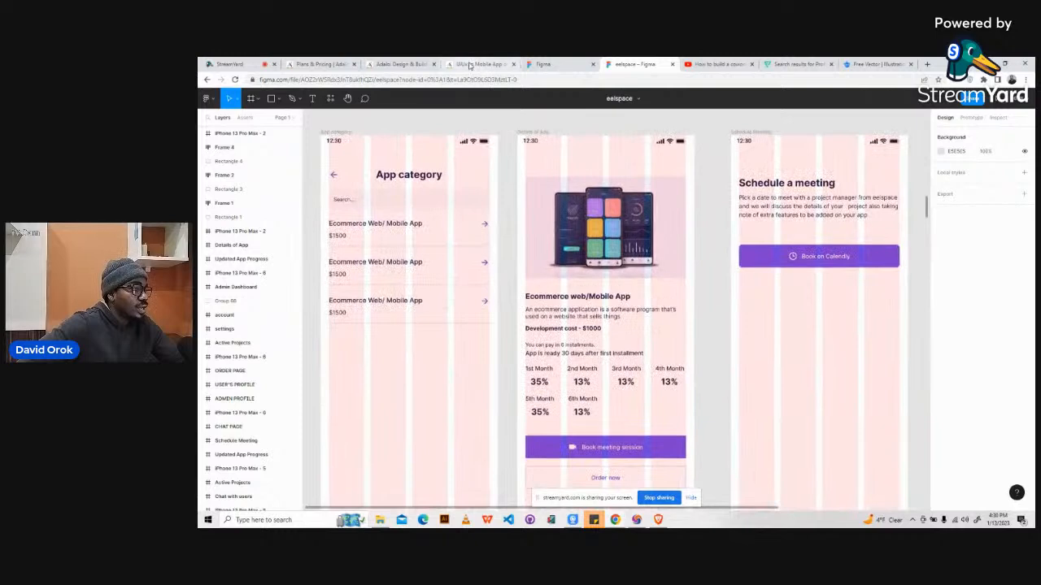
- Pan across the Adalo project's Signup, Log In and onboarding screens to reach the dashboard screen
{"action": "left_click", "coordinate": [481, 64]}
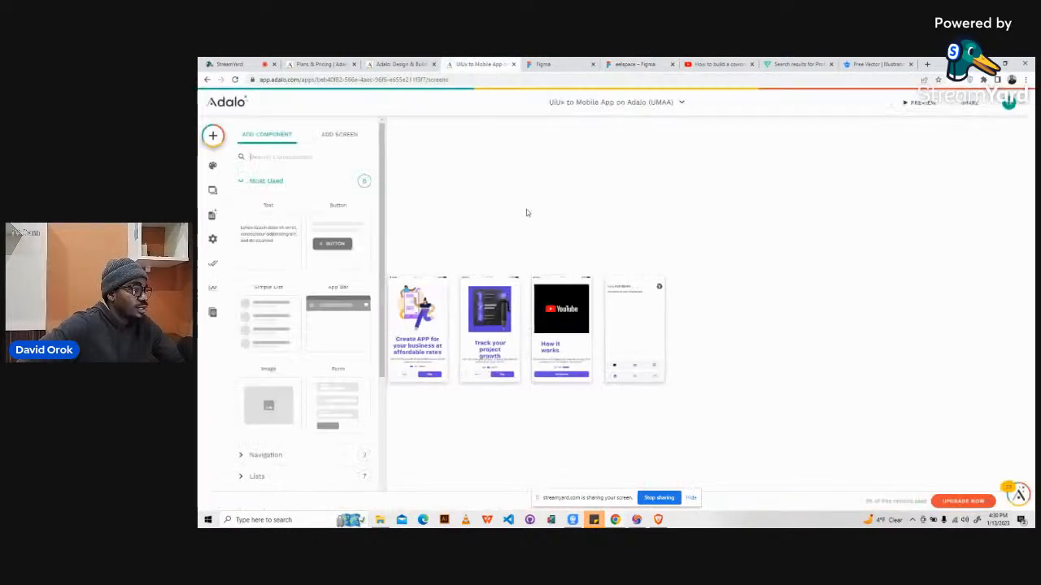
{"action": "scroll", "coordinate": [526, 213], "scroll_direction": "up", "scroll_amount": 5}
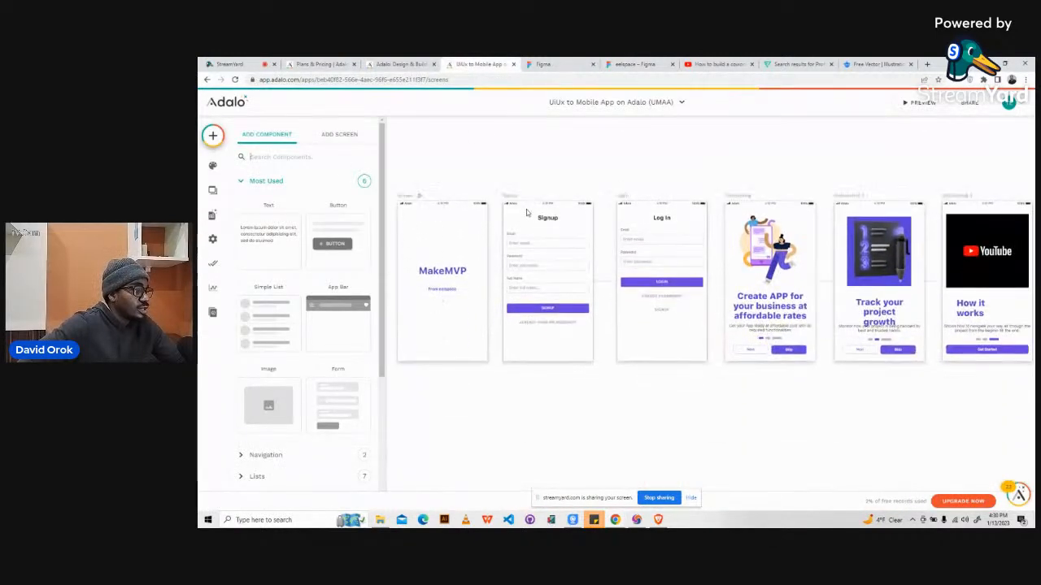
{"action": "scroll", "coordinate": [526, 213], "scroll_direction": "up", "scroll_amount": 5}
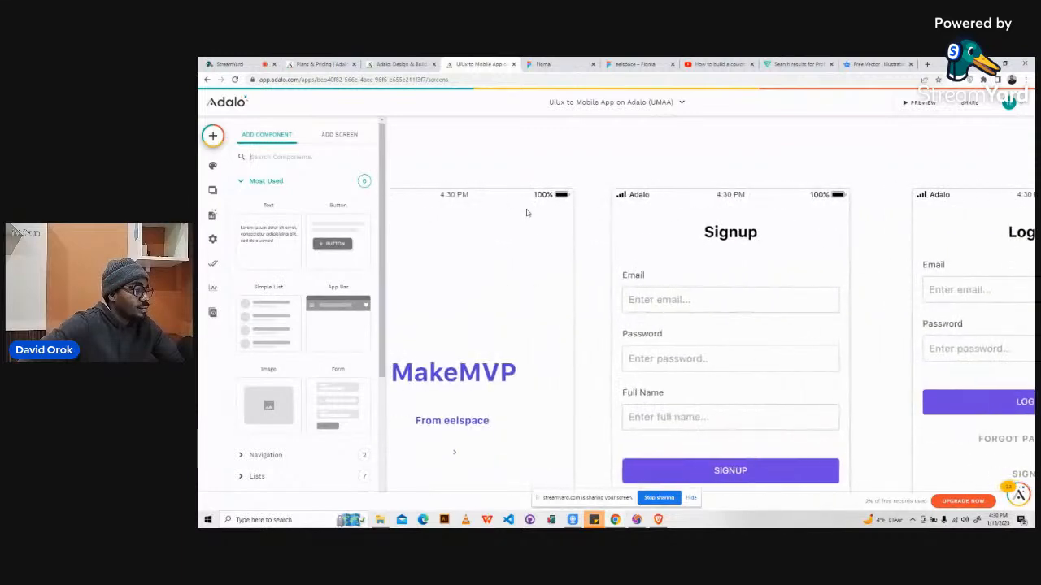
{"action": "scroll", "coordinate": [526, 213], "scroll_direction": "down", "scroll_amount": 4}
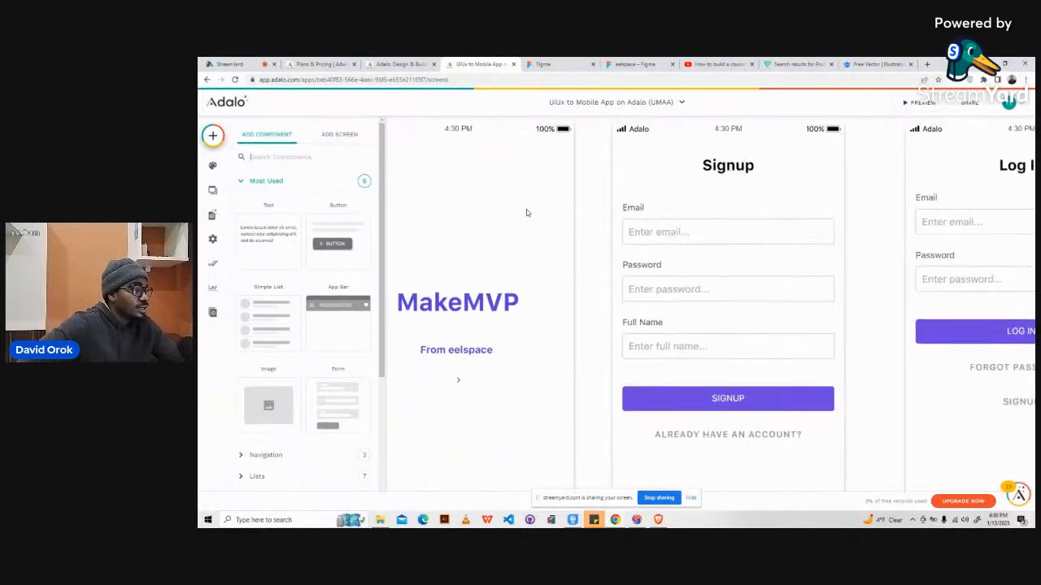
{"action": "scroll", "coordinate": [526, 213], "scroll_direction": "left", "scroll_amount": 1}
{"action": "scroll", "coordinate": [527, 213], "scroll_direction": "right", "scroll_amount": 3}
{"action": "scroll", "coordinate": [526, 213], "scroll_direction": "right", "scroll_amount": 6}
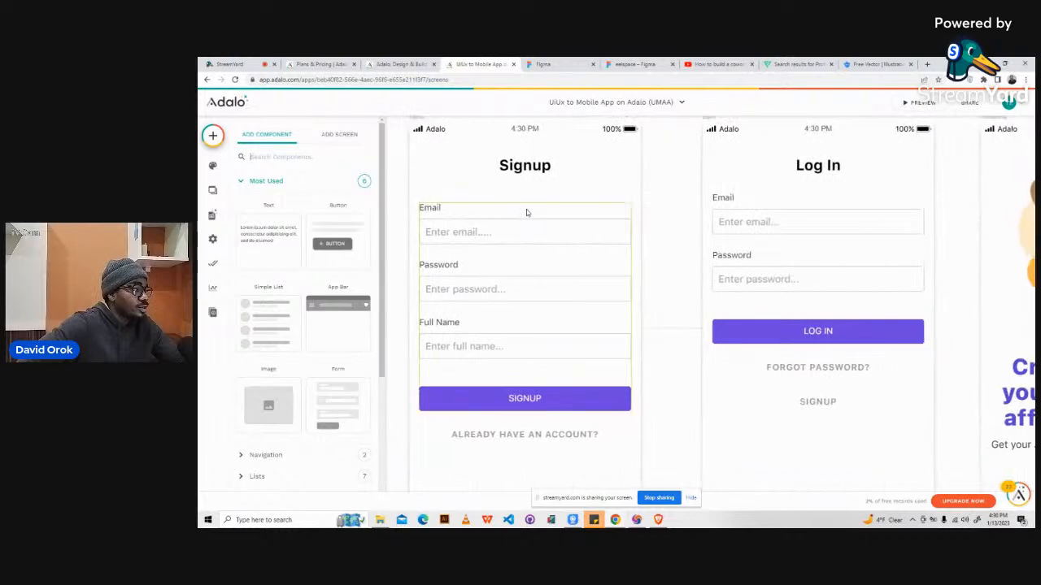
{"action": "scroll", "coordinate": [526, 213], "scroll_direction": "right", "scroll_amount": 3}
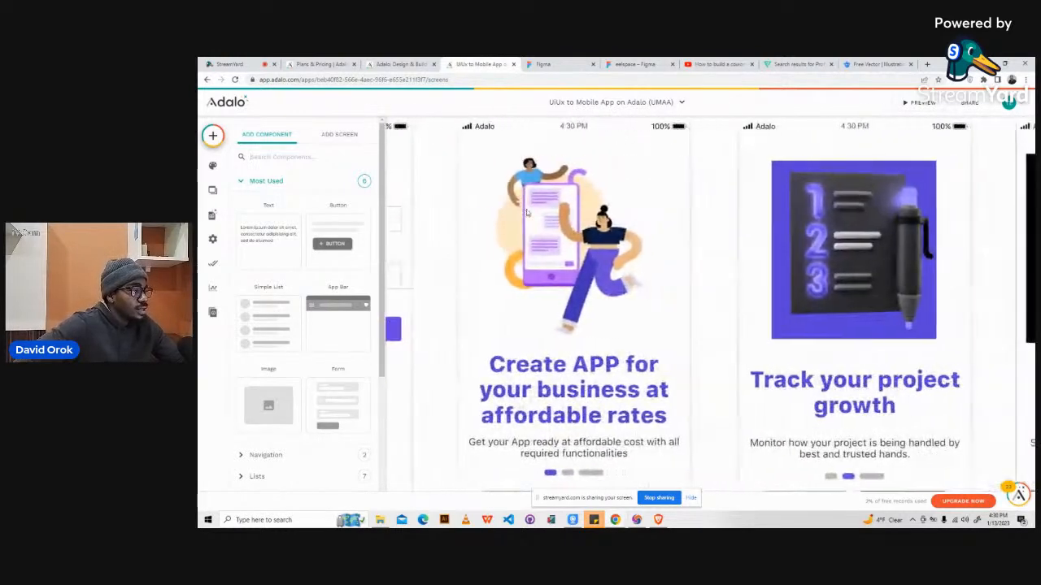
{"action": "scroll", "coordinate": [526, 213], "scroll_direction": "down", "scroll_amount": 1}
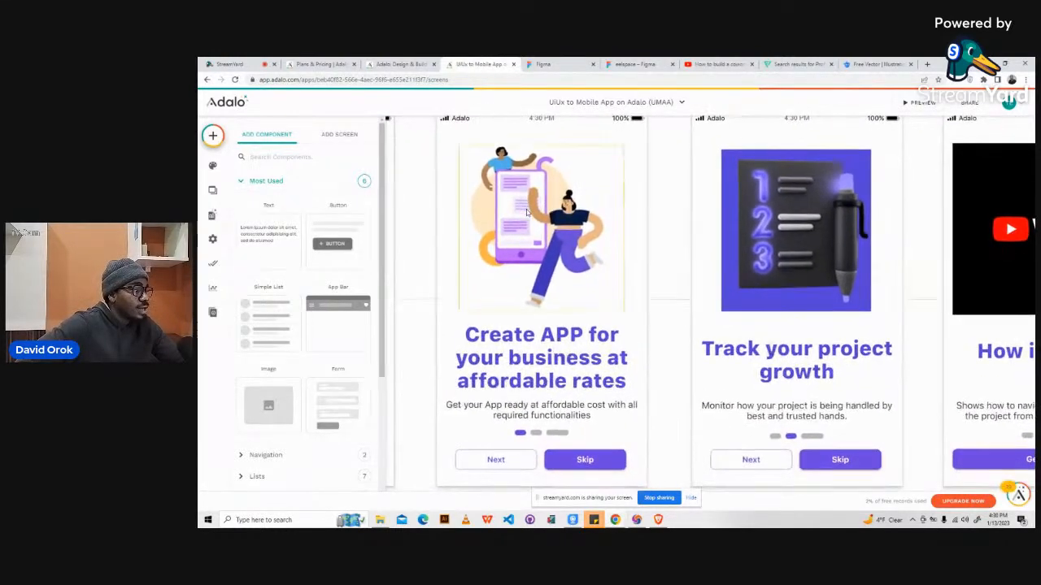
{"action": "scroll", "coordinate": [526, 213], "scroll_direction": "right", "scroll_amount": 6}
{"action": "scroll", "coordinate": [526, 213], "scroll_direction": "right", "scroll_amount": 4}
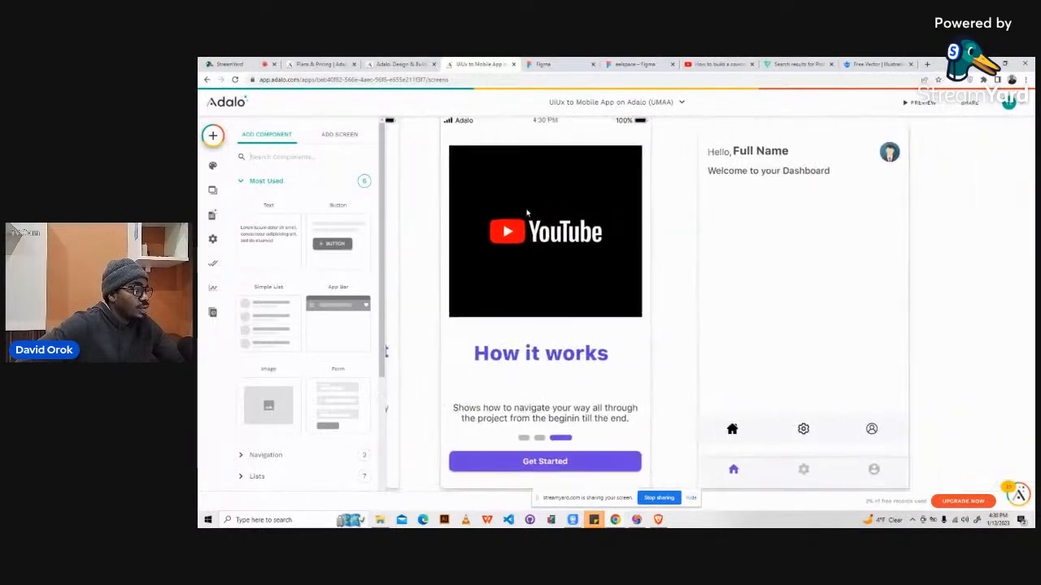
{"action": "scroll", "coordinate": [526, 213], "scroll_direction": "right", "scroll_amount": 1}
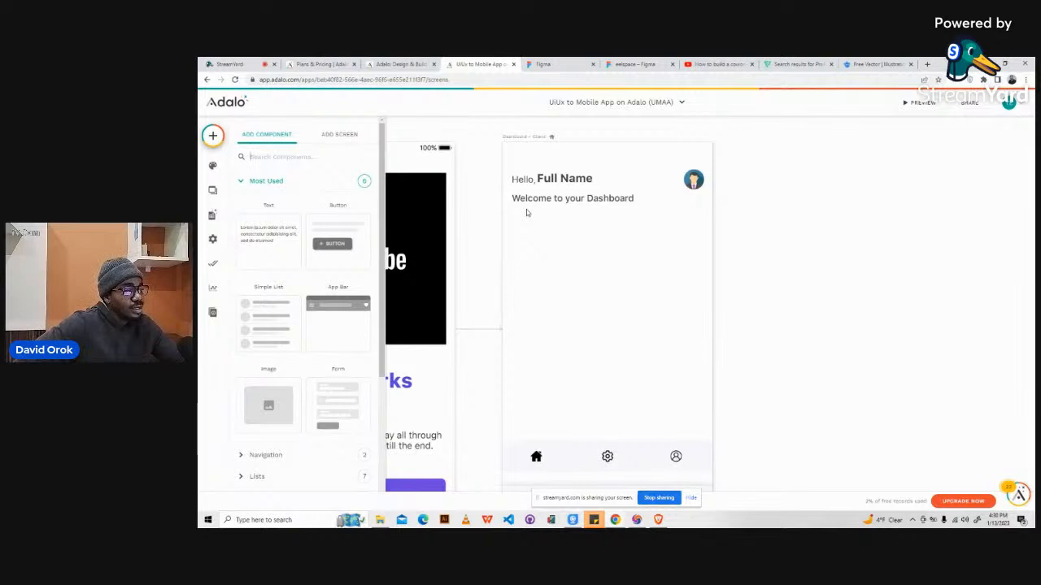
{"action": "scroll", "coordinate": [526, 213], "scroll_direction": "down", "scroll_amount": 3}
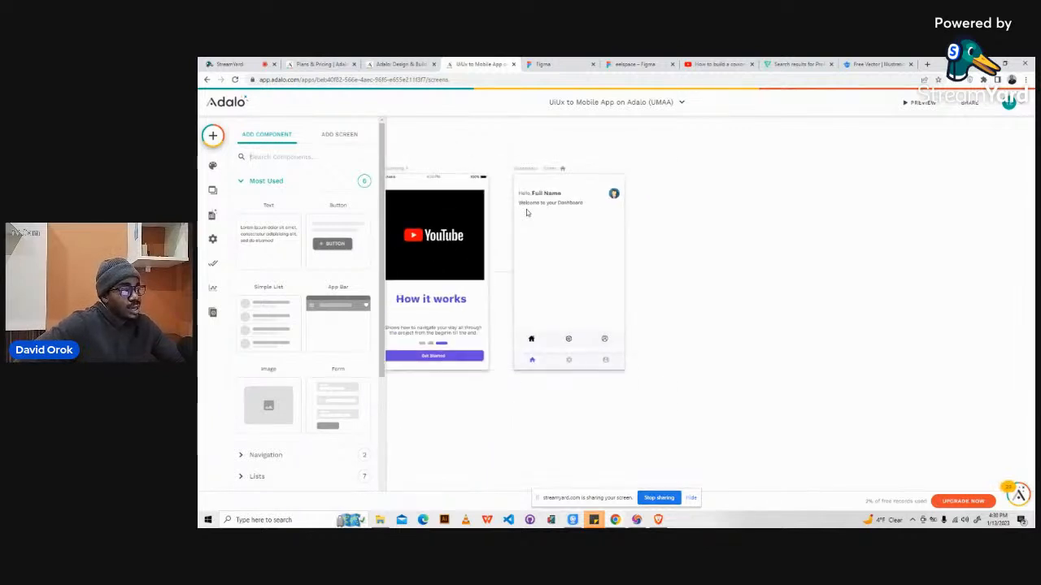
{"action": "scroll", "coordinate": [536, 274], "scroll_direction": "up", "scroll_amount": 3}
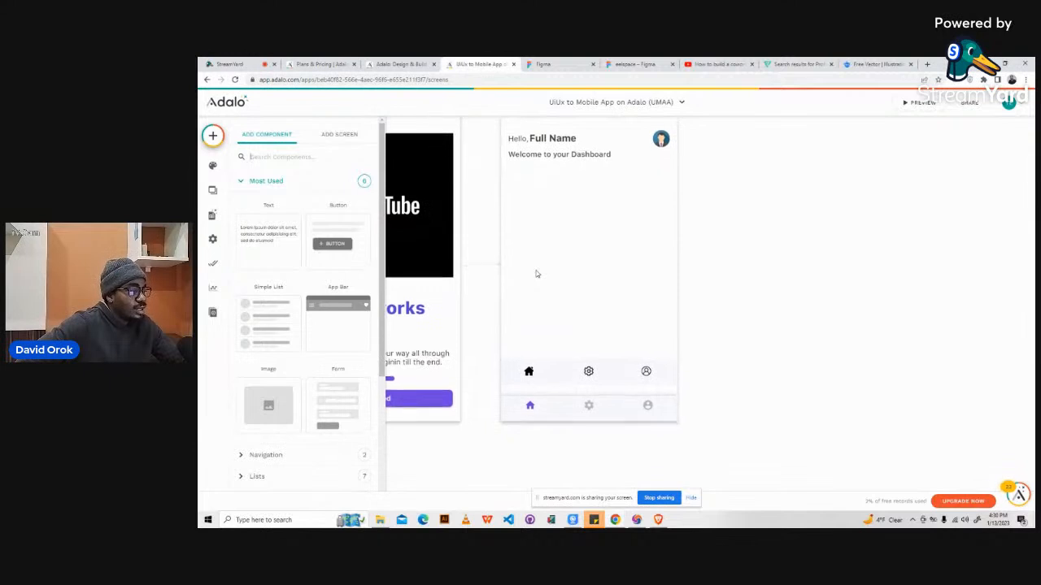
{"action": "scroll", "coordinate": [536, 274], "scroll_direction": "up", "scroll_amount": 1}
- Delete the duplicate lower Tab Bar from the dashboard screen
{"action": "left_click", "coordinate": [528, 385]}
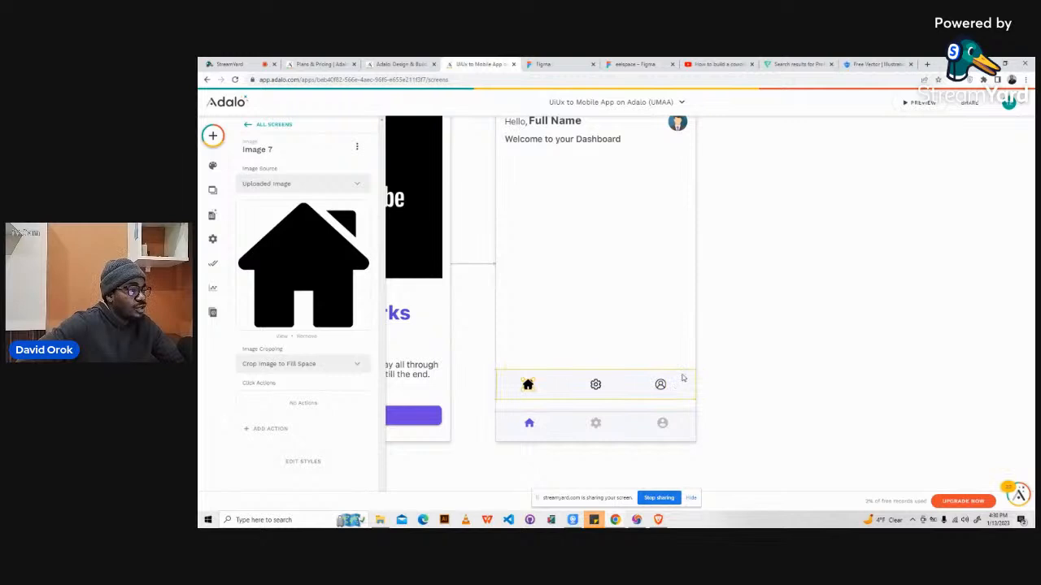
{"action": "left_click", "coordinate": [533, 355]}
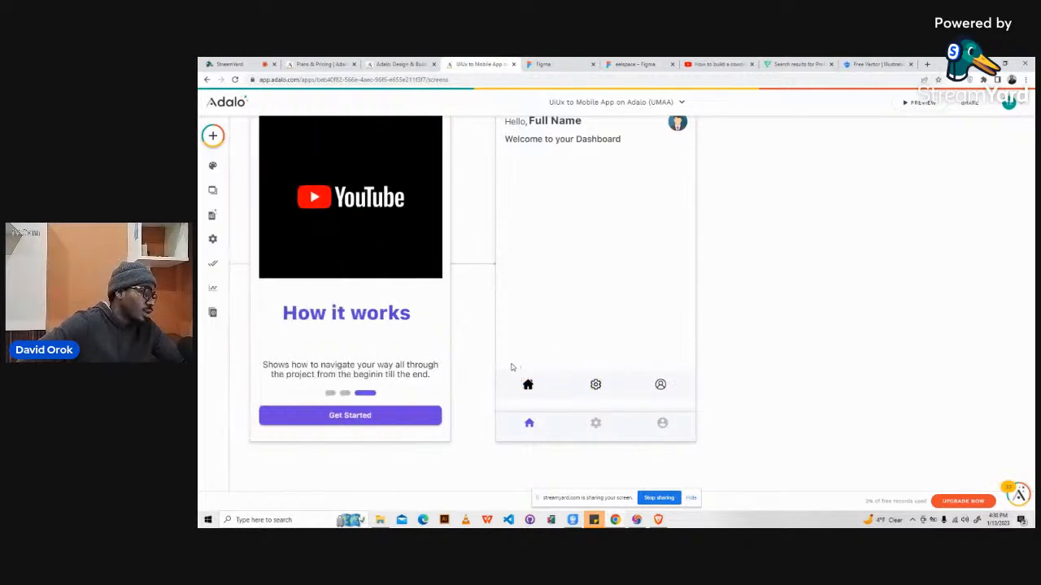
{"action": "left_click_drag", "start_coordinate": [512, 367], "coordinate": [668, 399]}
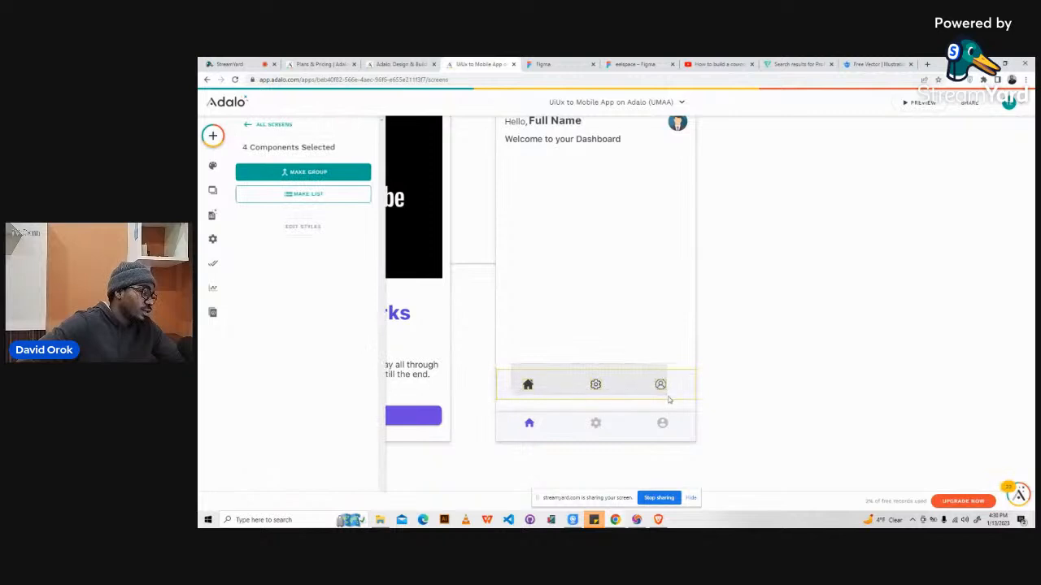
{"action": "left_click", "coordinate": [652, 352]}
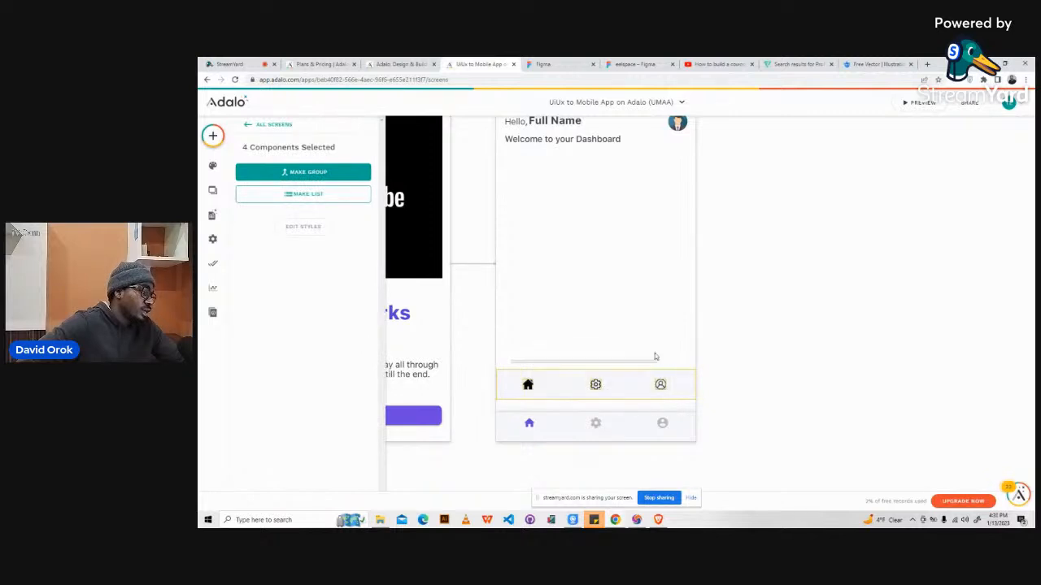
{"action": "left_click", "coordinate": [678, 426]}
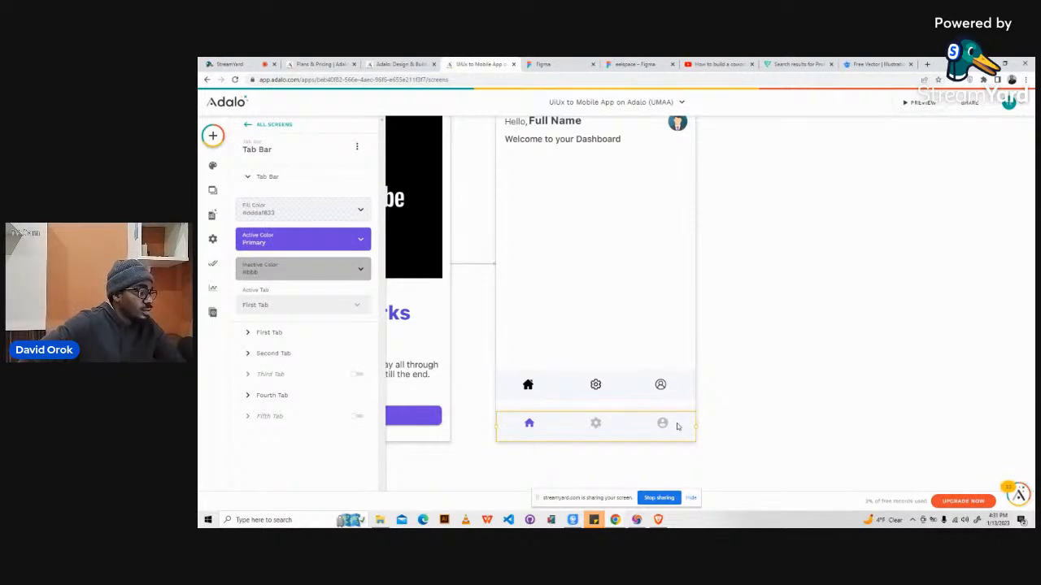
{"action": "key", "text": "Delete"}
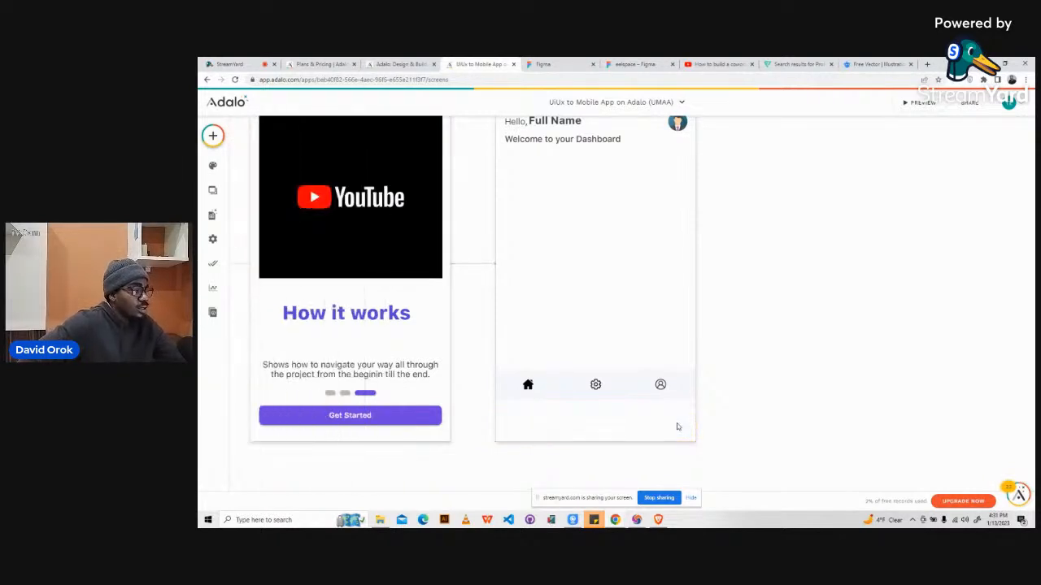
- Move the home, settings and profile icons down to the dashboard screen's bottom edge
{"action": "left_click_drag", "start_coordinate": [708, 405], "coordinate": [561, 426]}
{"action": "left_click", "coordinate": [690, 374]}
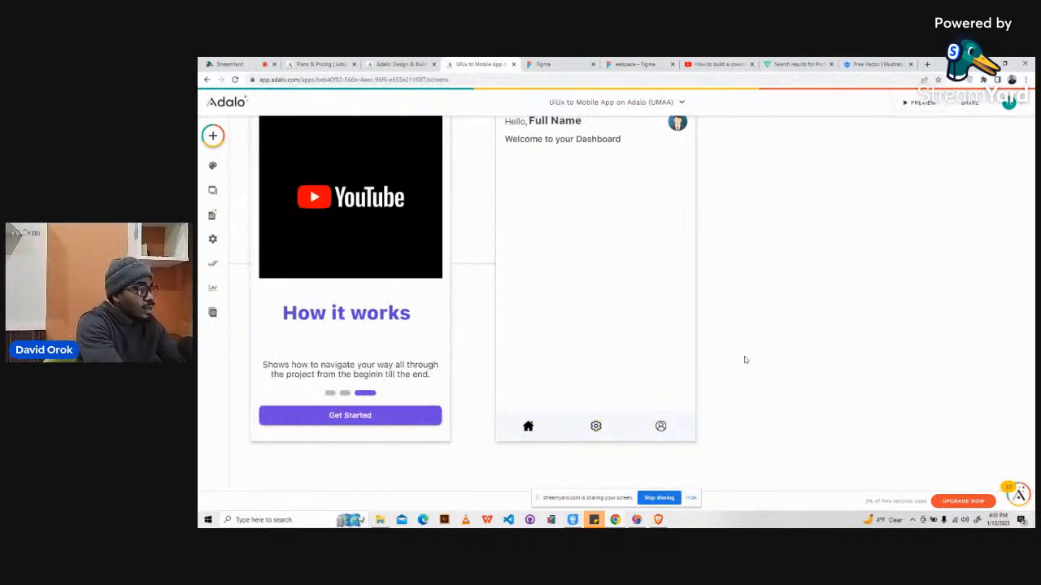
{"action": "scroll", "coordinate": [663, 317], "scroll_direction": "up", "scroll_amount": 1}
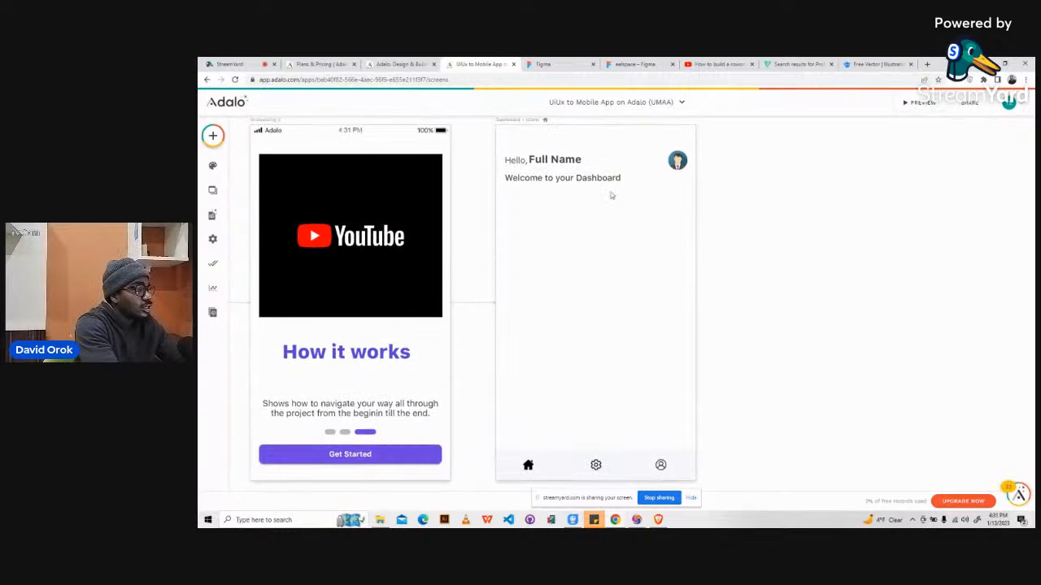
- Inspect the eelspace Figma dashboard frame, then browse the App category, Order Now, Chat and Admin Profile frames
{"action": "left_click", "coordinate": [624, 63]}
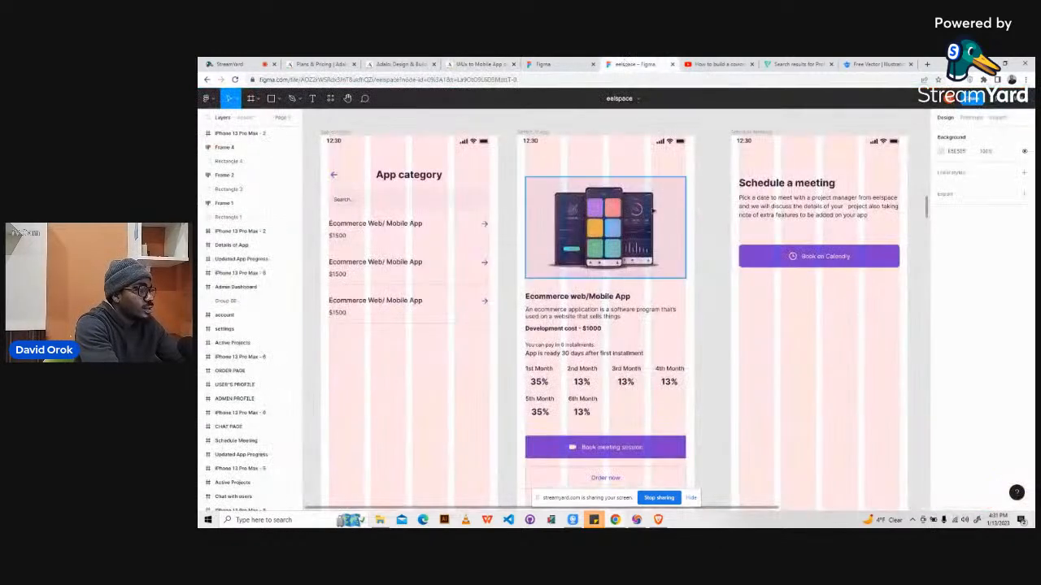
{"action": "scroll", "coordinate": [653, 212], "scroll_direction": "up", "scroll_amount": 2}
{"action": "scroll", "coordinate": [652, 210], "scroll_direction": "up", "scroll_amount": 3, "text": "ctrl"}
{"action": "scroll", "coordinate": [651, 211], "scroll_direction": "up", "scroll_amount": 2}
{"action": "scroll", "coordinate": [652, 210], "scroll_direction": "right", "scroll_amount": 5}
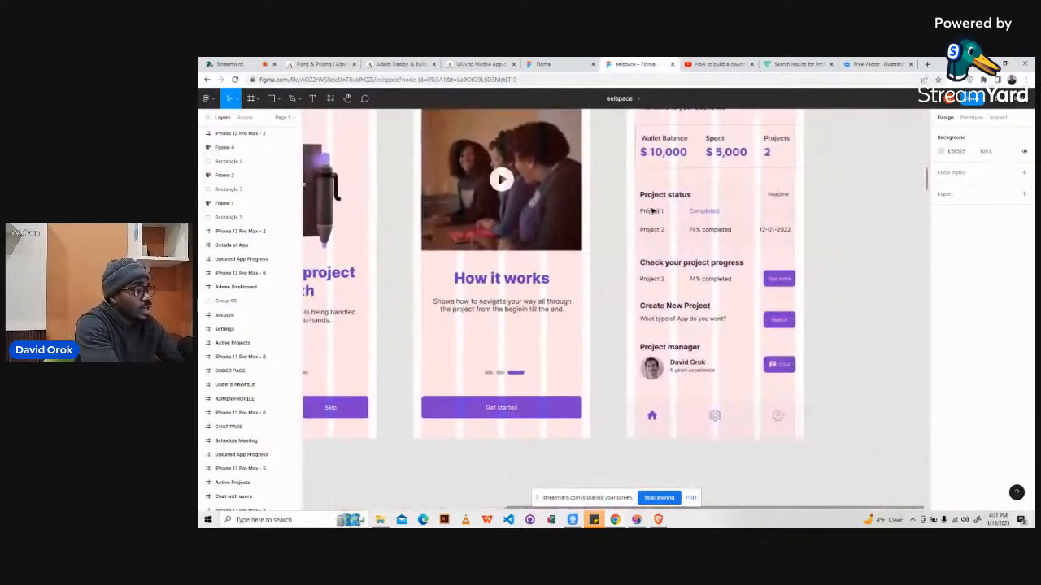
{"action": "scroll", "coordinate": [651, 210], "scroll_direction": "up", "scroll_amount": 1}
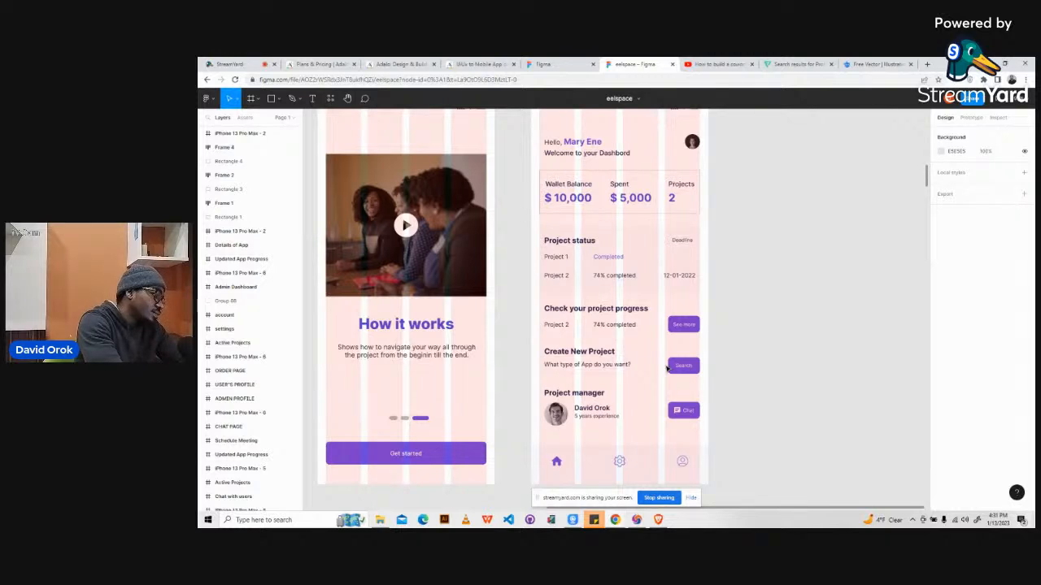
{"action": "scroll", "coordinate": [667, 369], "scroll_direction": "down", "scroll_amount": 2}
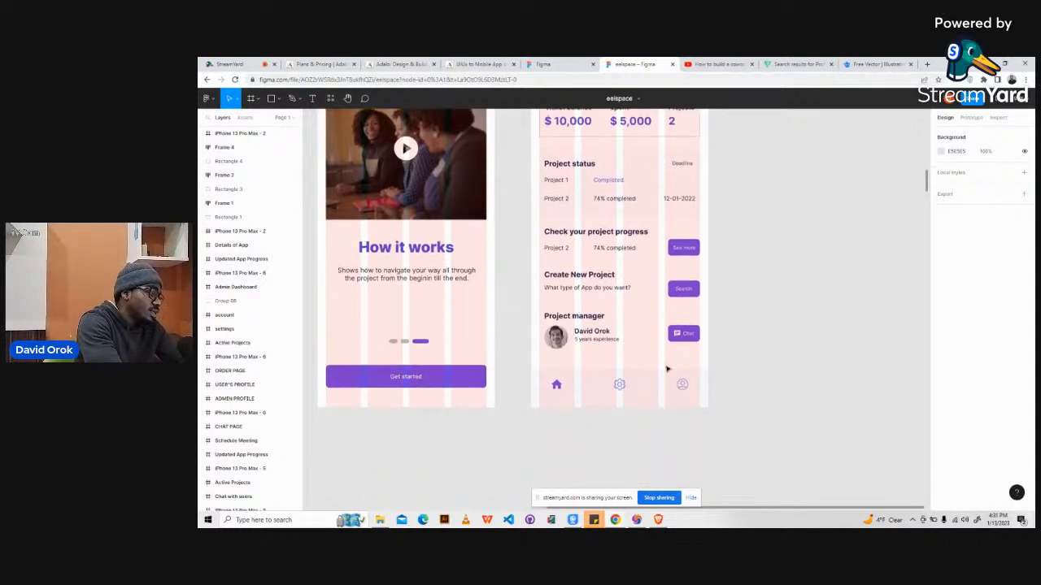
{"action": "scroll", "coordinate": [667, 368], "scroll_direction": "down", "scroll_amount": 3, "text": "ctrl"}
{"action": "scroll", "coordinate": [667, 368], "scroll_direction": "down", "scroll_amount": 2, "text": "ctrl"}
{"action": "scroll", "coordinate": [666, 368], "scroll_direction": "down", "scroll_amount": 3}
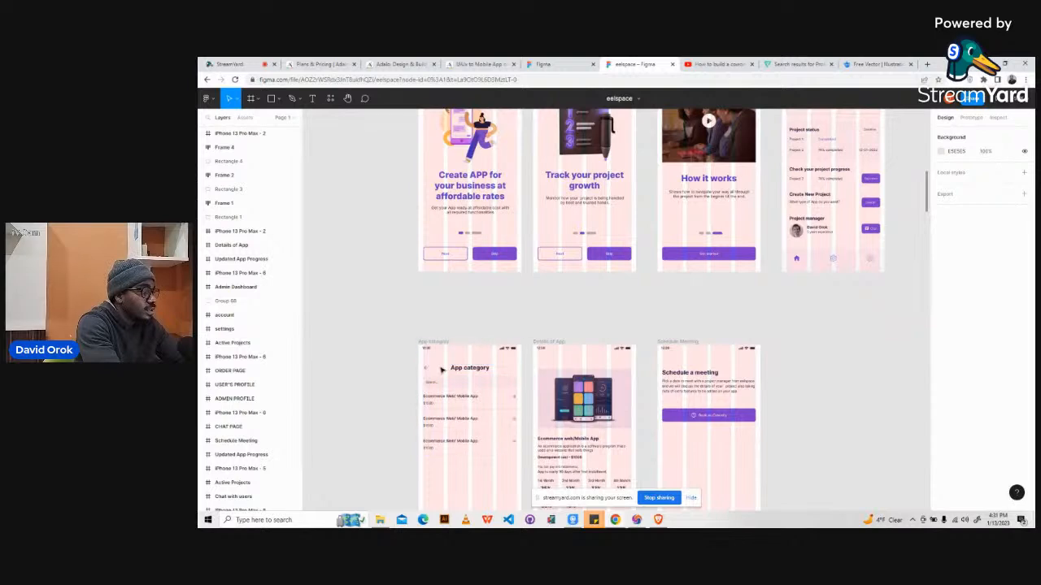
{"action": "scroll", "coordinate": [441, 370], "scroll_direction": "down", "scroll_amount": 3}
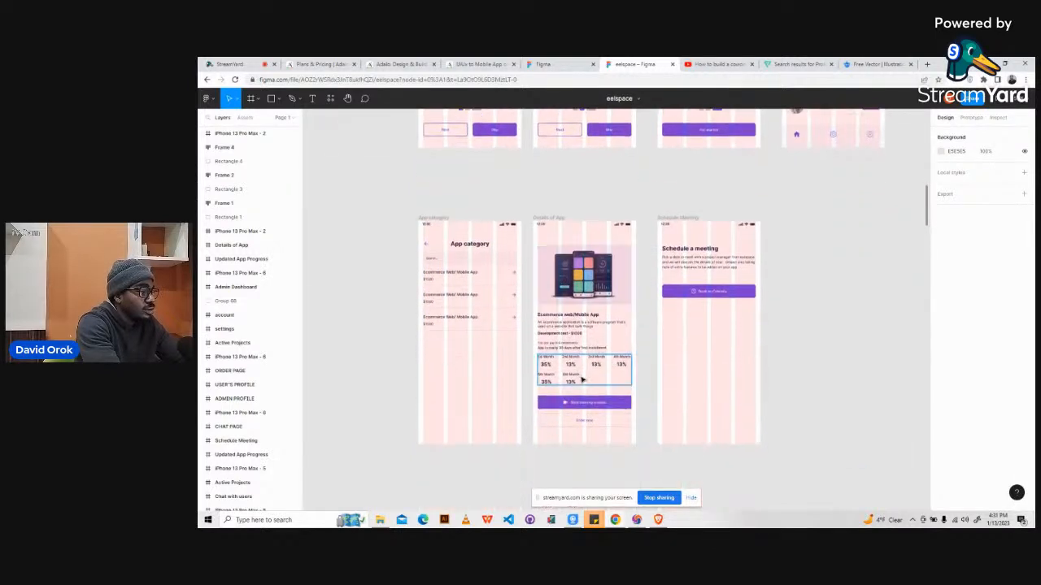
{"action": "scroll", "coordinate": [608, 356], "scroll_direction": "down", "scroll_amount": 2}
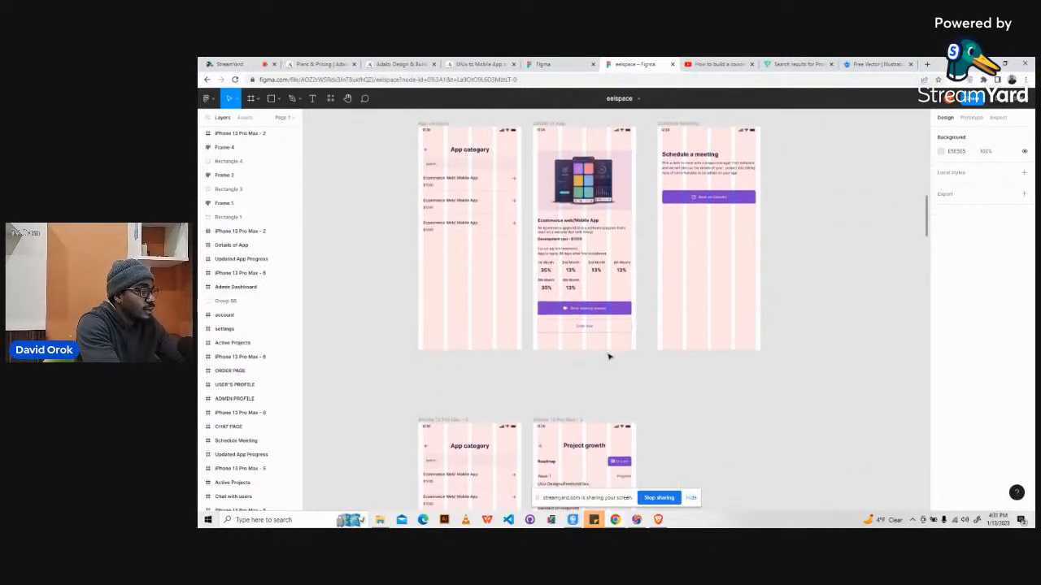
{"action": "scroll", "coordinate": [608, 356], "scroll_direction": "down", "scroll_amount": 3}
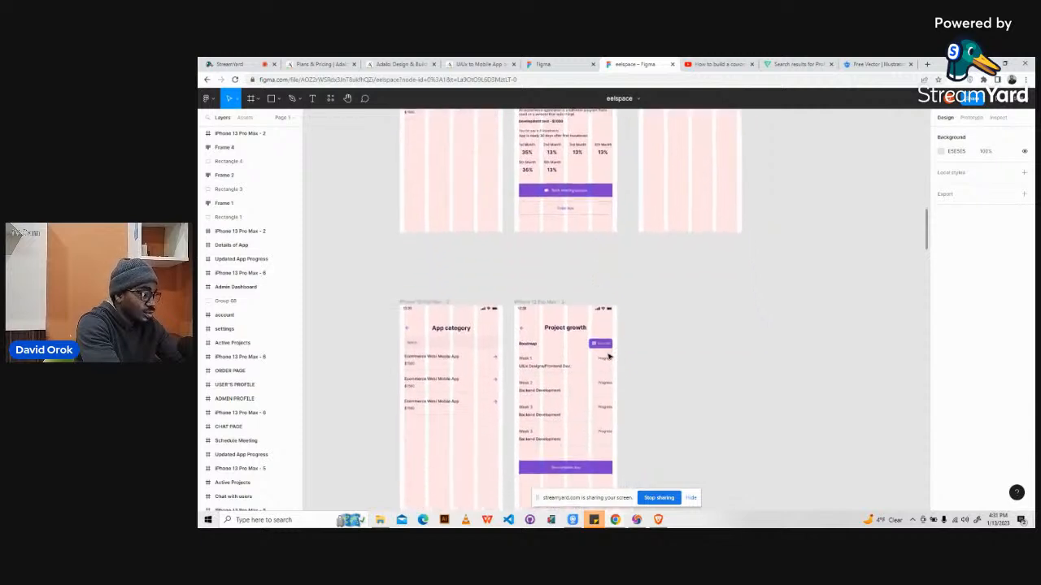
{"action": "scroll", "coordinate": [608, 356], "scroll_direction": "down", "scroll_amount": 9}
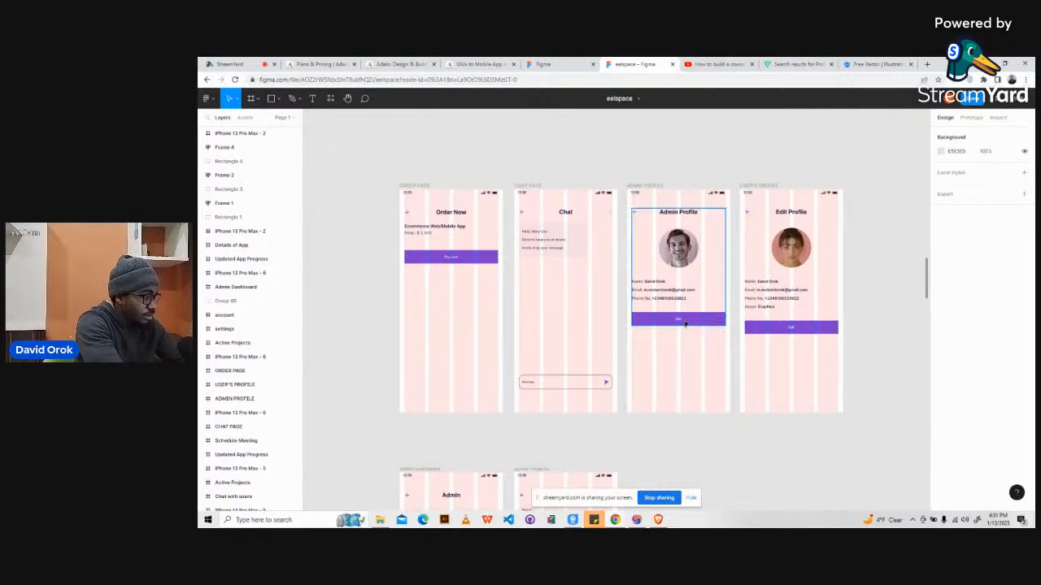
- Bring the 'Hello' dashboard frame beside 'How it works' into view on the Figma canvas
{"action": "scroll", "coordinate": [685, 323], "scroll_direction": "down", "scroll_amount": 6}
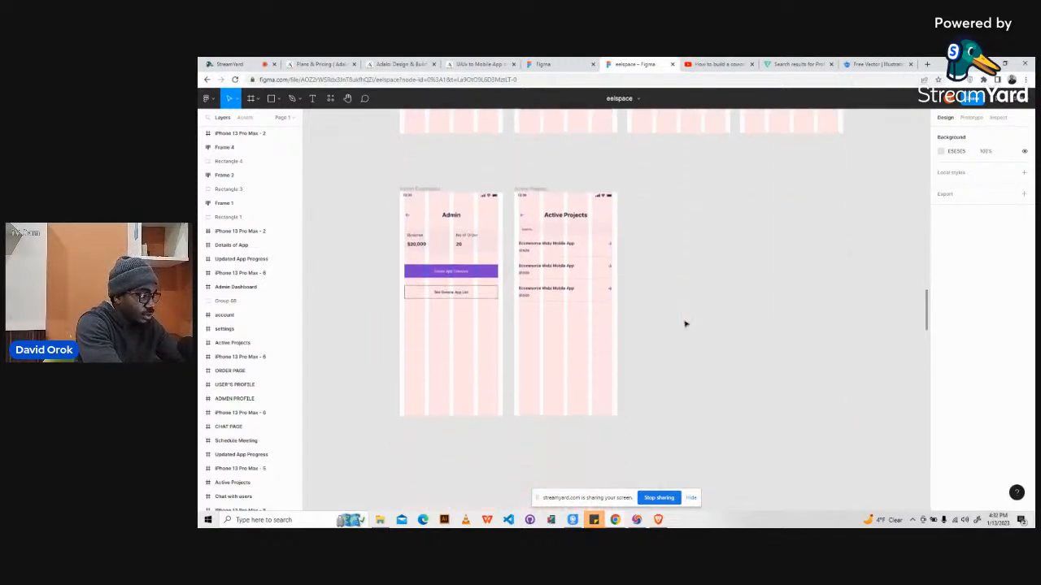
{"action": "scroll", "coordinate": [444, 306], "scroll_direction": "down", "scroll_amount": 2}
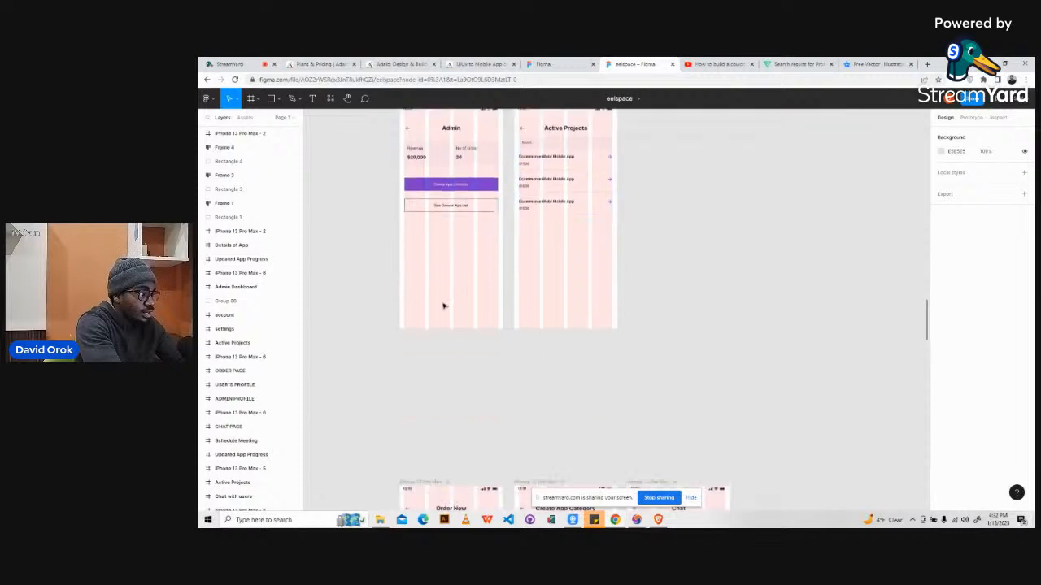
{"action": "scroll", "coordinate": [444, 305], "scroll_direction": "down", "scroll_amount": 6}
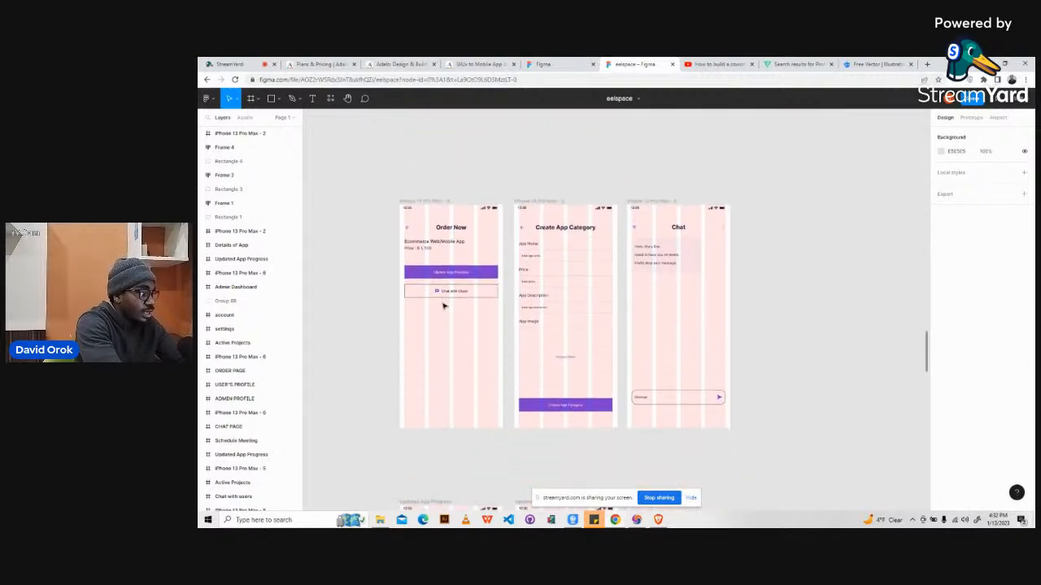
{"action": "scroll", "coordinate": [444, 306], "scroll_direction": "up", "scroll_amount": 3}
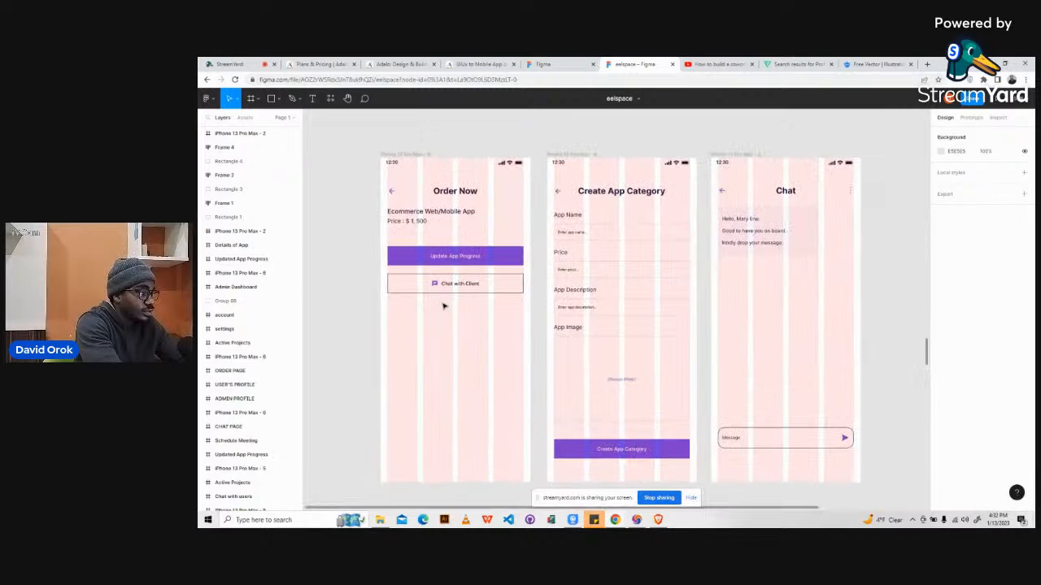
{"action": "scroll", "coordinate": [444, 306], "scroll_direction": "down", "scroll_amount": 10}
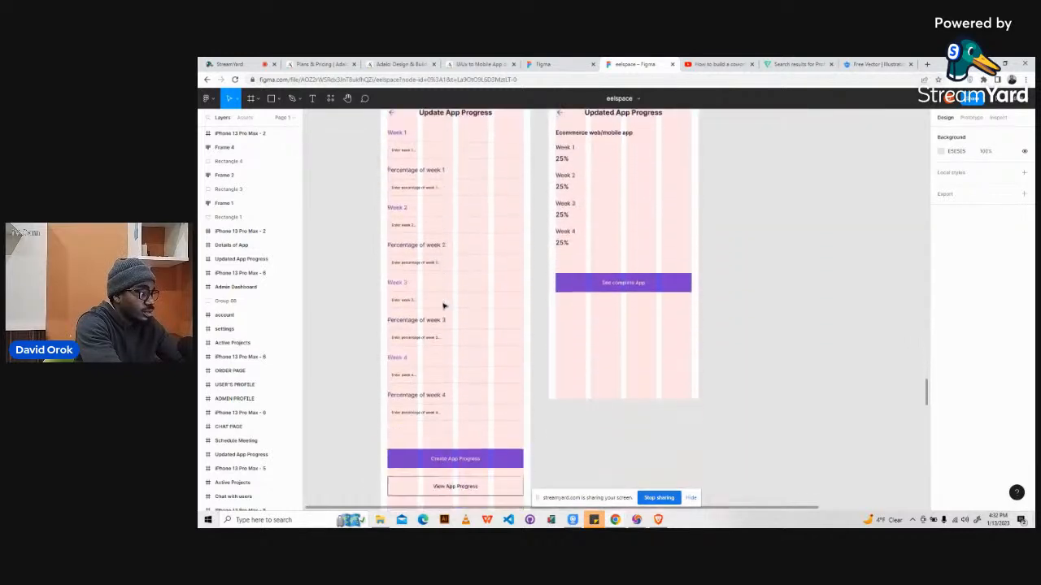
{"action": "scroll", "coordinate": [444, 306], "scroll_direction": "down", "scroll_amount": 10}
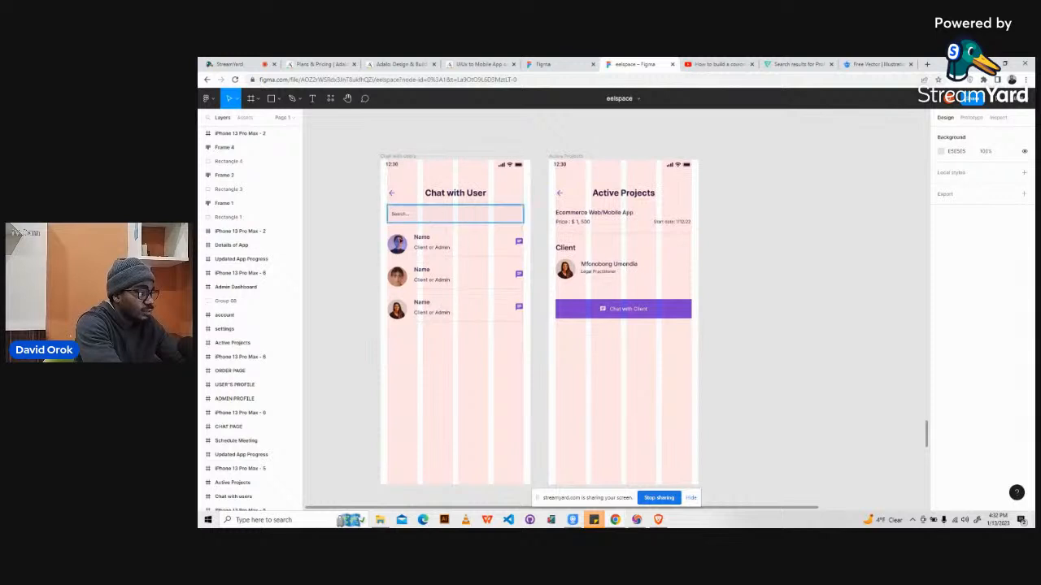
{"action": "scroll", "coordinate": [432, 308], "scroll_direction": "down", "scroll_amount": 1}
{"action": "scroll", "coordinate": [431, 309], "scroll_direction": "down", "scroll_amount": 1}
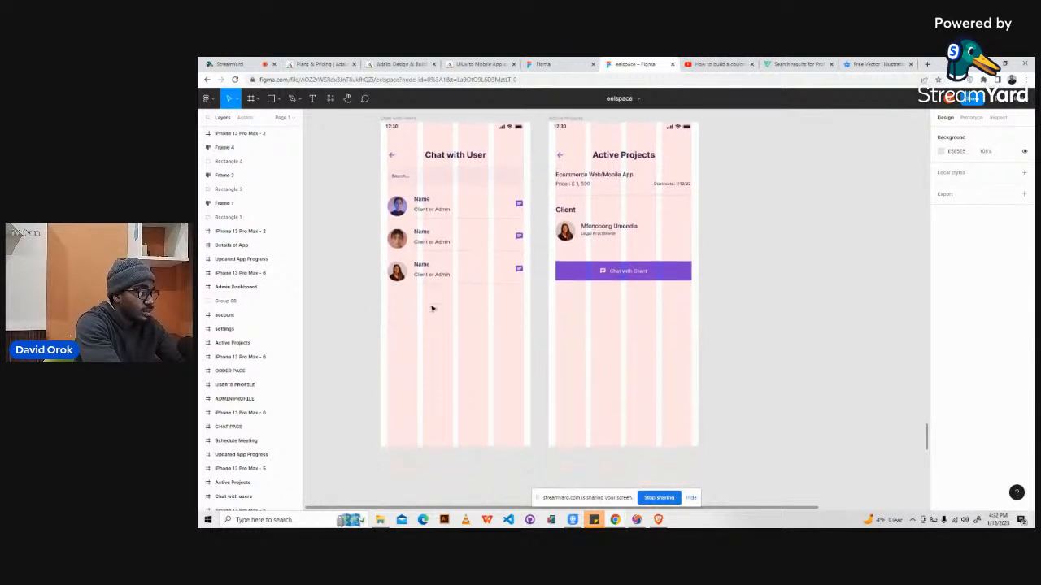
{"action": "scroll", "coordinate": [431, 308], "scroll_direction": "down", "scroll_amount": 10}
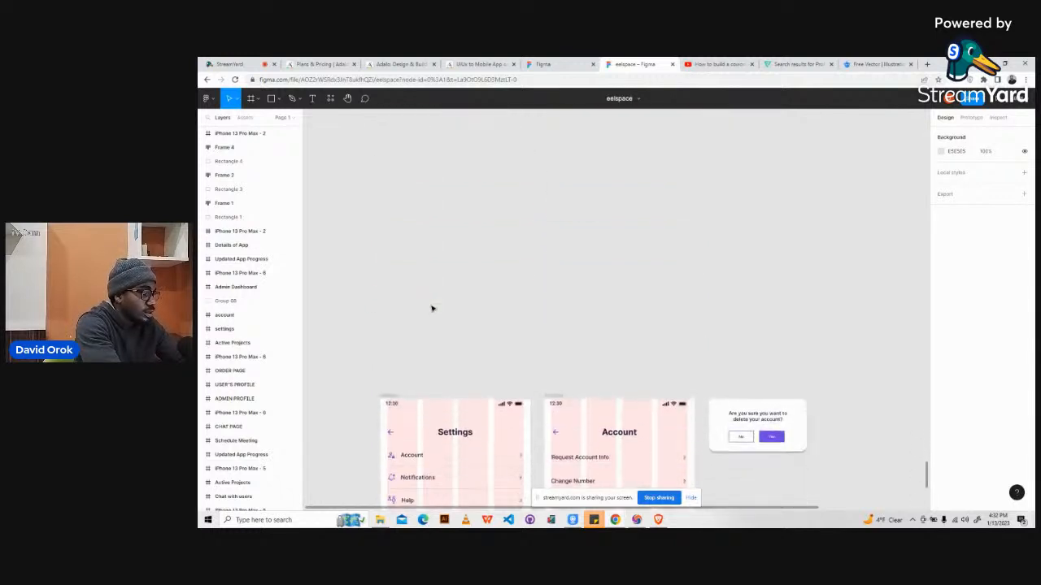
{"action": "scroll", "coordinate": [431, 308], "scroll_direction": "down", "scroll_amount": 15}
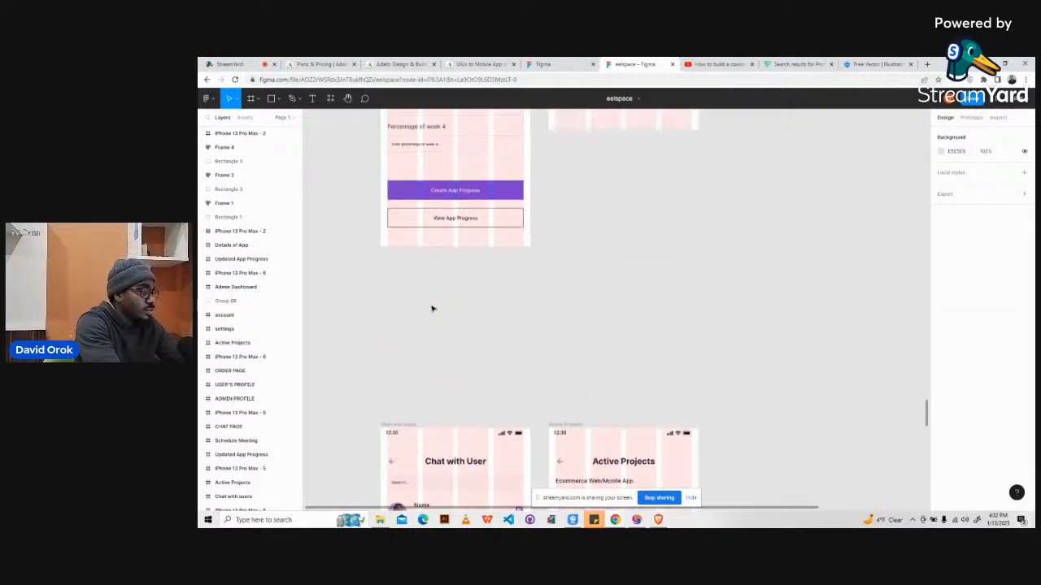
{"action": "scroll", "coordinate": [431, 308], "scroll_direction": "up", "scroll_amount": 12}
{"action": "scroll", "coordinate": [432, 308], "scroll_direction": "down", "scroll_amount": 2}
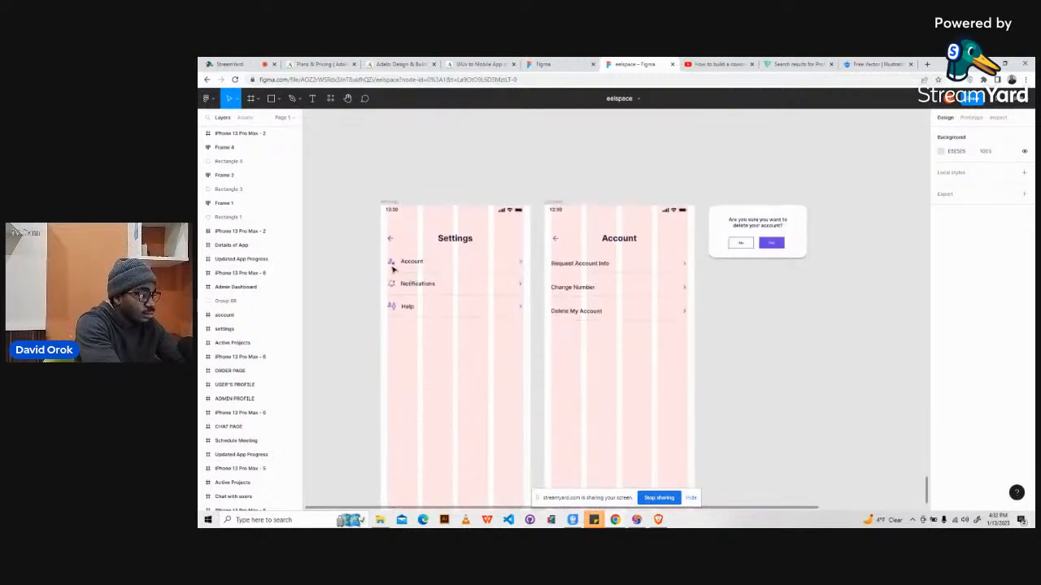
{"action": "scroll", "coordinate": [392, 265], "scroll_direction": "up", "scroll_amount": 5}
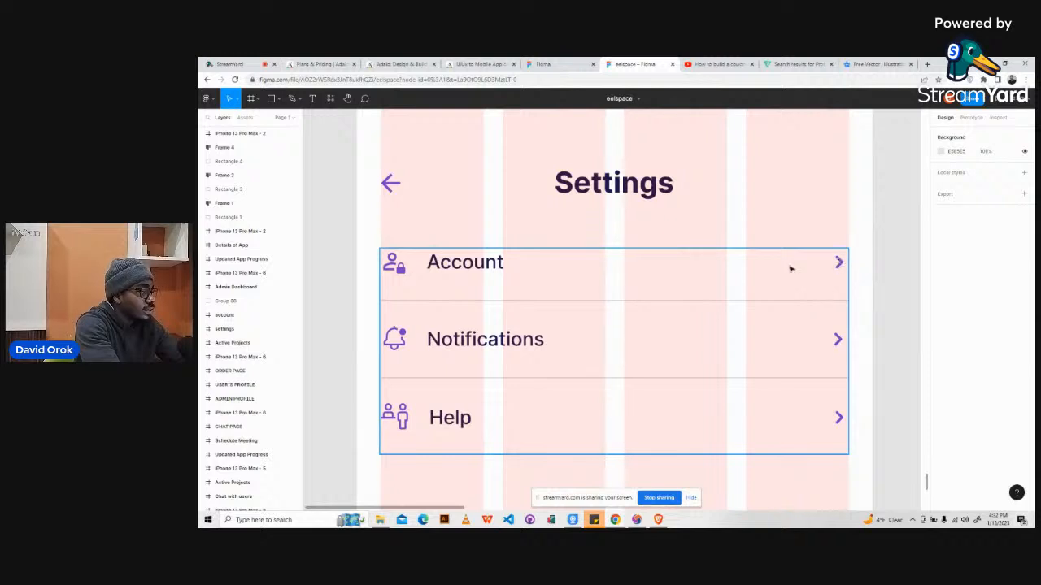
{"action": "scroll", "coordinate": [759, 261], "scroll_direction": "down", "scroll_amount": 5}
{"action": "scroll", "coordinate": [759, 261], "scroll_direction": "right", "scroll_amount": 5}
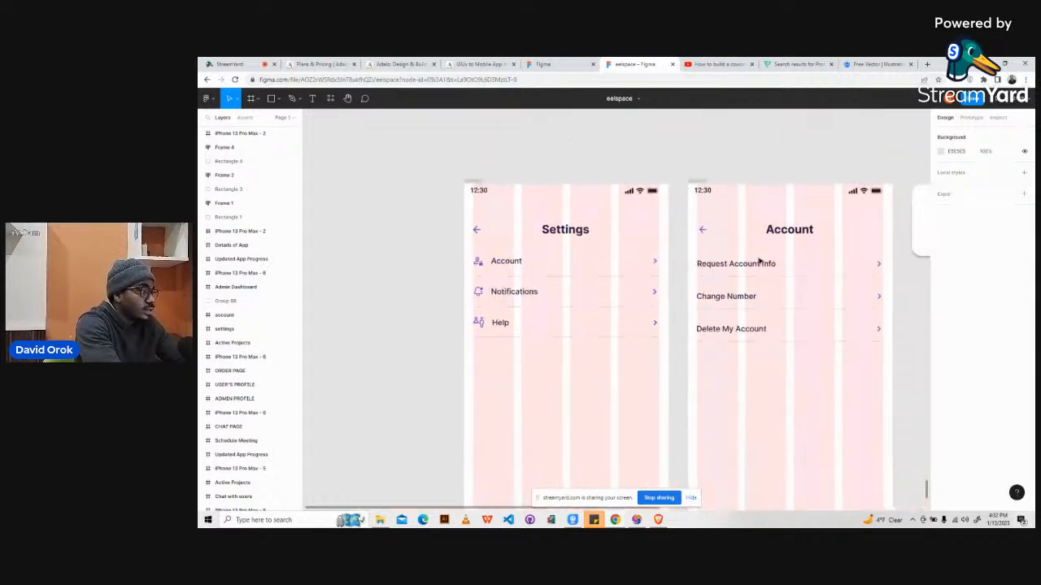
{"action": "scroll", "coordinate": [760, 261], "scroll_direction": "right", "scroll_amount": 2}
{"action": "scroll", "coordinate": [760, 260], "scroll_direction": "up", "scroll_amount": 5}
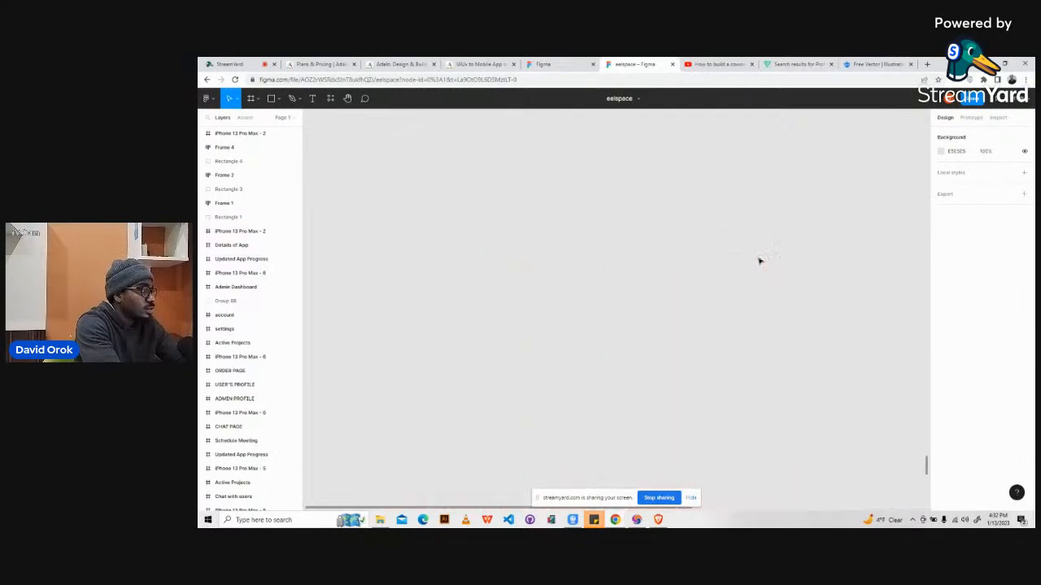
{"action": "scroll", "coordinate": [760, 260], "scroll_direction": "up", "scroll_amount": 15}
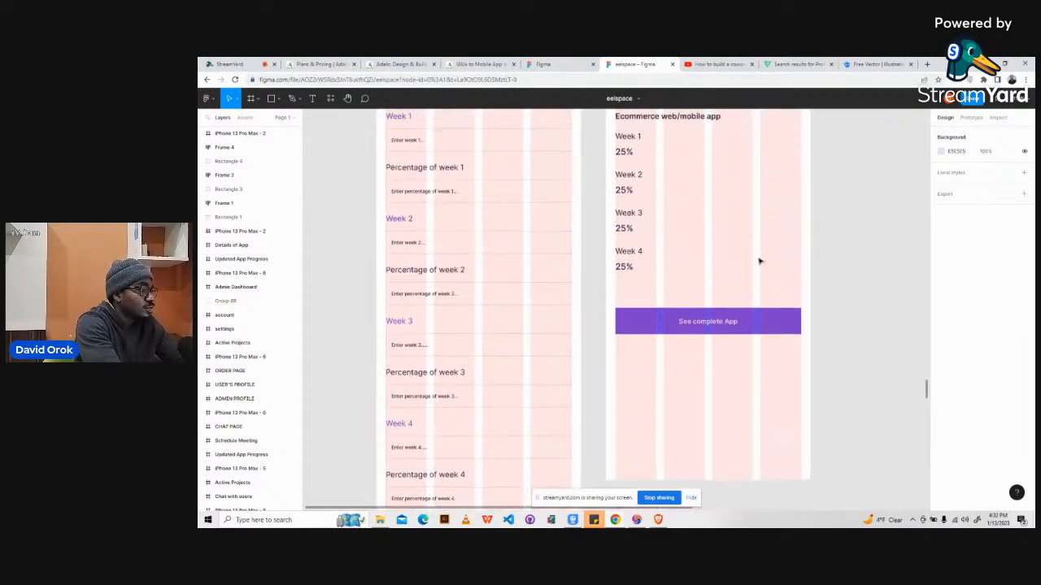
{"action": "scroll", "coordinate": [760, 261], "scroll_direction": "up", "scroll_amount": 15}
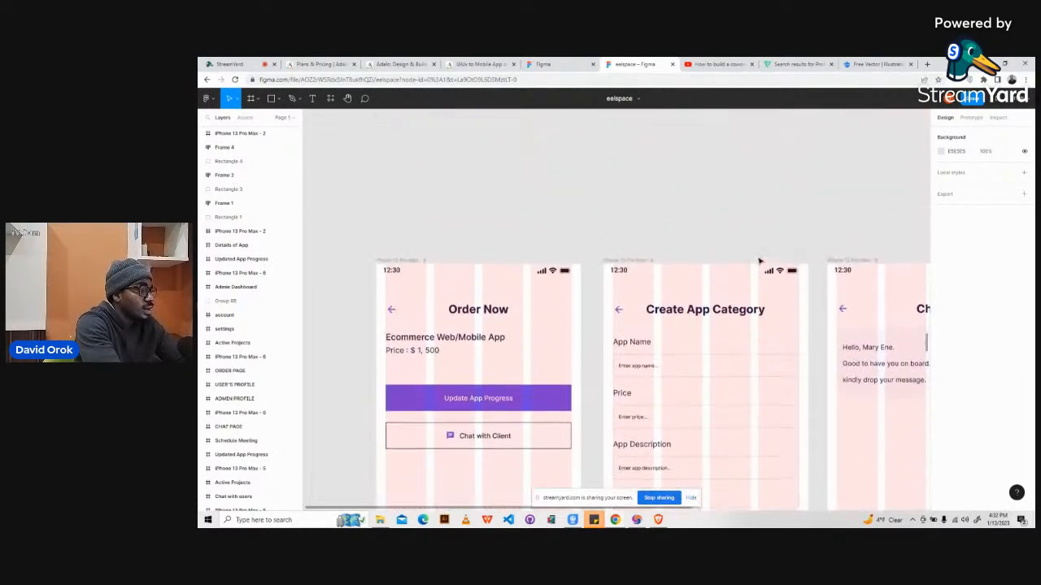
{"action": "scroll", "coordinate": [760, 260], "scroll_direction": "right", "scroll_amount": 7}
{"action": "scroll", "coordinate": [760, 260], "scroll_direction": "down", "scroll_amount": 8}
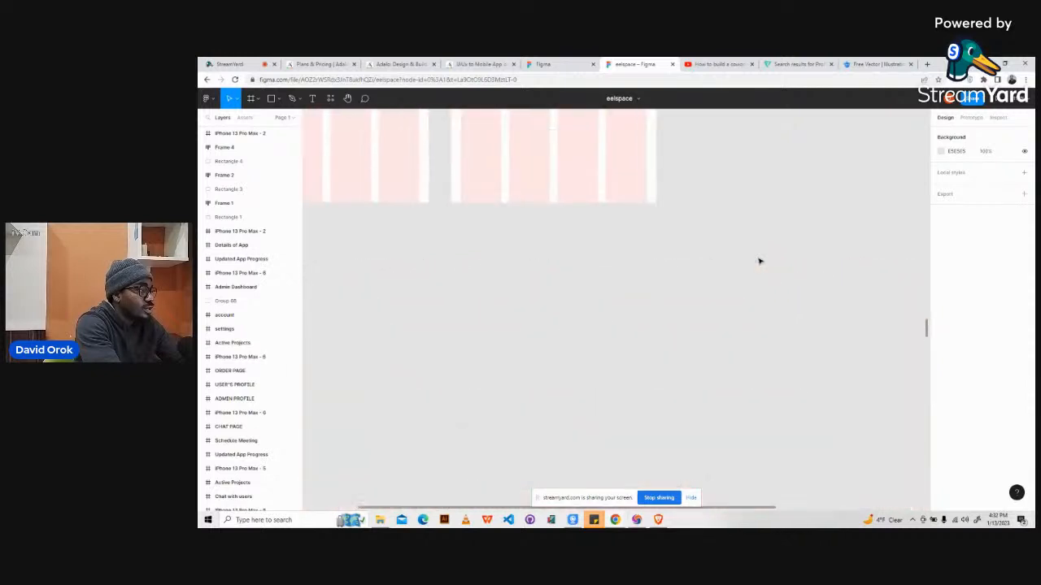
{"action": "scroll", "coordinate": [759, 260], "scroll_direction": "up", "scroll_amount": 15}
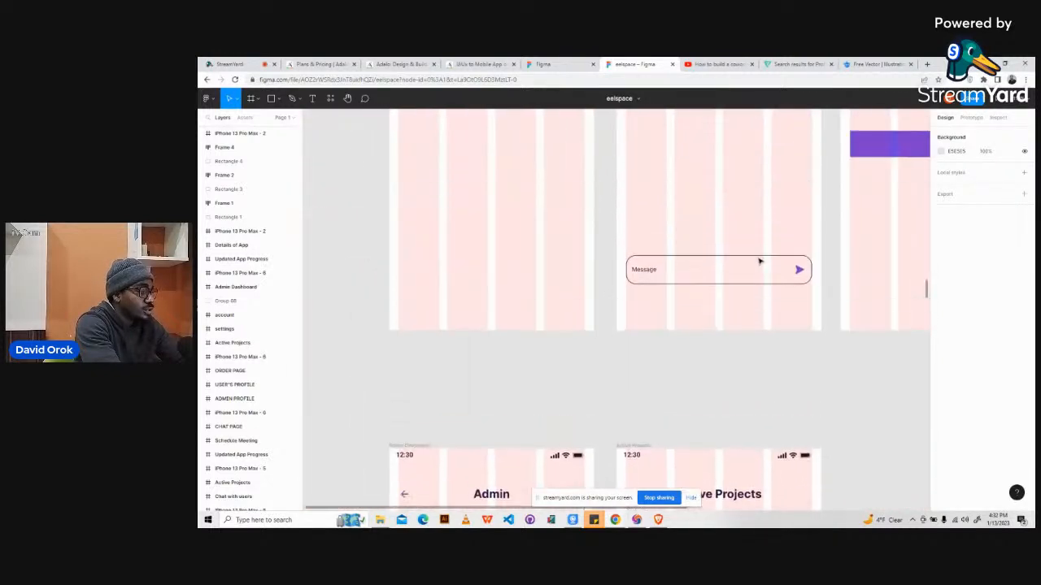
{"action": "scroll", "coordinate": [759, 261], "scroll_direction": "up", "scroll_amount": 15}
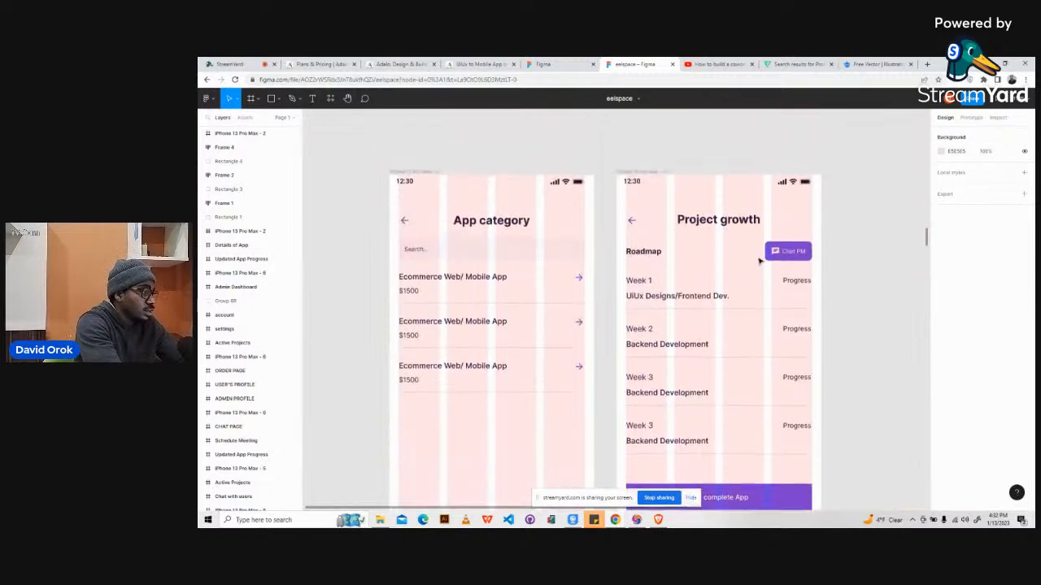
{"action": "scroll", "coordinate": [759, 260], "scroll_direction": "up", "scroll_amount": 15}
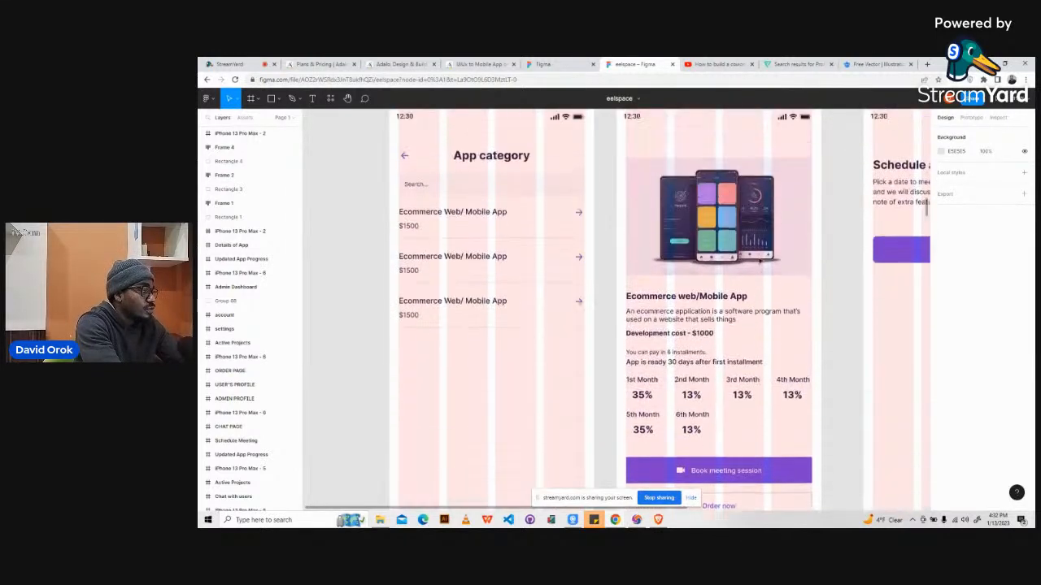
{"action": "scroll", "coordinate": [760, 260], "scroll_direction": "right", "scroll_amount": 5}
{"action": "scroll", "coordinate": [760, 260], "scroll_direction": "up", "scroll_amount": 10}
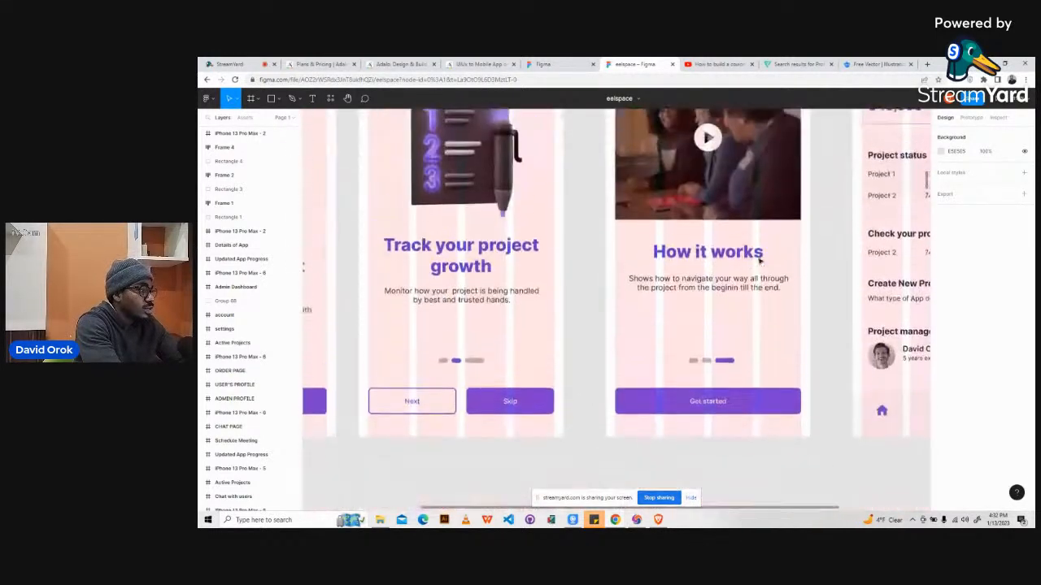
{"action": "scroll", "coordinate": [760, 261], "scroll_direction": "up", "scroll_amount": 3}
{"action": "scroll", "coordinate": [760, 261], "scroll_direction": "right", "scroll_amount": 8}
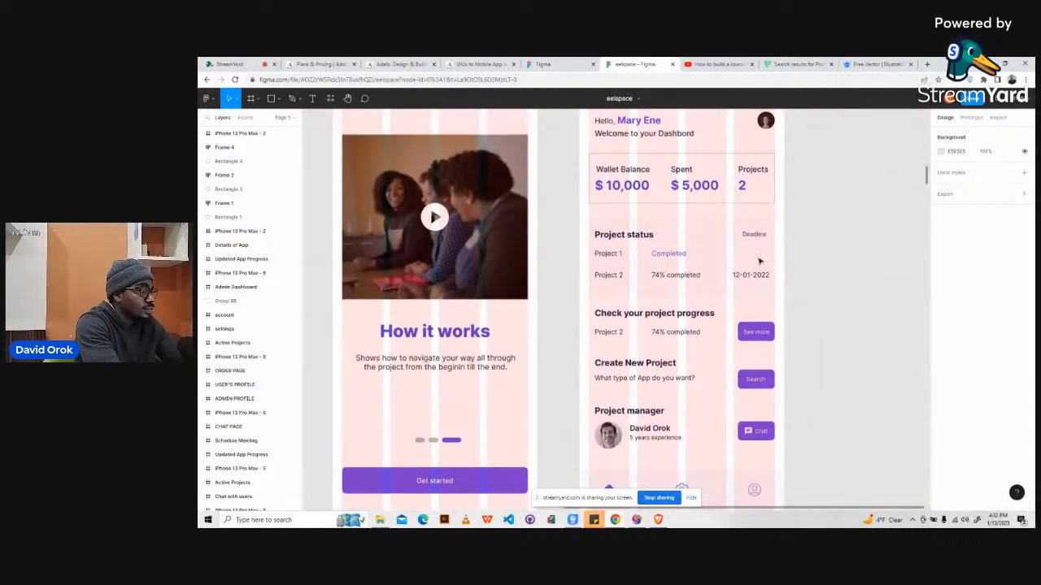
{"action": "scroll", "coordinate": [760, 260], "scroll_direction": "up", "scroll_amount": 1}
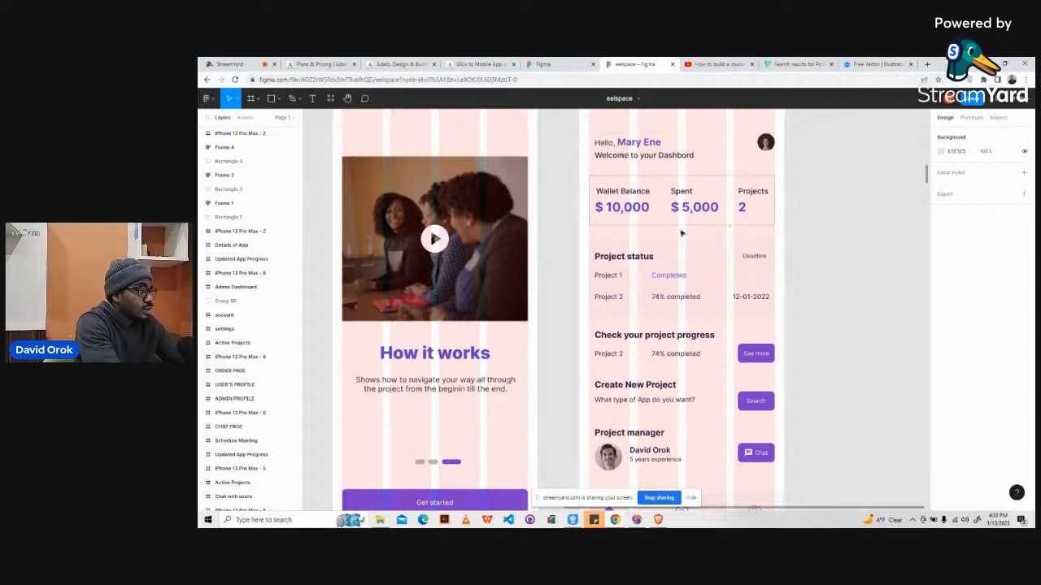
- Select the Figma wallet balance card to check its Fill and BFBFBF stroke
{"action": "left_click", "coordinate": [547, 67]}
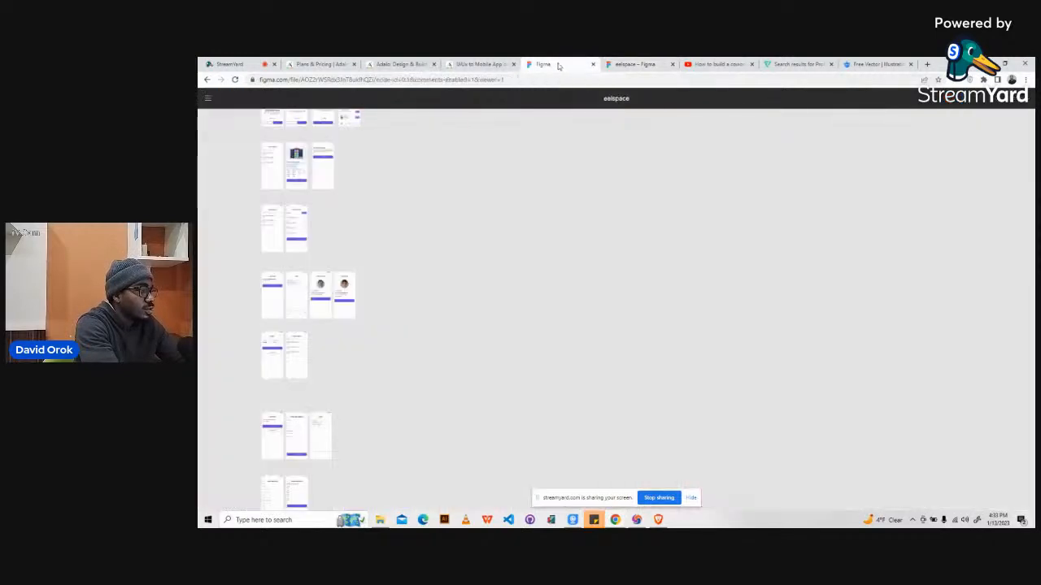
{"action": "left_click", "coordinate": [488, 64]}
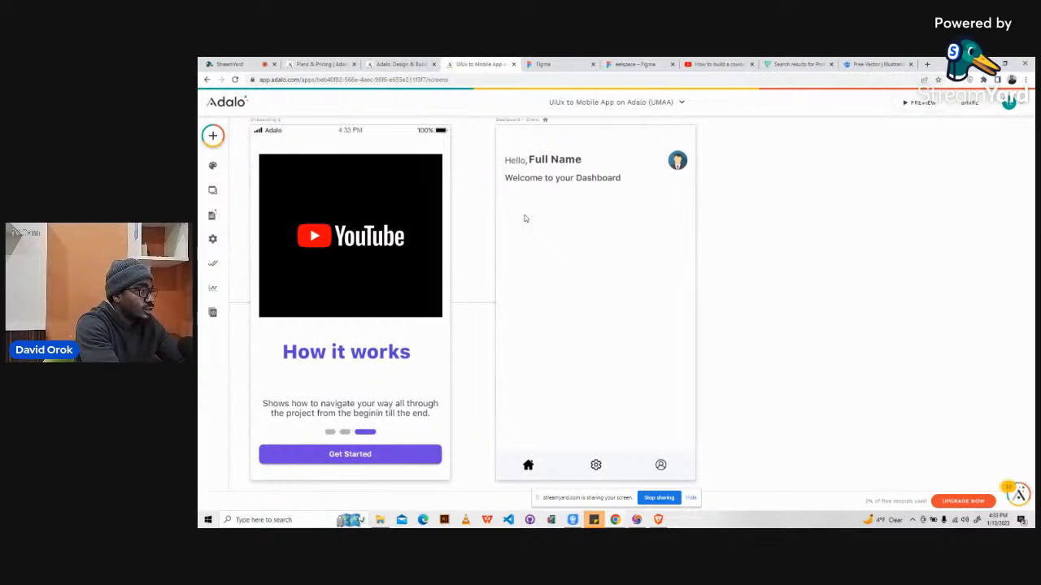
{"action": "left_click", "coordinate": [631, 63]}
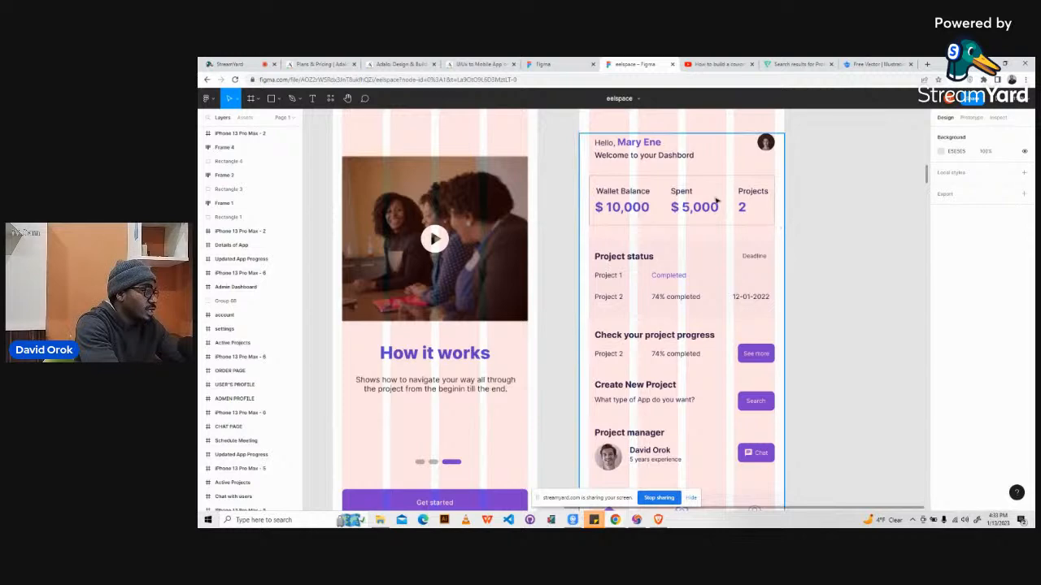
{"action": "left_click", "coordinate": [695, 179]}
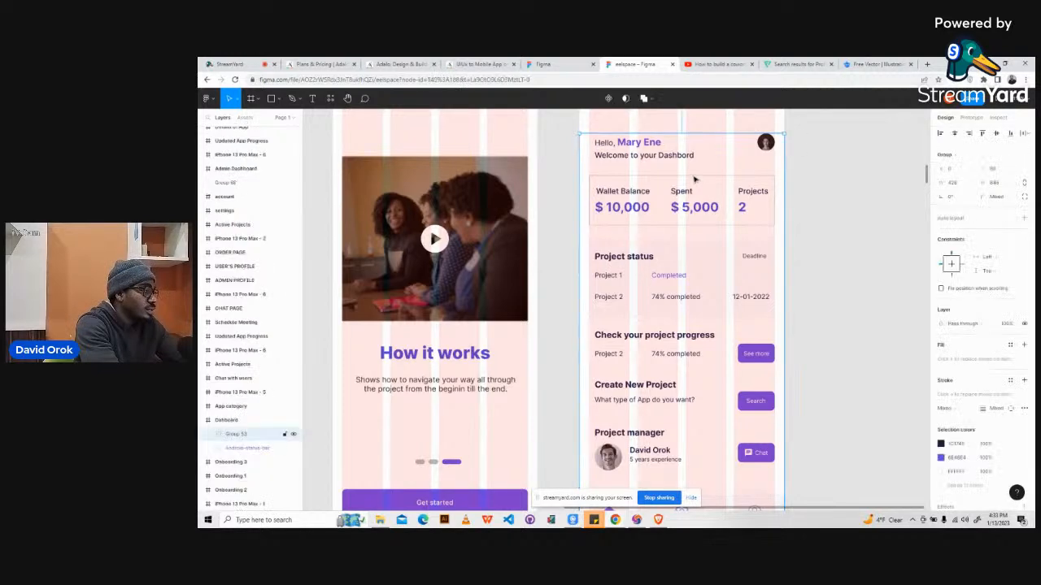
{"action": "double_click", "coordinate": [694, 177]}
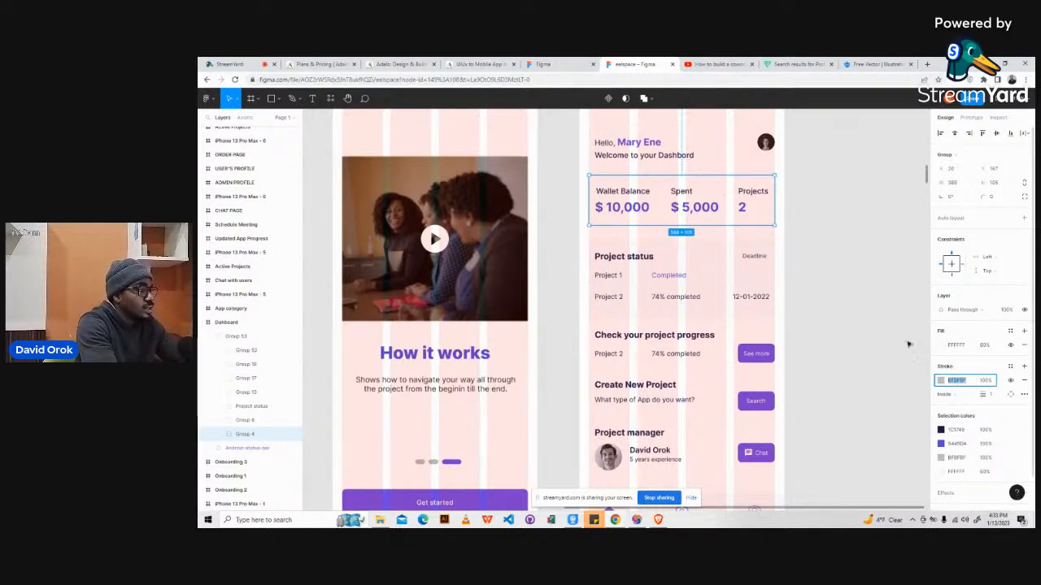
{"action": "left_click", "coordinate": [482, 63]}
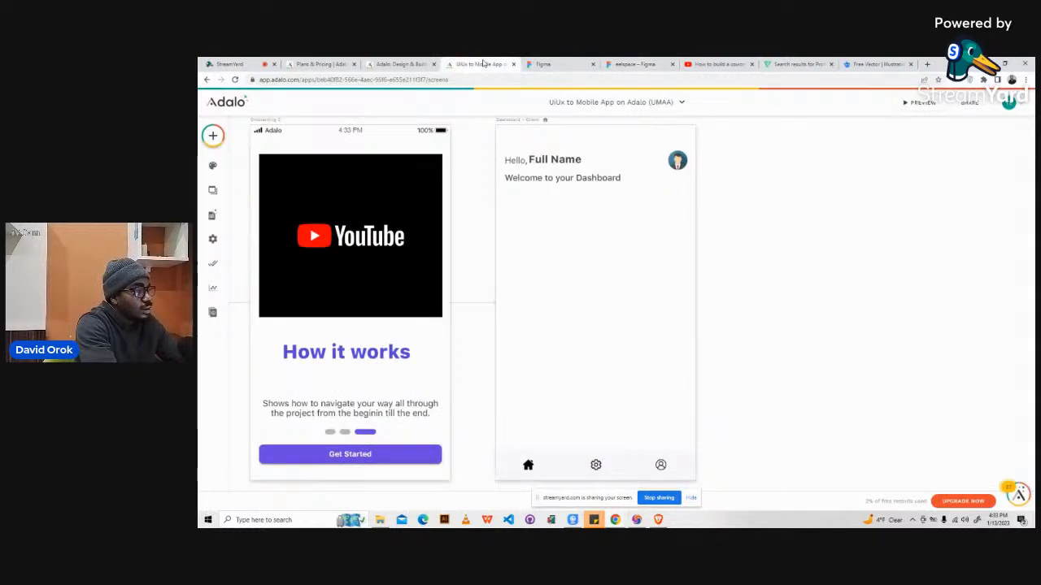
- Add a Simple Rectangle just below the Dashboard welcome text as the wallet card base
{"action": "left_click", "coordinate": [213, 137]}
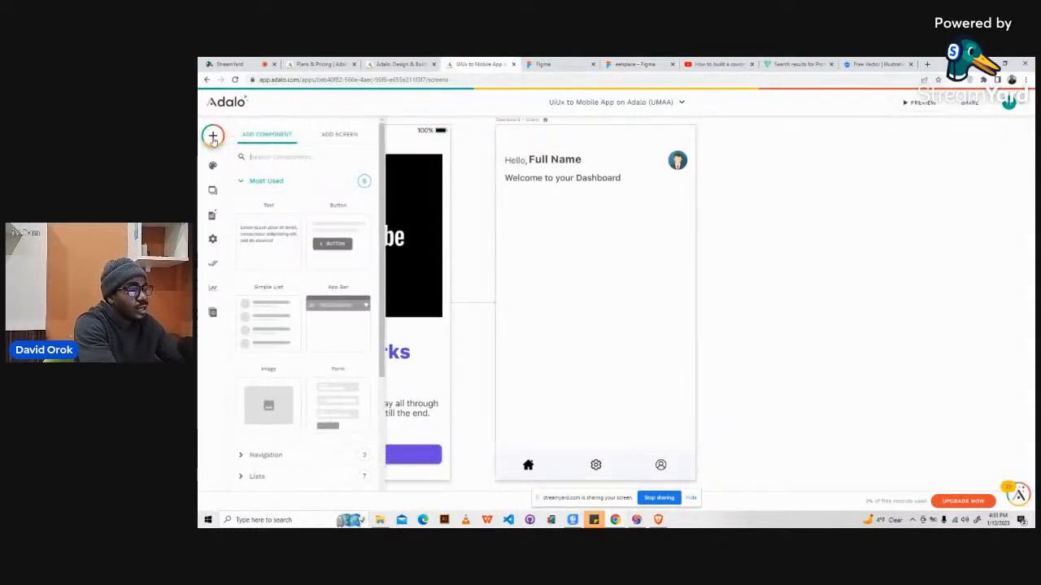
{"action": "scroll", "coordinate": [302, 344], "scroll_direction": "down", "scroll_amount": 3}
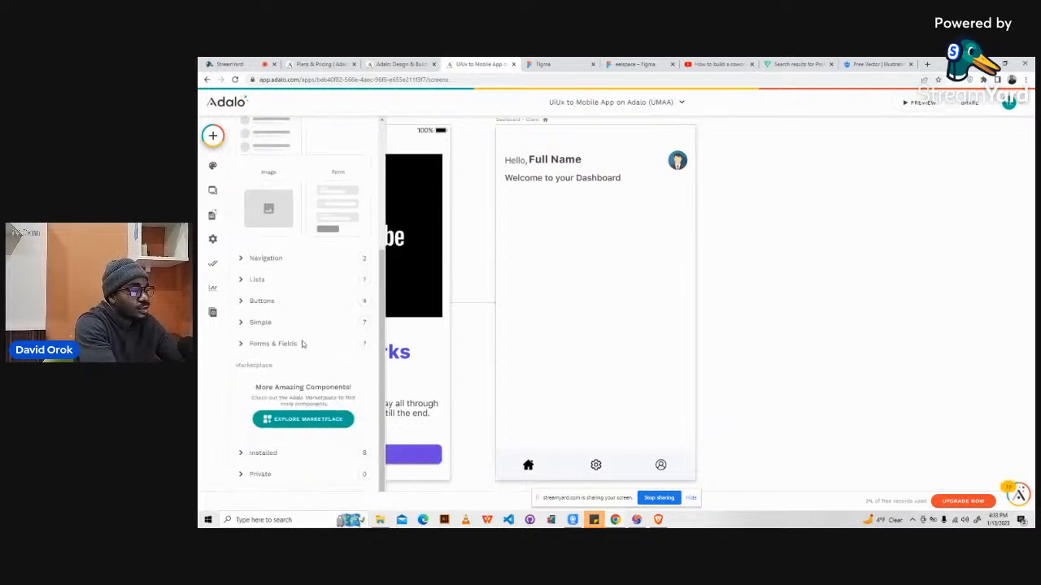
{"action": "left_click", "coordinate": [241, 324]}
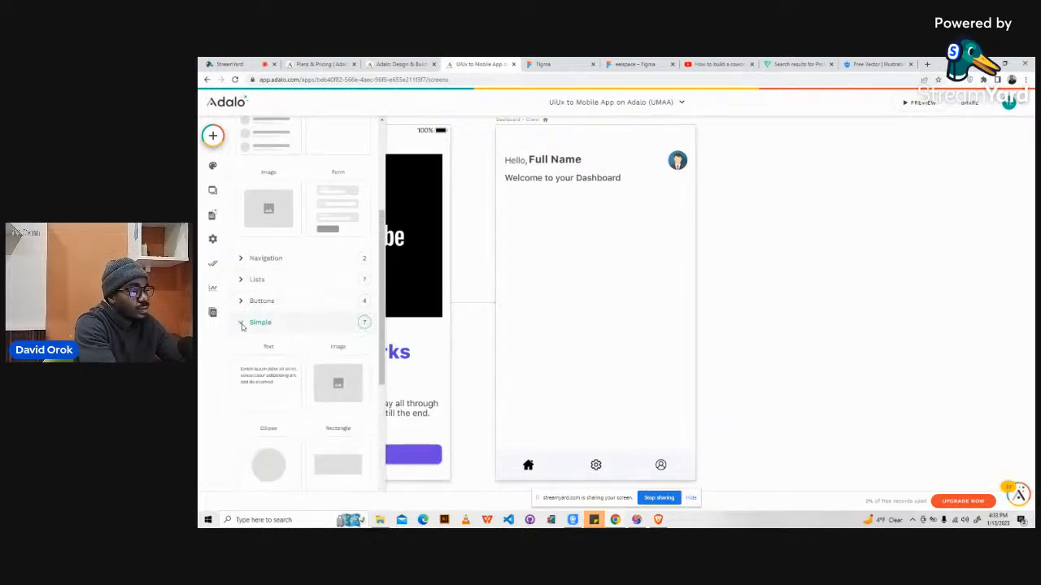
{"action": "scroll", "coordinate": [244, 325], "scroll_direction": "down", "scroll_amount": 5}
{"action": "left_click_drag", "start_coordinate": [327, 250], "coordinate": [600, 232]}
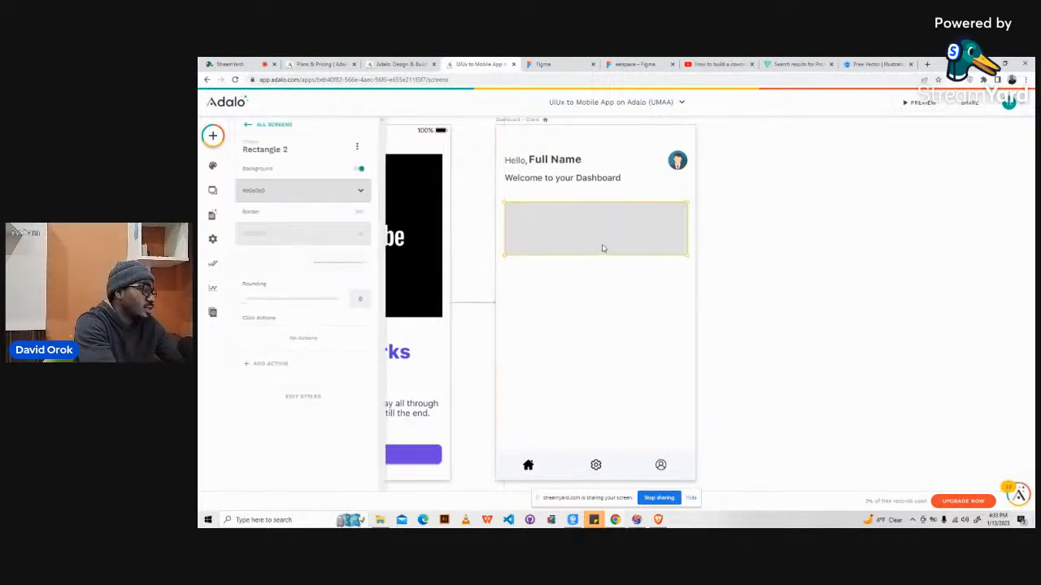
{"action": "left_click_drag", "start_coordinate": [603, 248], "coordinate": [598, 234]}
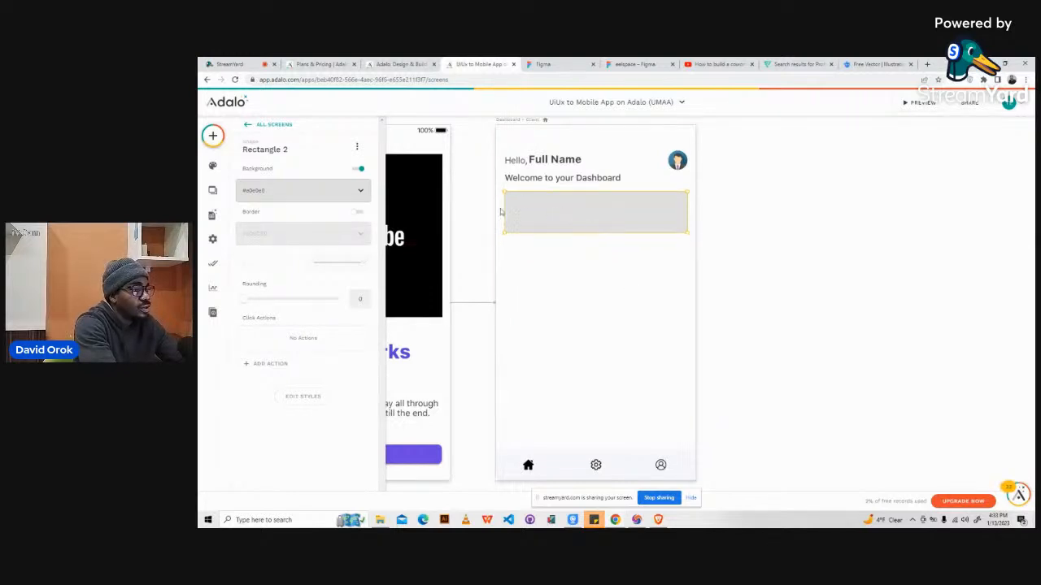
{"action": "left_click", "coordinate": [321, 195]}
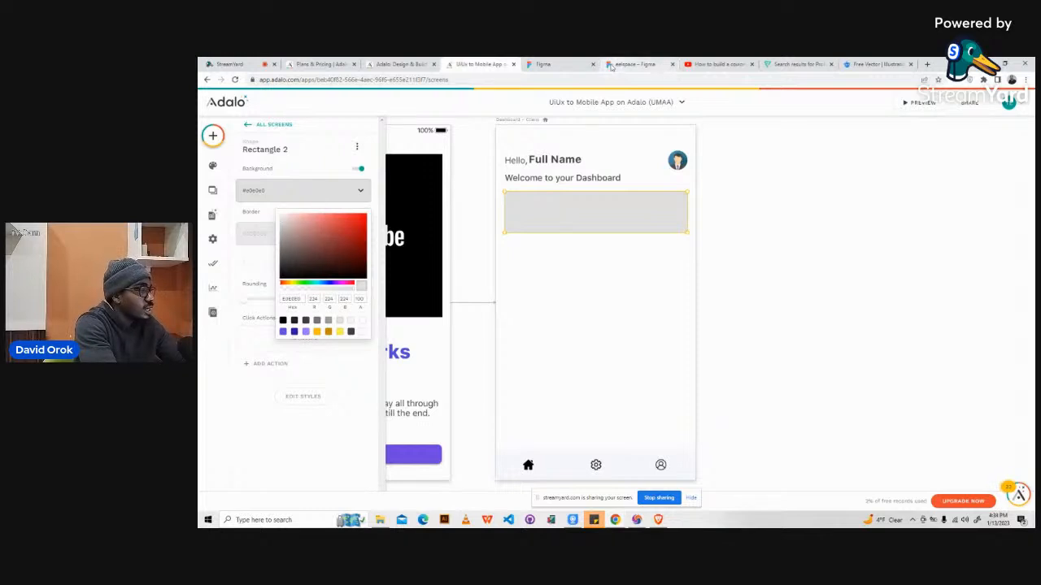
- Compare against the Figma design and close the rectangle's background colour choices
{"action": "left_click", "coordinate": [637, 64]}
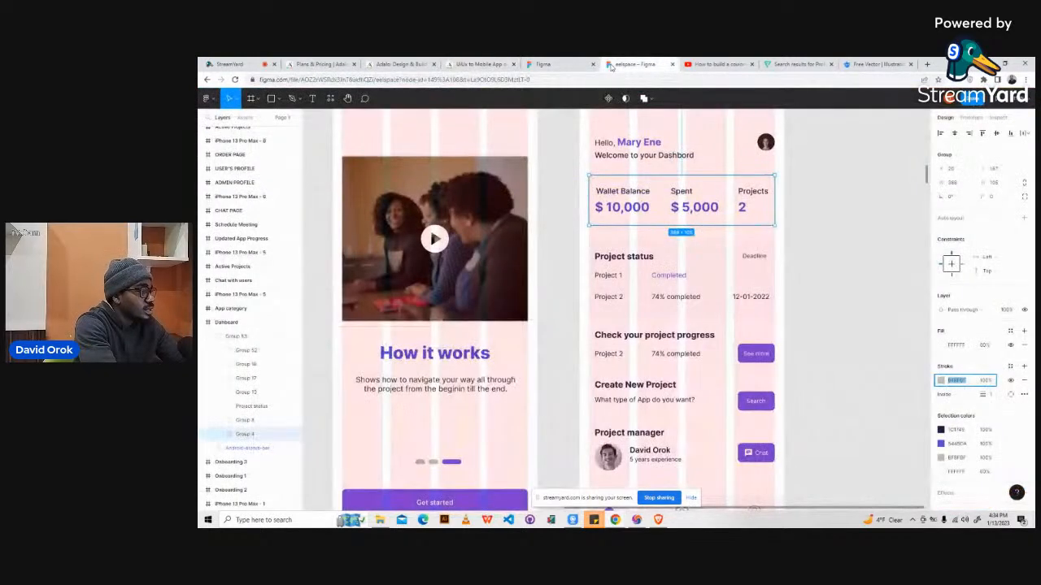
{"action": "left_click", "coordinate": [801, 220]}
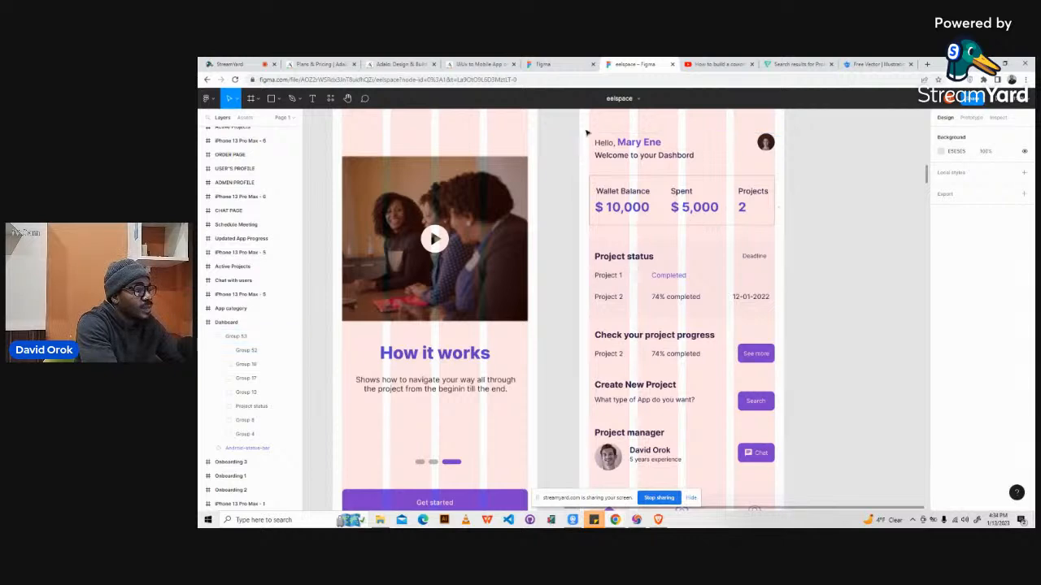
{"action": "left_click", "coordinate": [469, 63]}
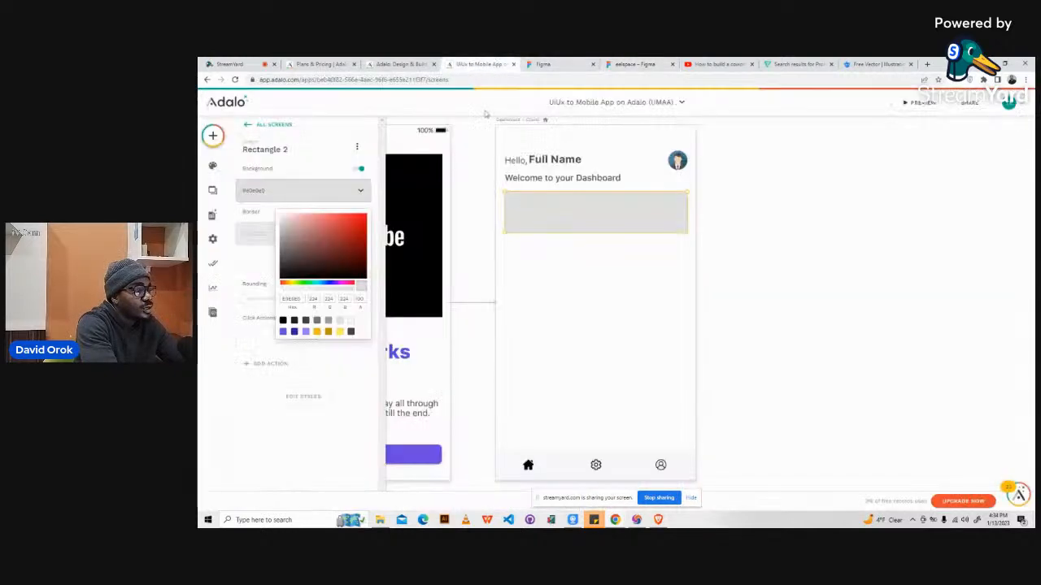
{"action": "left_click", "coordinate": [301, 175]}
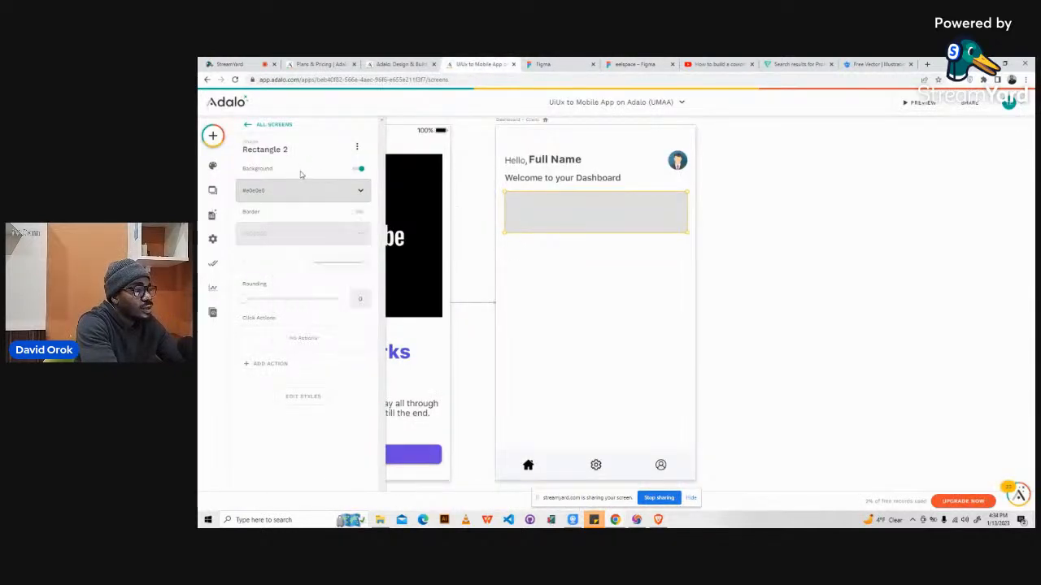
- Turn off the rectangle's background fill and give it a #bfbfbf border
{"action": "left_click", "coordinate": [359, 170]}
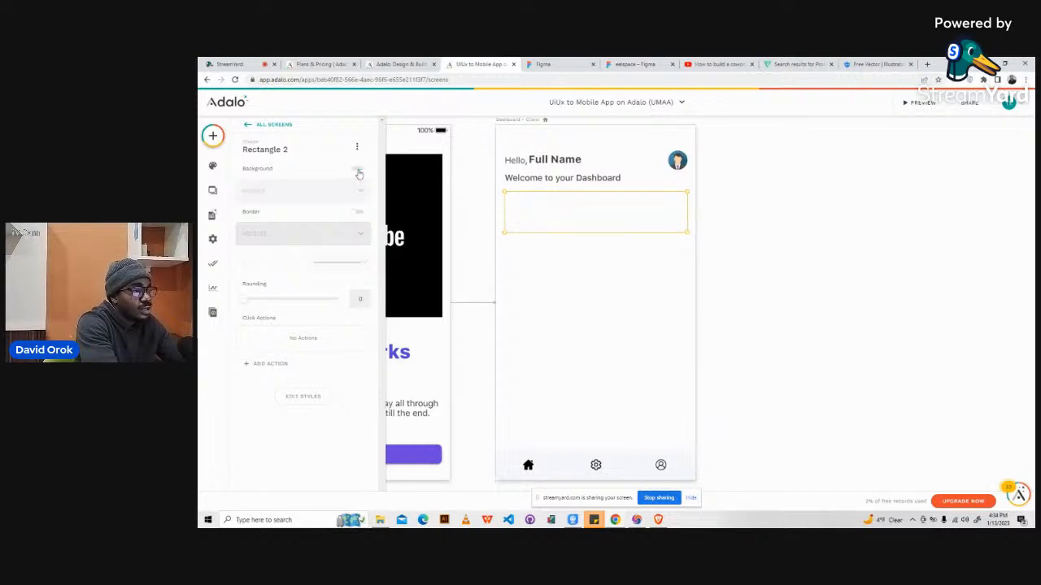
{"action": "left_click", "coordinate": [359, 213]}
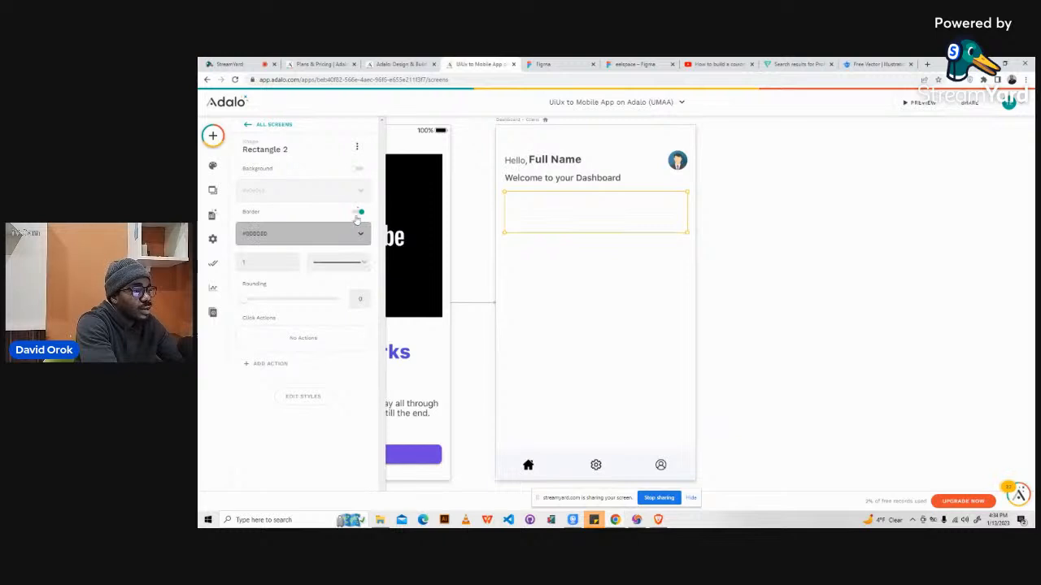
{"action": "left_click", "coordinate": [308, 234]}
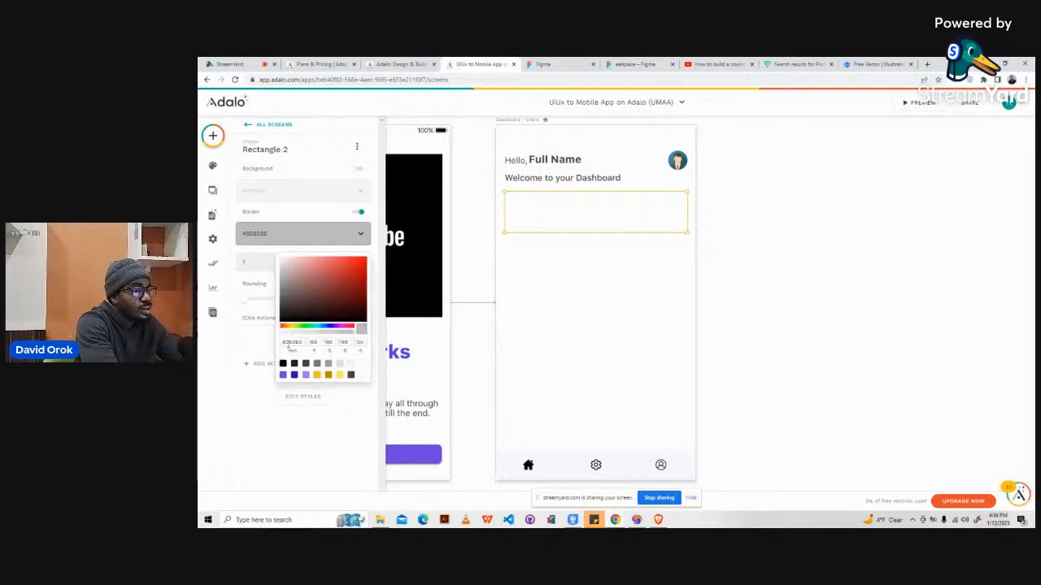
{"action": "left_click", "coordinate": [288, 344]}
{"action": "key", "text": "ctrl+a"}
{"action": "type", "text": "BFBFBF"}
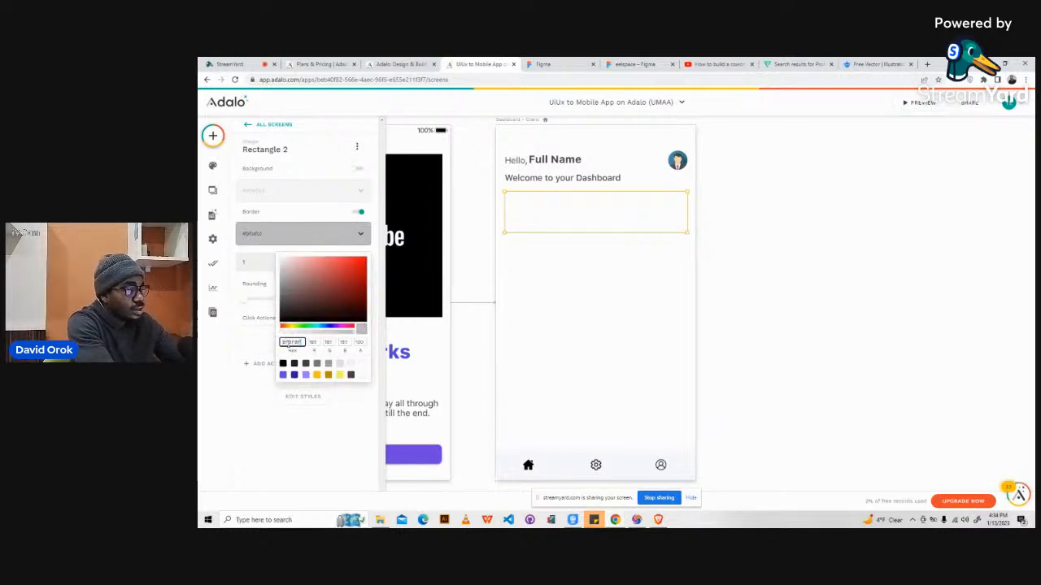
{"action": "key", "text": "Return"}
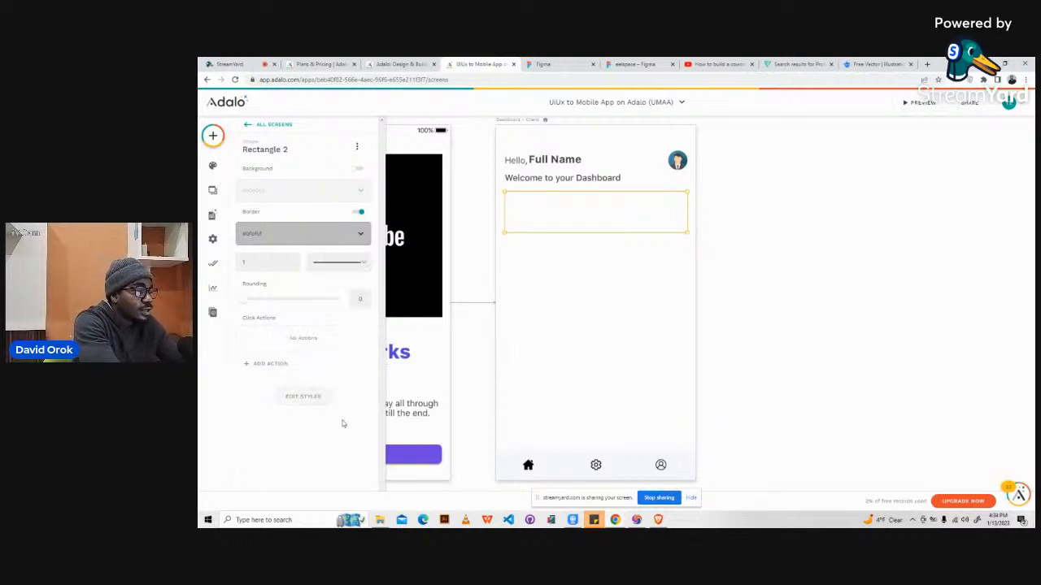
- Preview the outlined rectangle on the Dashboard screen, then bring up the YouTube tutorial
{"action": "left_click", "coordinate": [595, 302]}
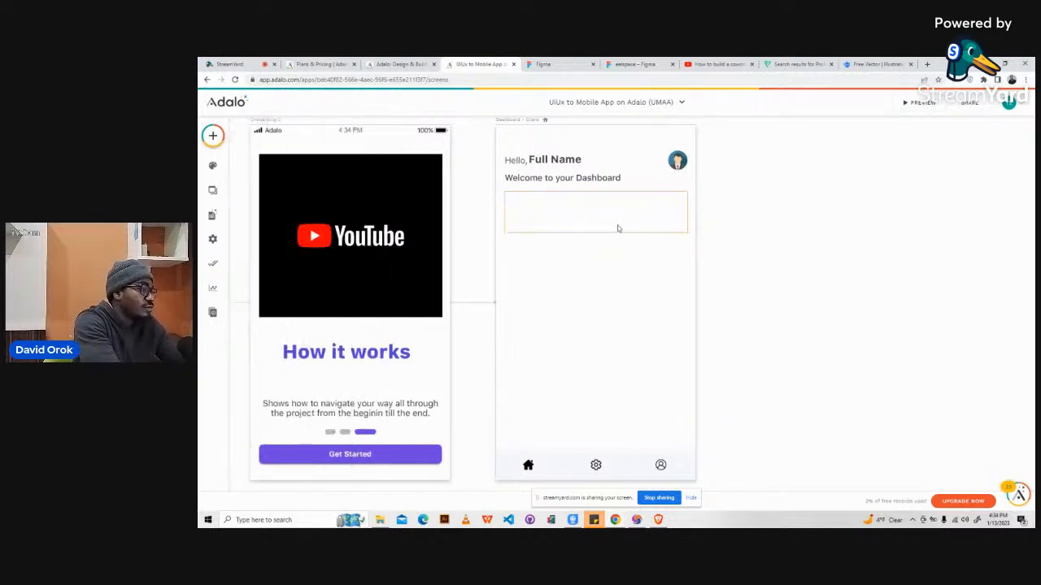
{"action": "left_click", "coordinate": [589, 233]}
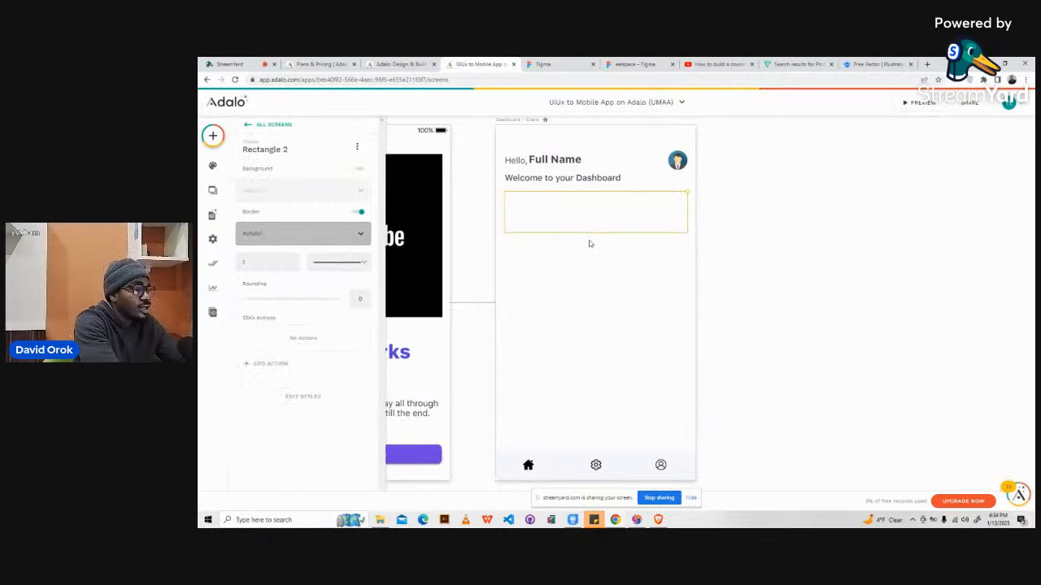
{"action": "left_click", "coordinate": [592, 256]}
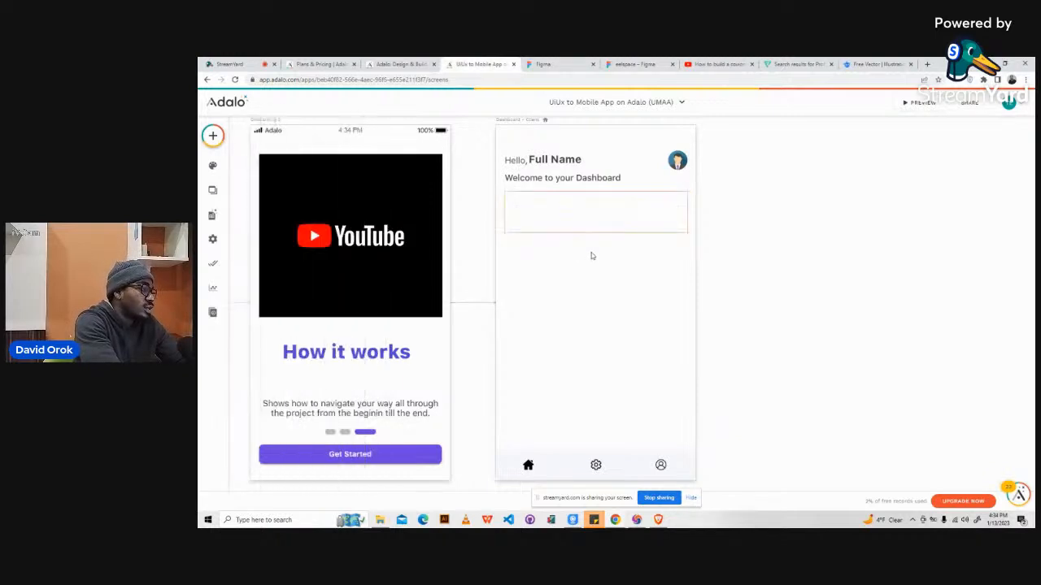
{"action": "left_click", "coordinate": [718, 63]}
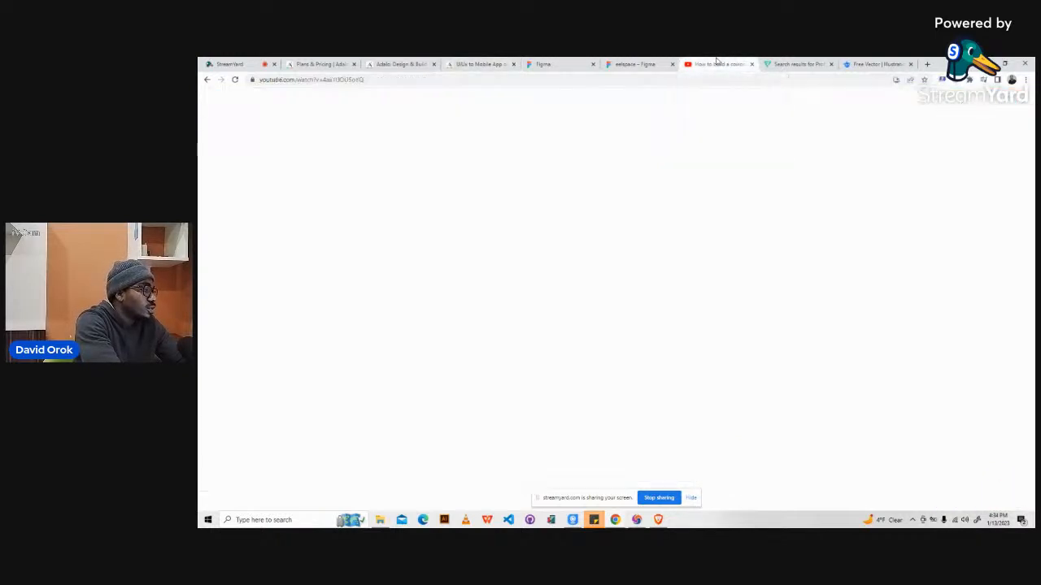
- Pause the YouTube tutorial video
{"action": "left_click", "coordinate": [647, 62]}
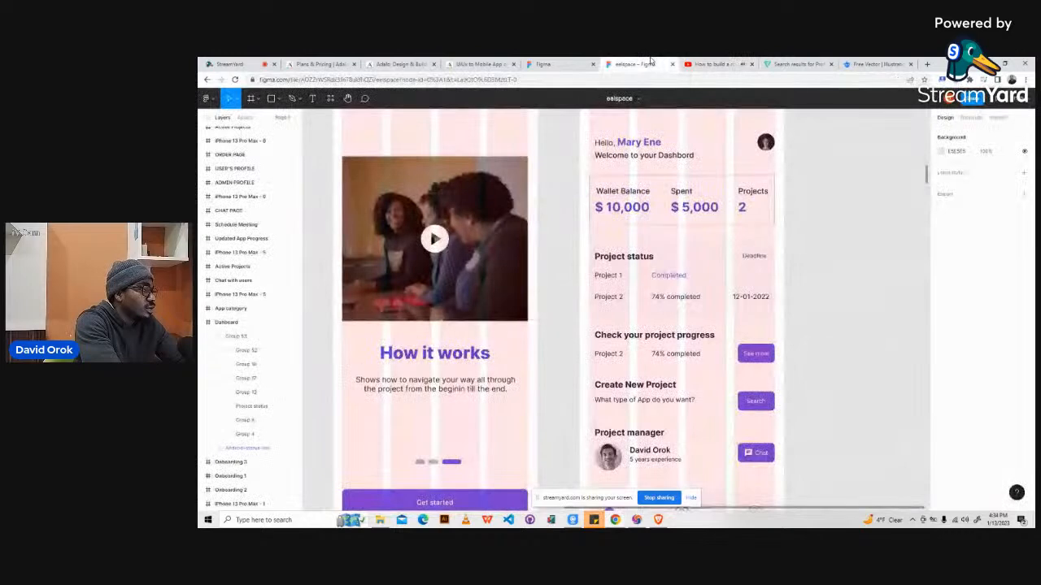
{"action": "left_click", "coordinate": [706, 62]}
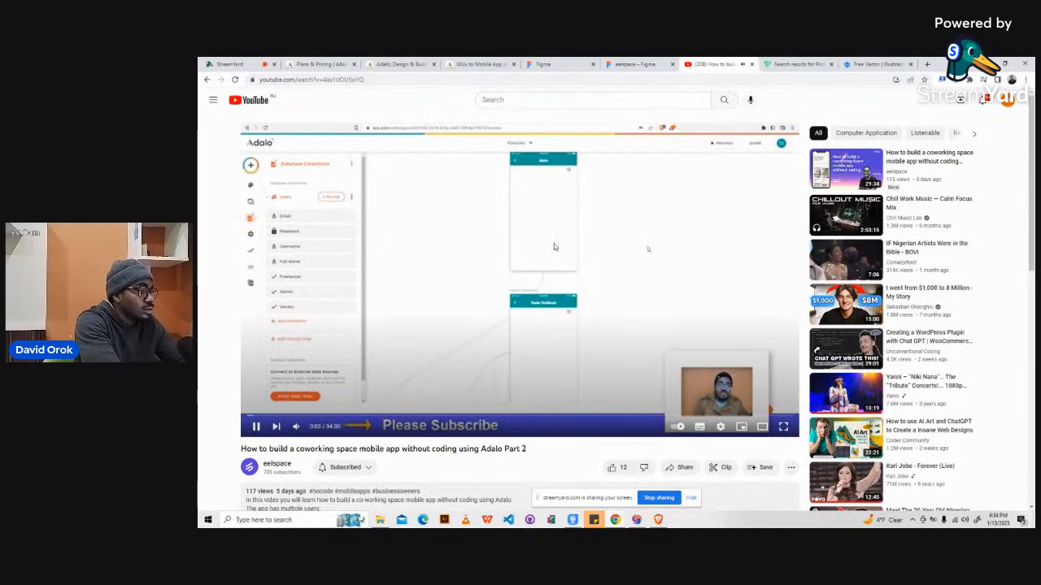
{"action": "left_click", "coordinate": [554, 243]}
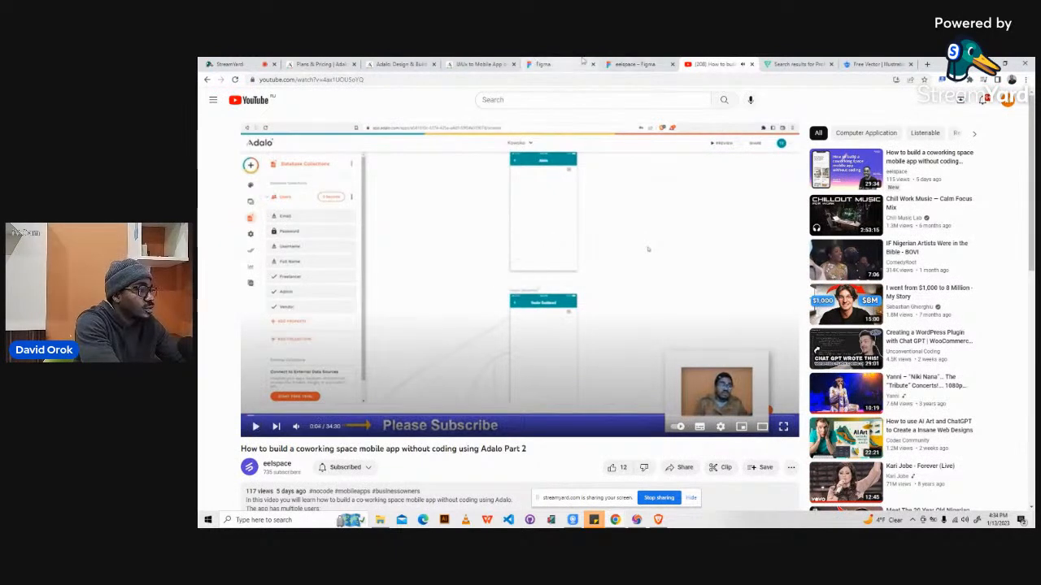
- Examine the Figma wallet card showing $10,000 balance, $5,000 spent and 2 projects
{"action": "left_click", "coordinate": [630, 63]}
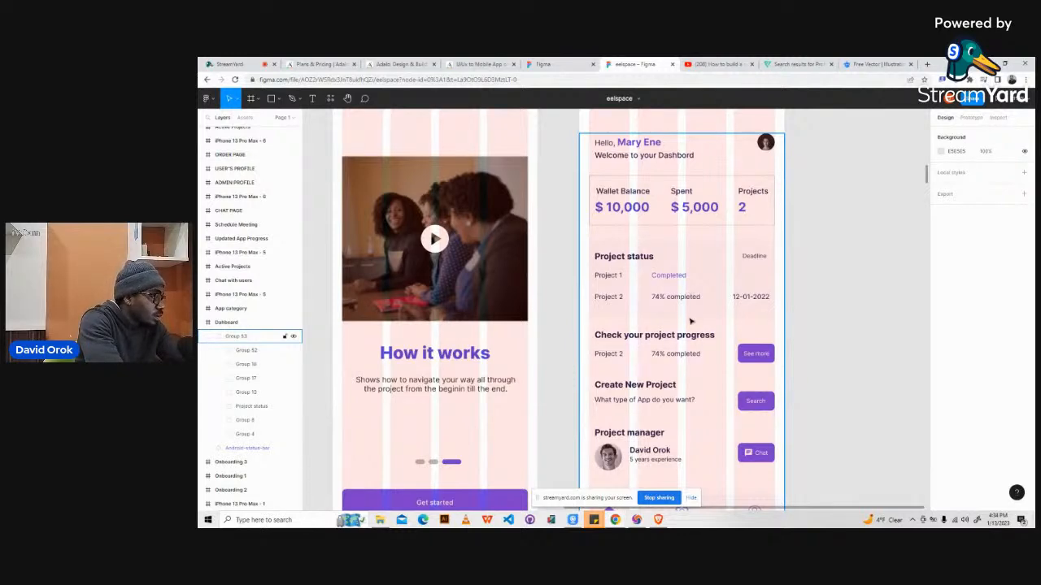
{"action": "left_click", "coordinate": [674, 224]}
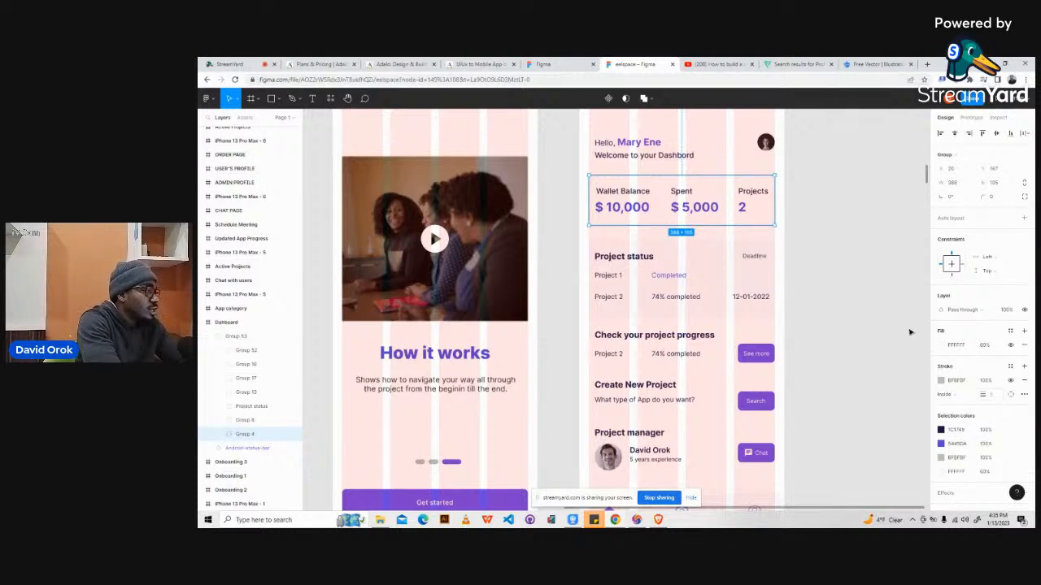
{"action": "left_click", "coordinate": [851, 269]}
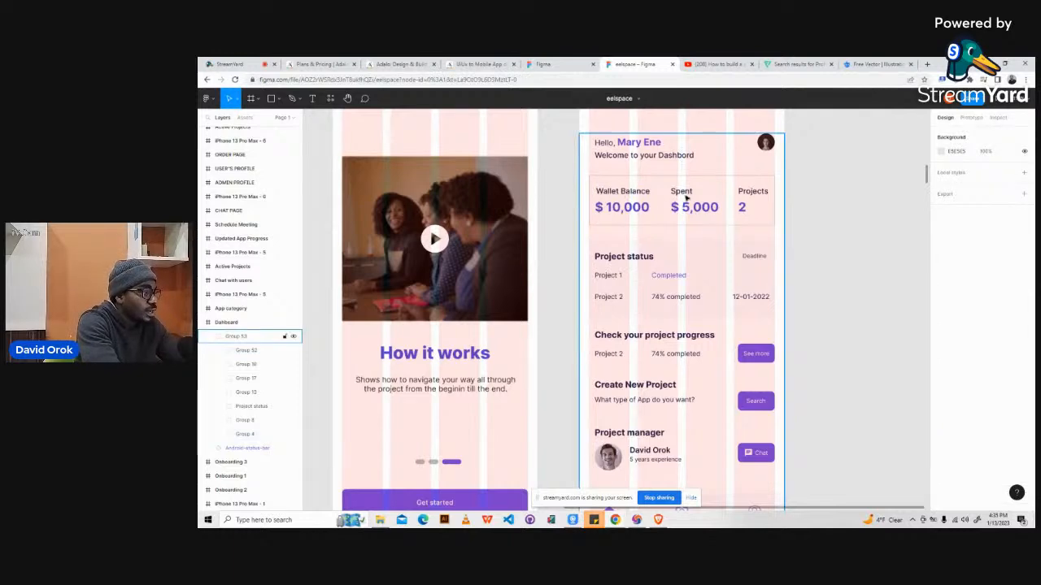
{"action": "left_click", "coordinate": [480, 63]}
- Drop an 'Enter Text' Text element inside the bordered wallet card rectangle
{"action": "scroll", "coordinate": [496, 226], "scroll_direction": "up", "scroll_amount": 5}
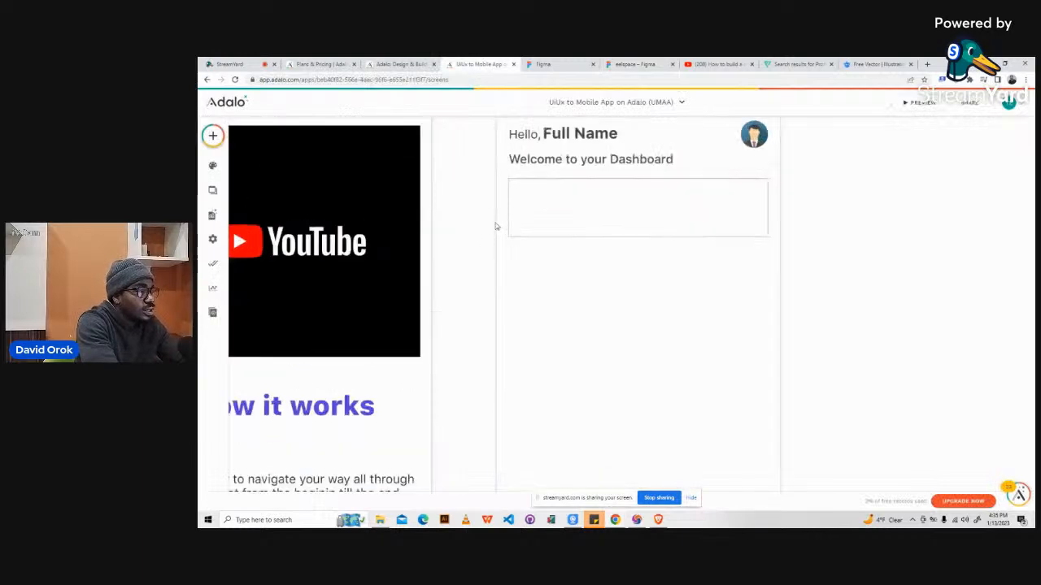
{"action": "scroll", "coordinate": [496, 226], "scroll_direction": "up", "scroll_amount": 1}
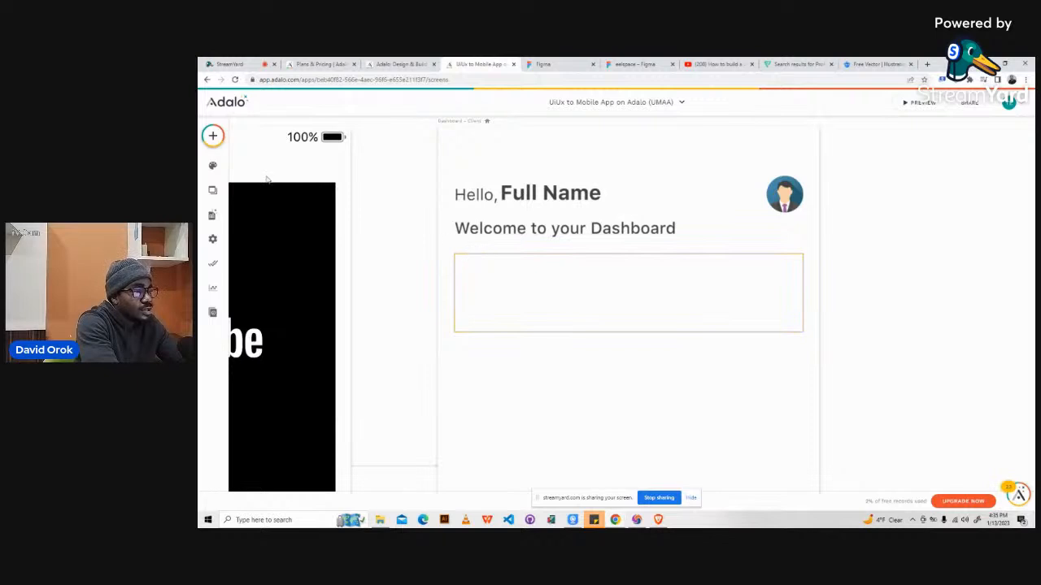
{"action": "left_click", "coordinate": [212, 136]}
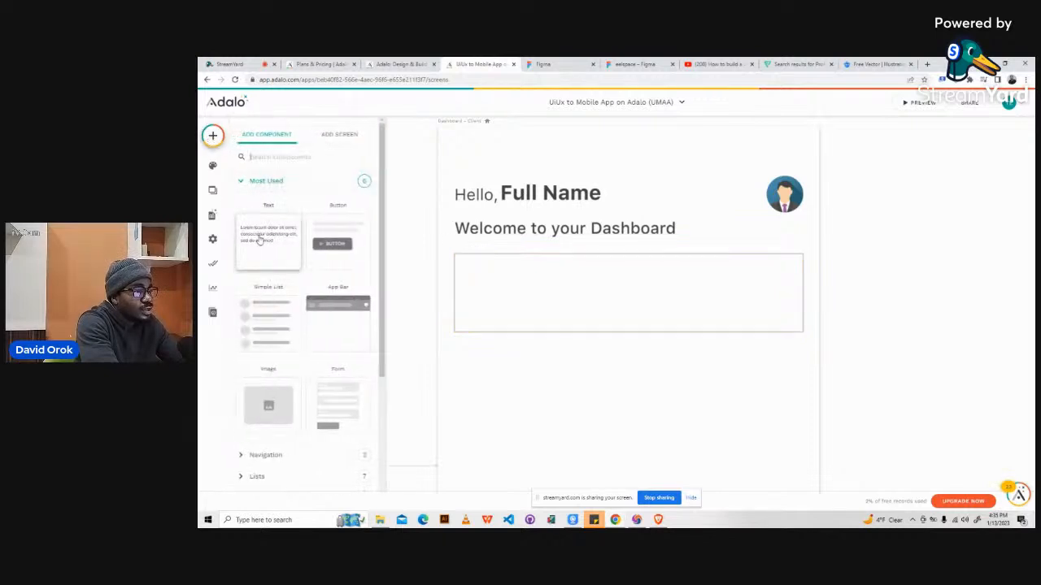
{"action": "left_click_drag", "start_coordinate": [259, 237], "coordinate": [512, 276]}
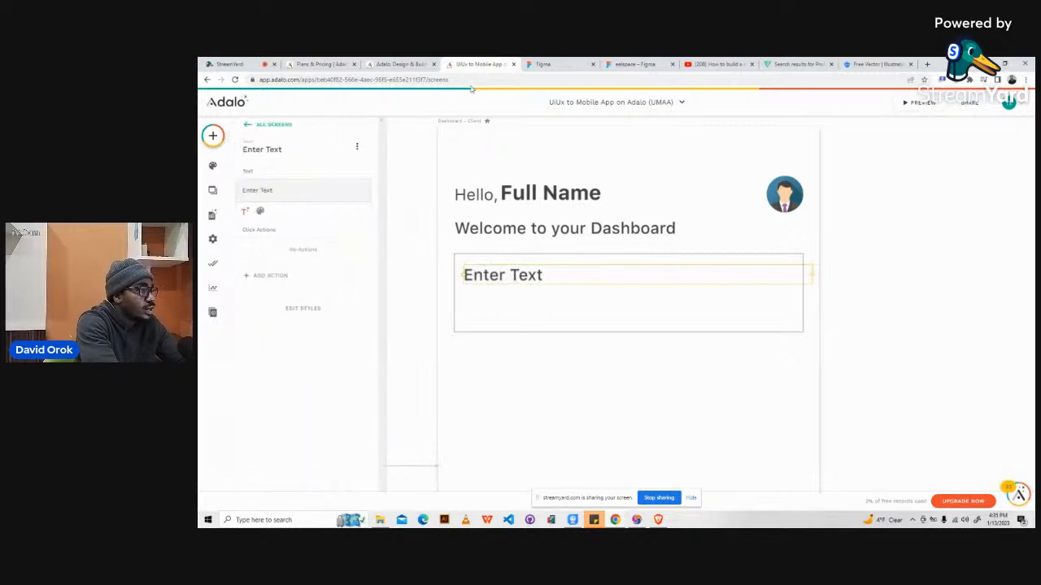
{"action": "left_click", "coordinate": [634, 63]}
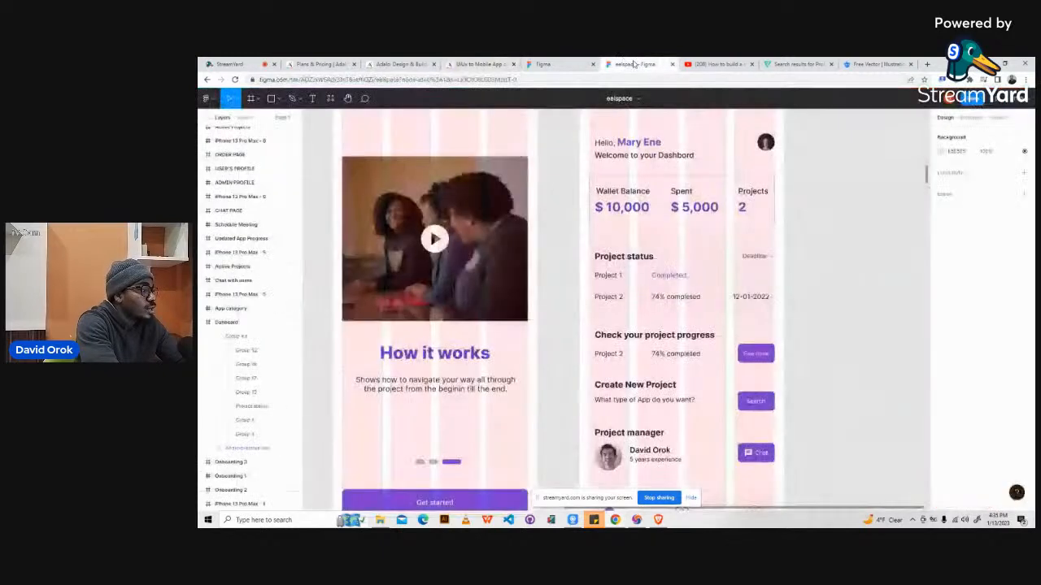
- Drill into the Figma wallet card down to the Wallet Balance label and select its text
{"action": "left_click", "coordinate": [634, 189]}
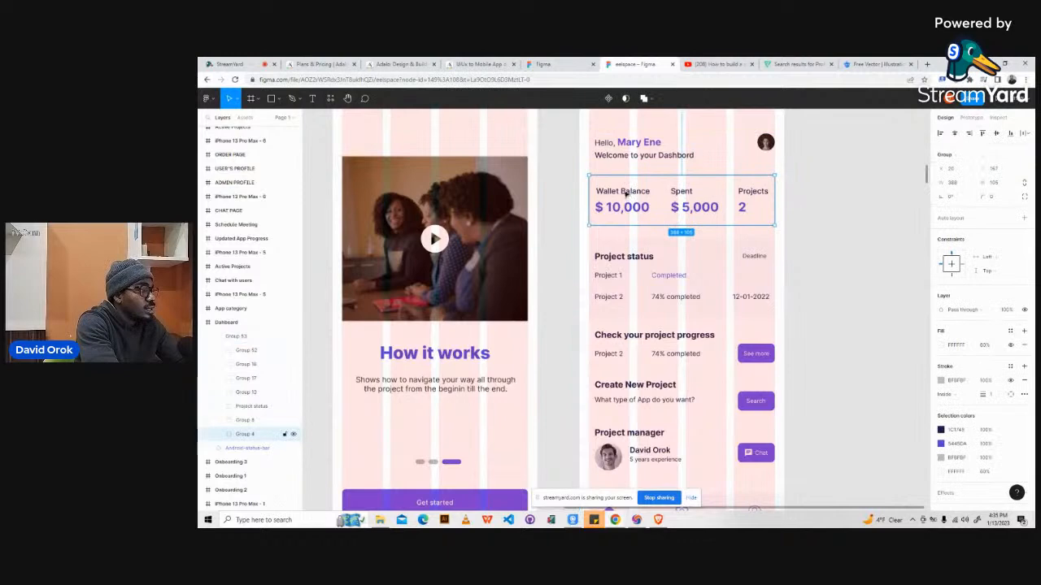
{"action": "double_click", "coordinate": [626, 192]}
{"action": "double_click", "coordinate": [625, 192]}
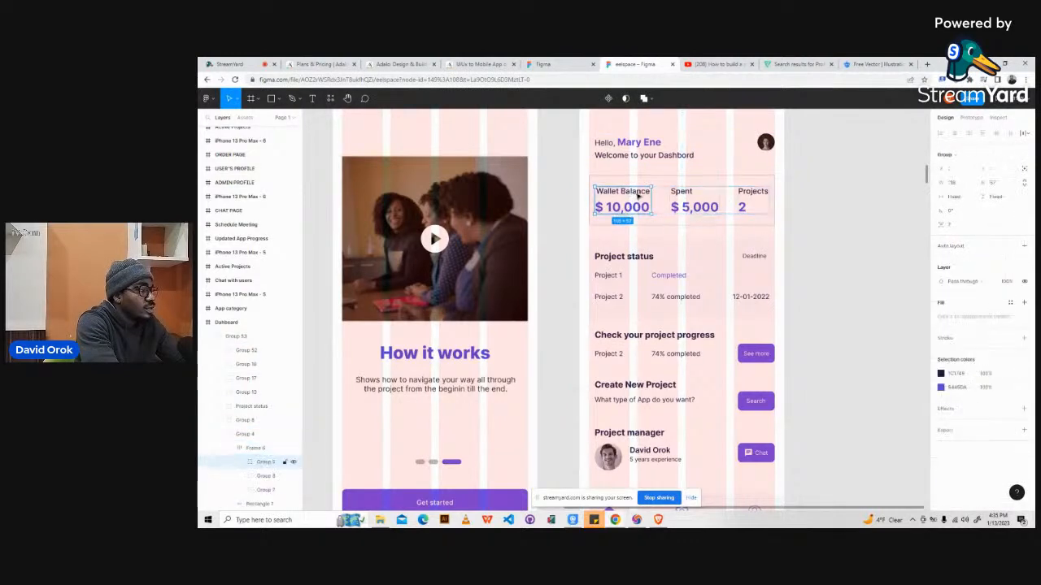
{"action": "double_click", "coordinate": [638, 194]}
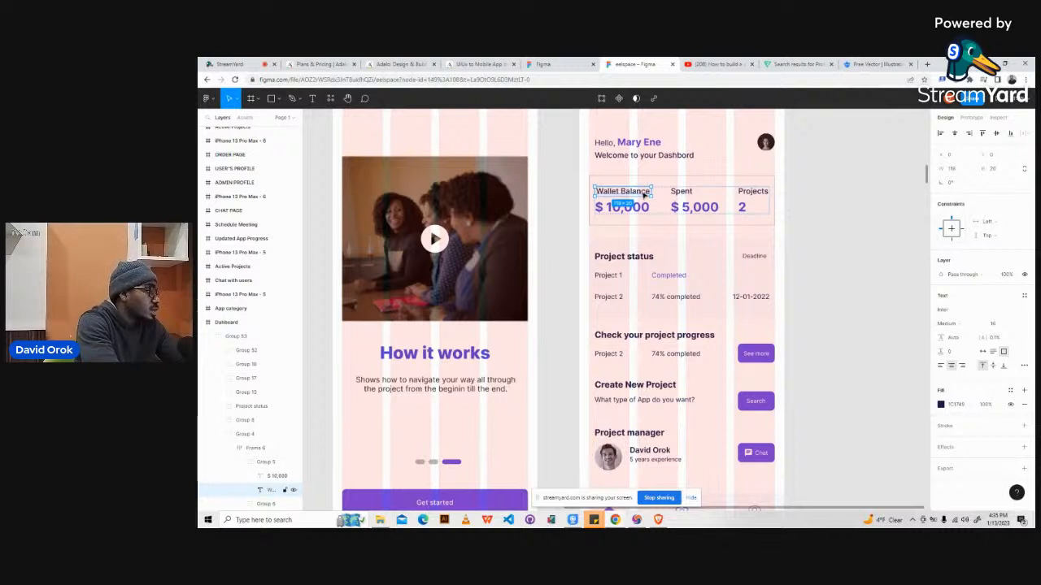
{"action": "double_click", "coordinate": [644, 193]}
{"action": "key", "text": "ctrl+c"}
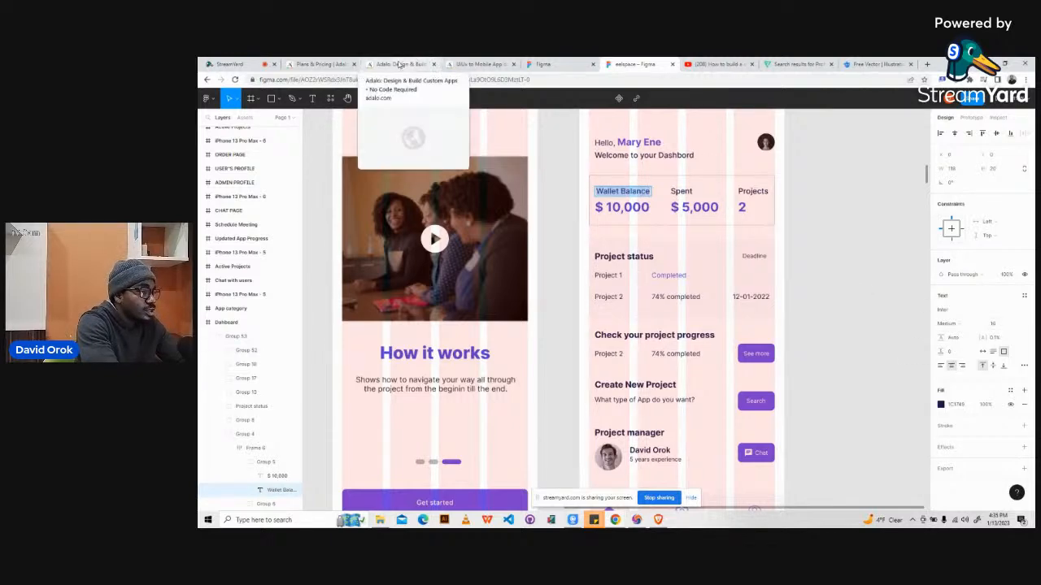
{"action": "left_click", "coordinate": [479, 64]}
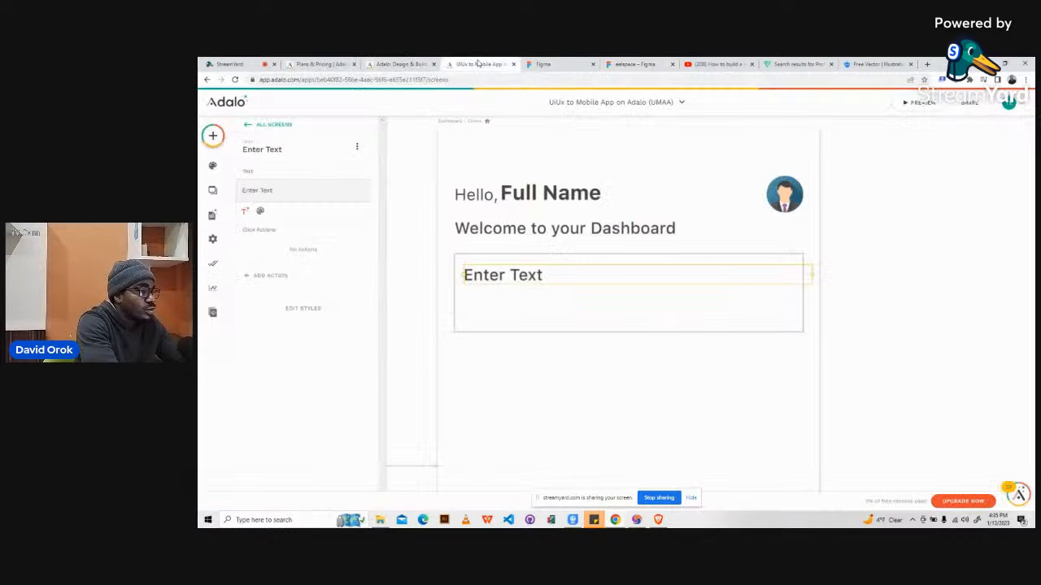
- Replace the new text with 'Wallet Balance' and narrow its box to fit the words
{"action": "triple_click", "coordinate": [260, 190]}
{"action": "key", "text": "ctrl+v"}
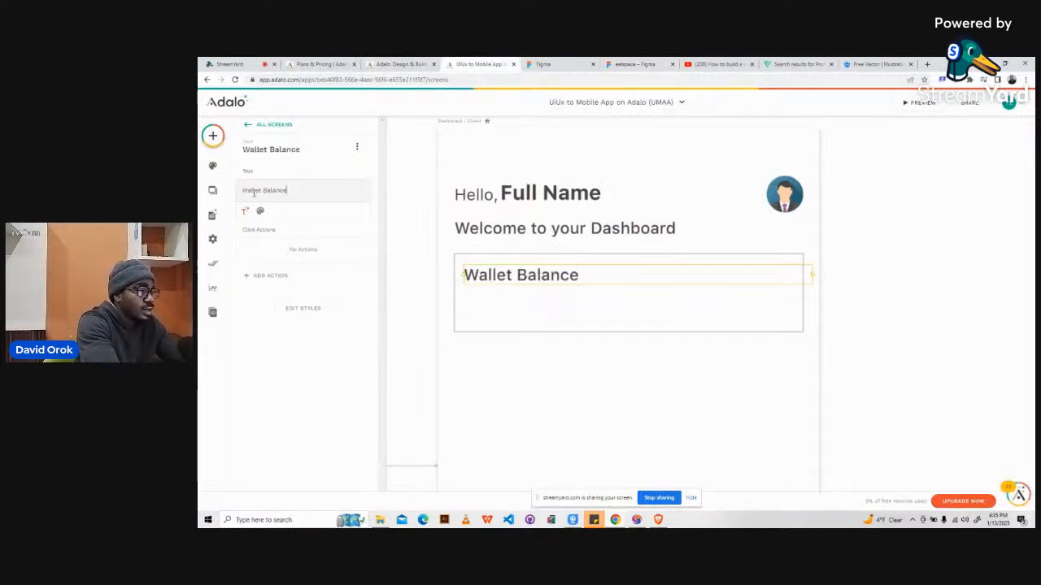
{"action": "left_click", "coordinate": [261, 212]}
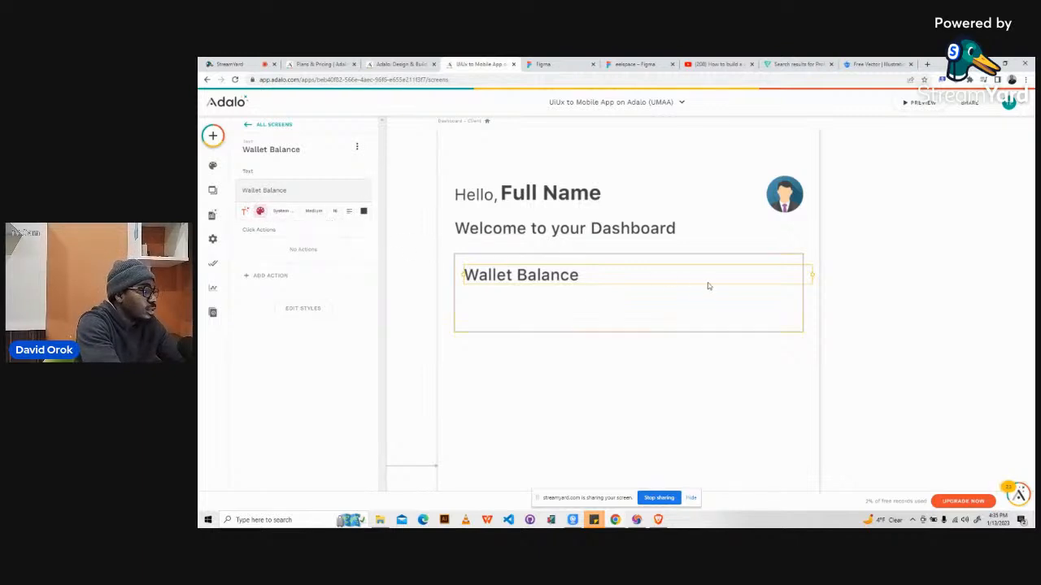
{"action": "left_click_drag", "start_coordinate": [811, 273], "coordinate": [586, 277]}
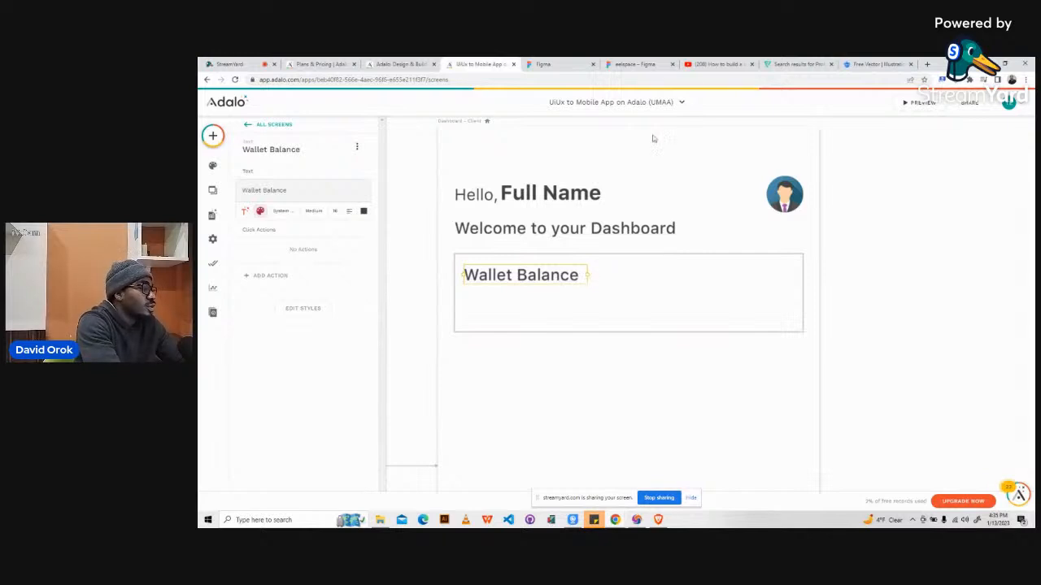
{"action": "left_click", "coordinate": [649, 61]}
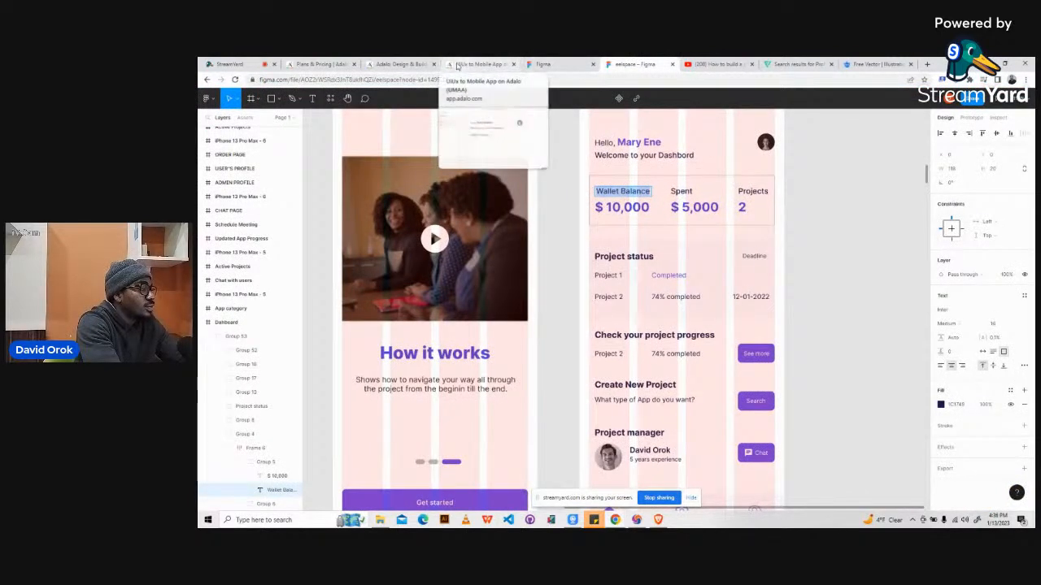
- Copy 'Spent' from the Figma design and place a new text element in the wallet card
{"action": "left_click", "coordinate": [685, 190]}
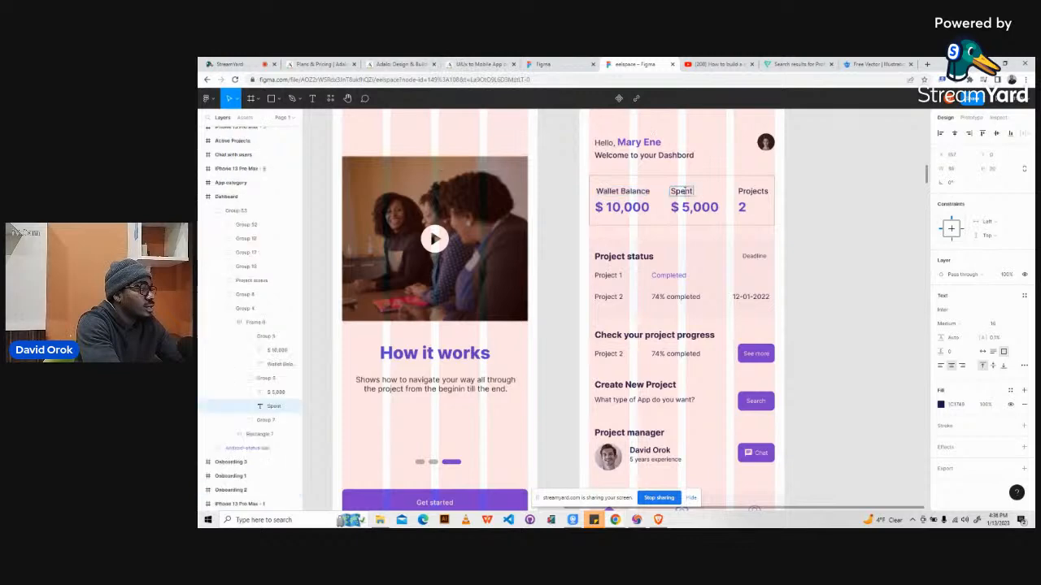
{"action": "double_click", "coordinate": [685, 190]}
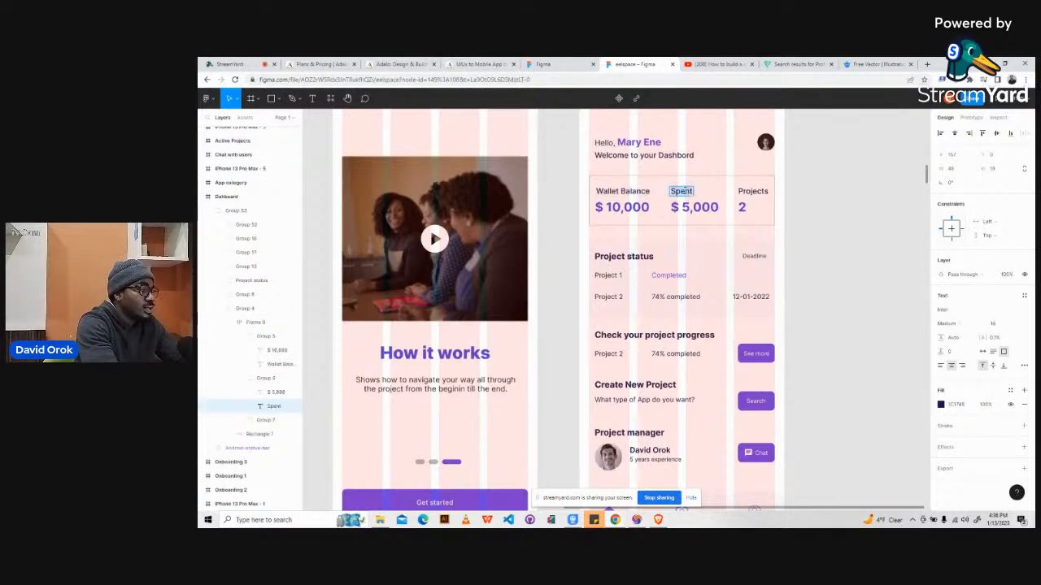
{"action": "left_click", "coordinate": [480, 64]}
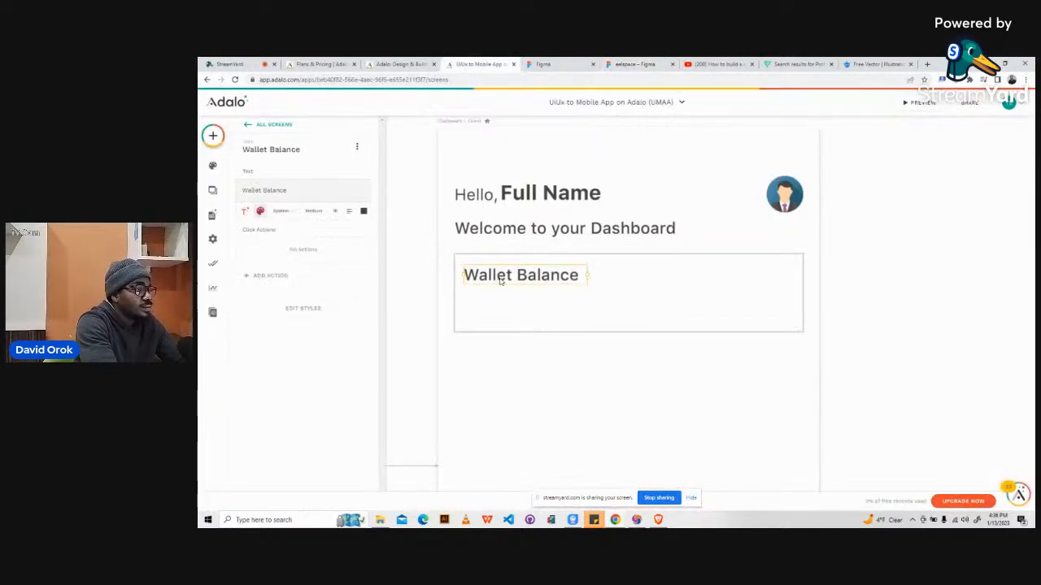
{"action": "left_click", "coordinate": [213, 136]}
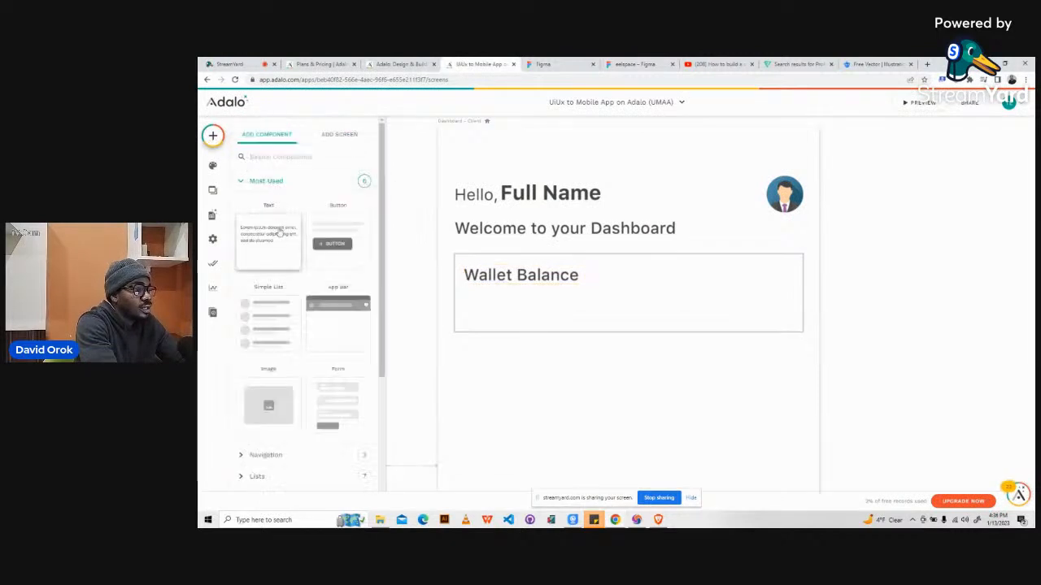
{"action": "left_click_drag", "start_coordinate": [279, 234], "coordinate": [646, 277]}
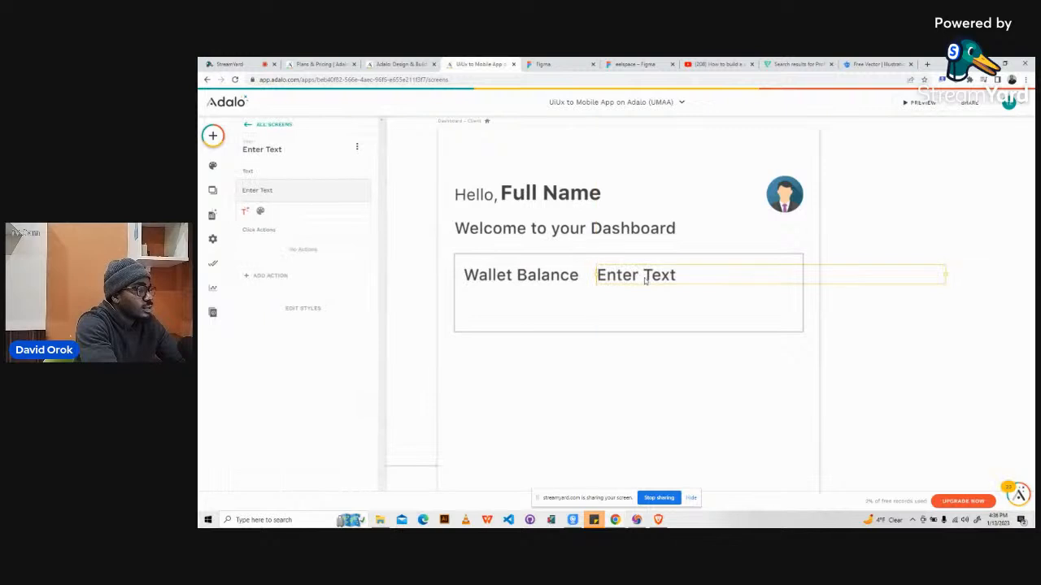
- Set the new text to 'Spent' and narrow its box to fit beside Wallet Balance
{"action": "triple_click", "coordinate": [267, 188]}
{"action": "type", "text": "Spent"}
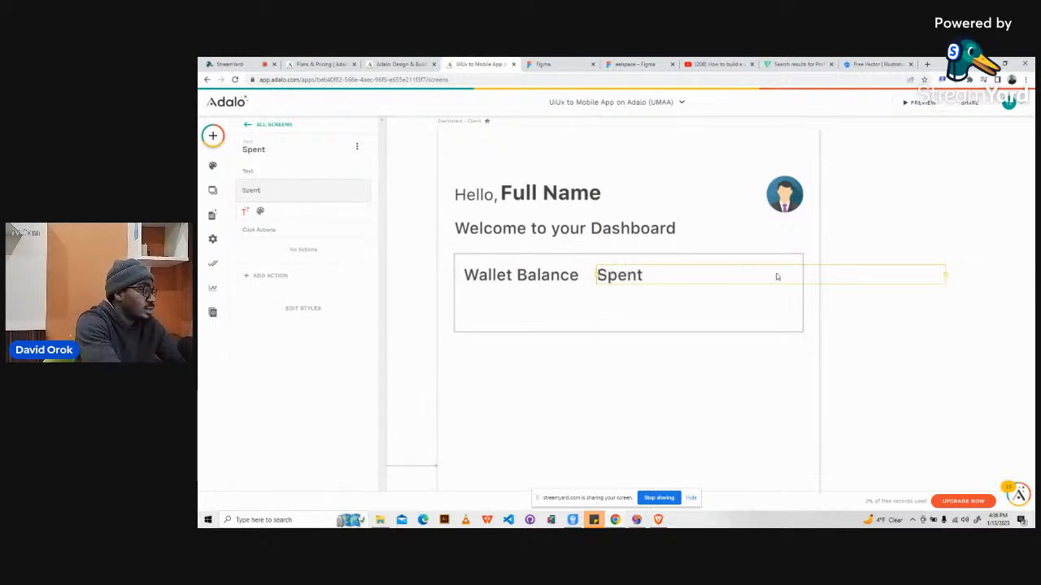
{"action": "left_click_drag", "start_coordinate": [945, 274], "coordinate": [651, 276]}
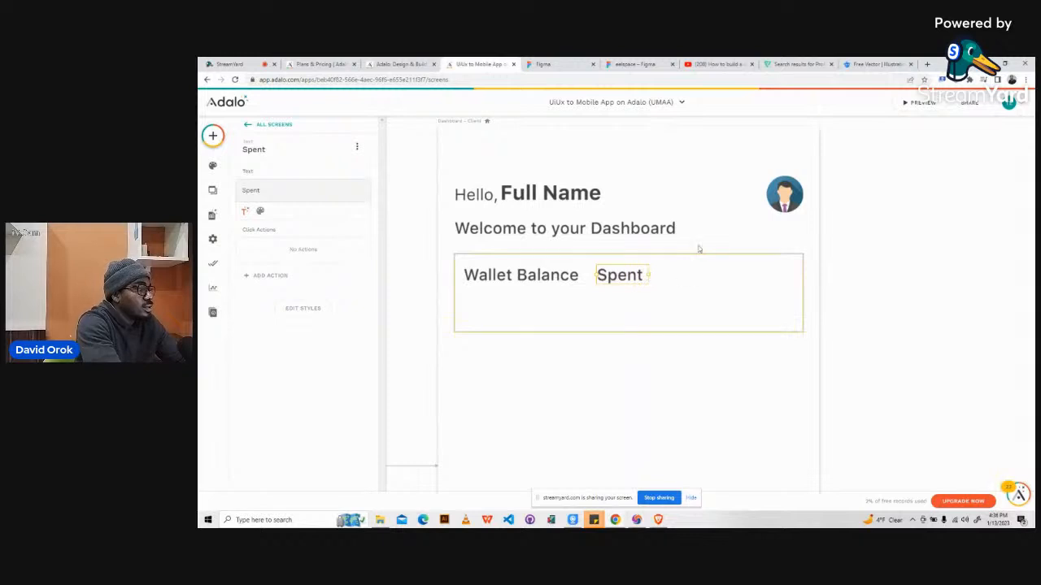
{"action": "left_click", "coordinate": [697, 374]}
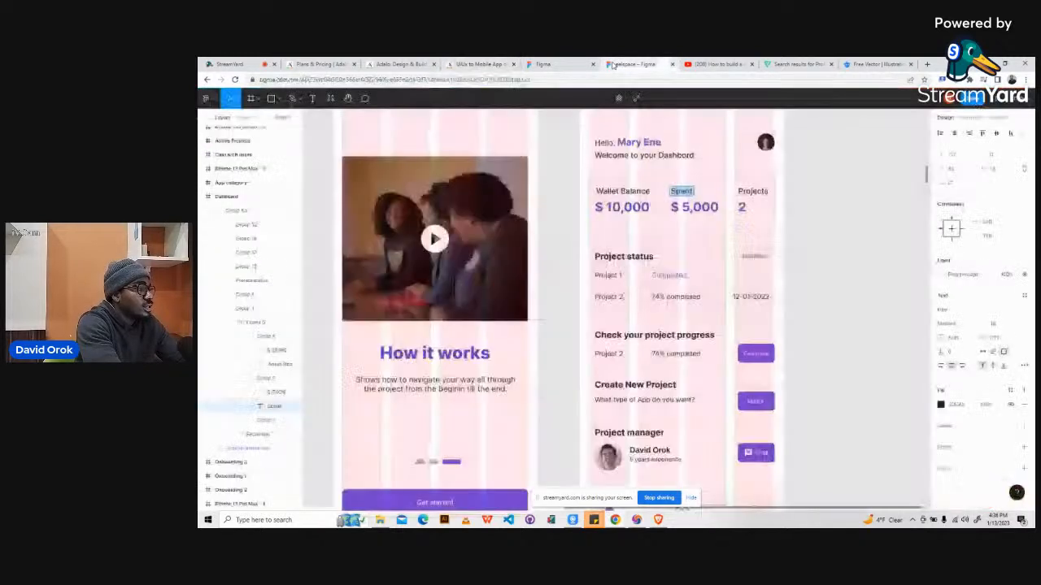
{"action": "left_click", "coordinate": [638, 63]}
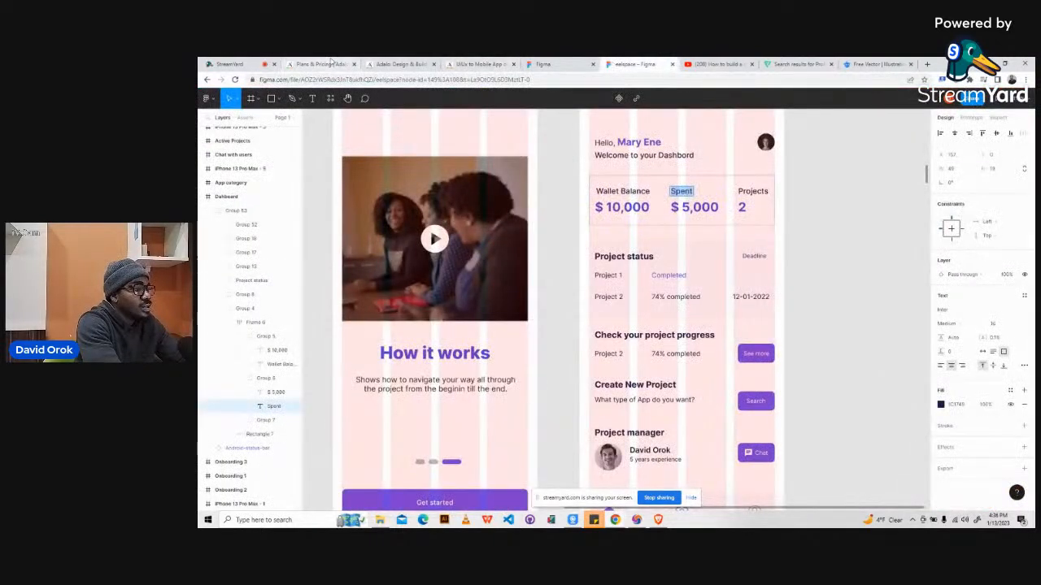
{"action": "left_click", "coordinate": [485, 63]}
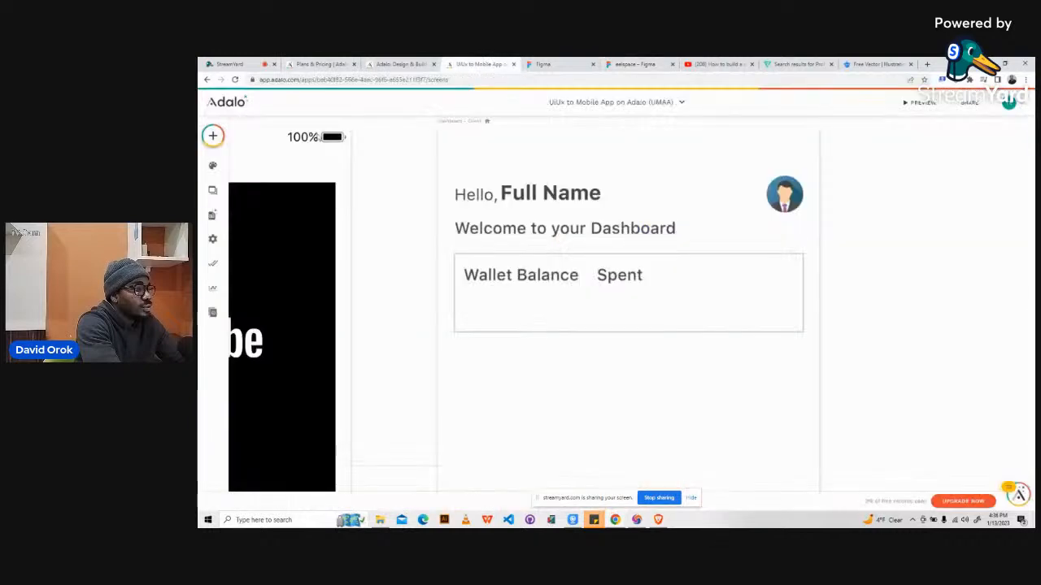
{"action": "left_click", "coordinate": [212, 136]}
- Place a third text element in the card, set it to 'Projects', and shrink it inside the card
{"action": "left_click_drag", "start_coordinate": [281, 240], "coordinate": [747, 278]}
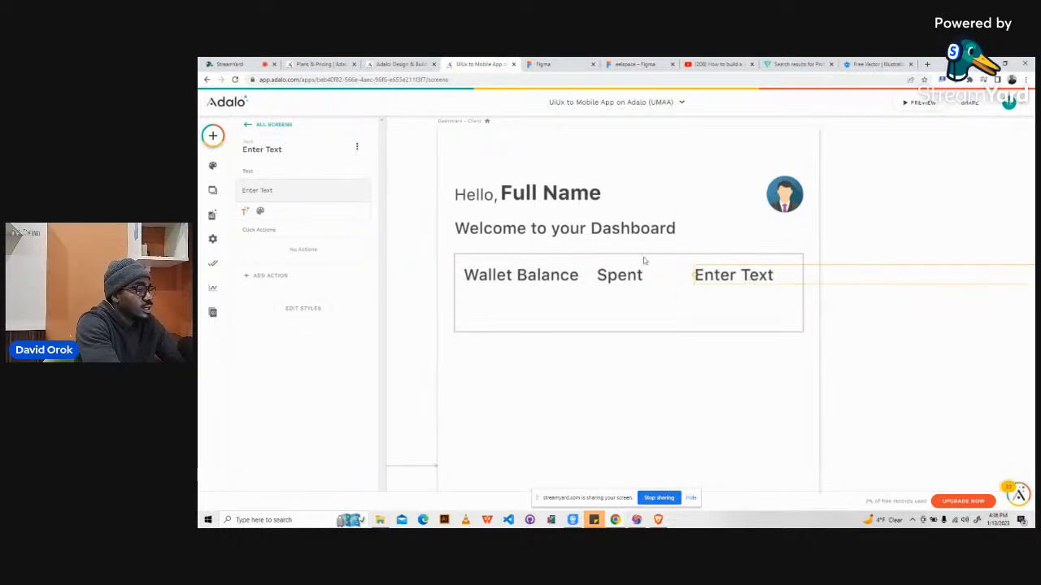
{"action": "left_click", "coordinate": [654, 64]}
{"action": "left_click", "coordinate": [755, 191]}
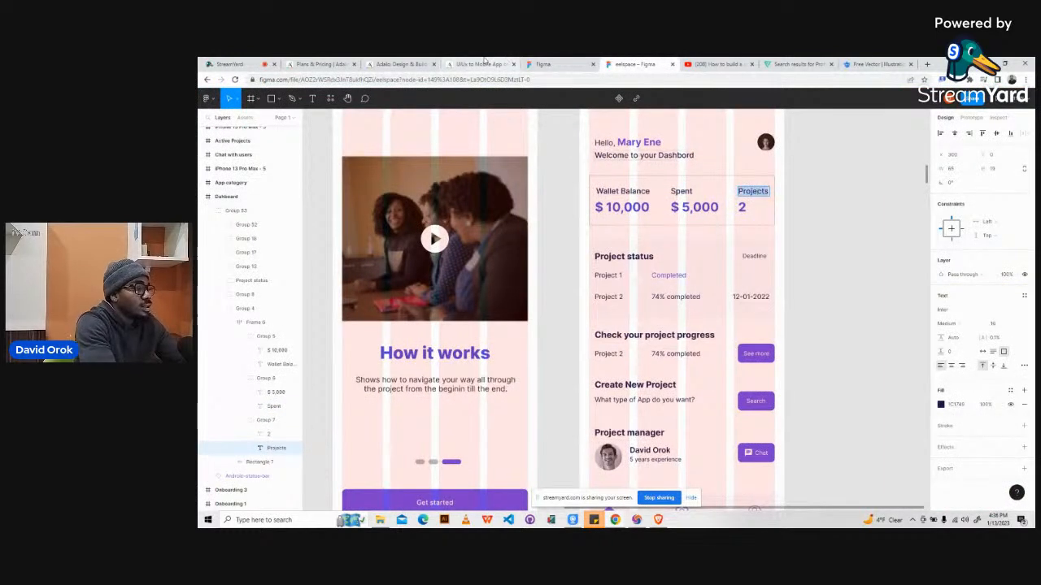
{"action": "left_click", "coordinate": [484, 63]}
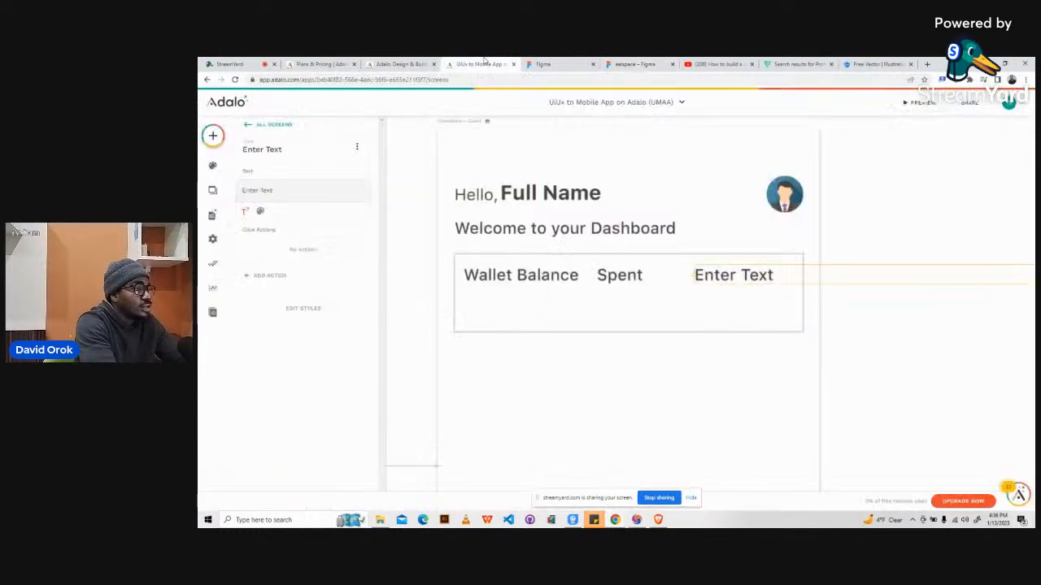
{"action": "triple_click", "coordinate": [252, 191]}
{"action": "type", "text": "Projects"}
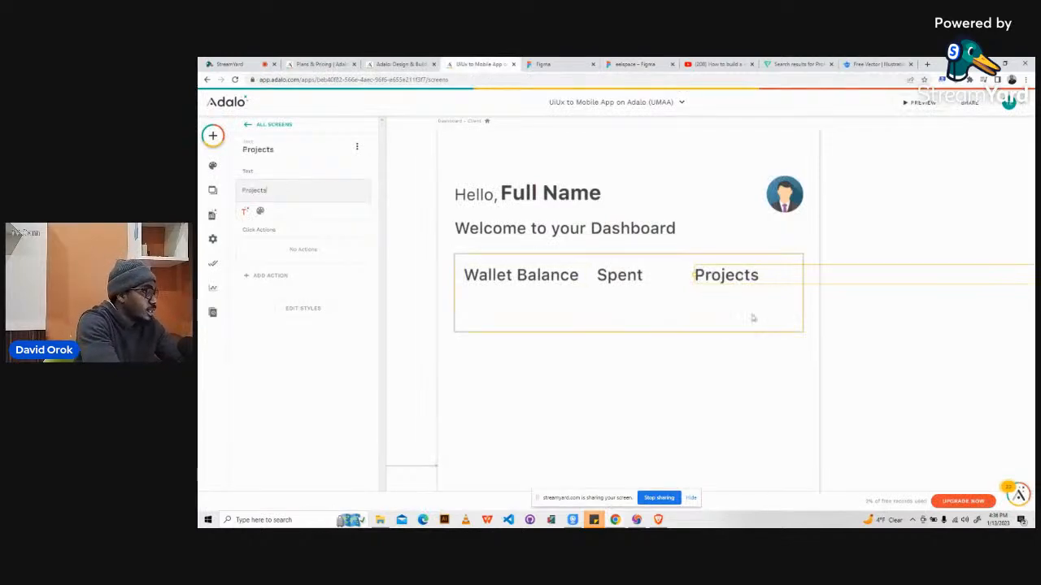
{"action": "scroll", "coordinate": [753, 319], "scroll_direction": "right", "scroll_amount": 5}
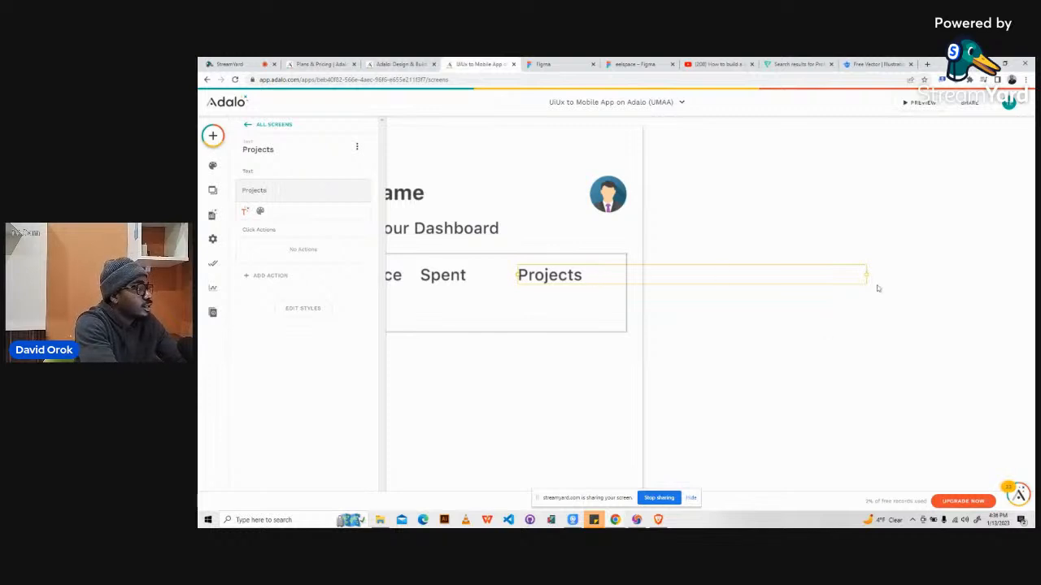
{"action": "left_click_drag", "start_coordinate": [867, 274], "coordinate": [589, 276]}
{"action": "scroll", "coordinate": [590, 278], "scroll_direction": "left", "scroll_amount": 3}
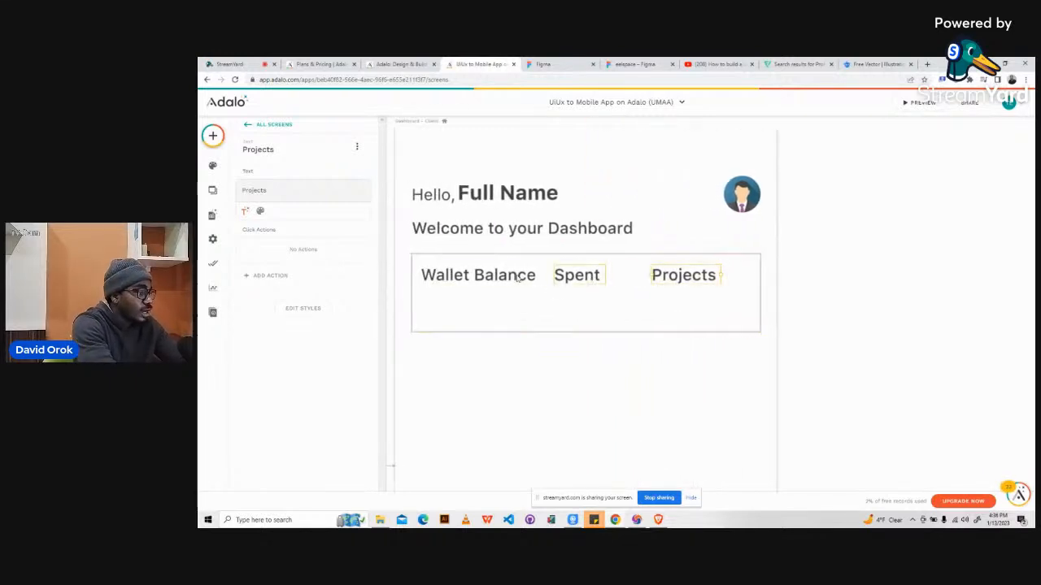
{"action": "left_click", "coordinate": [634, 63]}
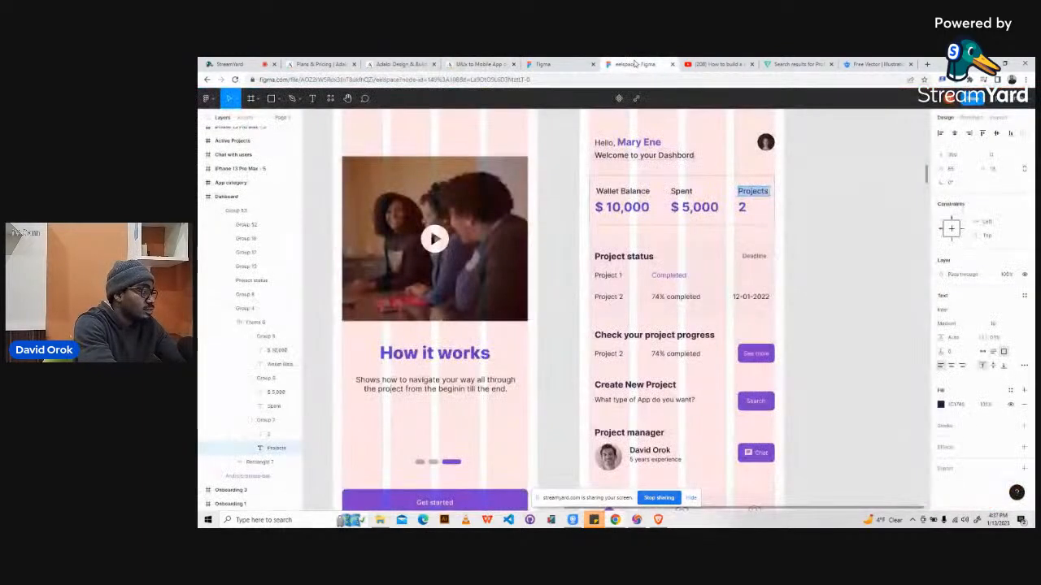
- Shift the Projects and Spent labels right to even the spacing across the card
{"action": "left_click", "coordinate": [483, 64]}
{"action": "left_click_drag", "start_coordinate": [683, 279], "coordinate": [706, 279]}
{"action": "left_click_drag", "start_coordinate": [576, 276], "coordinate": [600, 278]}
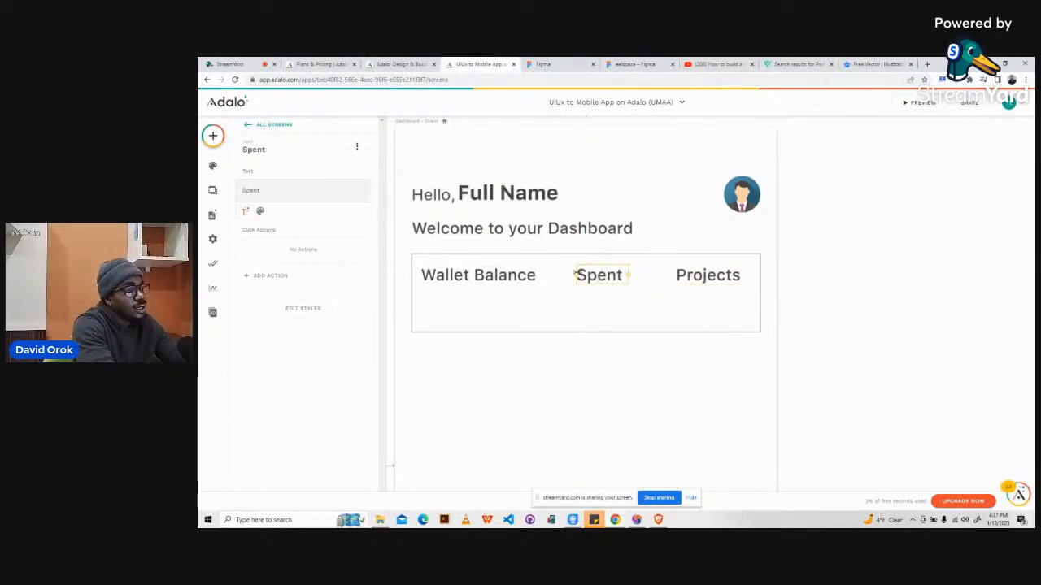
- Copy the '$ 10,000' amount from the Figma design
{"action": "left_click", "coordinate": [628, 65]}
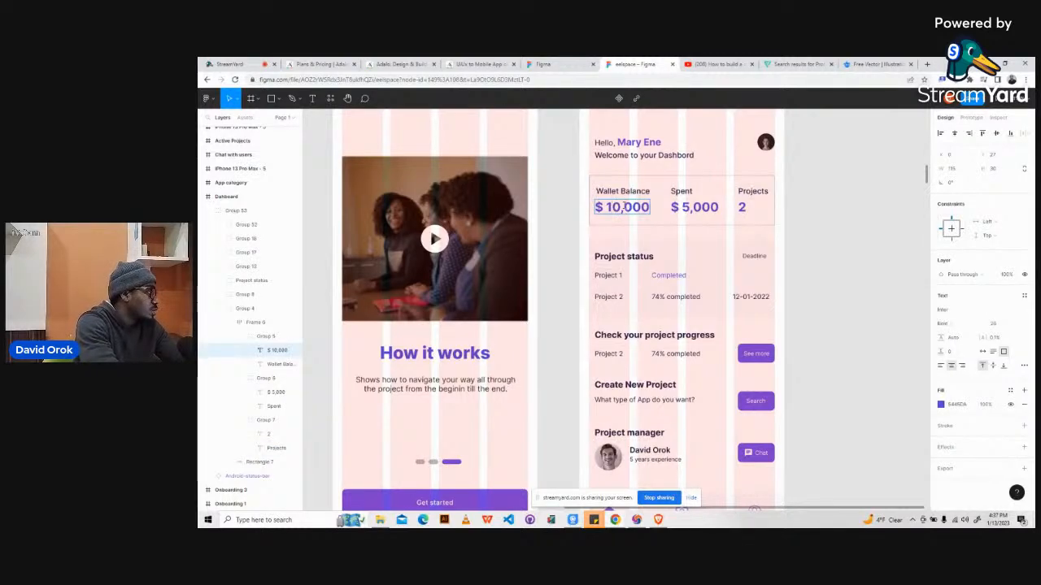
{"action": "double_click", "coordinate": [622, 206]}
{"action": "key", "text": "ctrl+c"}
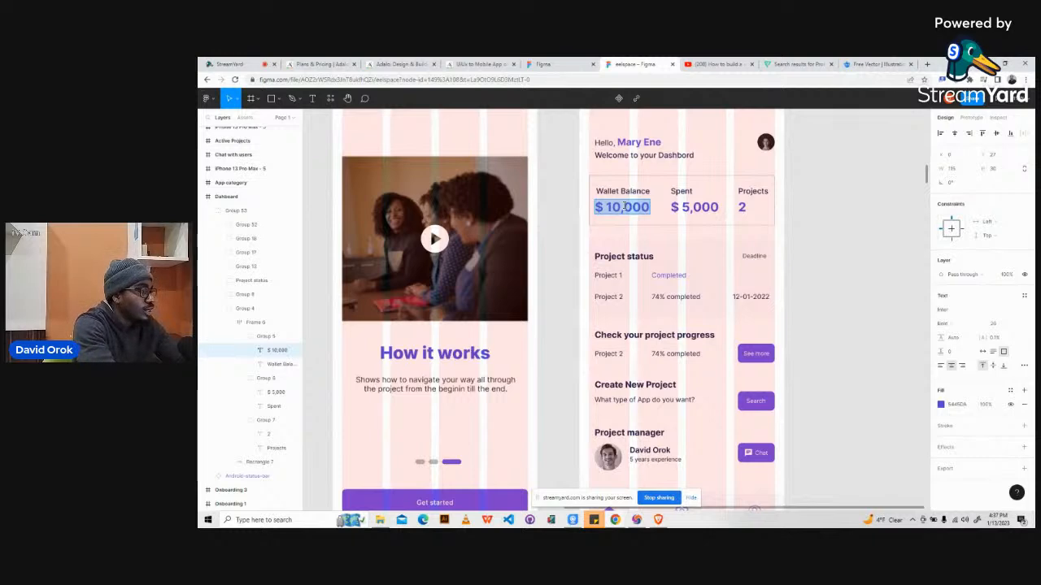
{"action": "left_click", "coordinate": [480, 64]}
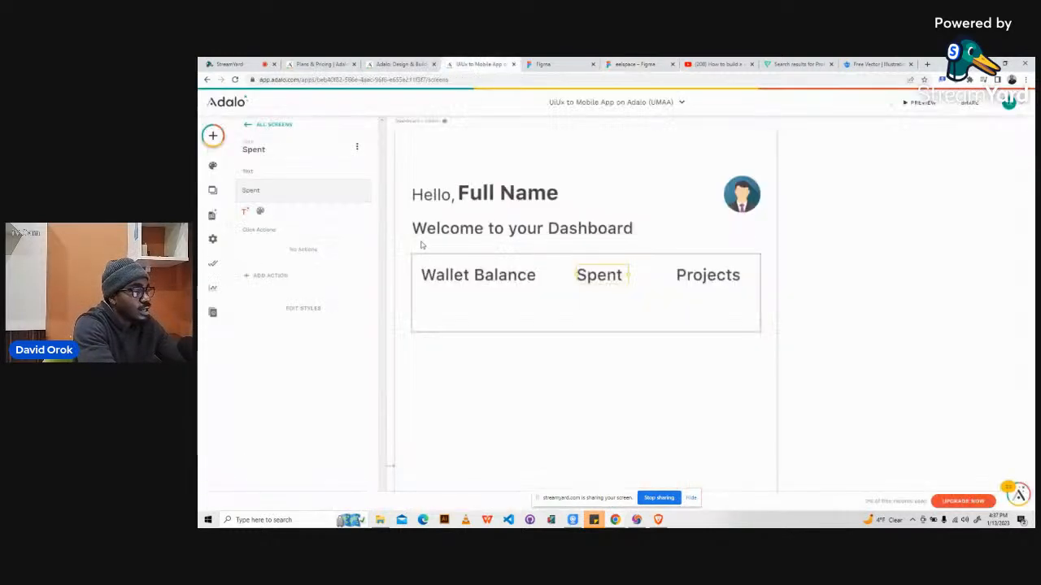
- Add a bold, size 24 '$ 10,000' amount under the card labels, narrowed to fit
{"action": "left_click", "coordinate": [213, 136]}
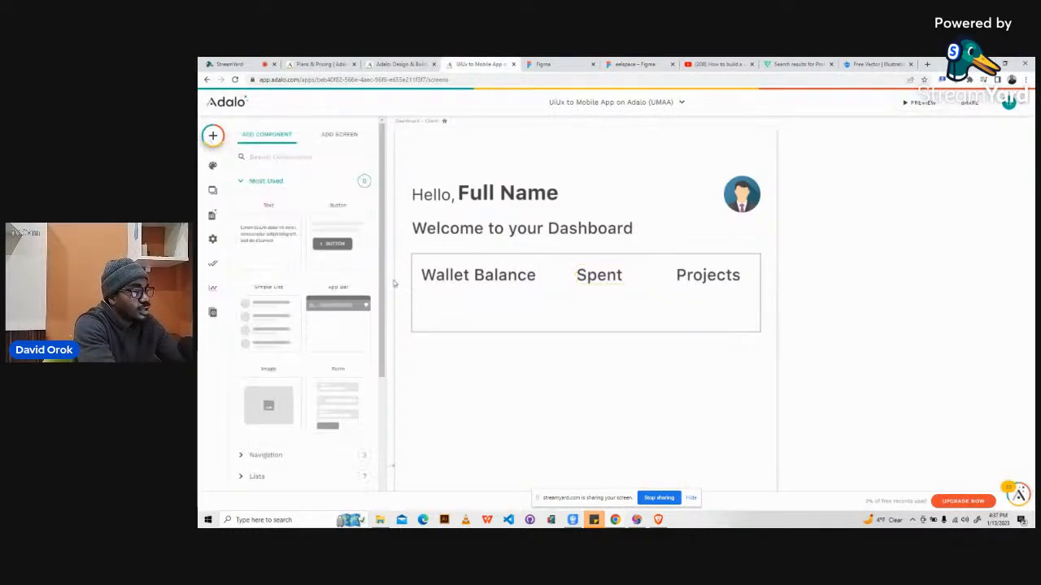
{"action": "left_click_drag", "start_coordinate": [263, 242], "coordinate": [470, 305]}
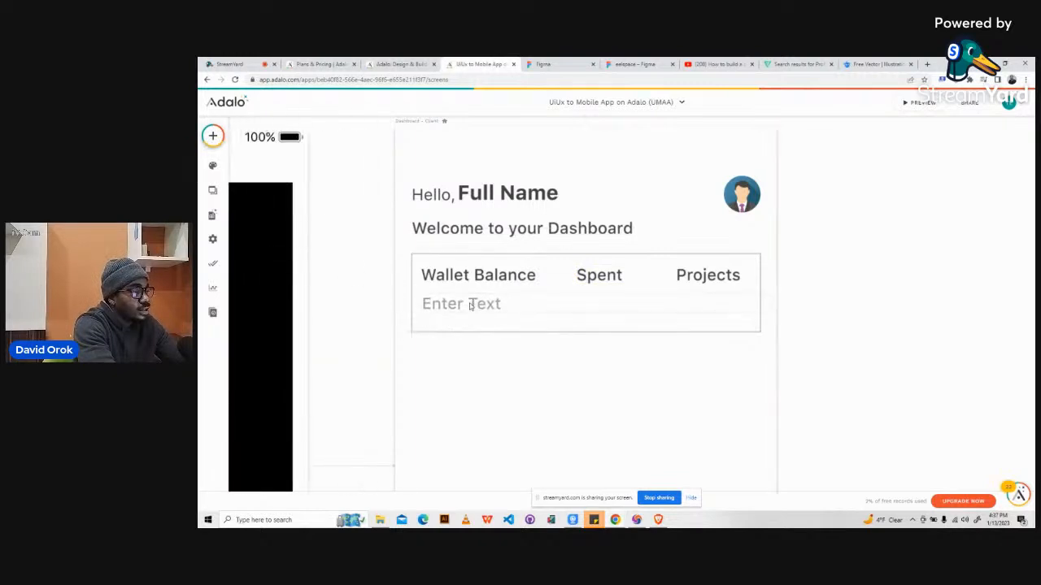
{"action": "triple_click", "coordinate": [254, 191]}
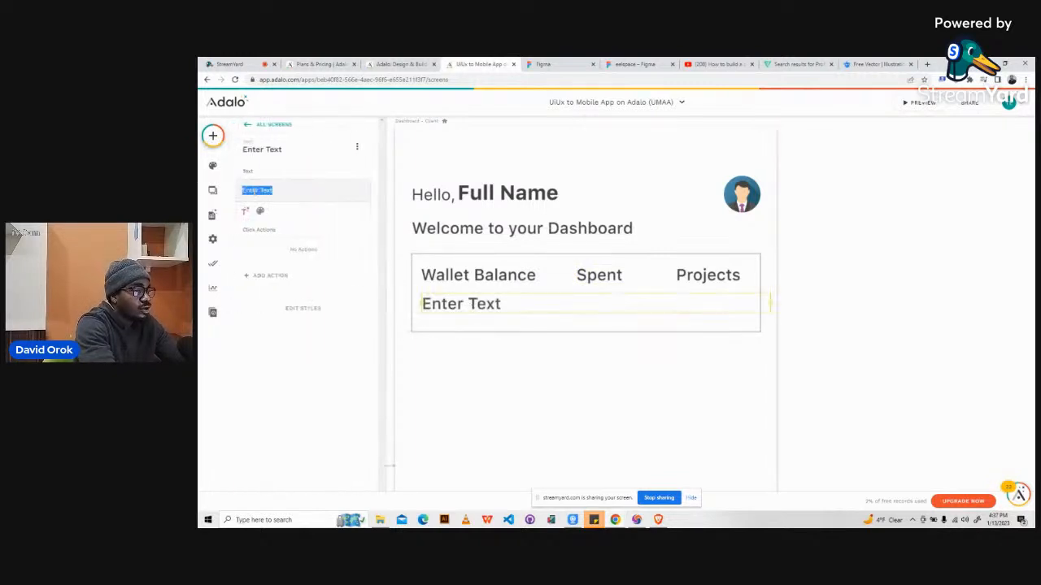
{"action": "key", "text": "ctrl+v"}
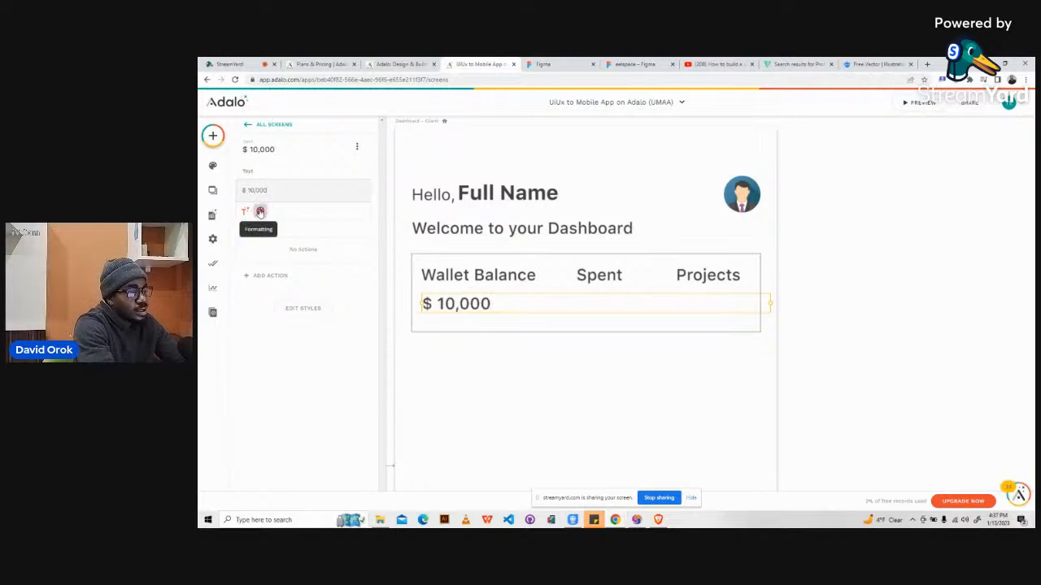
{"action": "left_click", "coordinate": [336, 212]}
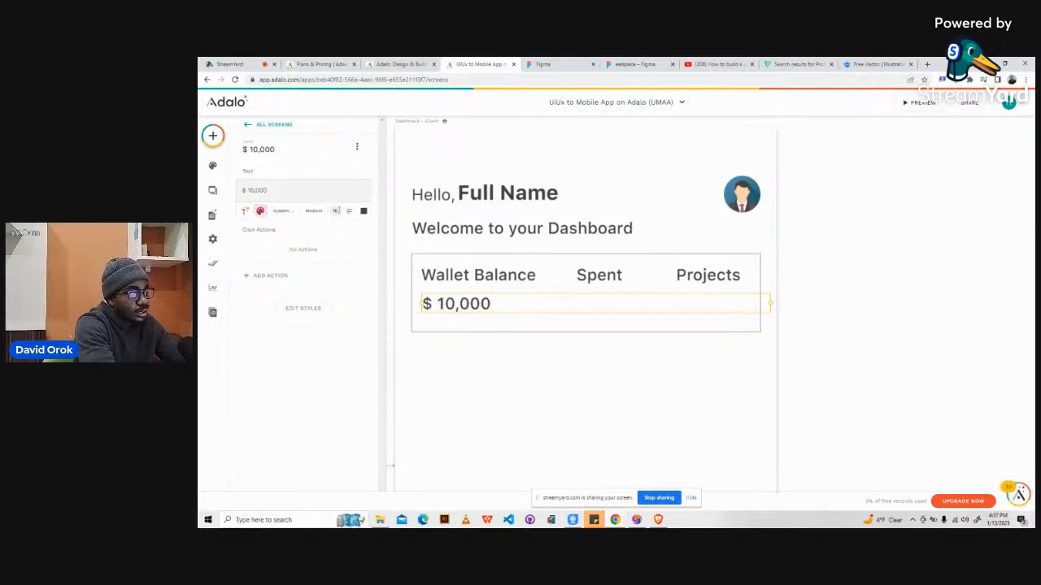
{"action": "type", "text": "24"}
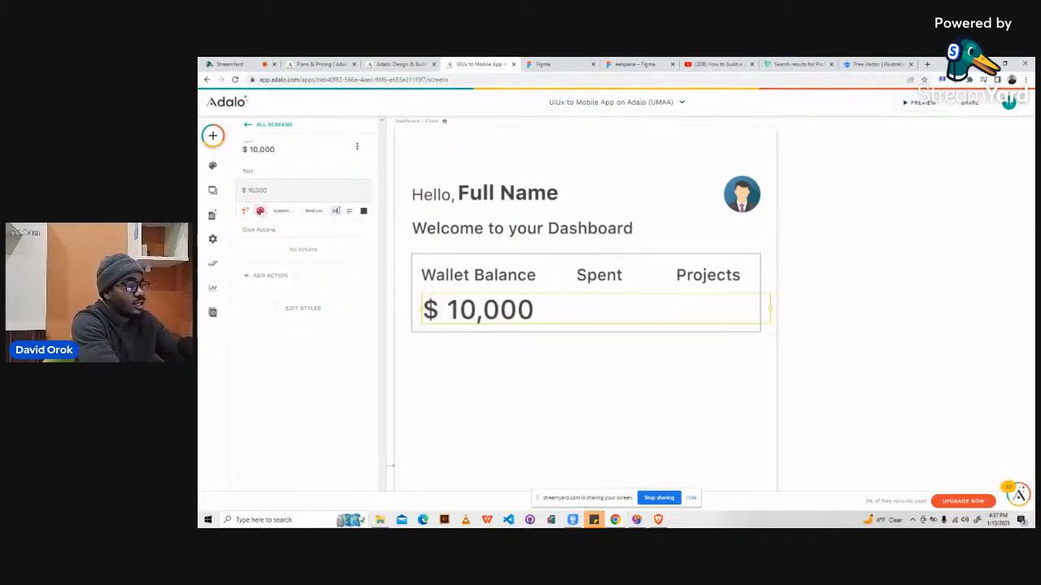
{"action": "left_click", "coordinate": [314, 211]}
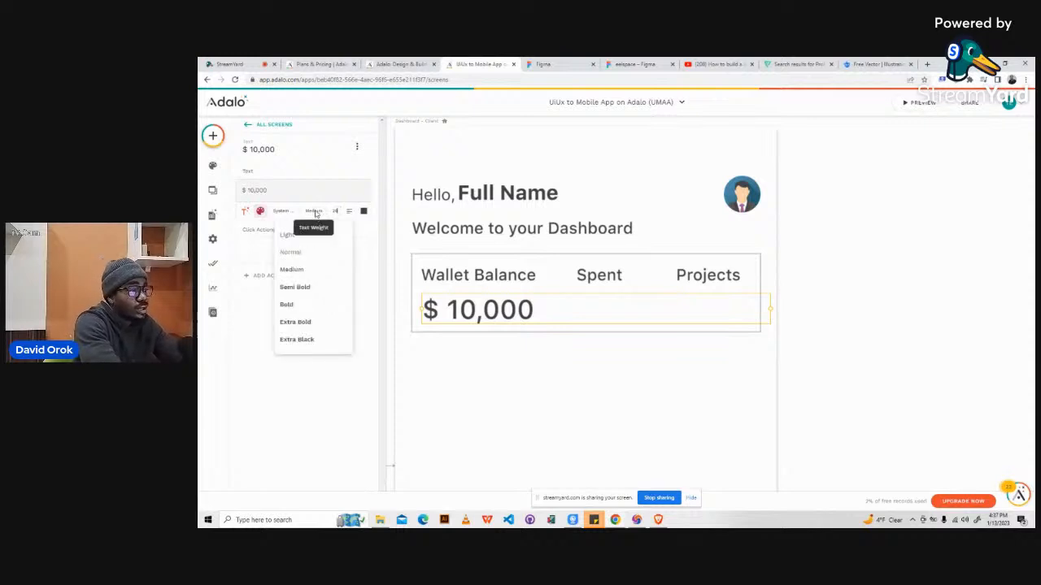
{"action": "left_click", "coordinate": [294, 304]}
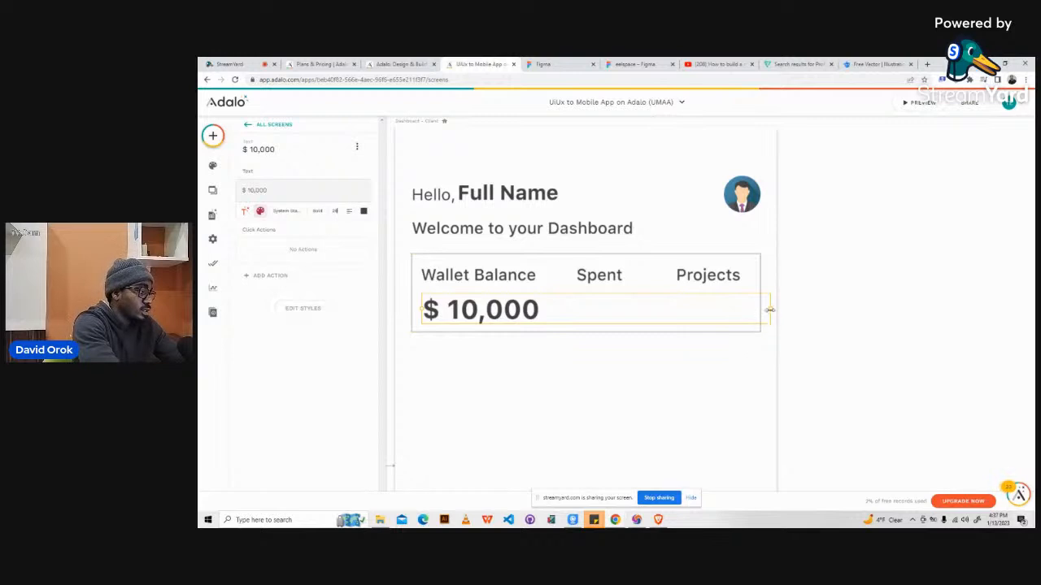
{"action": "left_click_drag", "start_coordinate": [523, 309], "coordinate": [547, 308]}
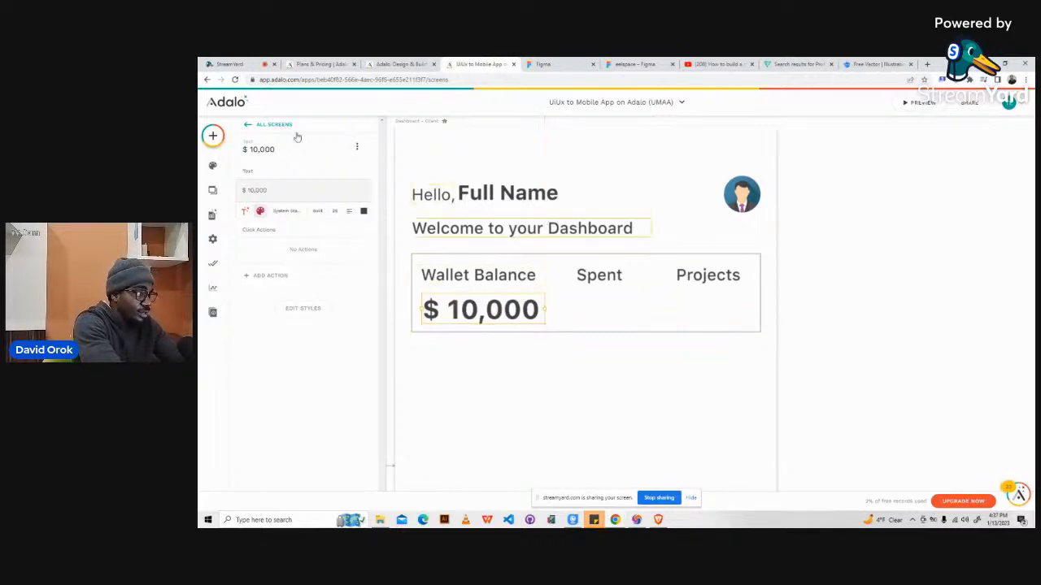
- Place another text element beside the amount and narrow it back inside the card
{"action": "left_click", "coordinate": [212, 137]}
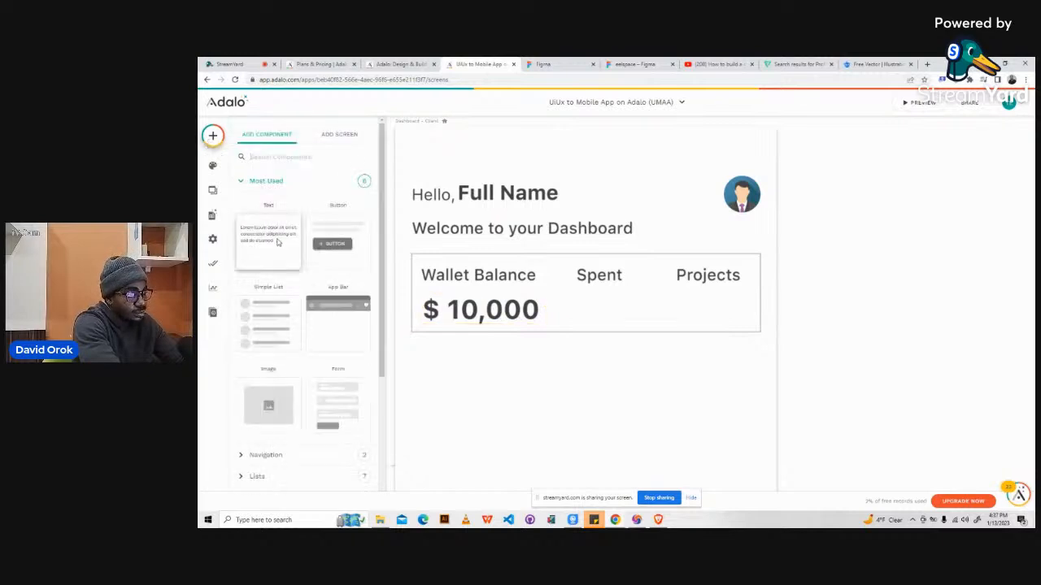
{"action": "left_click_drag", "start_coordinate": [277, 240], "coordinate": [628, 310]}
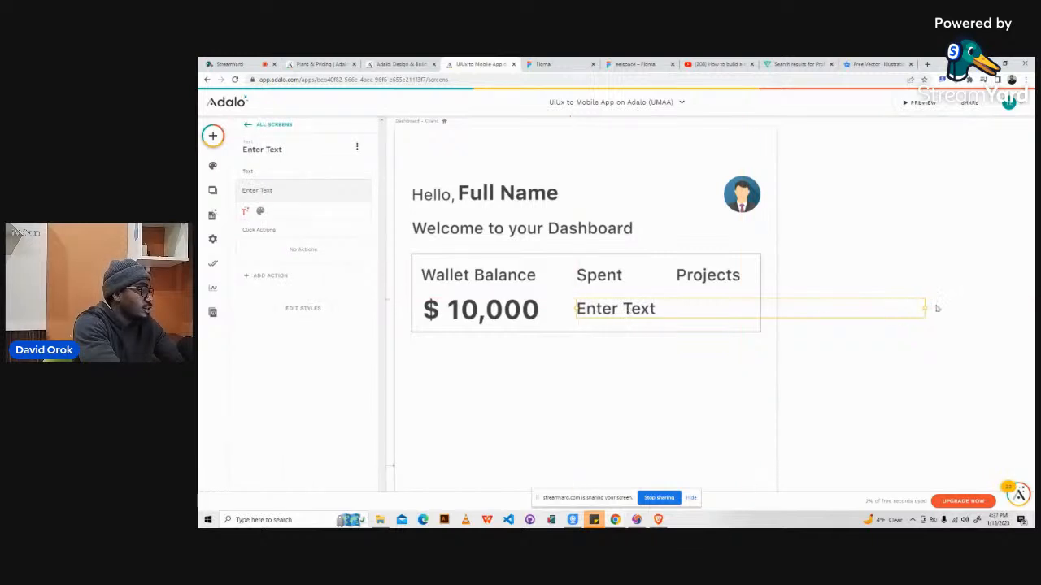
{"action": "left_click_drag", "start_coordinate": [928, 309], "coordinate": [713, 309]}
{"action": "left_click", "coordinate": [635, 63]}
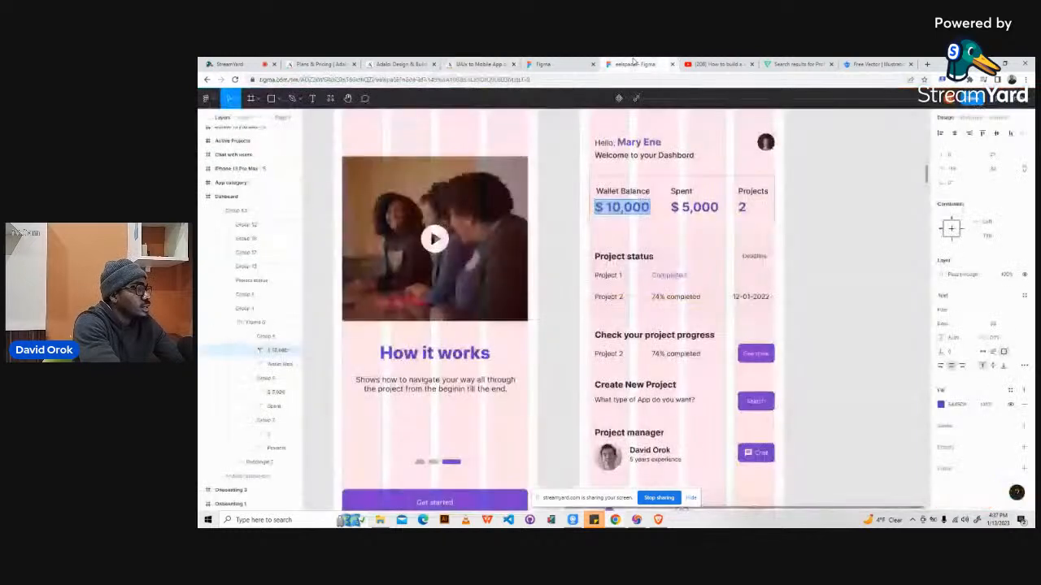
- Set the new text to a bold '$ 5,000' fitting on one line
{"action": "left_click", "coordinate": [699, 210]}
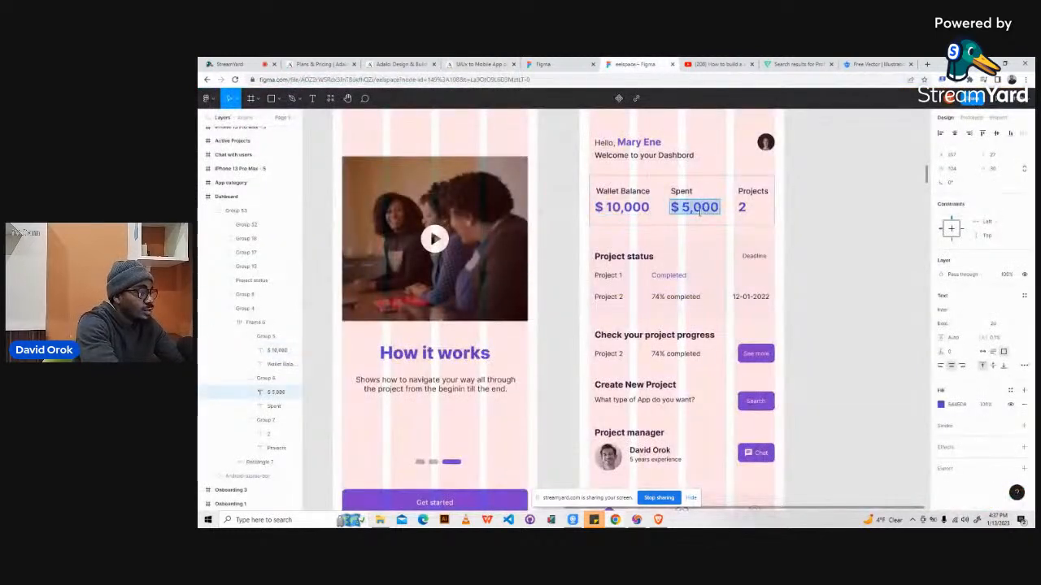
{"action": "left_click", "coordinate": [480, 63]}
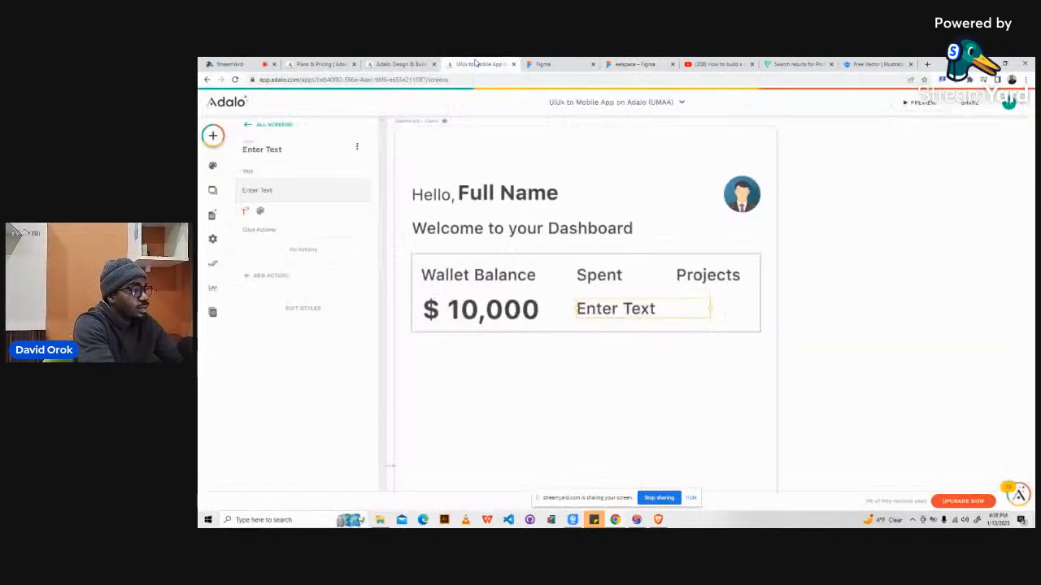
{"action": "triple_click", "coordinate": [253, 190]}
{"action": "type", "text": "$ 5,000"}
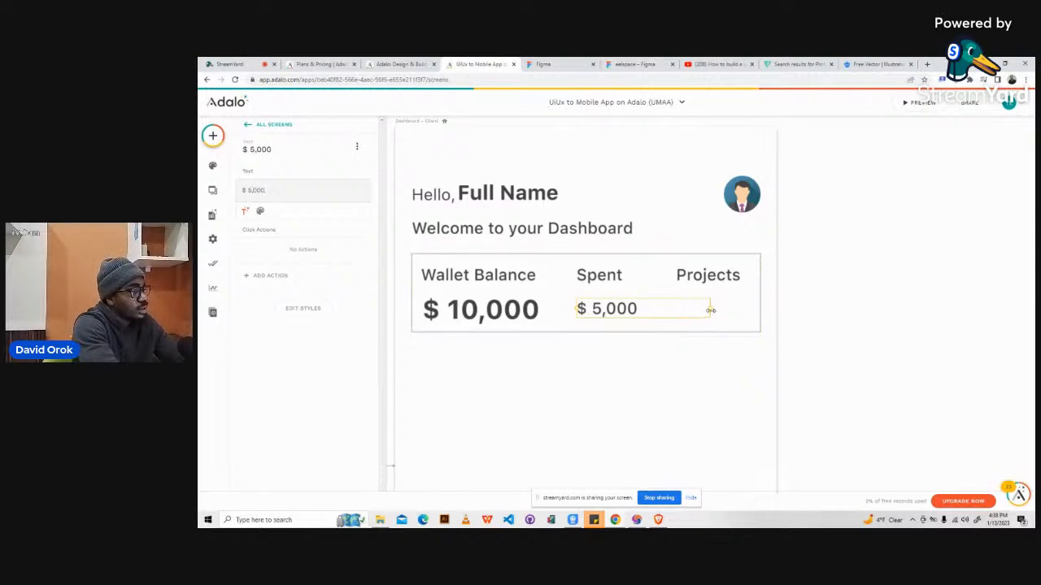
{"action": "left_click_drag", "start_coordinate": [710, 310], "coordinate": [643, 311]}
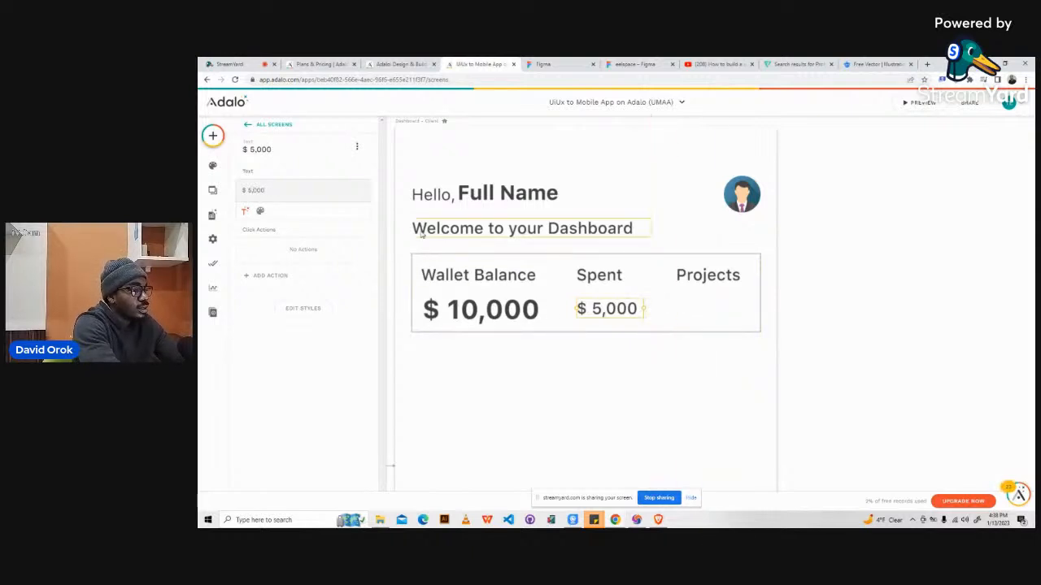
{"action": "left_click", "coordinate": [260, 212]}
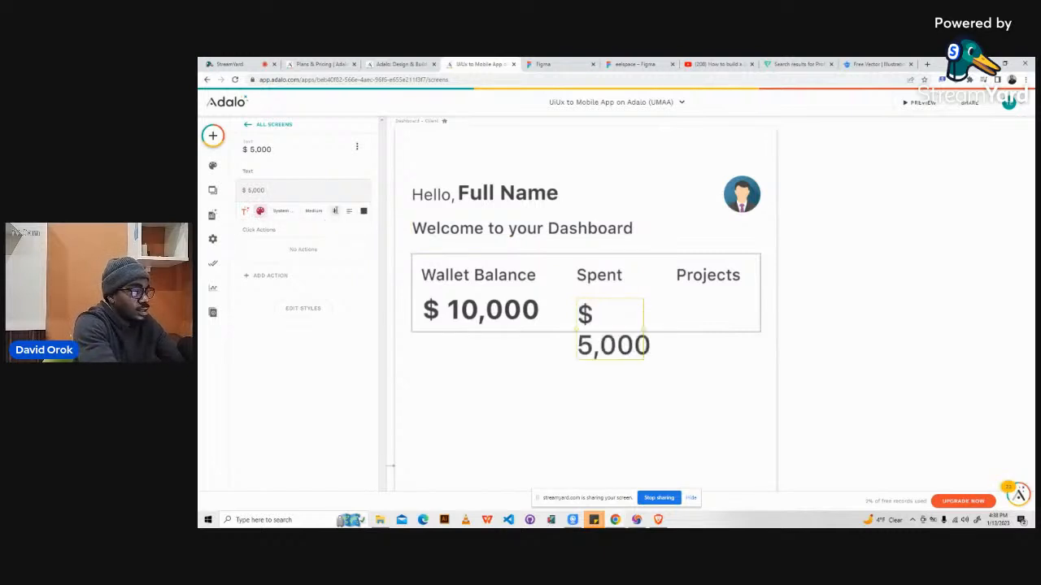
{"action": "left_click", "coordinate": [312, 211]}
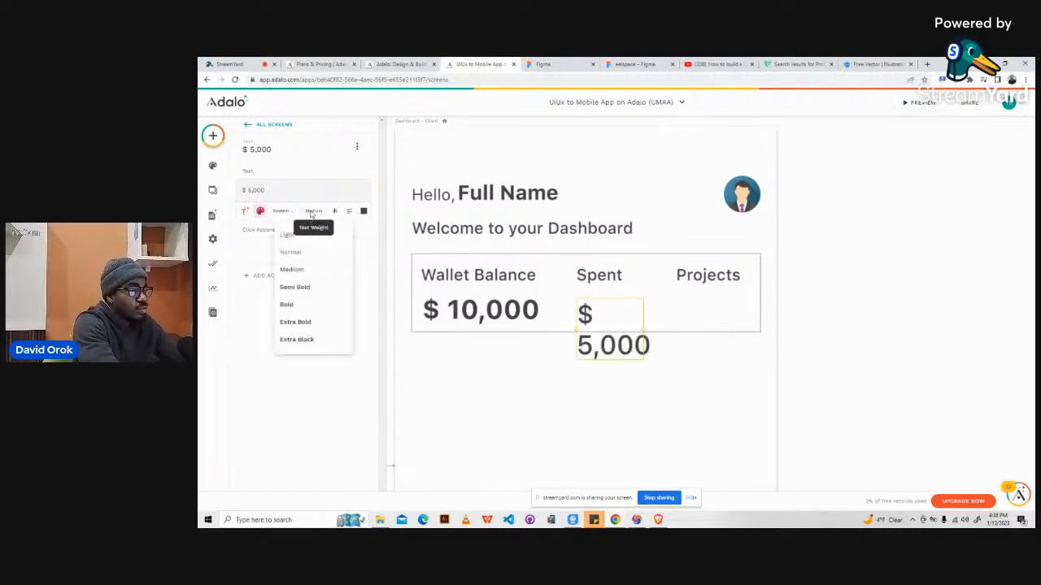
{"action": "left_click", "coordinate": [298, 305]}
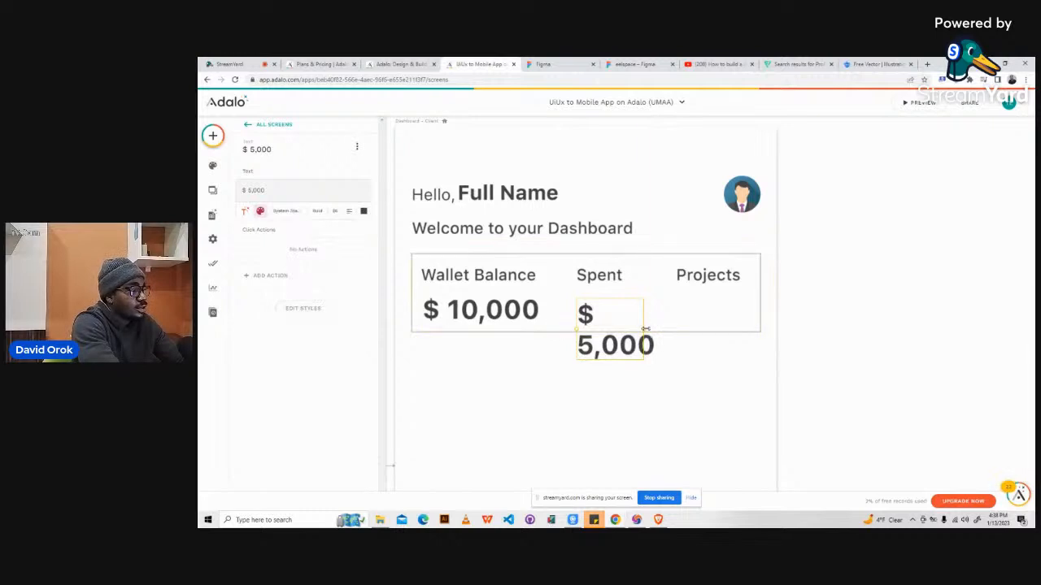
{"action": "left_click_drag", "start_coordinate": [645, 329], "coordinate": [689, 319]}
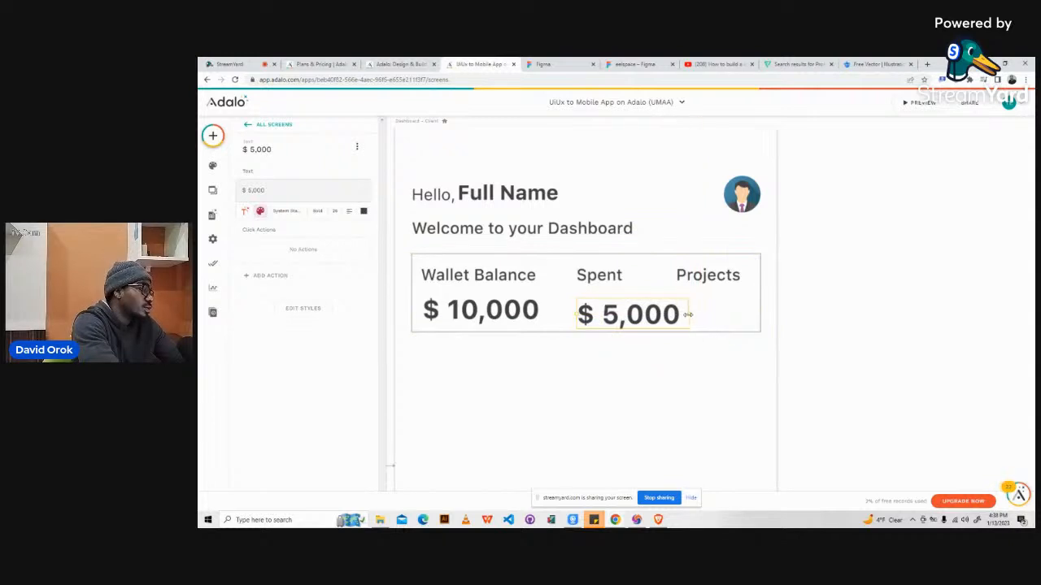
- Align the $ 5,000 value beneath the Spent label
{"action": "left_click", "coordinate": [590, 278]}
{"action": "left_click", "coordinate": [592, 313], "text": "shift"}
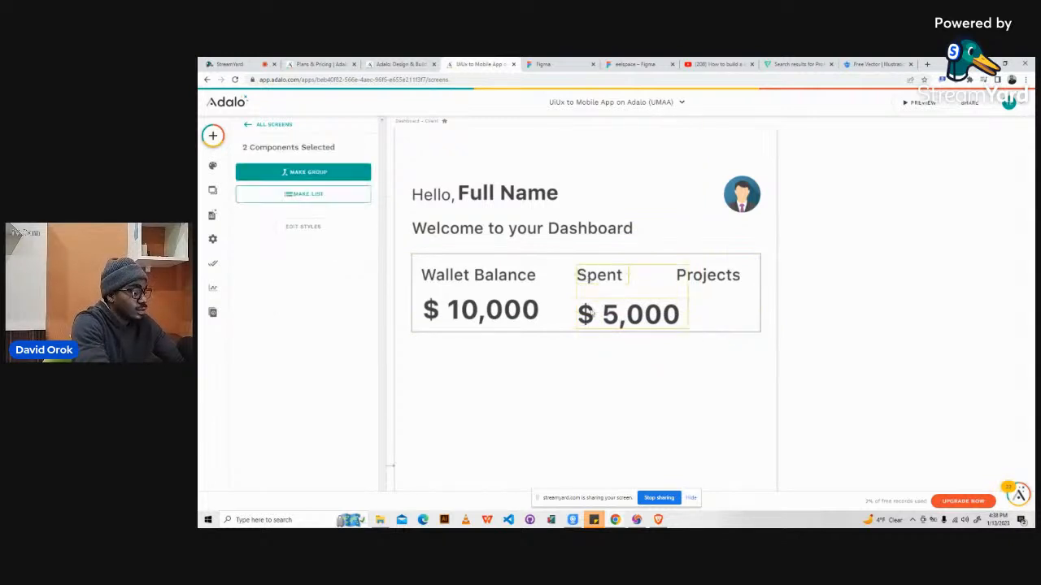
{"action": "key", "text": "Left"}
{"action": "key", "text": "Left"}
{"action": "key", "text": "Left"}
{"action": "key", "text": "Left"}
{"action": "key", "text": "Left"}
{"action": "key", "text": "Left"}
{"action": "key", "text": "Left"}
{"action": "key", "text": "Left"}
{"action": "key", "text": "Left"}
{"action": "key", "text": "Left"}
{"action": "key", "text": "Left"}
{"action": "key", "text": "Left"}
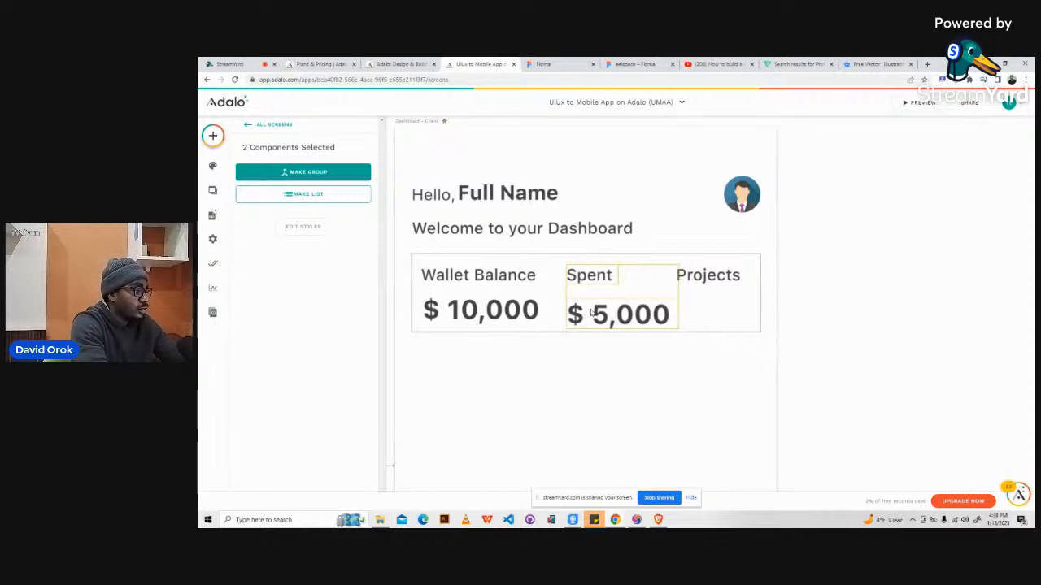
{"action": "left_click", "coordinate": [622, 329]}
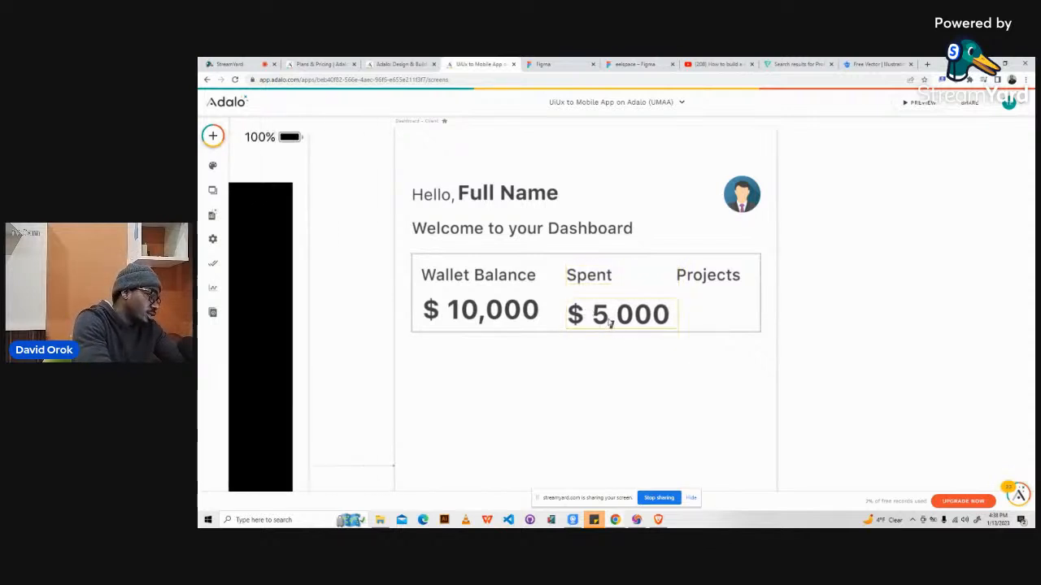
{"action": "left_click_drag", "start_coordinate": [609, 323], "coordinate": [598, 315]}
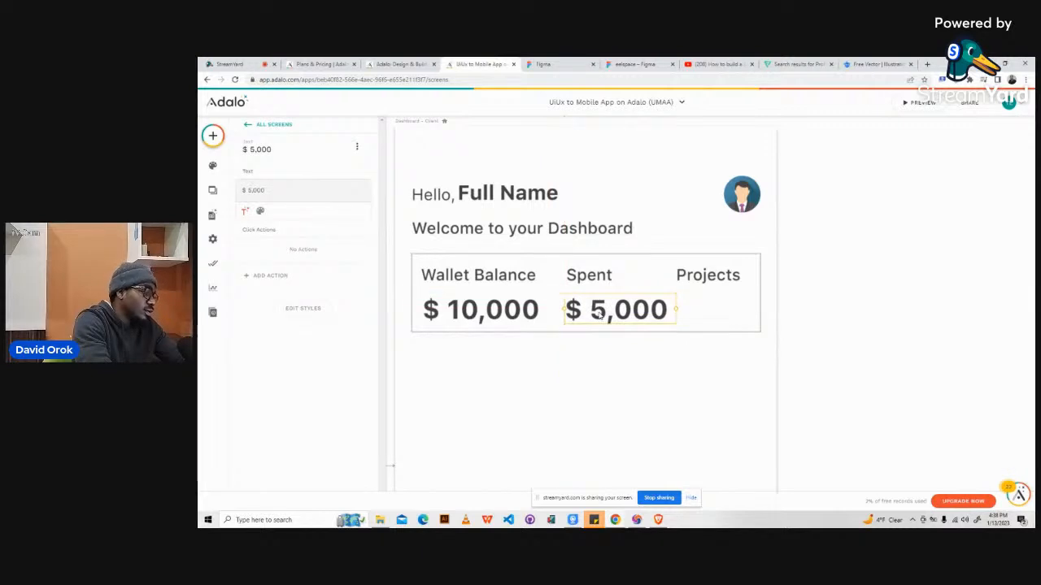
- Nudge the Projects label right and discard a trial text element placed beneath it
{"action": "left_click", "coordinate": [697, 278]}
{"action": "left_click_drag", "start_coordinate": [701, 278], "coordinate": [707, 278]}
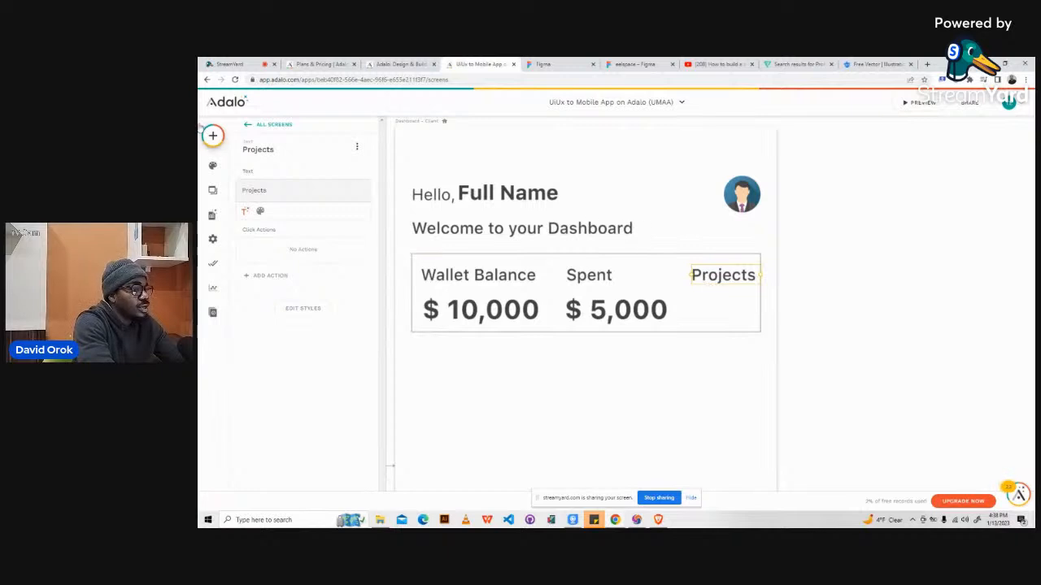
{"action": "left_click", "coordinate": [213, 136]}
{"action": "left_click_drag", "start_coordinate": [267, 235], "coordinate": [742, 313]}
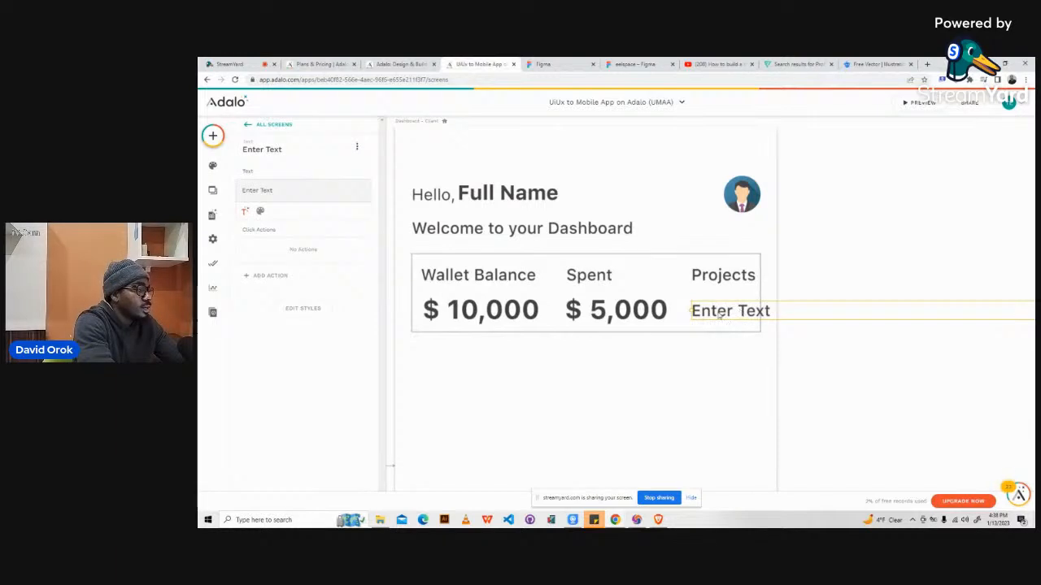
{"action": "key", "text": "Delete"}
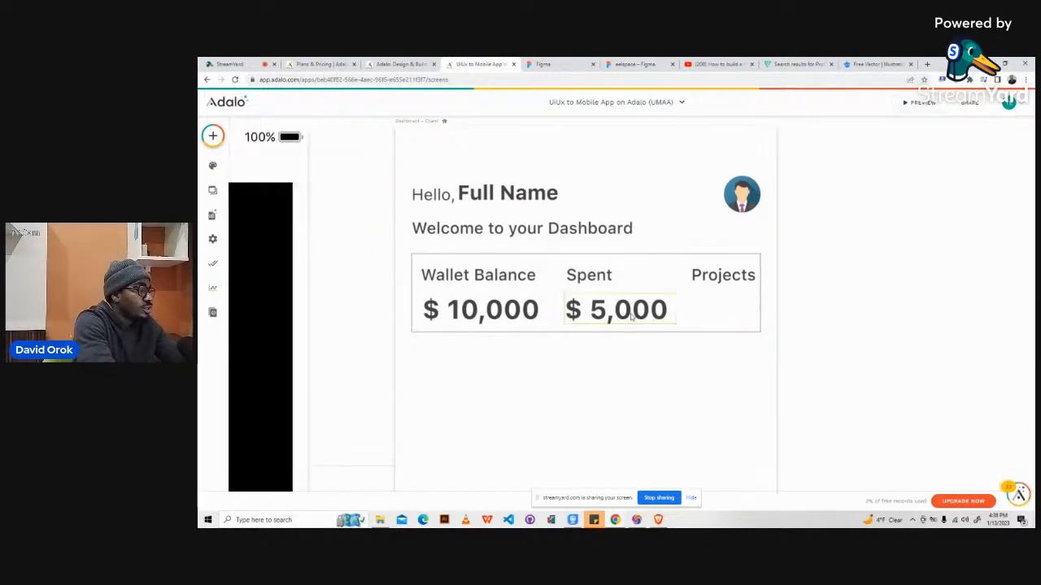
- Duplicate the bold $ 5,000 under Projects, change it to '2', and narrow its box
{"action": "left_click", "coordinate": [631, 317]}
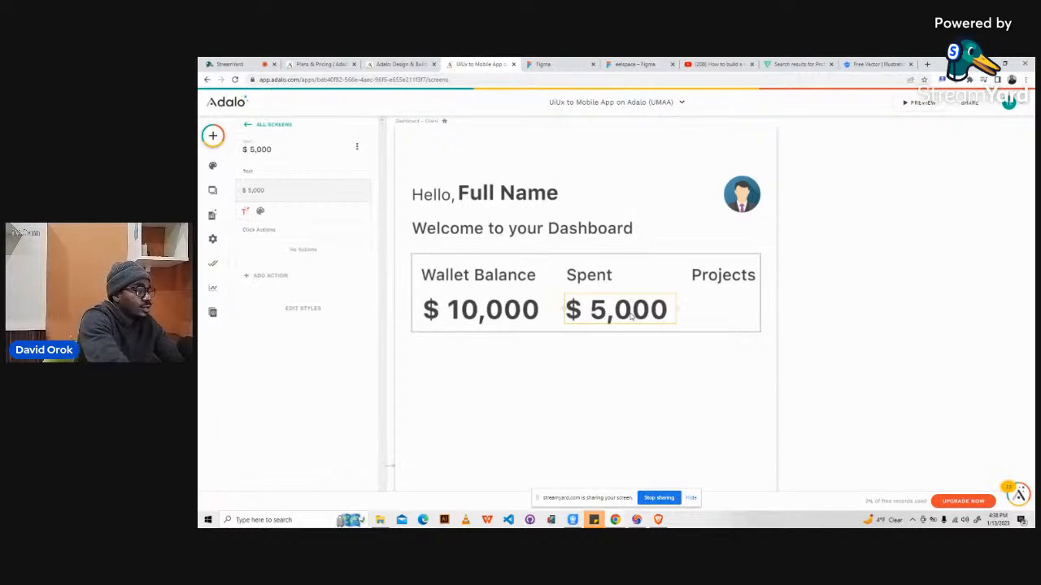
{"action": "key", "text": "Right"}
{"action": "key", "text": "Right"}
{"action": "key", "text": "Right"}
{"action": "key", "text": "Right"}
{"action": "key", "text": "Right"}
{"action": "key", "text": "Right"}
{"action": "key", "text": "Right"}
{"action": "key", "text": "Right"}
{"action": "key", "text": "Right"}
{"action": "key", "text": "Right"}
{"action": "key", "text": "Right"}
{"action": "key", "text": "Right"}
{"action": "key", "text": "Right"}
{"action": "key", "text": "Right"}
{"action": "key", "text": "Right"}
{"action": "key", "text": "Right"}
{"action": "key", "text": "Right"}
{"action": "key", "text": "Right"}
{"action": "key", "text": "Right"}
{"action": "key", "text": "Right"}
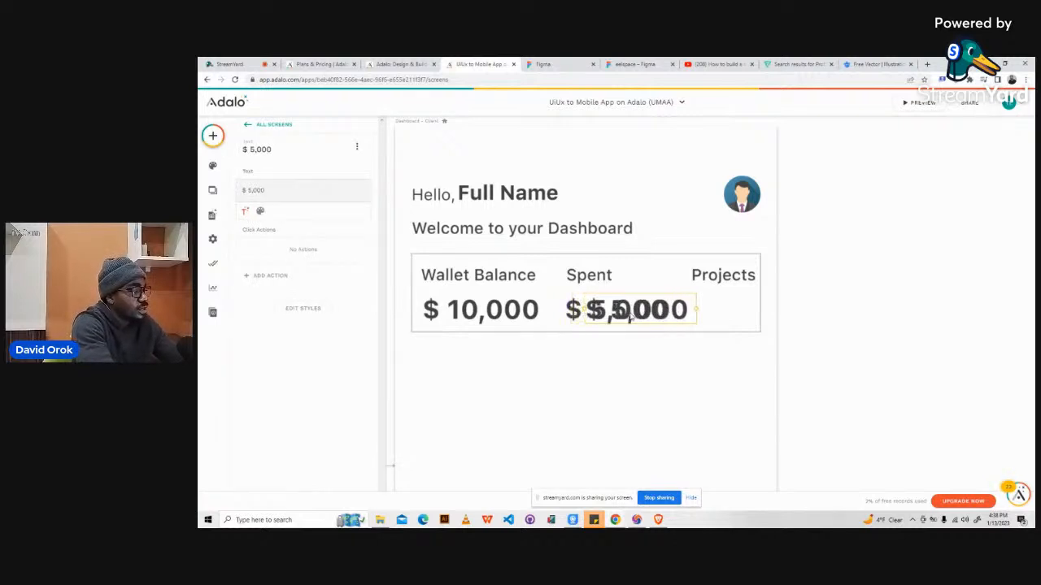
{"action": "key", "text": "Right"}
{"action": "key", "text": "Right"}
{"action": "key", "text": "Right"}
{"action": "key", "text": "Right"}
{"action": "key", "text": "Right"}
{"action": "key", "text": "Right"}
{"action": "key", "text": "Right"}
{"action": "key", "text": "Right"}
{"action": "key", "text": "Right"}
{"action": "key", "text": "Right"}
{"action": "key", "text": "Right"}
{"action": "key", "text": "Right"}
{"action": "key", "text": "Right"}
{"action": "key", "text": "Right"}
{"action": "key", "text": "Right"}
{"action": "key", "text": "Right"}
{"action": "key", "text": "Right"}
{"action": "key", "text": "Right"}
{"action": "key", "text": "Right"}
{"action": "key", "text": "Right"}
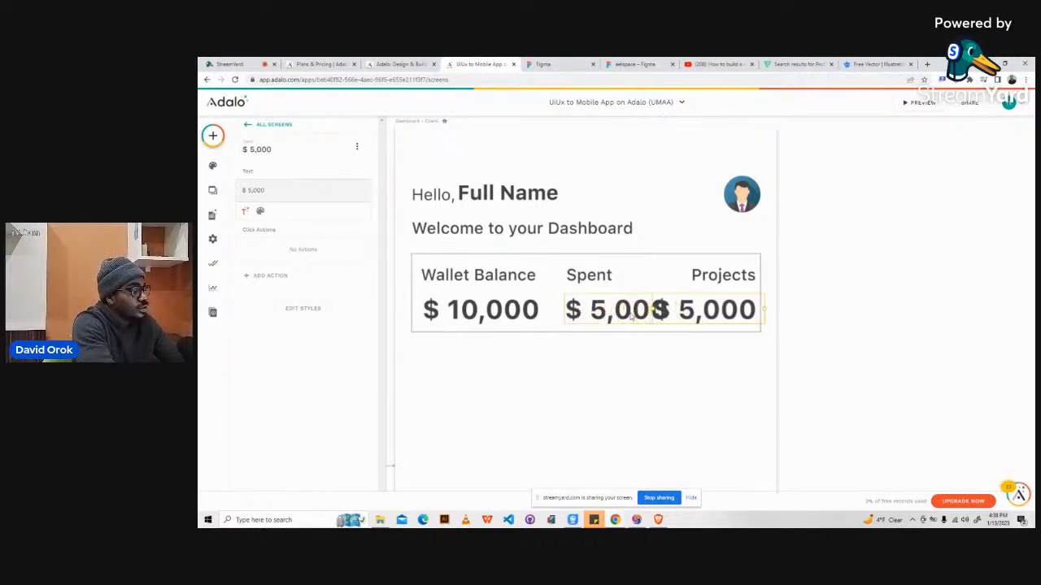
{"action": "key", "text": "Right"}
{"action": "key", "text": "Right"}
{"action": "key", "text": "Right"}
{"action": "key", "text": "Right"}
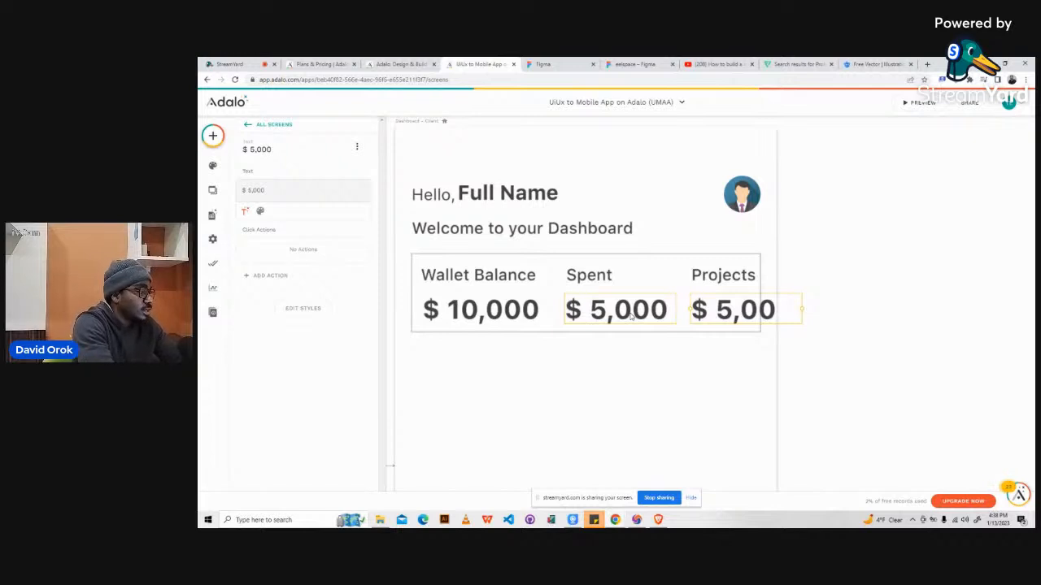
{"action": "triple_click", "coordinate": [253, 190]}
{"action": "type", "text": "2"}
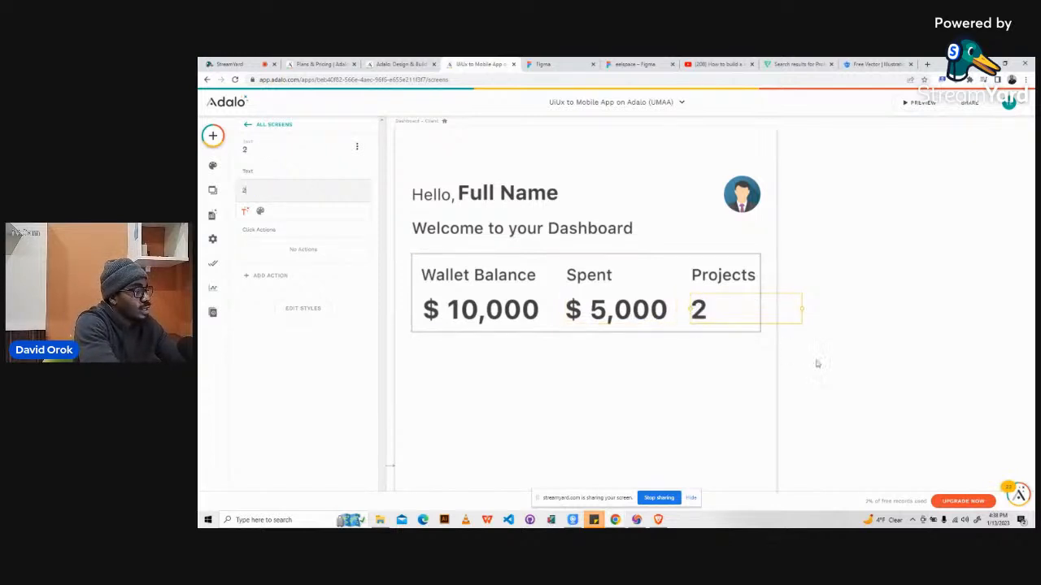
{"action": "left_click", "coordinate": [807, 310]}
{"action": "left_click", "coordinate": [717, 317]}
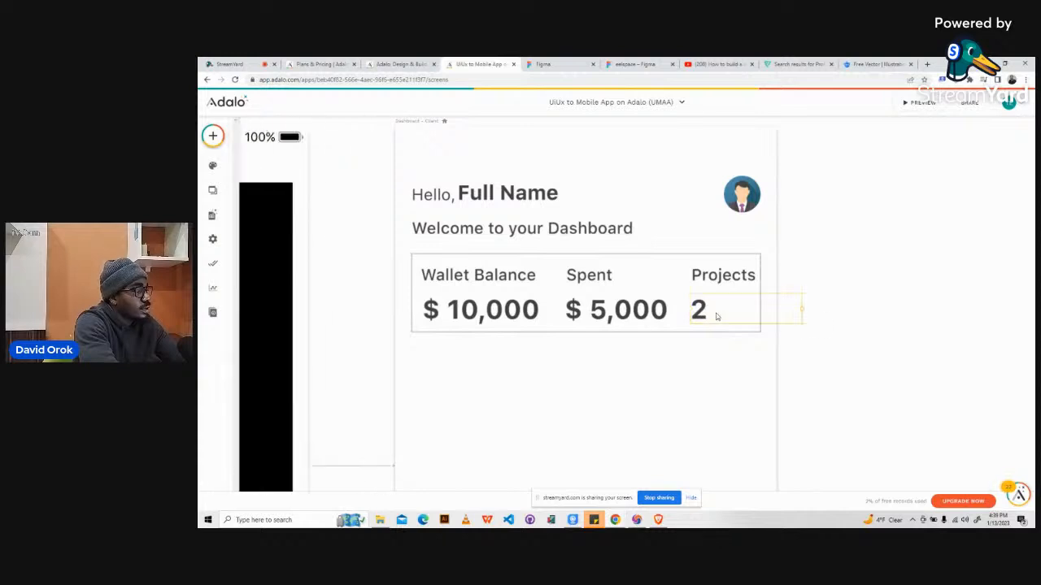
{"action": "left_click_drag", "start_coordinate": [802, 309], "coordinate": [711, 310]}
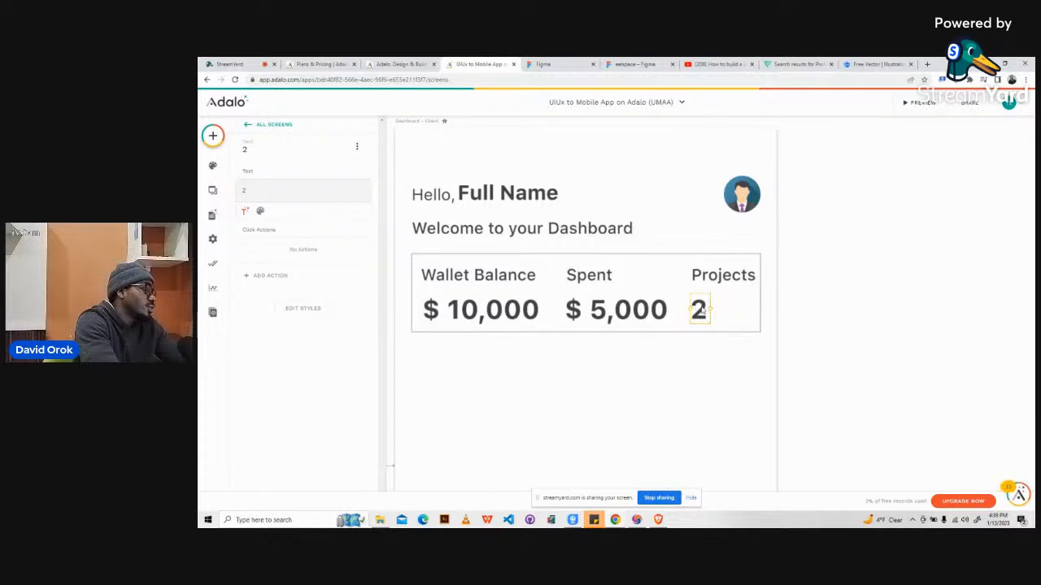
{"action": "left_click", "coordinate": [631, 64]}
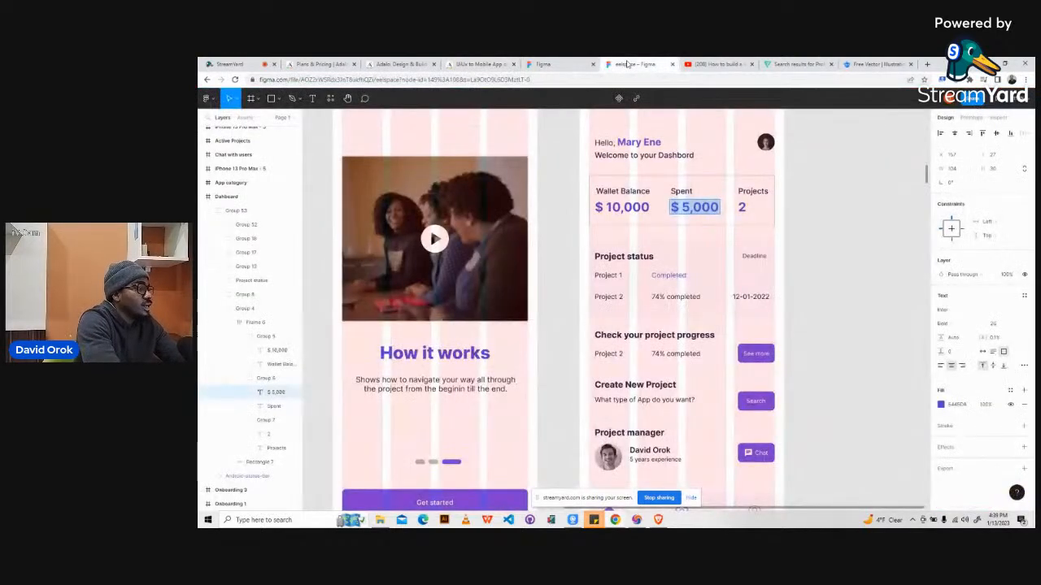
- Copy the #5145DA purple from the Figma design and apply it to the $ 10,000 balance
{"action": "left_click", "coordinate": [633, 207]}
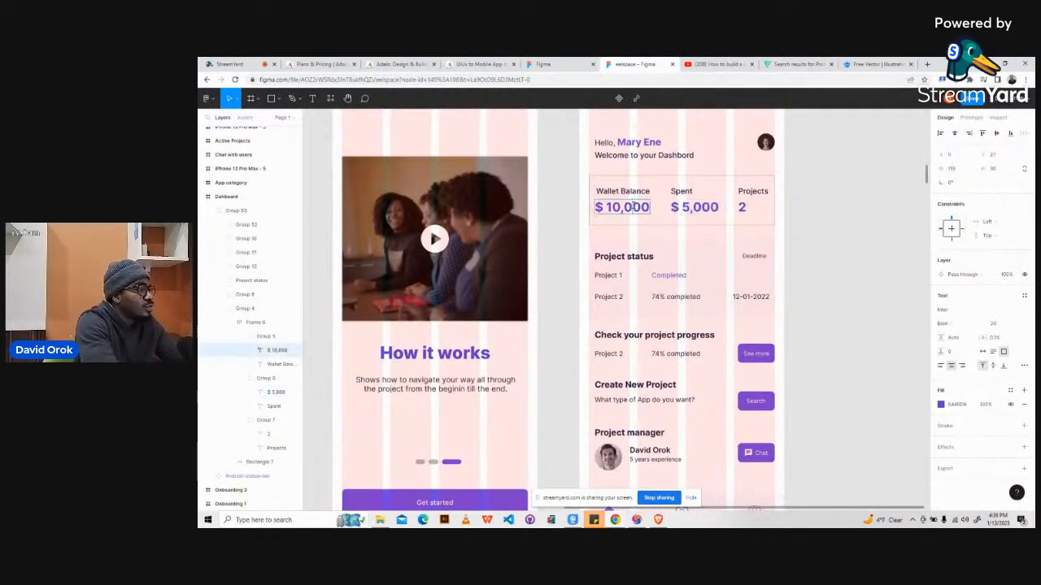
{"action": "left_click", "coordinate": [955, 405]}
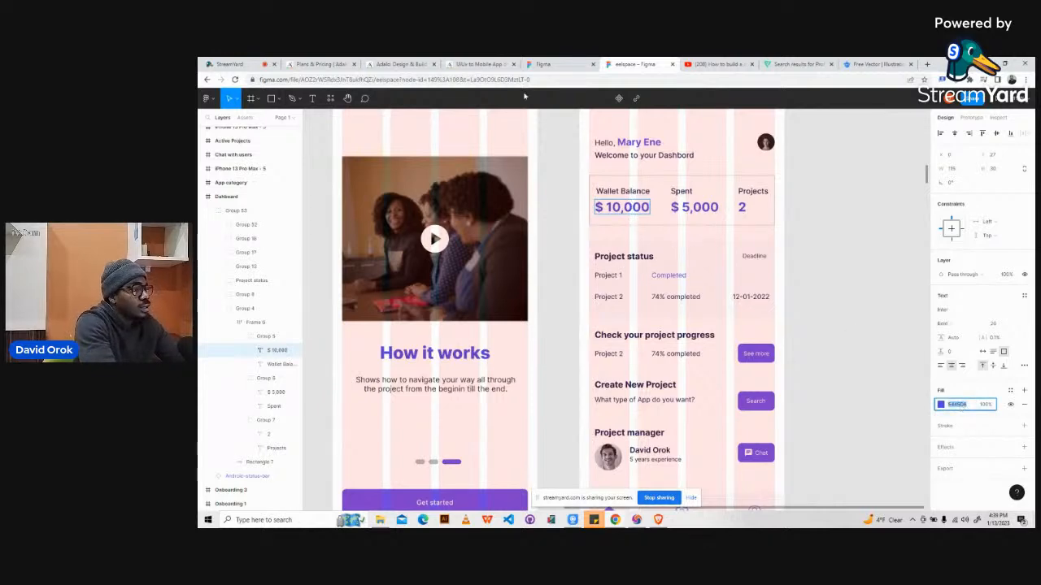
{"action": "left_click", "coordinate": [469, 63]}
{"action": "left_click", "coordinate": [495, 313]}
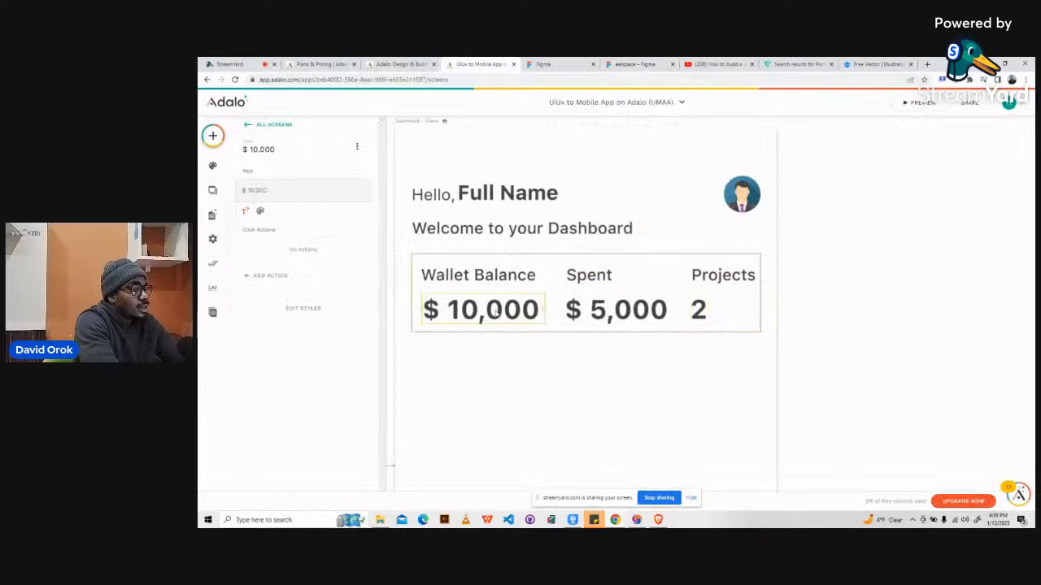
{"action": "left_click", "coordinate": [260, 211]}
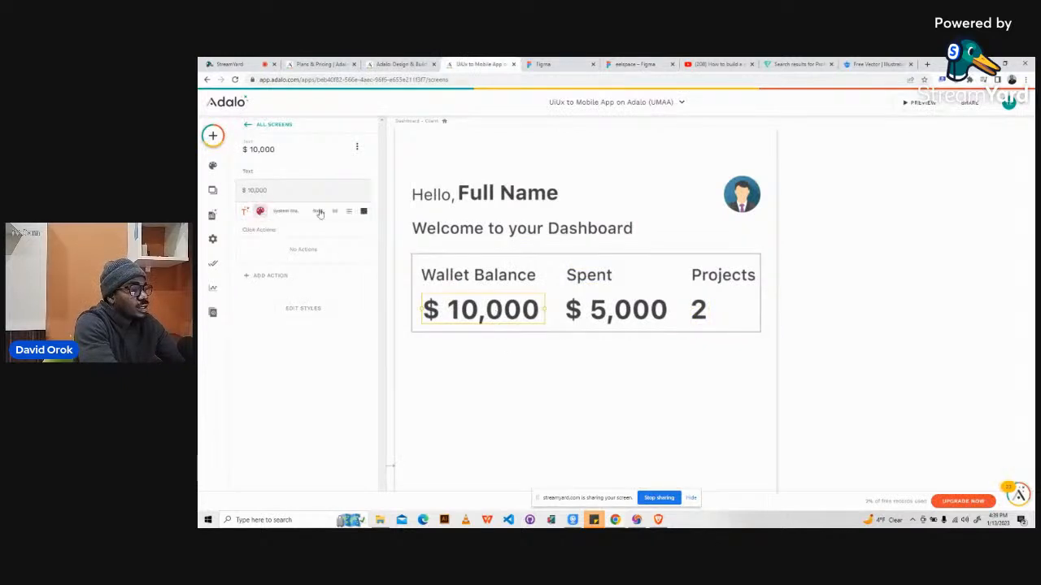
{"action": "left_click", "coordinate": [363, 211]}
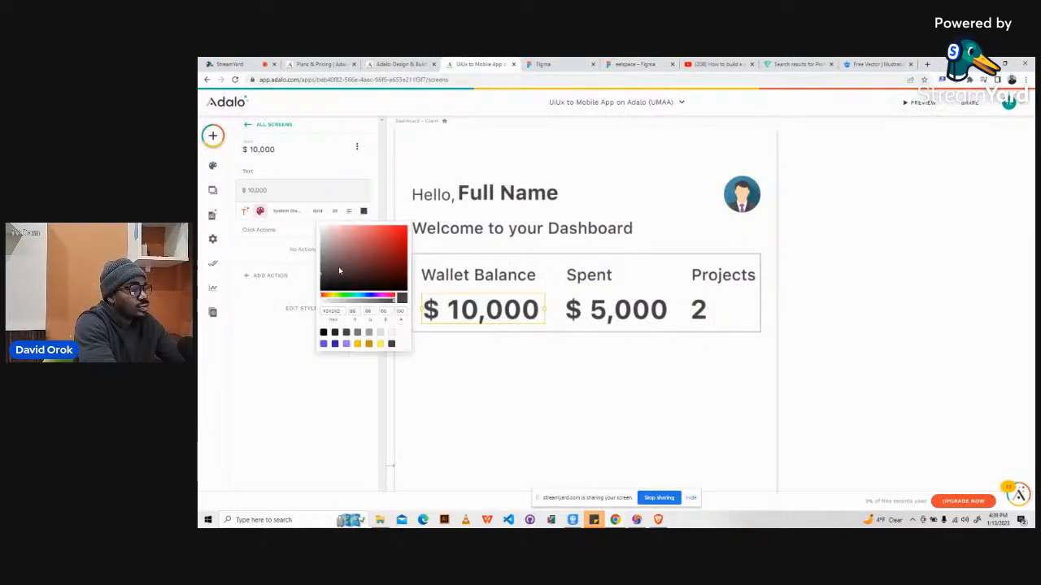
{"action": "left_click", "coordinate": [332, 312]}
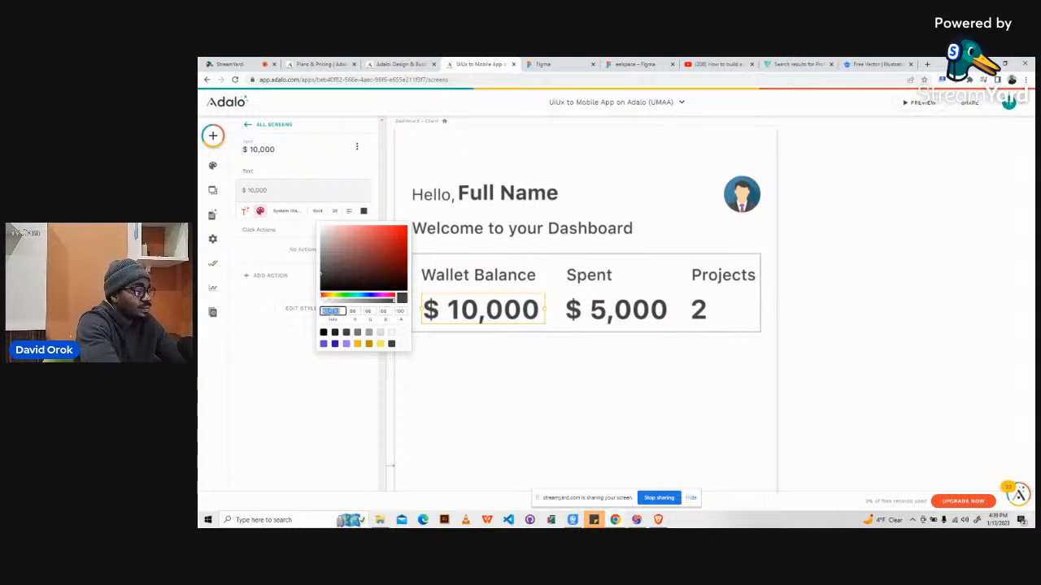
{"action": "key", "text": "ctrl+v"}
{"action": "key", "text": "Return"}
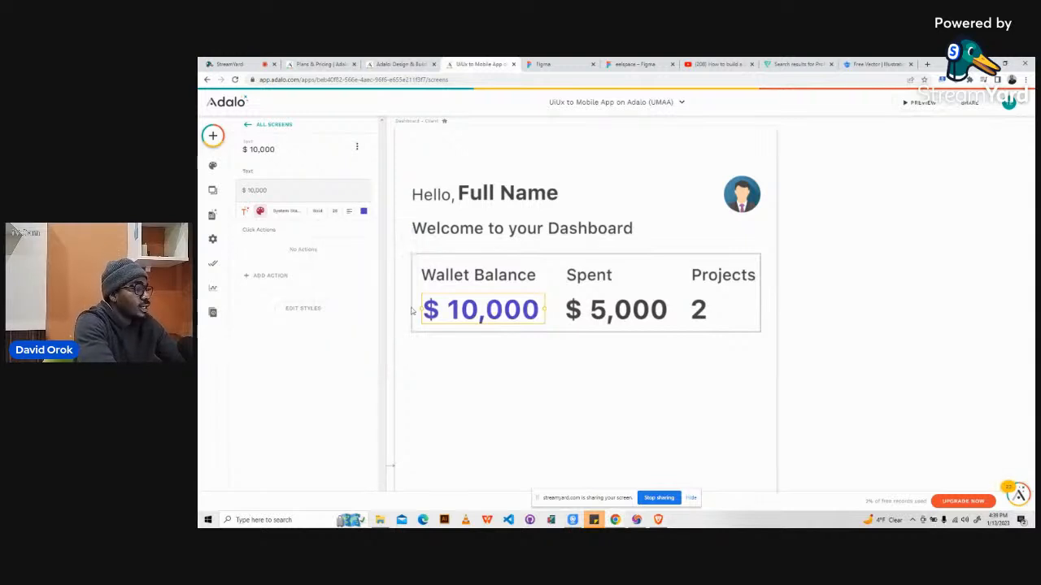
- Recolour the $ 5,000 and 2 values with the same #5145DA purple
{"action": "left_click", "coordinate": [584, 313]}
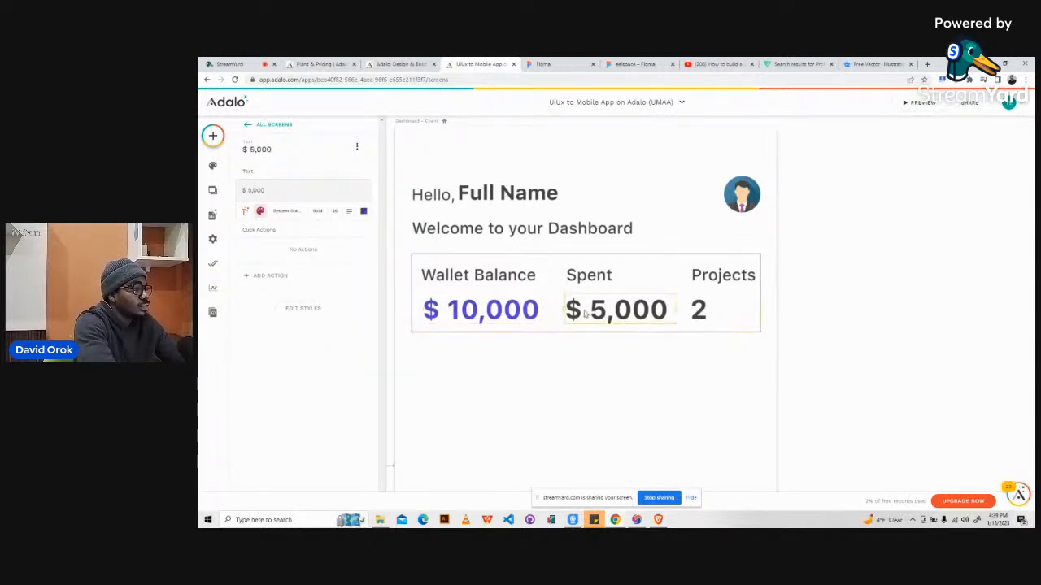
{"action": "left_click", "coordinate": [363, 212]}
{"action": "left_click", "coordinate": [335, 312]}
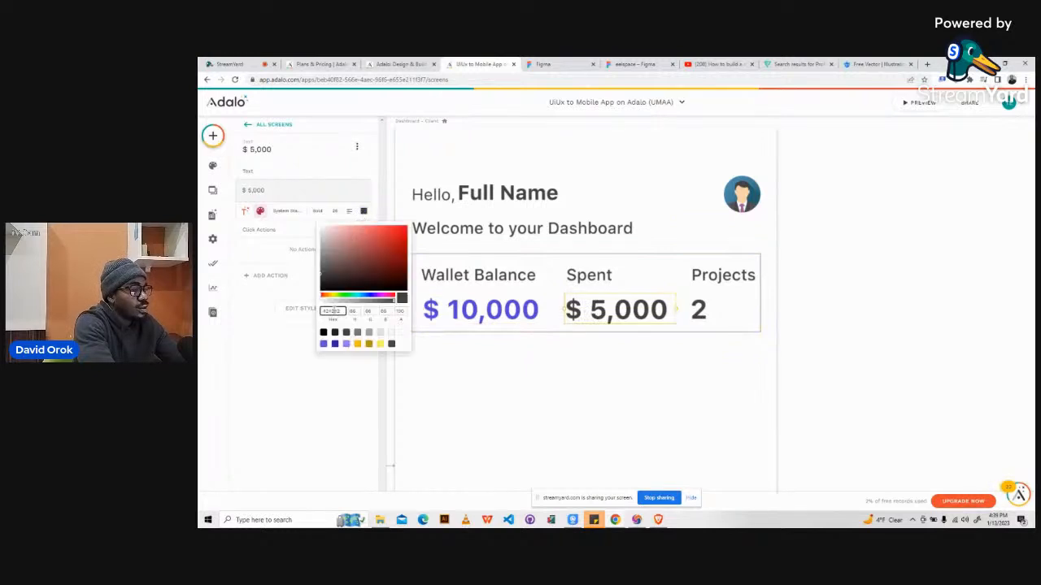
{"action": "key", "text": "ctrl+a"}
{"action": "key", "text": "ctrl+v"}
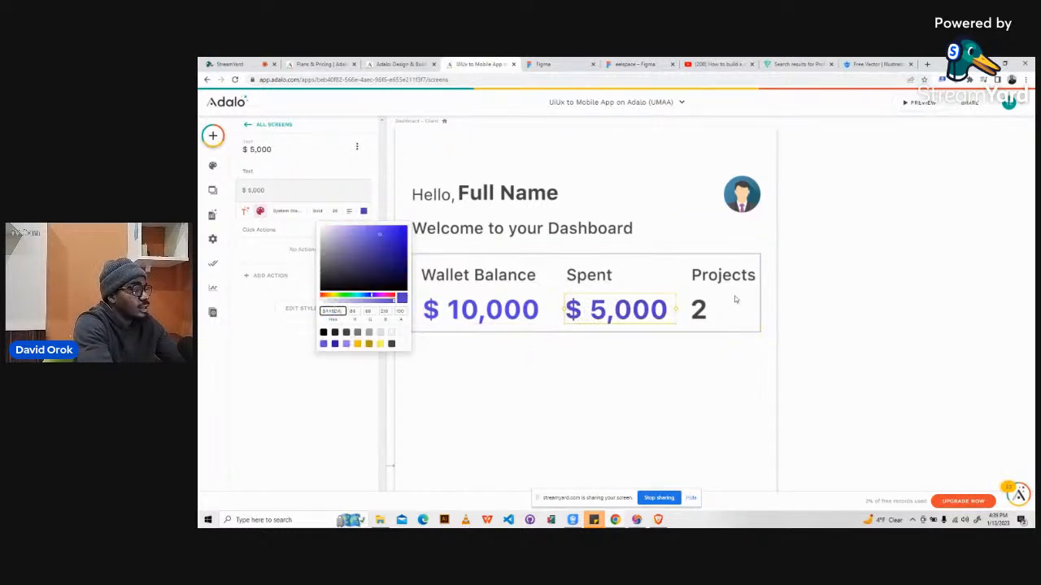
{"action": "left_click", "coordinate": [702, 314]}
{"action": "left_click", "coordinate": [701, 312]}
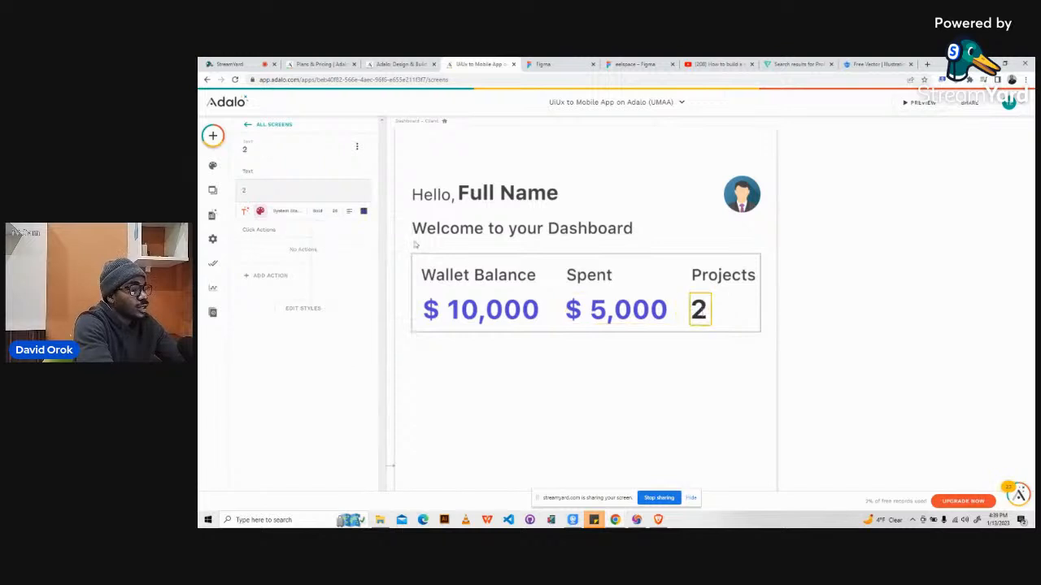
{"action": "left_click", "coordinate": [364, 211]}
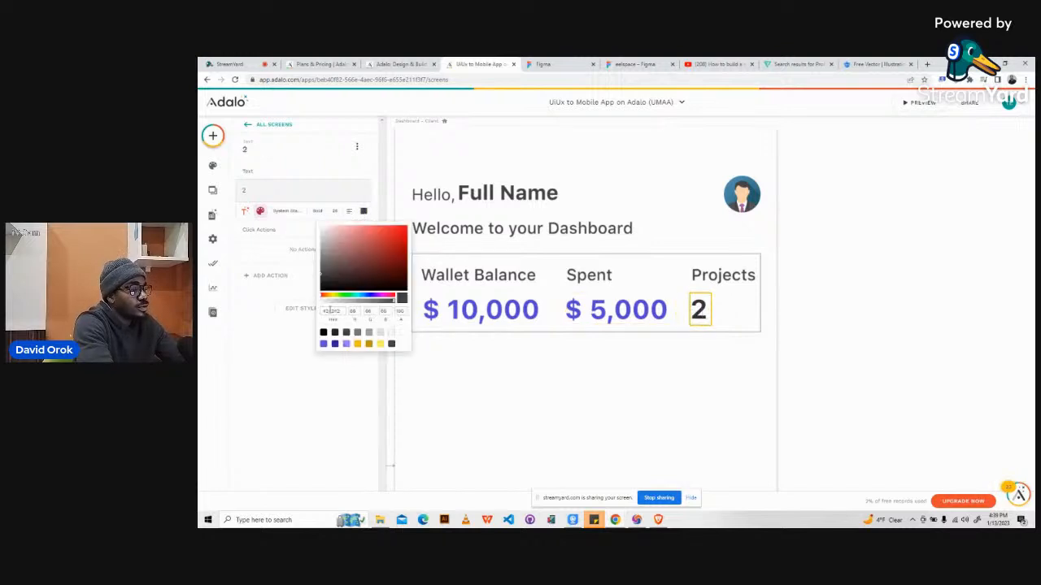
{"action": "left_click", "coordinate": [332, 311]}
{"action": "key", "text": "ctrl+v"}
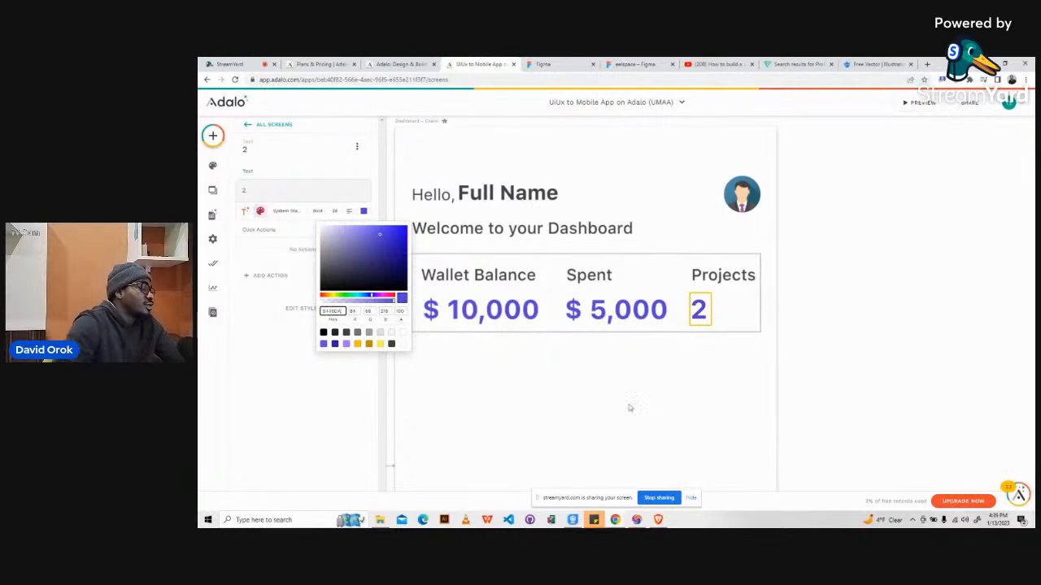
{"action": "left_click", "coordinate": [683, 390]}
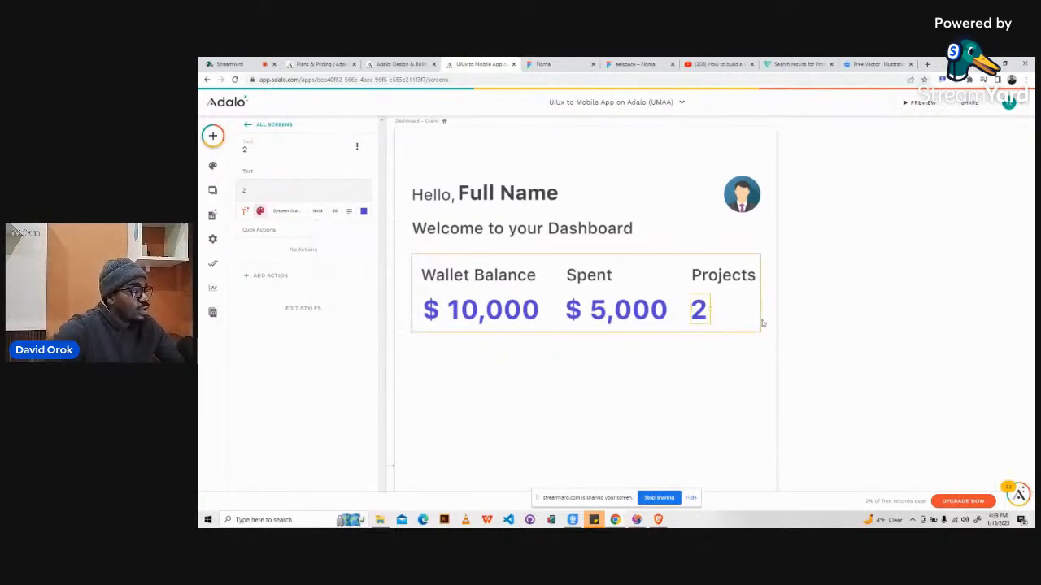
{"action": "left_click", "coordinate": [810, 313]}
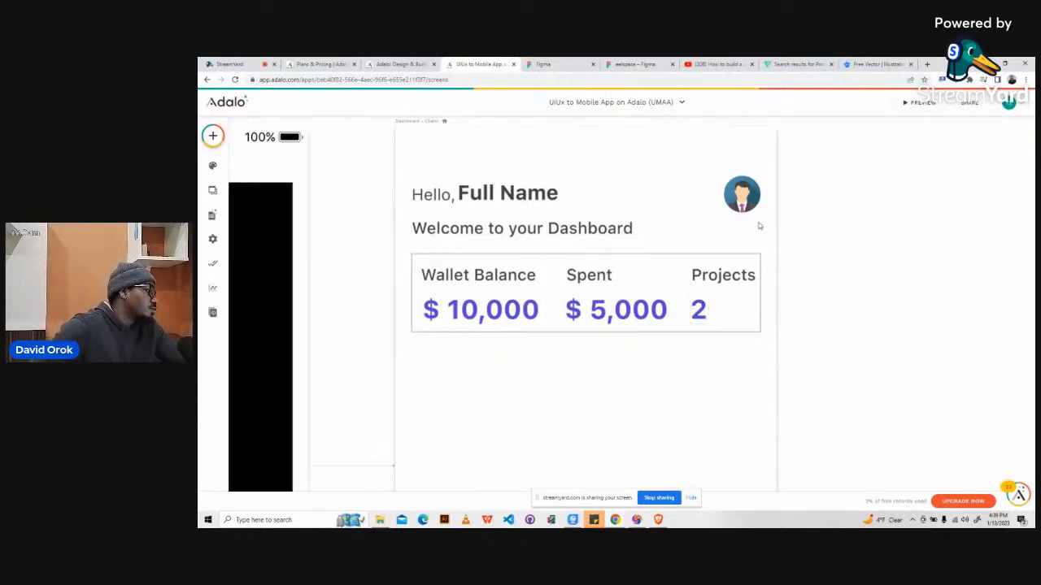
- Select the Project status group in the Figma design
{"action": "left_click", "coordinate": [629, 65]}
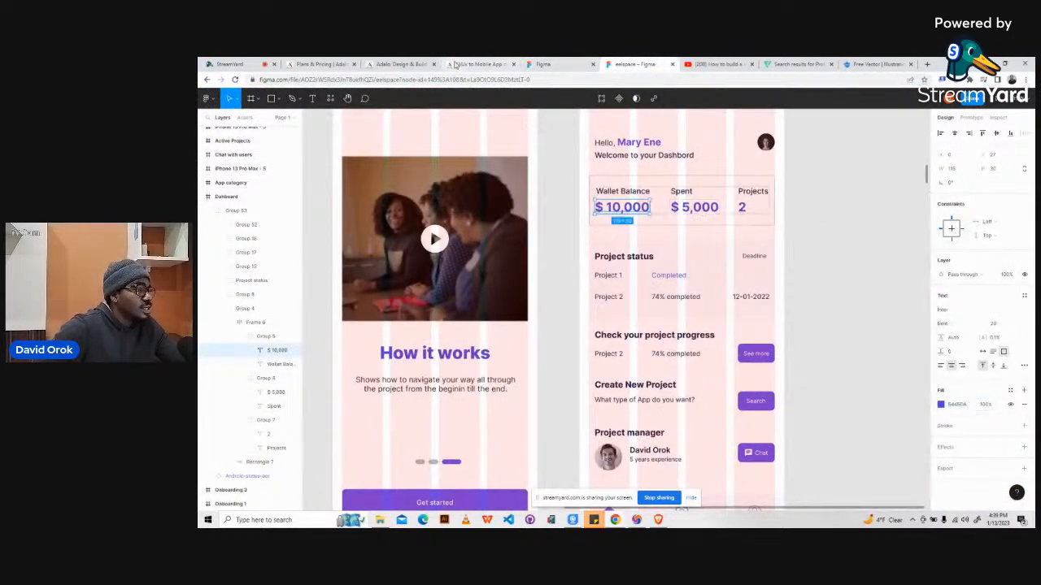
{"action": "left_click", "coordinate": [455, 65]}
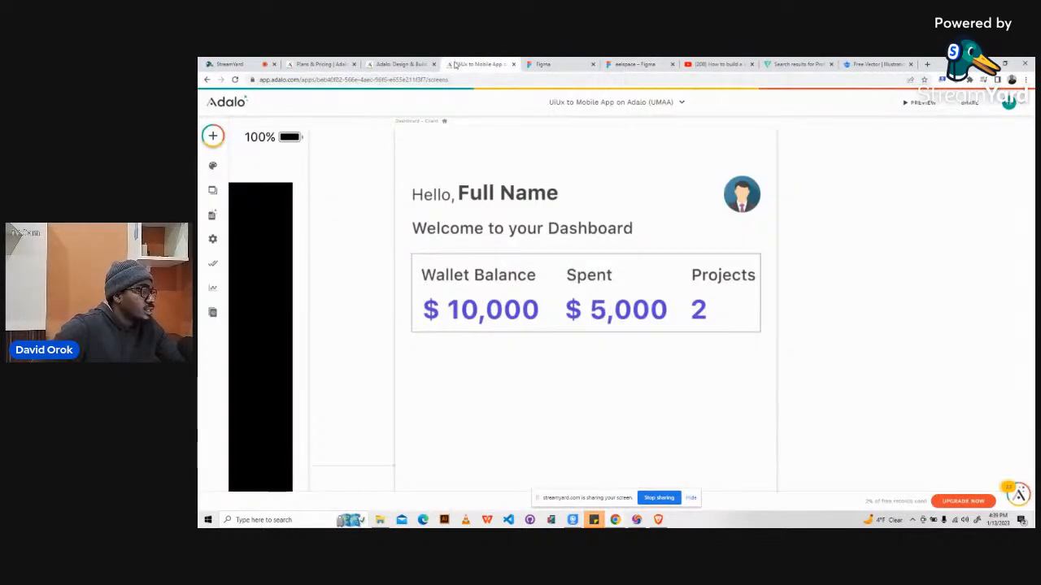
{"action": "left_click", "coordinate": [623, 65]}
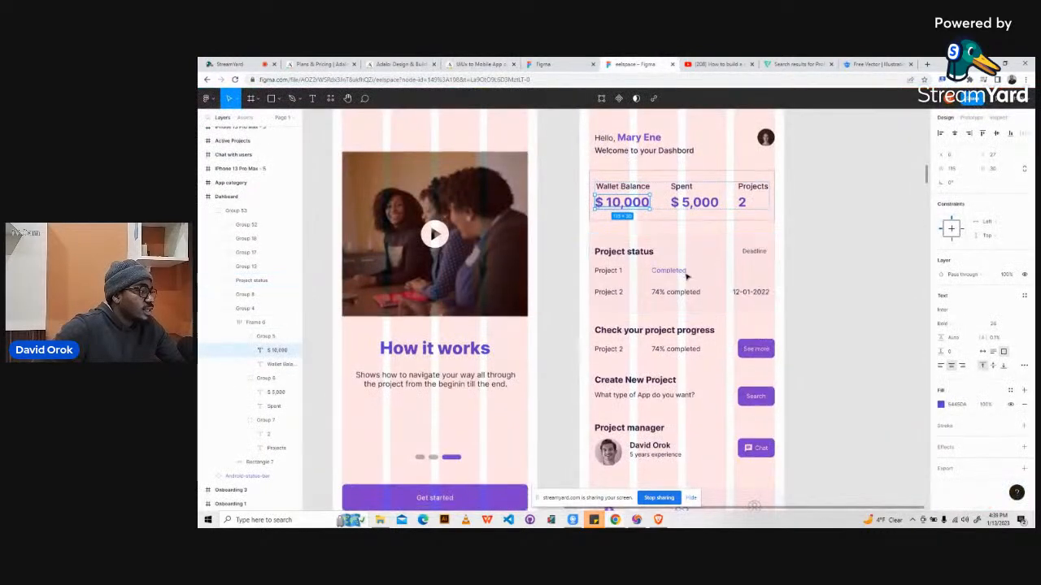
{"action": "scroll", "coordinate": [687, 277], "scroll_direction": "down", "scroll_amount": 1}
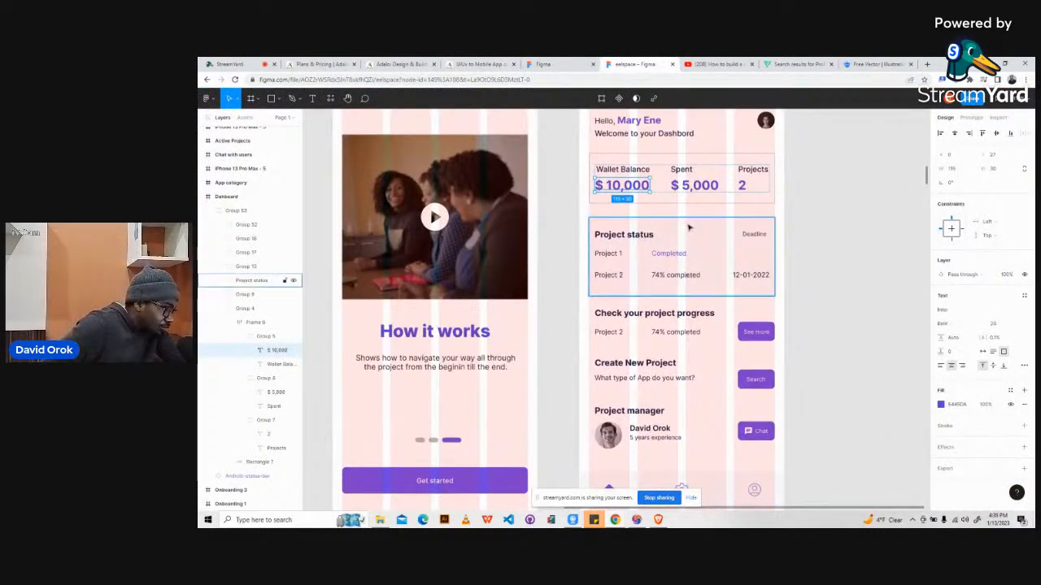
{"action": "scroll", "coordinate": [688, 229], "scroll_direction": "up", "scroll_amount": 5}
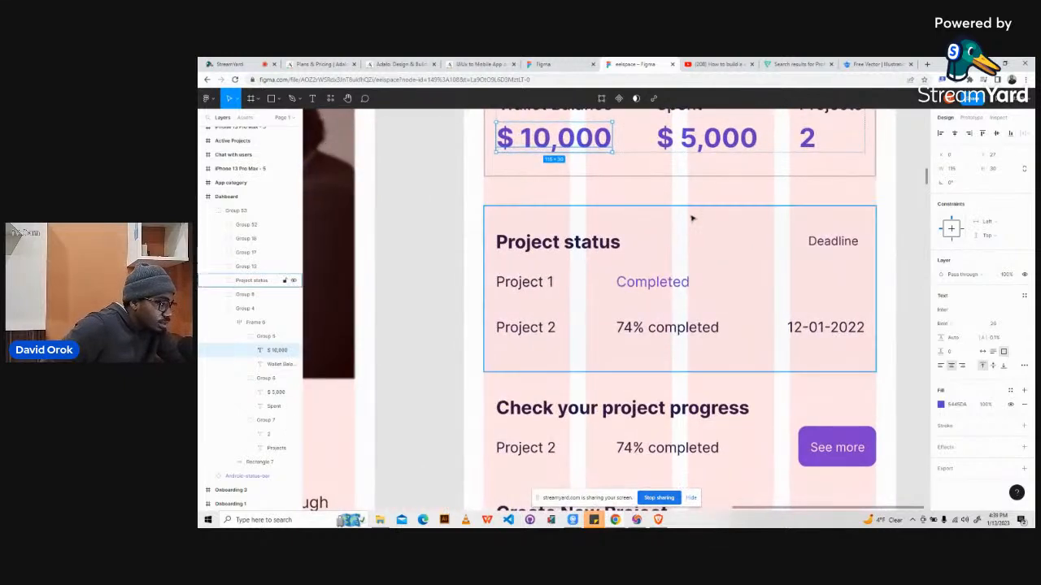
{"action": "left_click", "coordinate": [706, 216]}
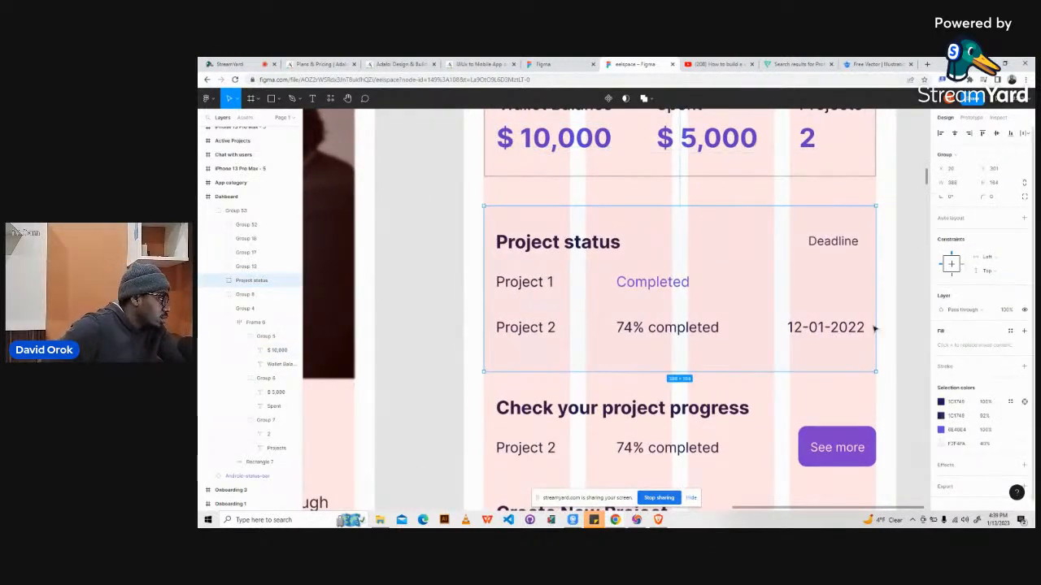
{"action": "left_click", "coordinate": [890, 218]}
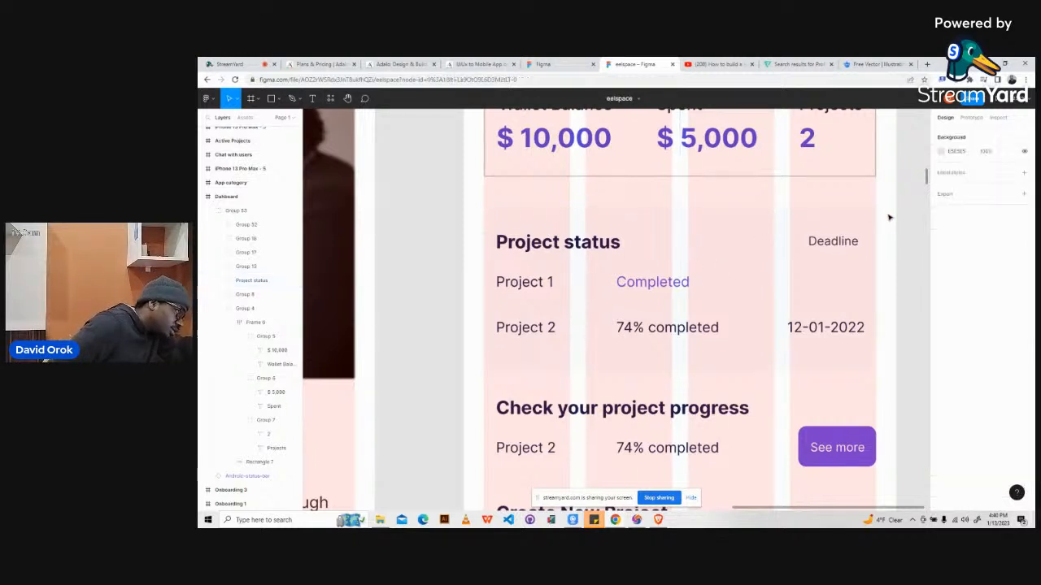
{"action": "left_click", "coordinate": [704, 231]}
{"action": "left_click", "coordinate": [705, 232]}
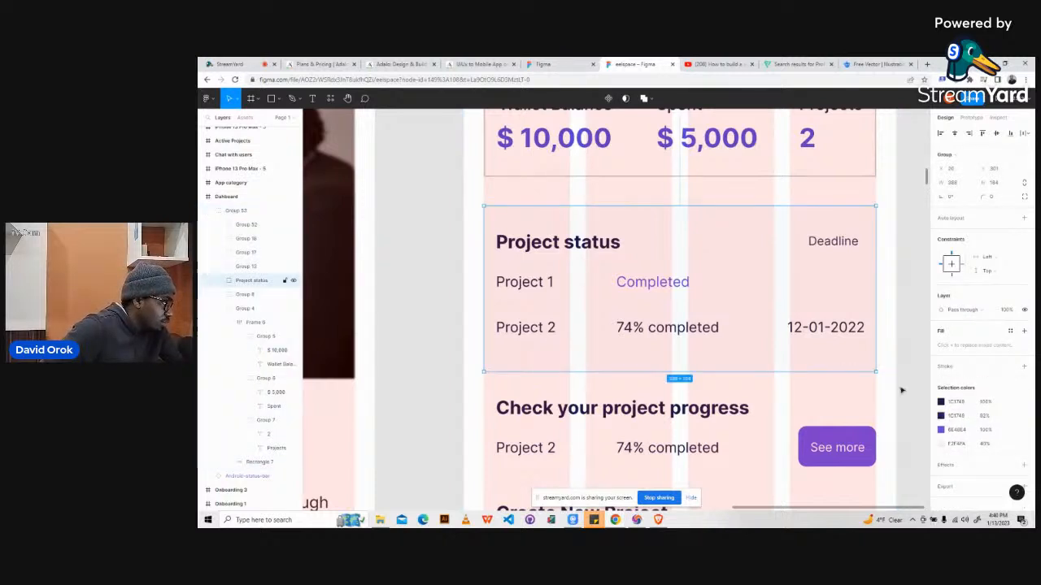
- Copy the F2F4FA fill hex of the panel's background rectangle
{"action": "left_click", "coordinate": [961, 446]}
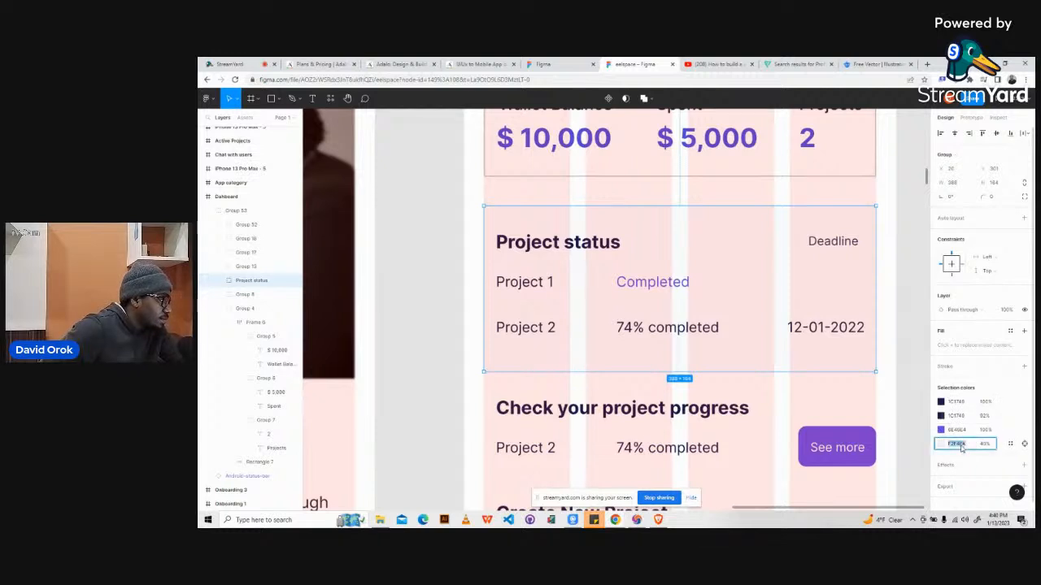
{"action": "double_click", "coordinate": [832, 285]}
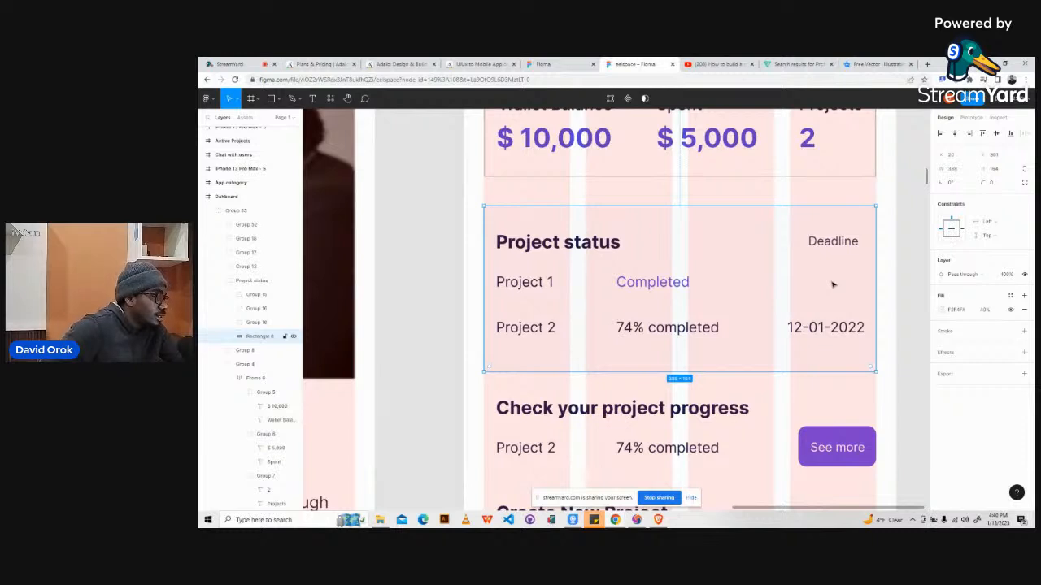
{"action": "double_click", "coordinate": [833, 285]}
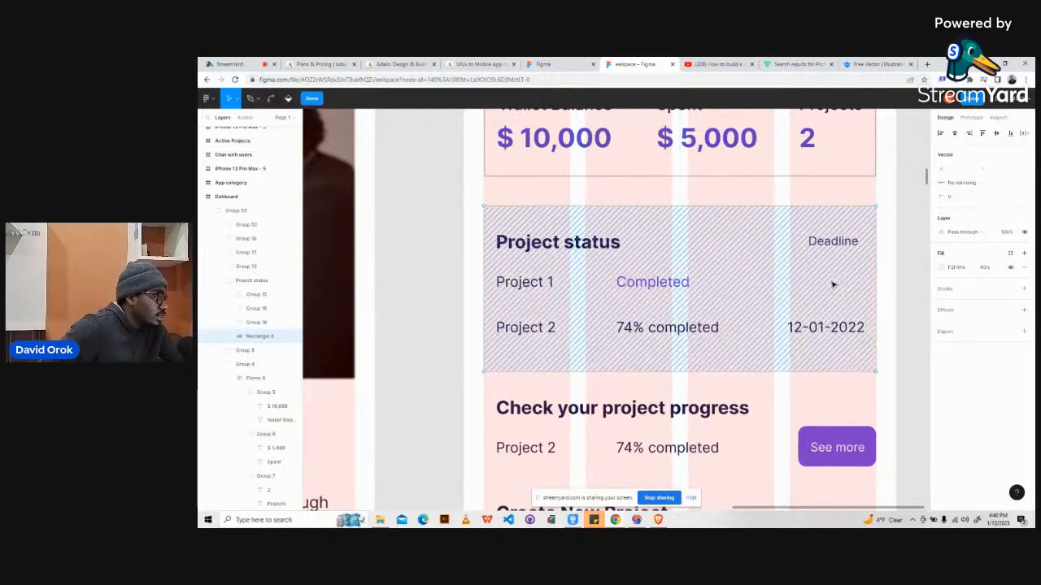
{"action": "left_click", "coordinate": [957, 269]}
{"action": "key", "text": "ctrl+c"}
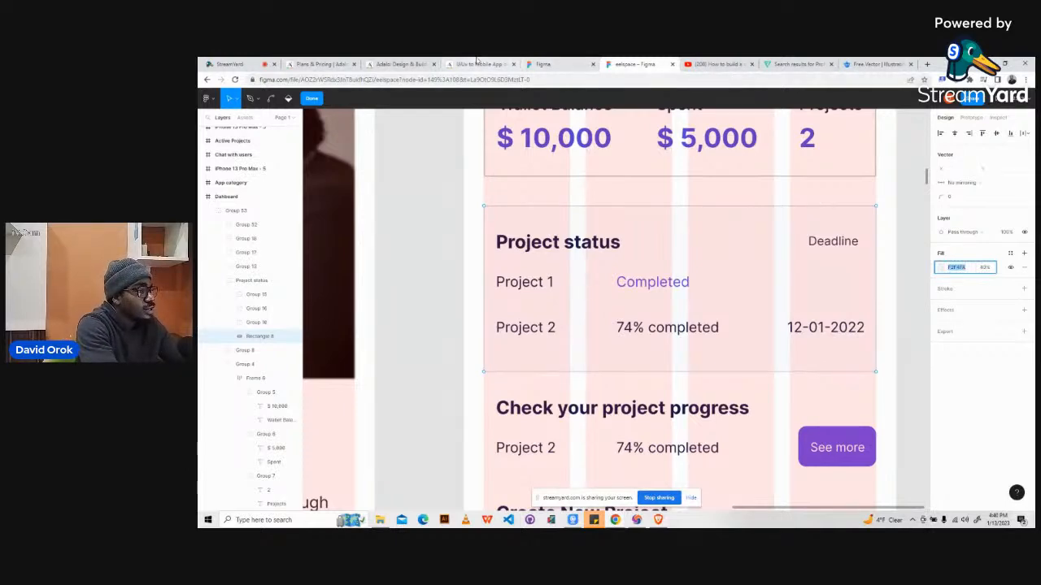
{"action": "left_click", "coordinate": [474, 63]}
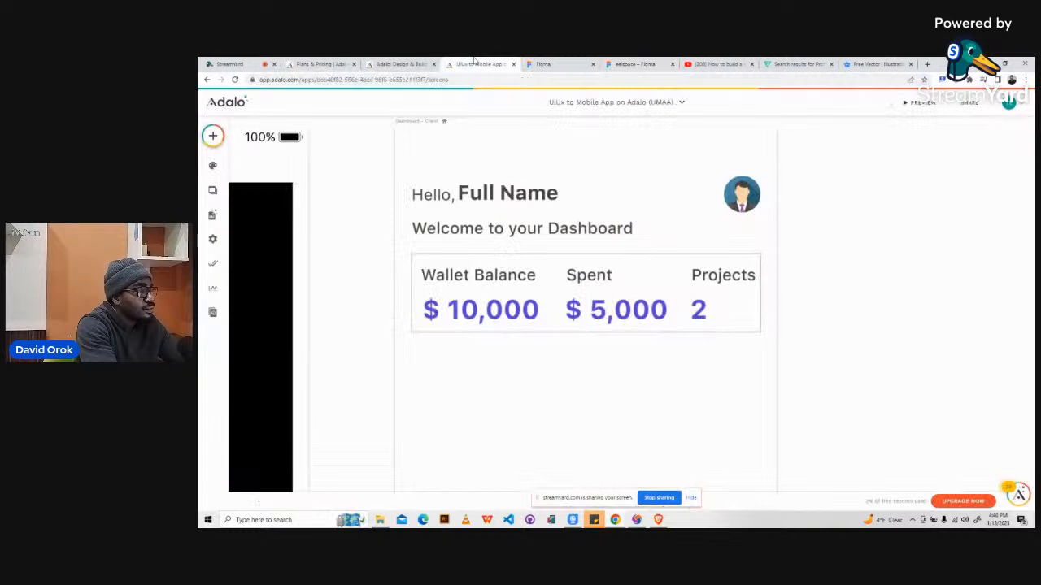
- Add a Rectangle from Simple components below the wallet card
{"action": "left_click", "coordinate": [212, 136]}
{"action": "scroll", "coordinate": [283, 315], "scroll_direction": "down", "scroll_amount": 5}
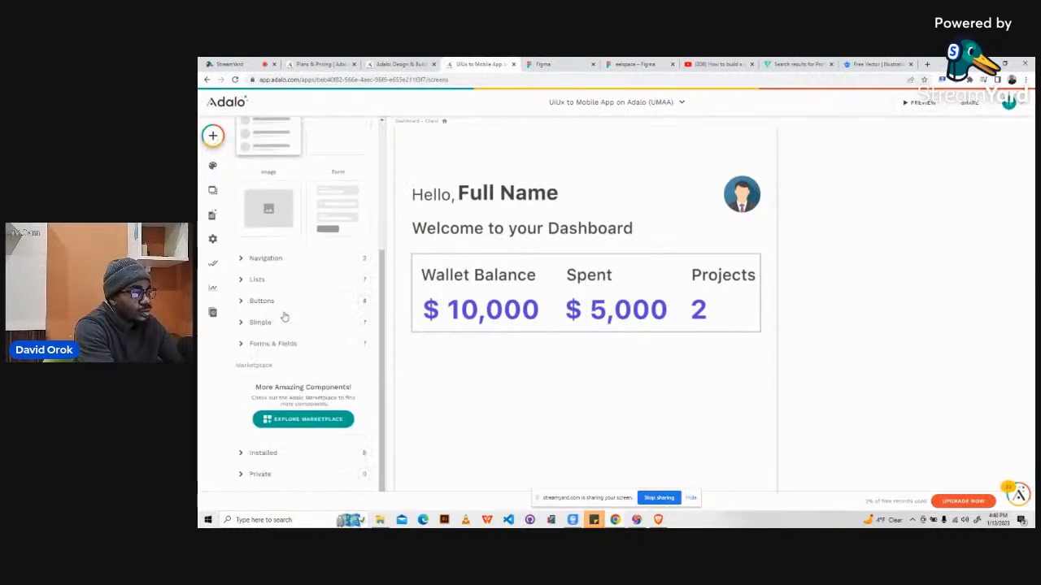
{"action": "left_click", "coordinate": [241, 323]}
{"action": "scroll", "coordinate": [325, 284], "scroll_direction": "down", "scroll_amount": 4}
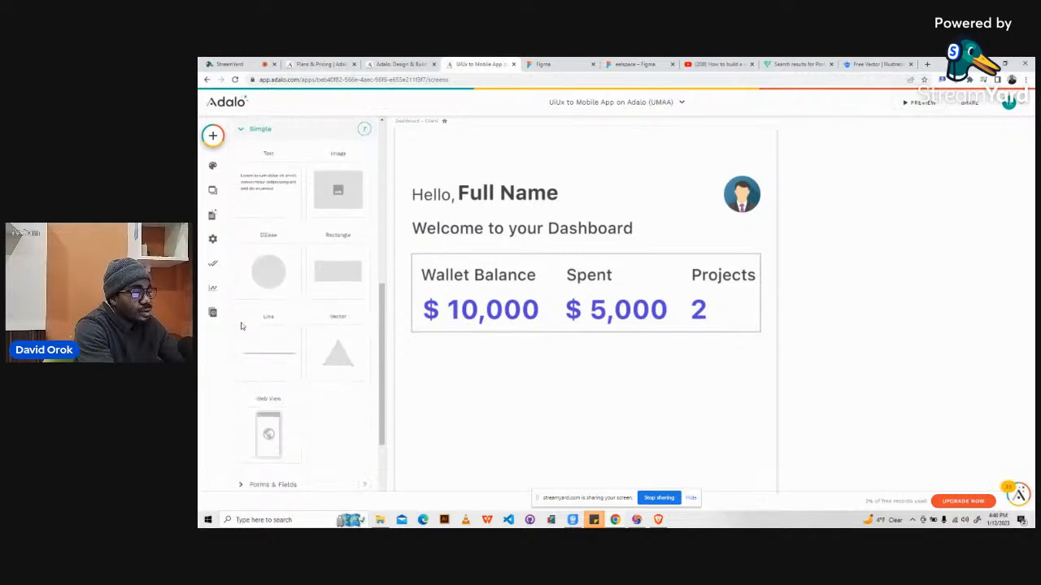
{"action": "left_click_drag", "start_coordinate": [344, 232], "coordinate": [588, 404]}
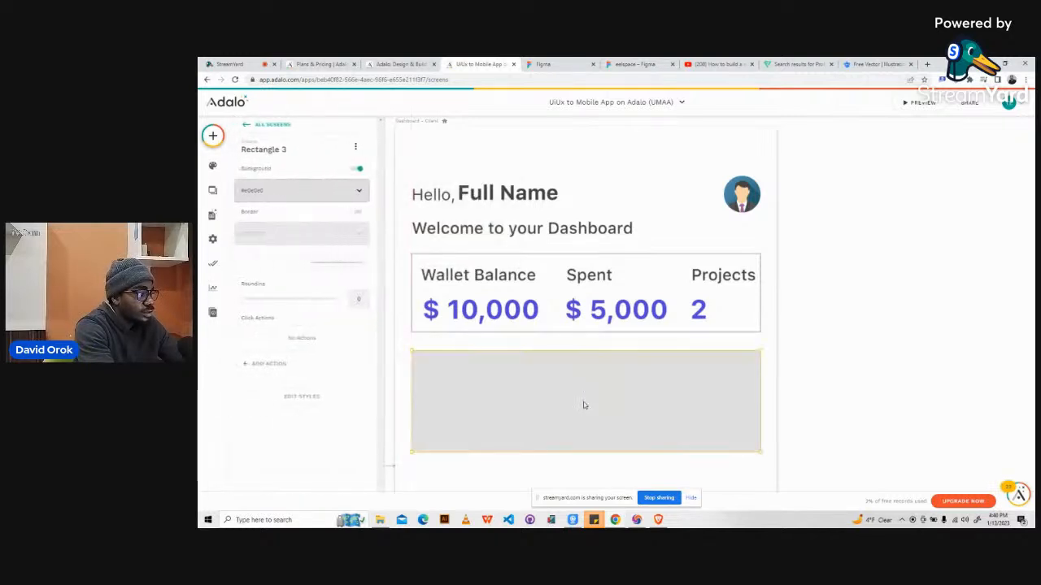
{"action": "scroll", "coordinate": [583, 404], "scroll_direction": "down", "scroll_amount": 2}
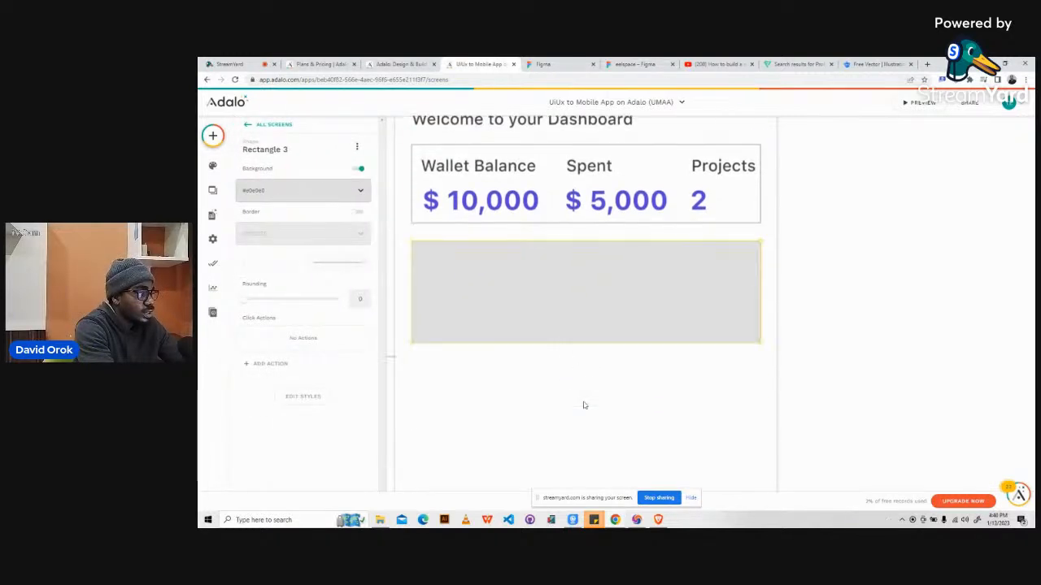
- Fill the rectangle with the F2F4FA colour
{"action": "left_click", "coordinate": [323, 191]}
{"action": "left_click", "coordinate": [291, 298]}
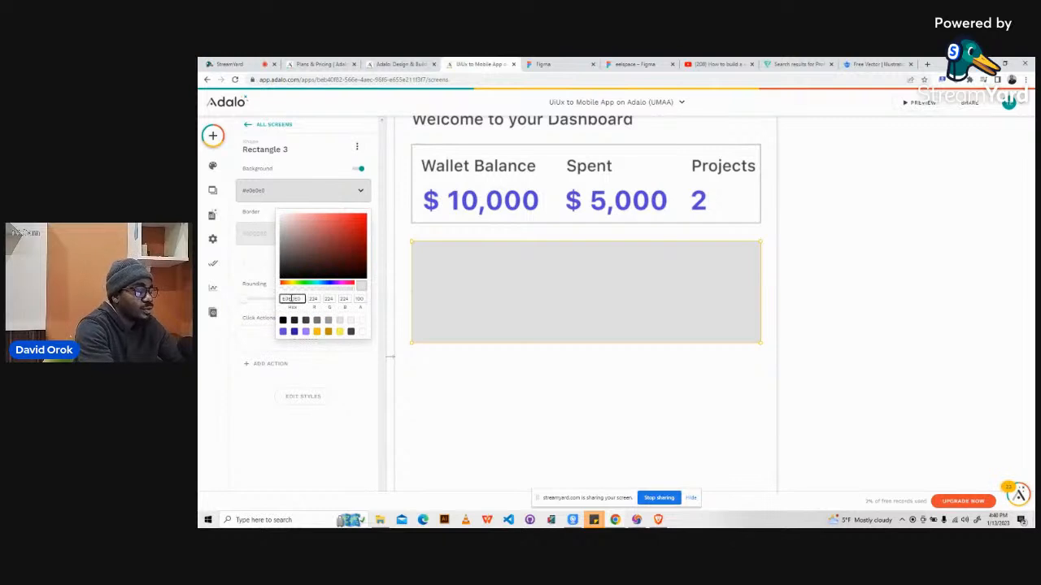
{"action": "key", "text": "ctrl+a"}
{"action": "key", "text": "ctrl+v"}
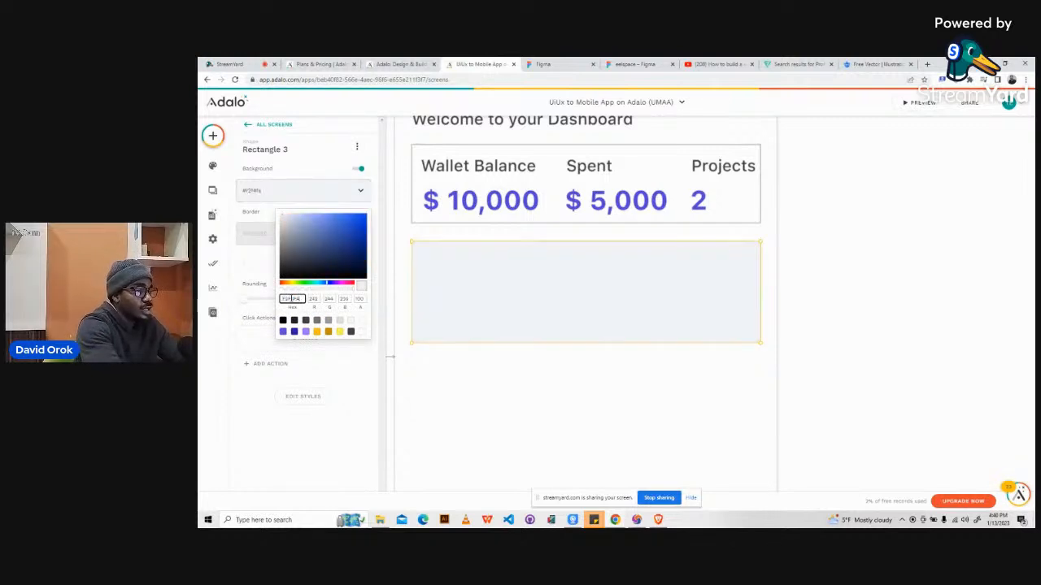
{"action": "left_click", "coordinate": [314, 142]}
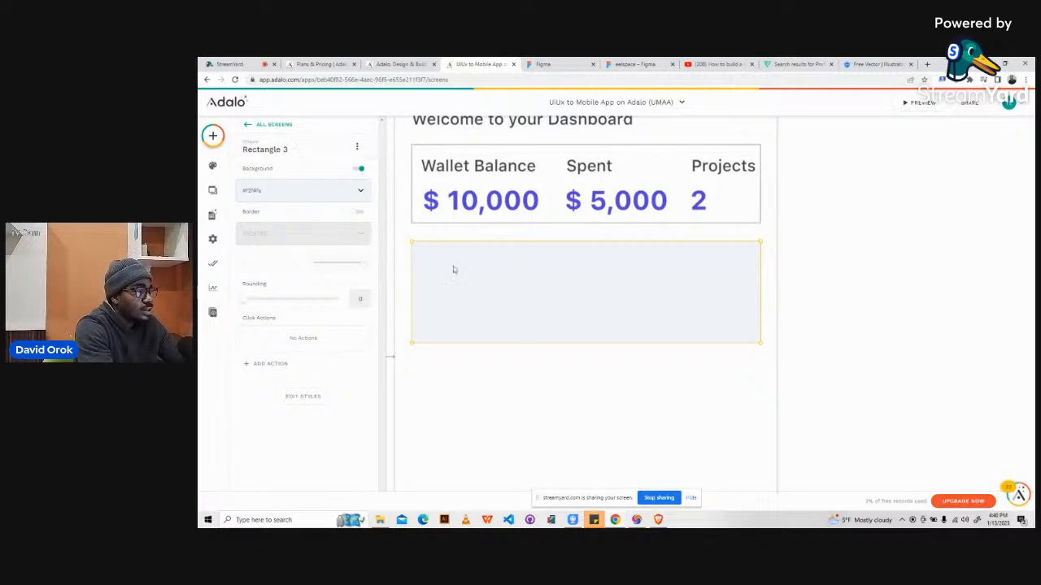
- Set the rectangle's background opacity to 40% to match the Figma card
{"action": "left_click", "coordinate": [623, 66]}
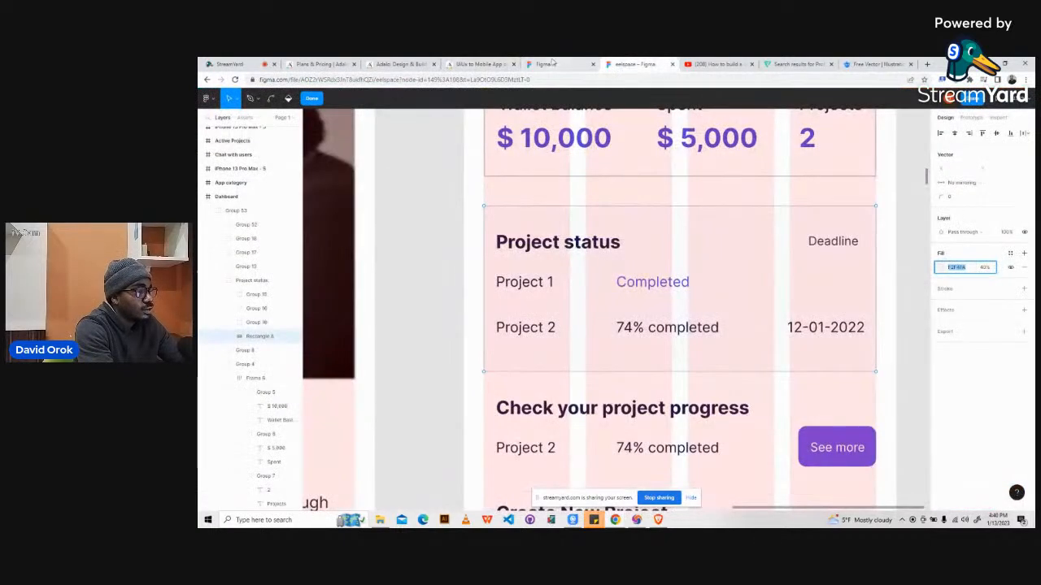
{"action": "left_click", "coordinate": [479, 63]}
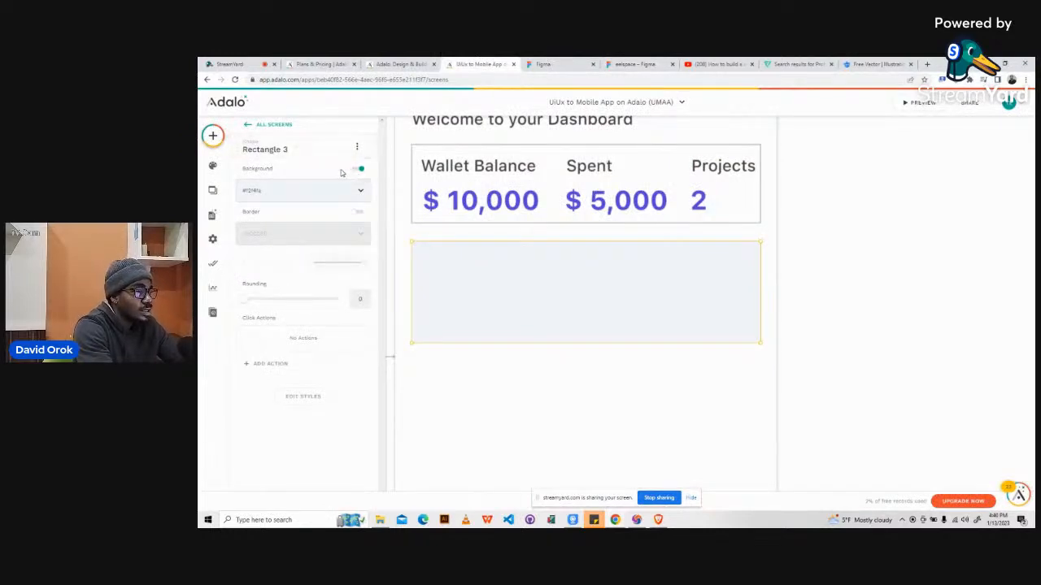
{"action": "left_click", "coordinate": [346, 198]}
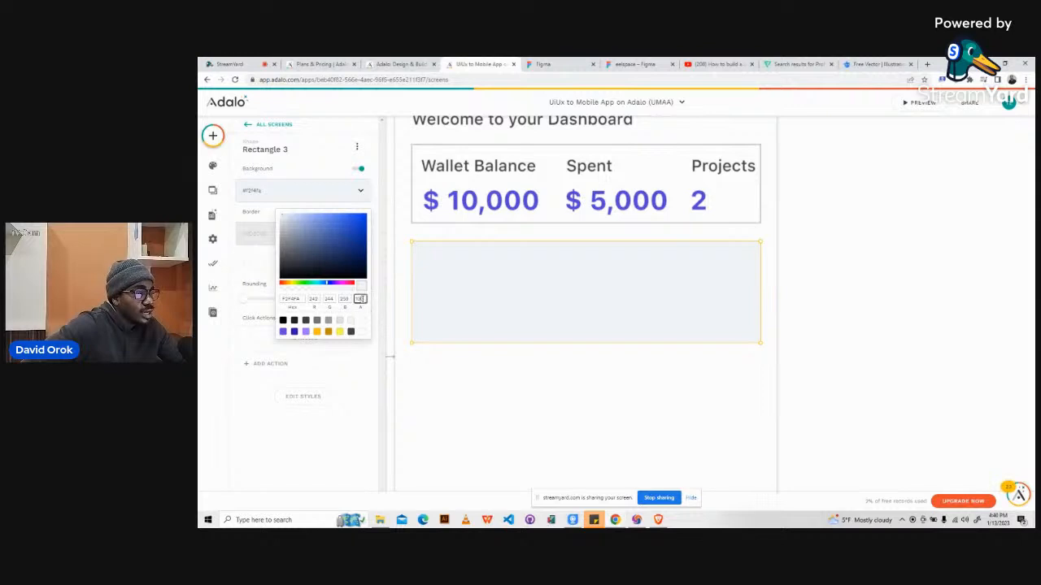
{"action": "left_click", "coordinate": [361, 299]}
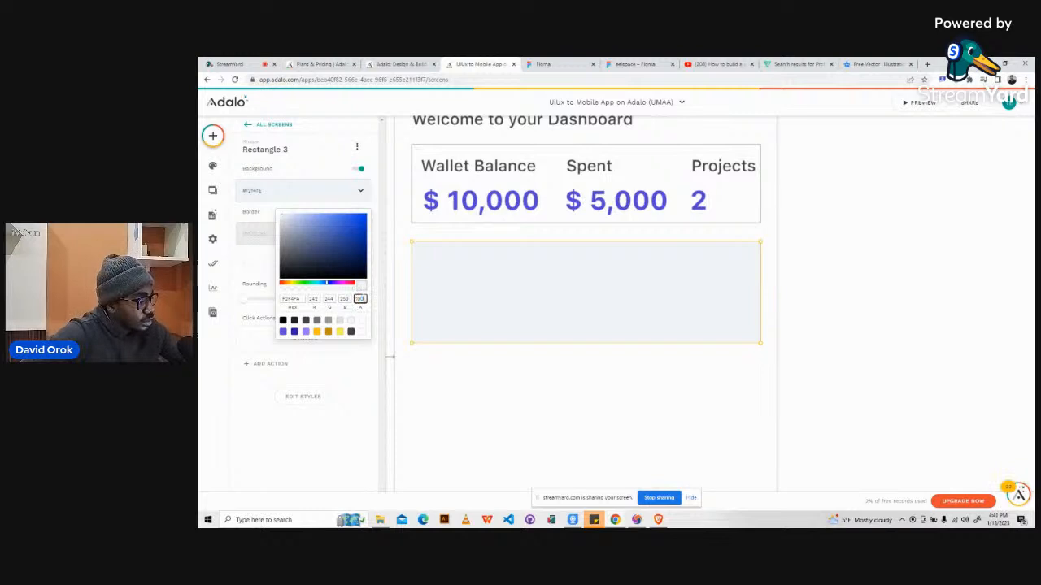
{"action": "key", "text": "BackSpace"}
{"action": "key", "text": "BackSpace"}
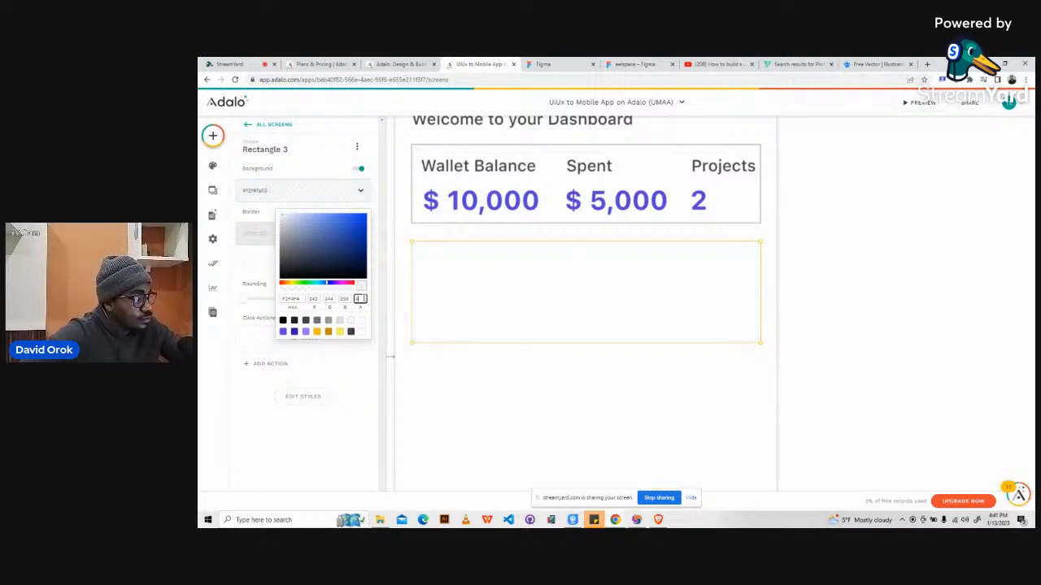
{"action": "key", "text": "BackSpace"}
{"action": "type", "text": "40"}
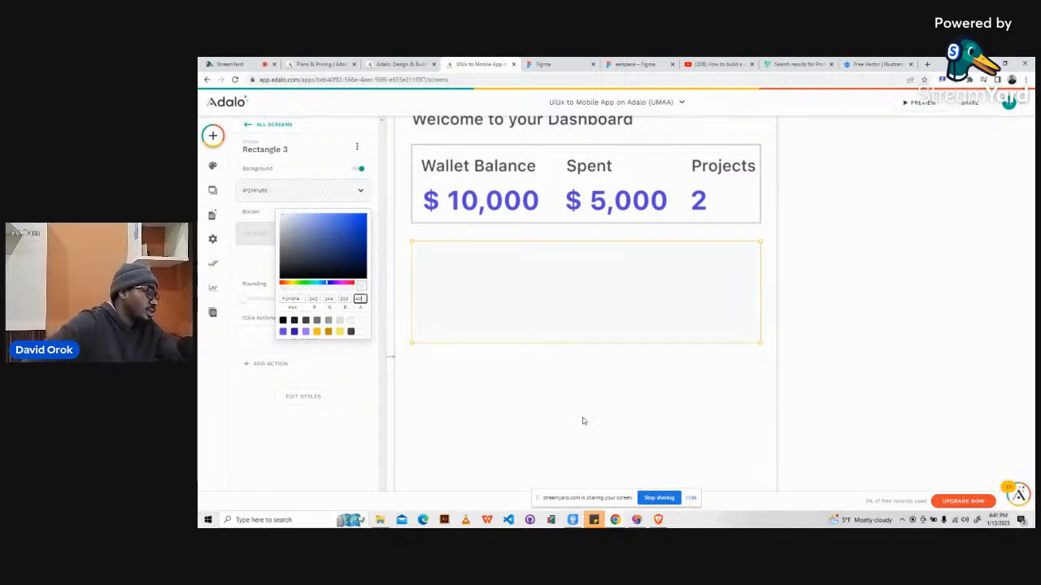
{"action": "left_click", "coordinate": [583, 421]}
{"action": "left_click", "coordinate": [853, 302]}
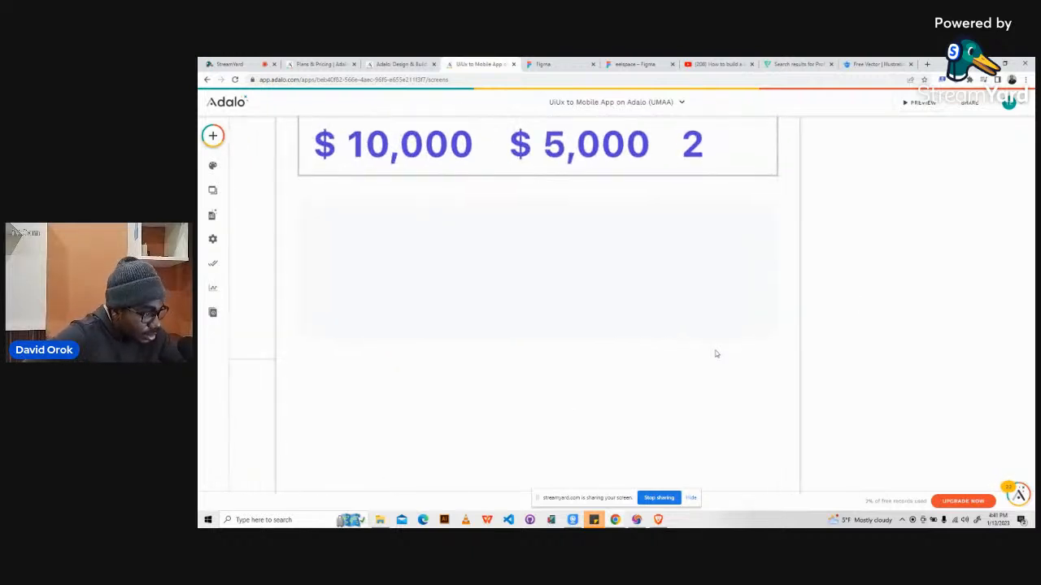
{"action": "left_click", "coordinate": [690, 304]}
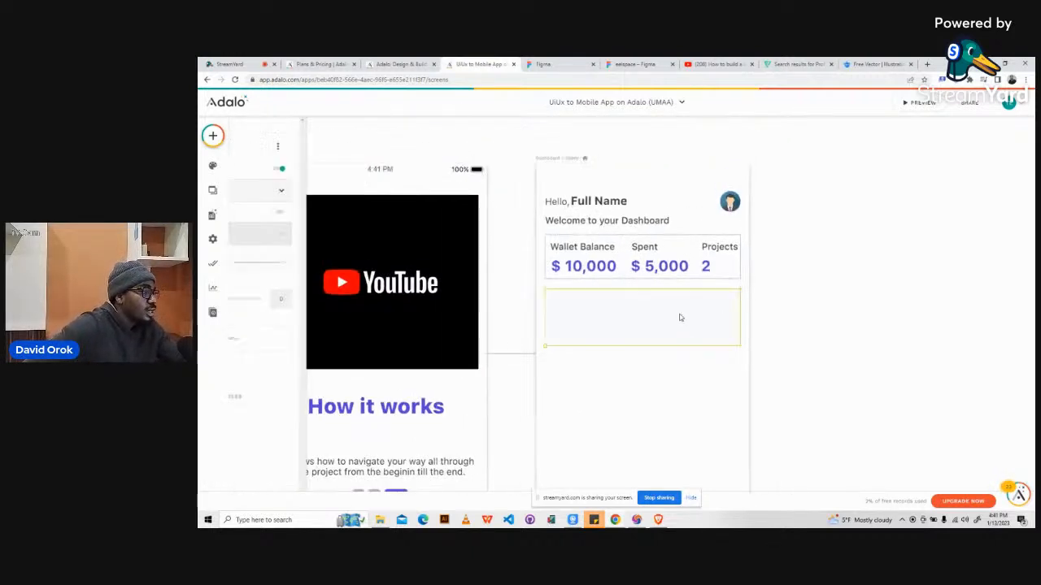
{"action": "left_click", "coordinate": [796, 285]}
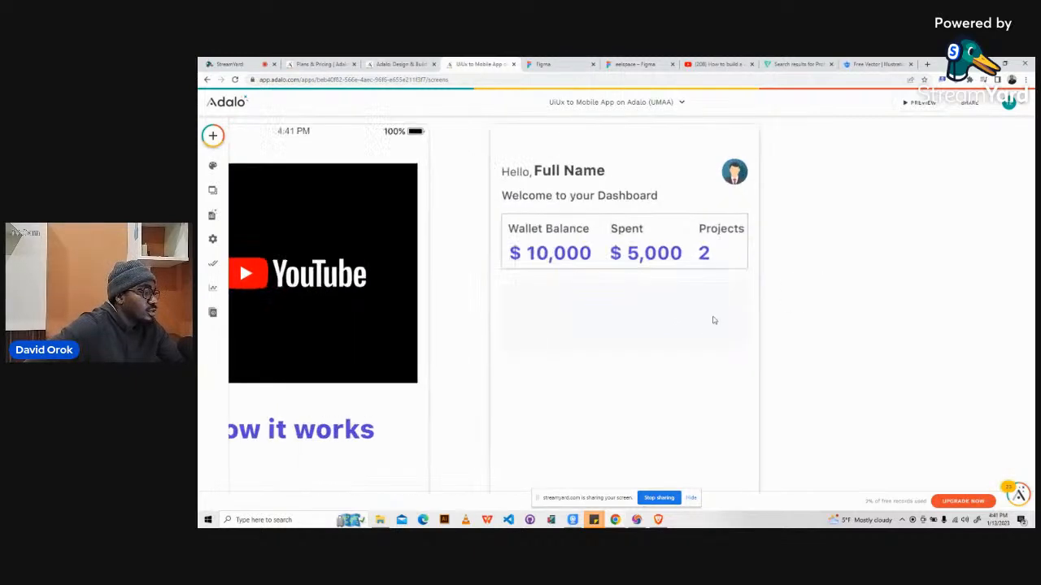
{"action": "left_click", "coordinate": [638, 63]}
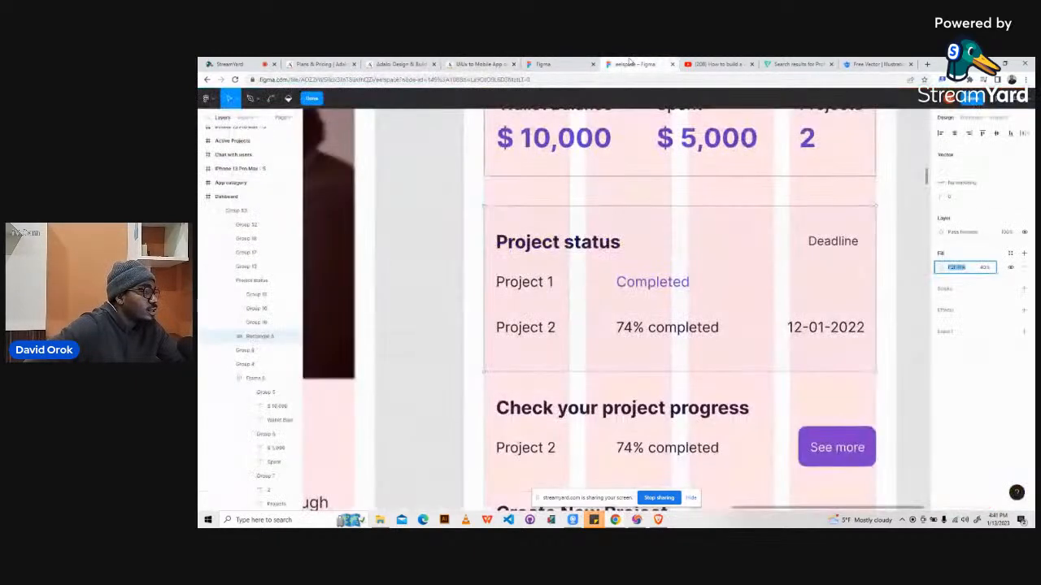
- In Figma, leave the fill colour value and deselect the rectangle
{"action": "left_click", "coordinate": [443, 269]}
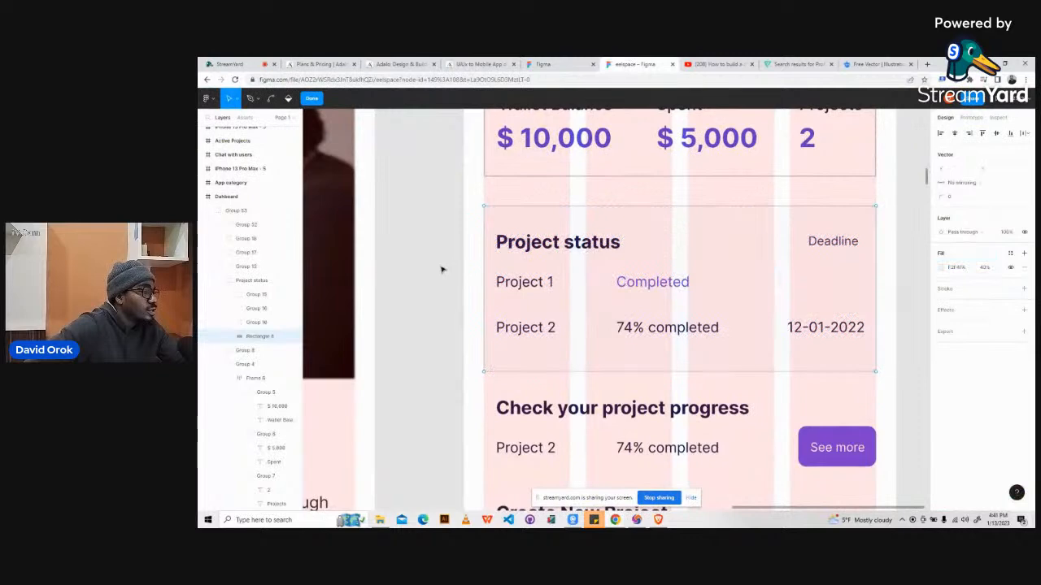
{"action": "double_click", "coordinate": [457, 210]}
{"action": "left_click", "coordinate": [457, 210]}
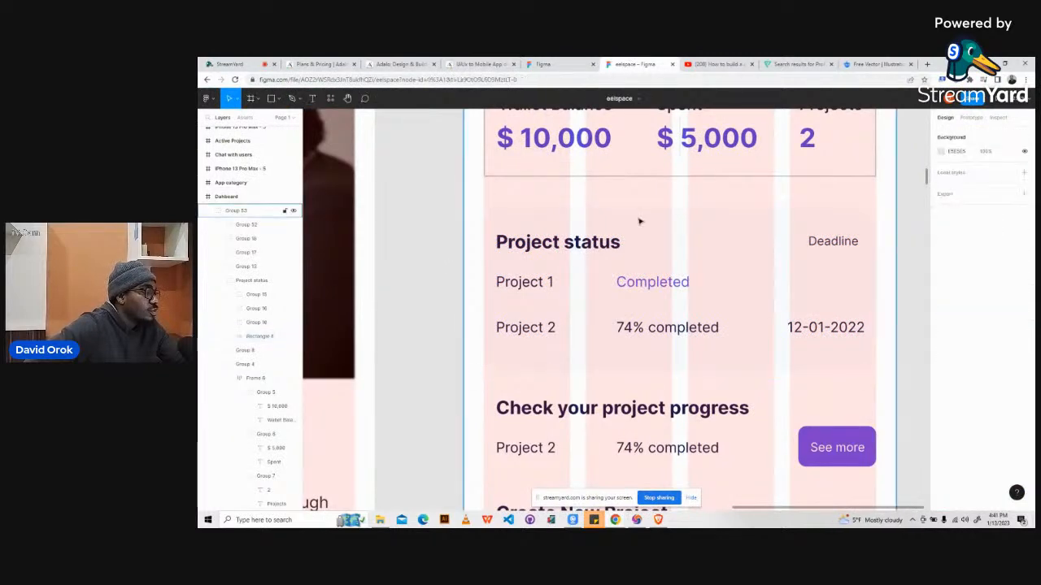
- Drill into the Project status group to inspect the heading text's settings, then return to Adalo's component list
{"action": "left_click", "coordinate": [593, 242]}
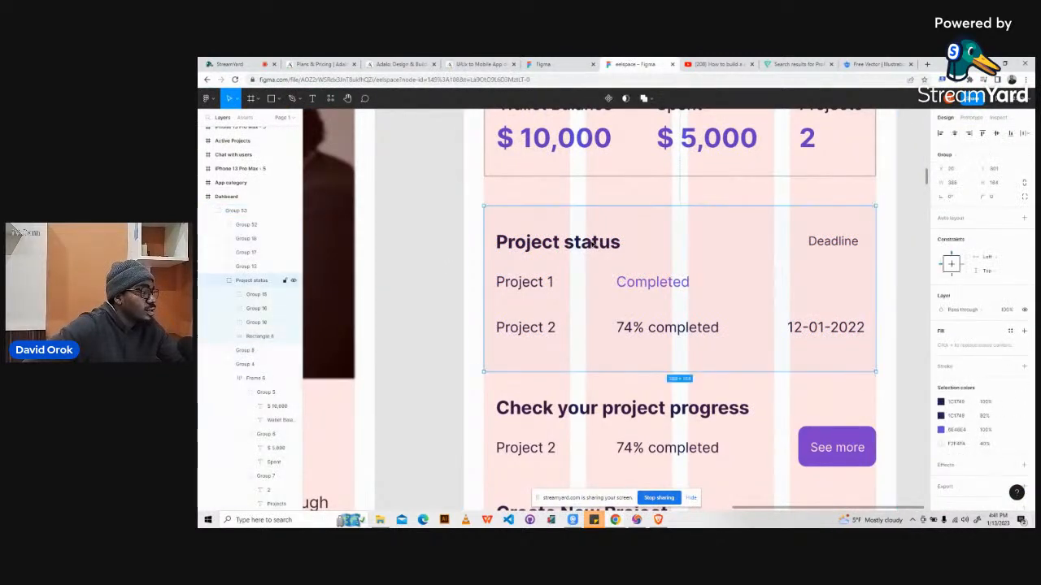
{"action": "double_click", "coordinate": [593, 243]}
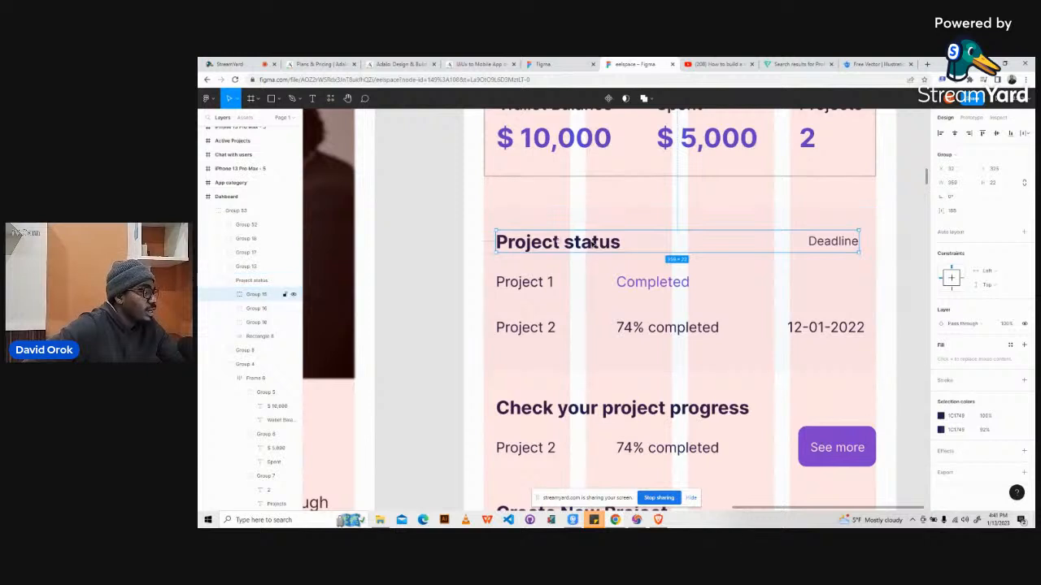
{"action": "double_click", "coordinate": [593, 242]}
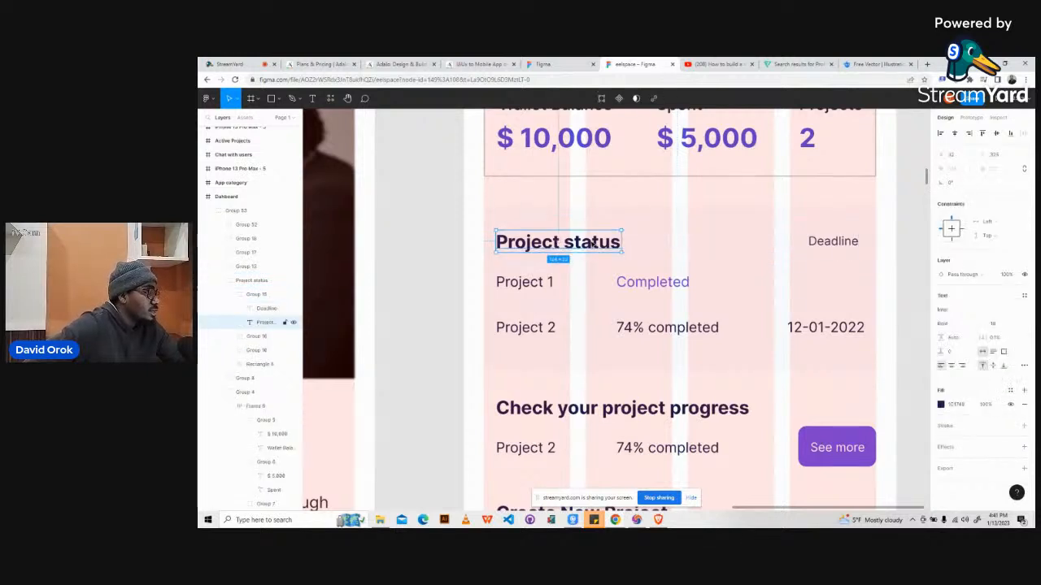
{"action": "double_click", "coordinate": [593, 242]}
{"action": "key", "text": "ctrl+c"}
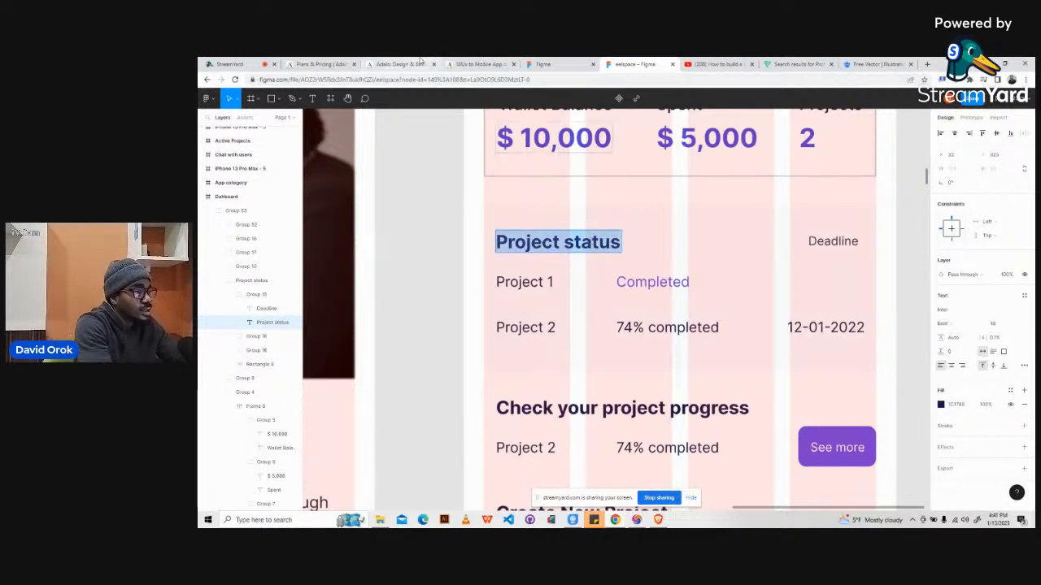
{"action": "left_click", "coordinate": [474, 64]}
{"action": "left_click", "coordinate": [212, 136]}
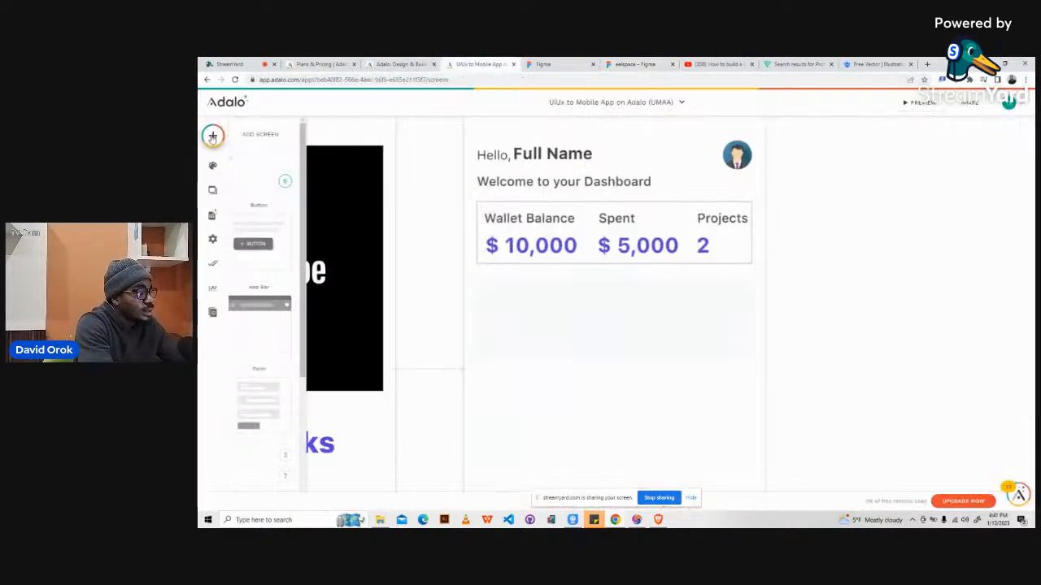
- Place a Text component in the panel reading 'Project status'
{"action": "left_click_drag", "start_coordinate": [266, 237], "coordinate": [528, 302]}
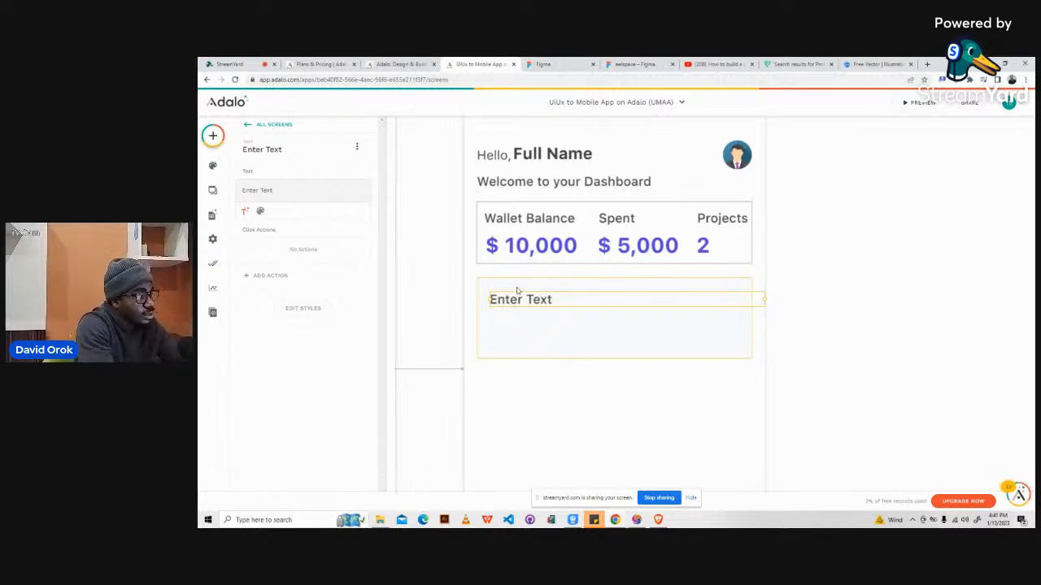
{"action": "triple_click", "coordinate": [262, 188]}
{"action": "key", "text": "ctrl+v"}
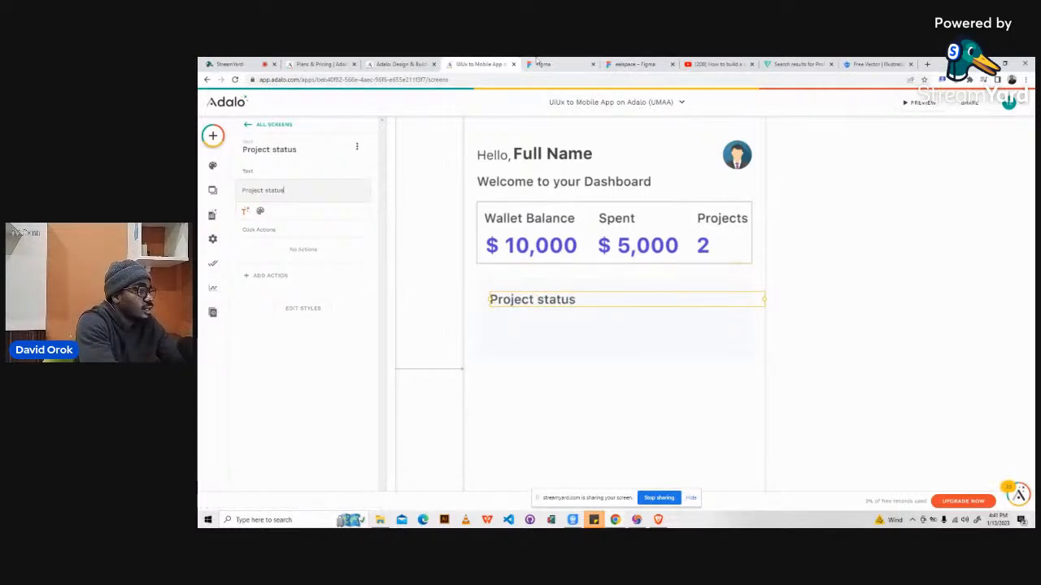
- Make the heading size 18 and Bold, narrow its box, and drag a copy beside it
{"action": "left_click", "coordinate": [260, 211]}
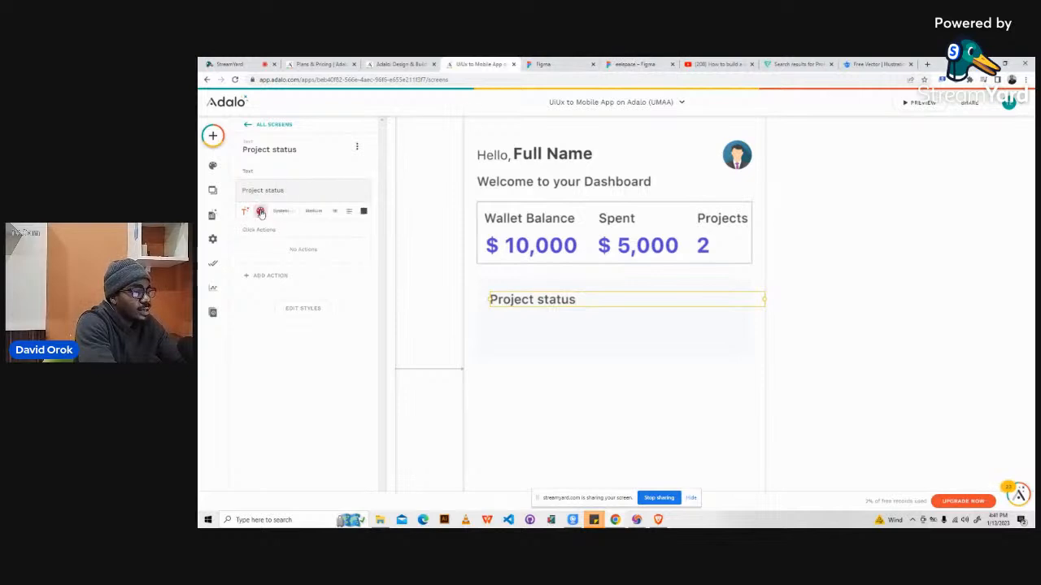
{"action": "left_click", "coordinate": [336, 210]}
{"action": "type", "text": "1"}
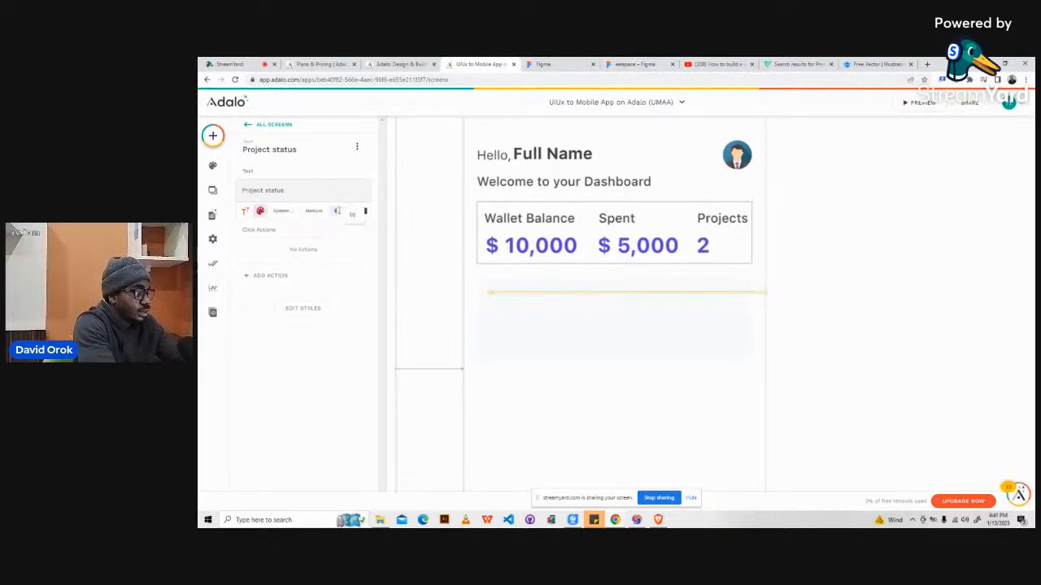
{"action": "type", "text": "8"}
{"action": "left_click", "coordinate": [314, 213]}
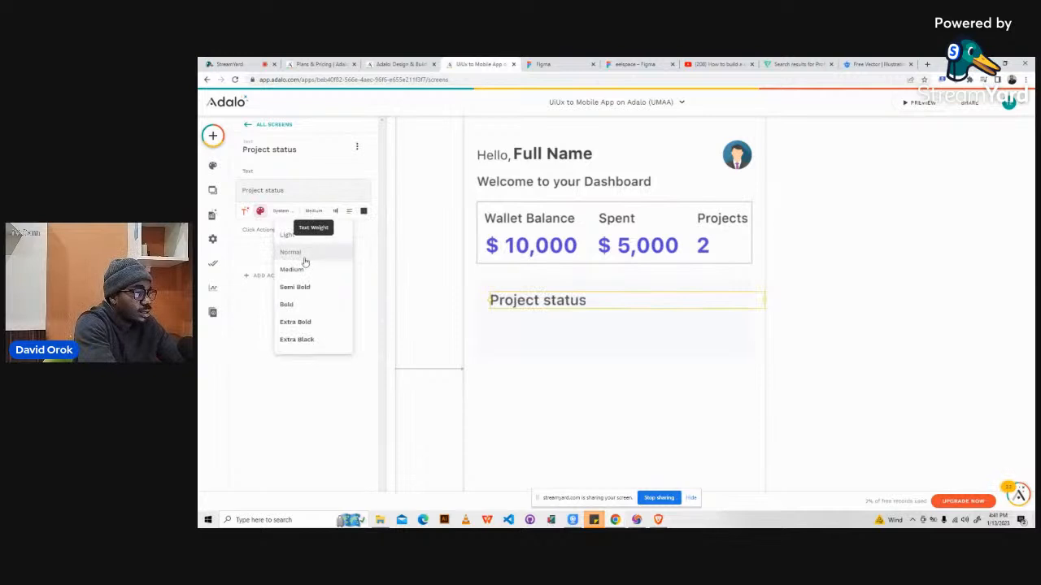
{"action": "left_click", "coordinate": [298, 305]}
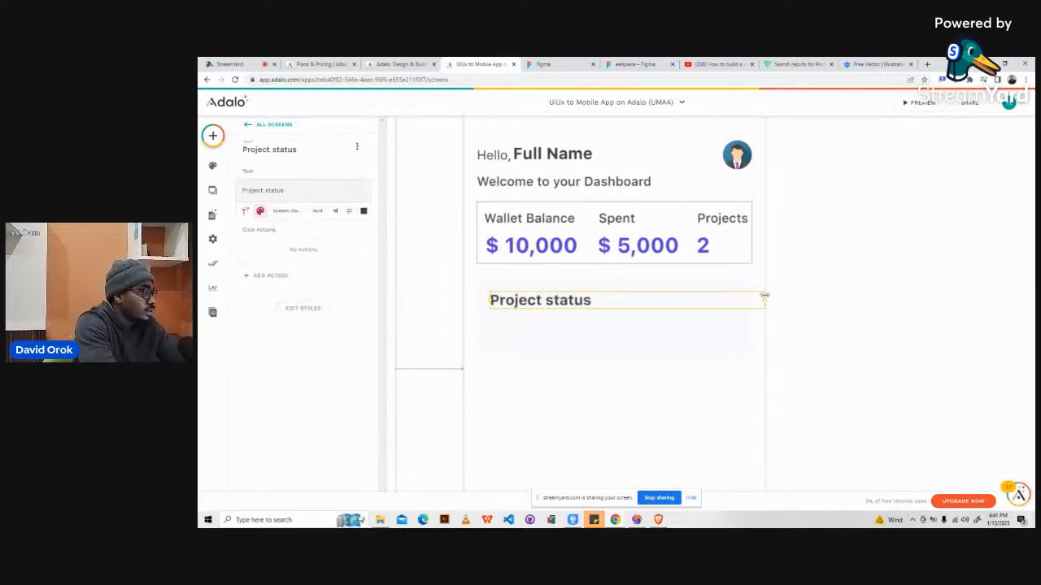
{"action": "left_click_drag", "start_coordinate": [765, 297], "coordinate": [597, 300]}
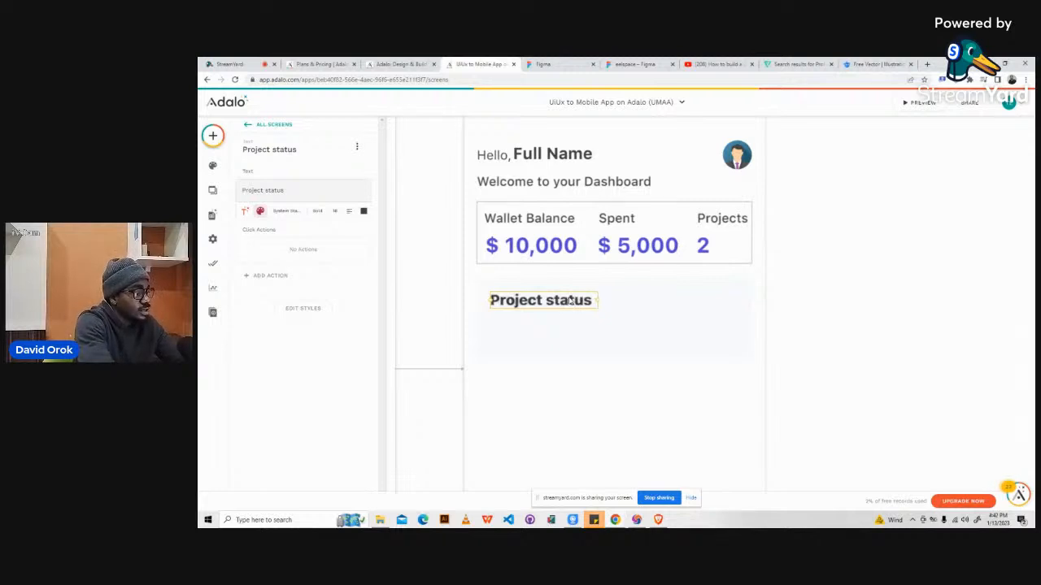
{"action": "left_click_drag", "start_coordinate": [570, 300], "coordinate": [713, 302]}
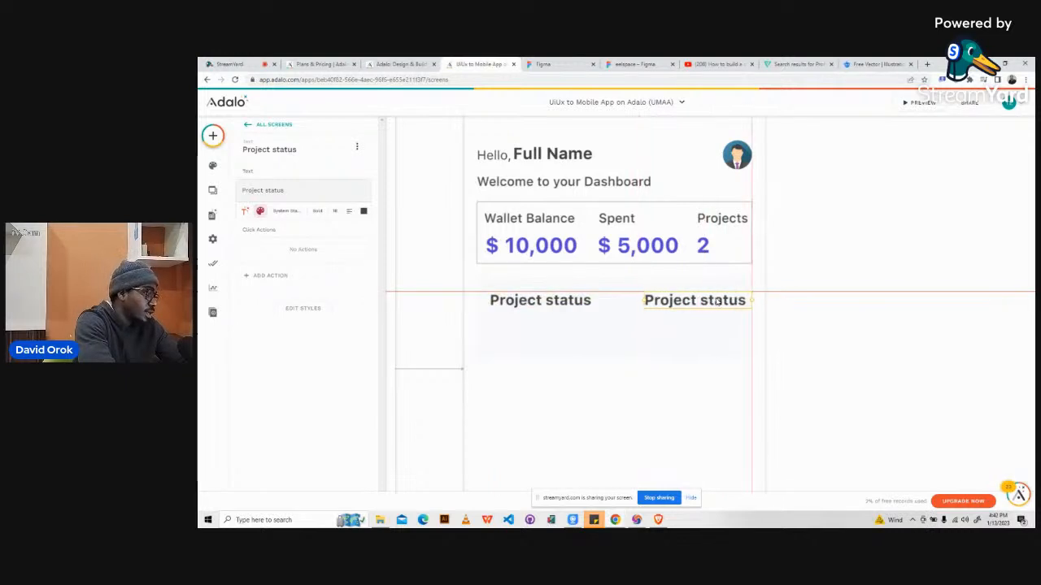
- Inspect the Deadline text in the Figma design
{"action": "left_click", "coordinate": [623, 64]}
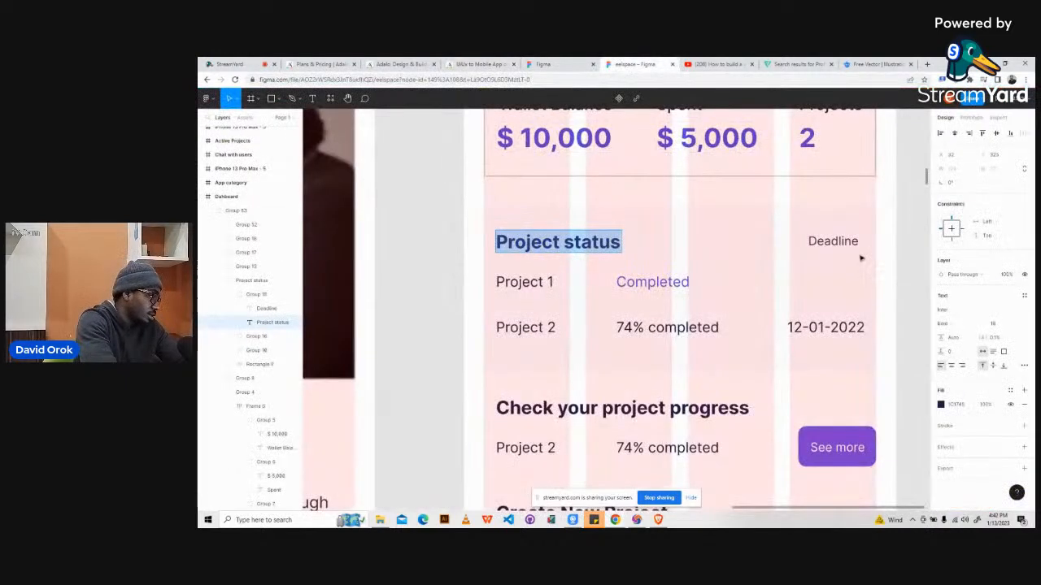
{"action": "left_click", "coordinate": [831, 241]}
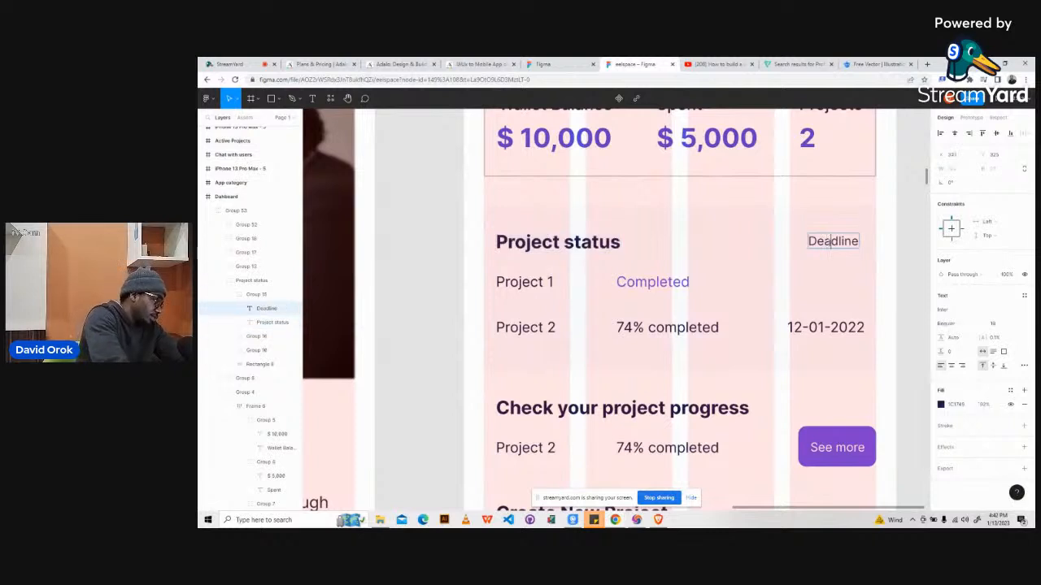
{"action": "double_click", "coordinate": [819, 241]}
{"action": "key", "text": "ctrl+c"}
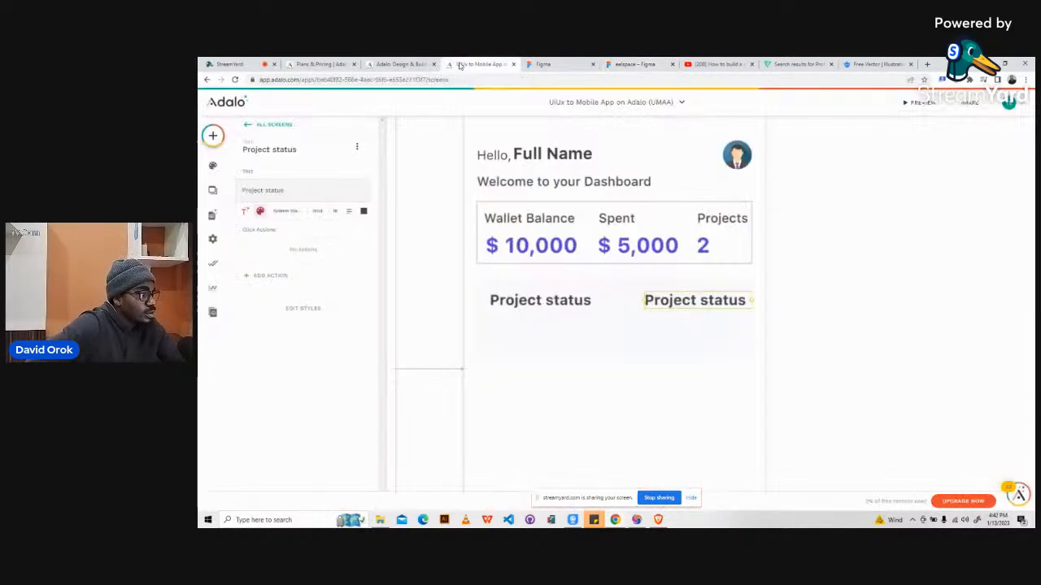
{"action": "left_click", "coordinate": [463, 64]}
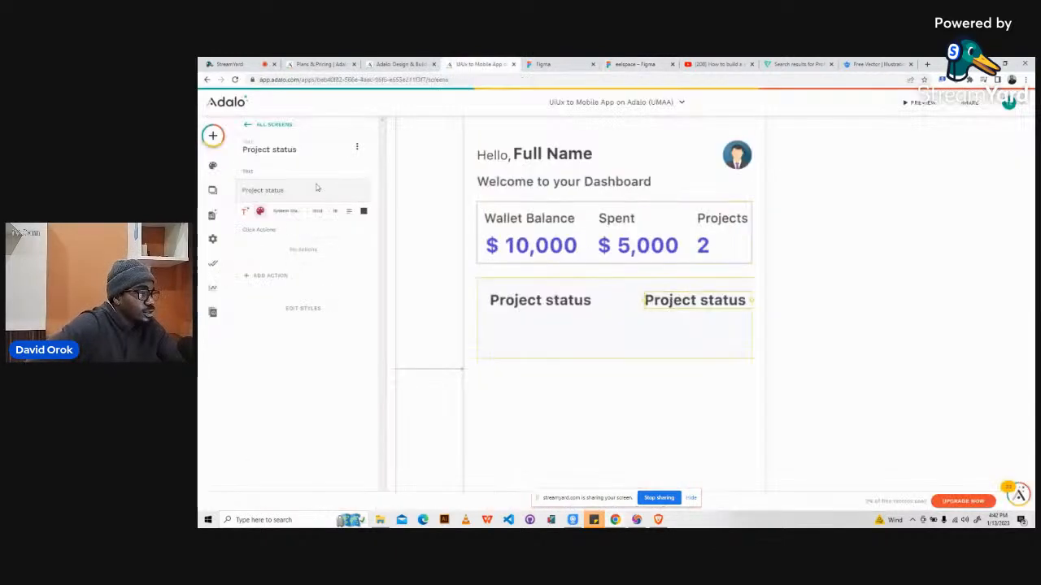
- Change the copied label to 'Deadline' at size 12, normal weight, with a narrower box
{"action": "triple_click", "coordinate": [250, 190]}
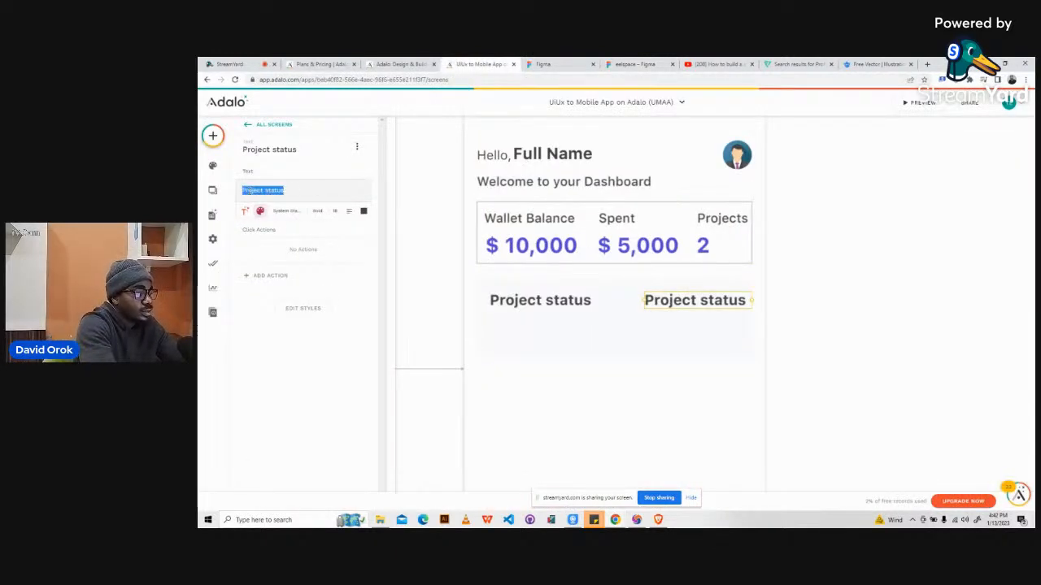
{"action": "key", "text": "ctrl+v"}
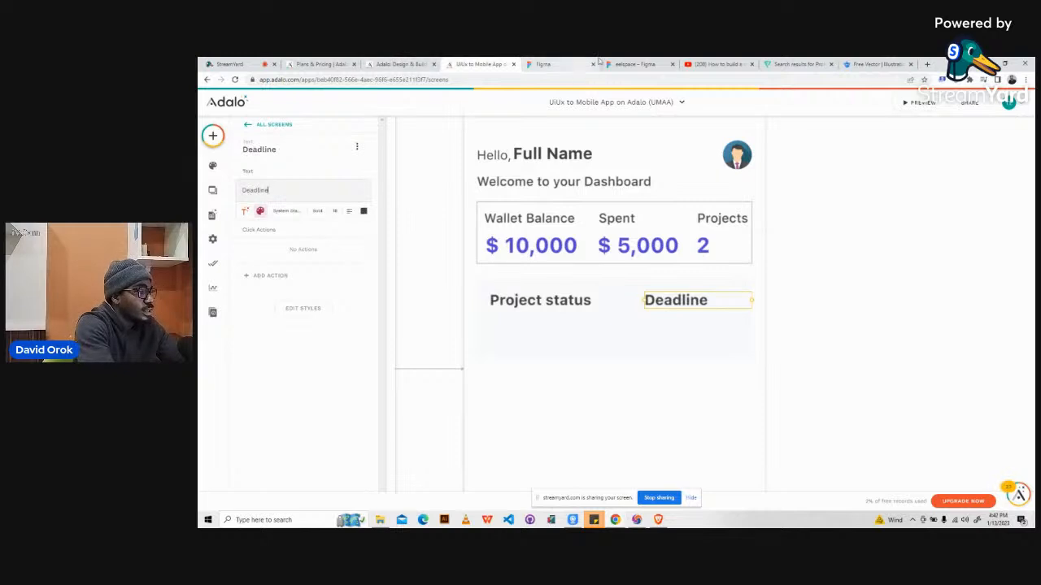
{"action": "left_click", "coordinate": [630, 65]}
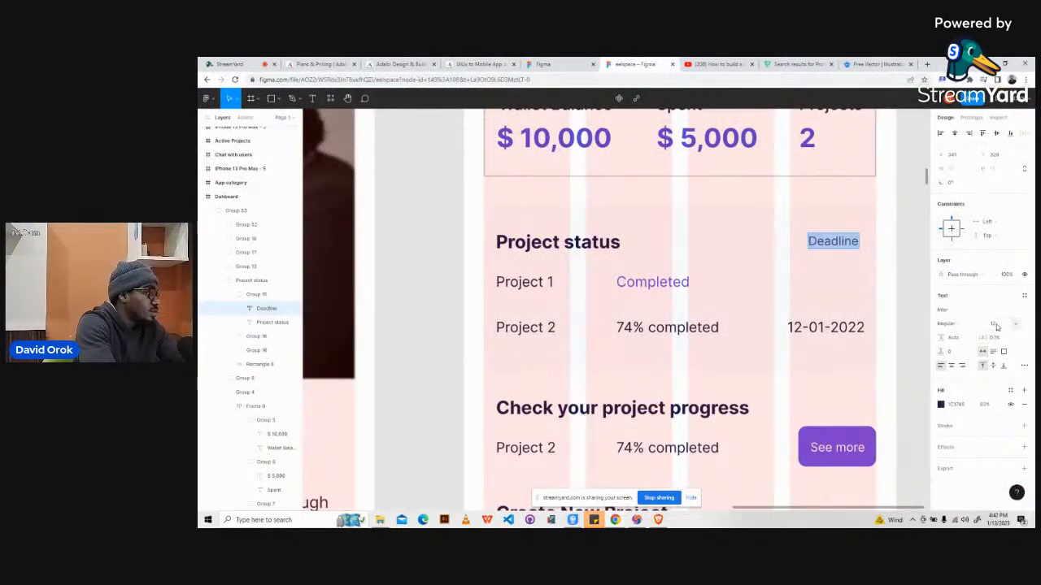
{"action": "left_click", "coordinate": [478, 64]}
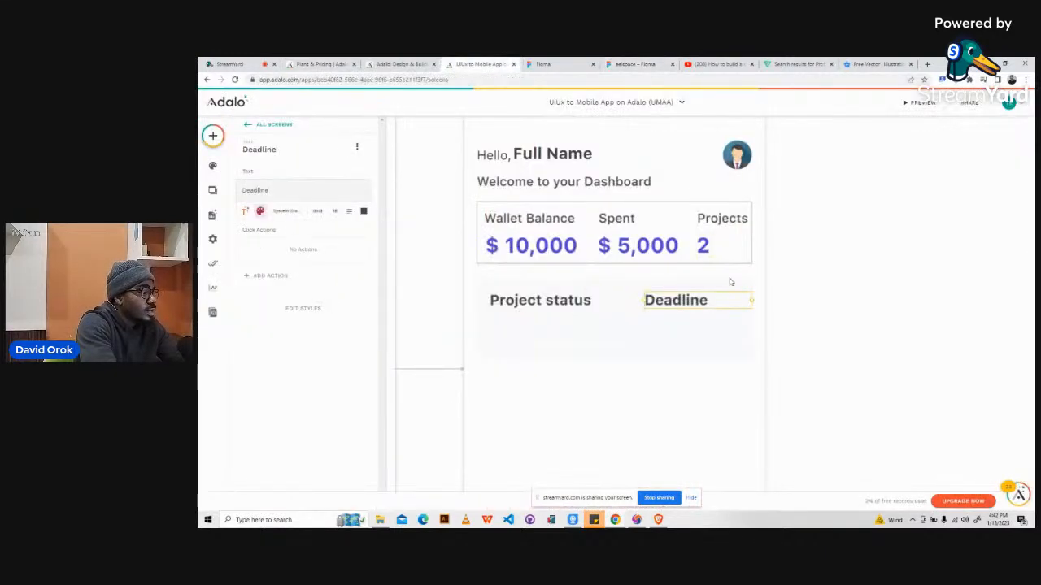
{"action": "double_click", "coordinate": [335, 212]}
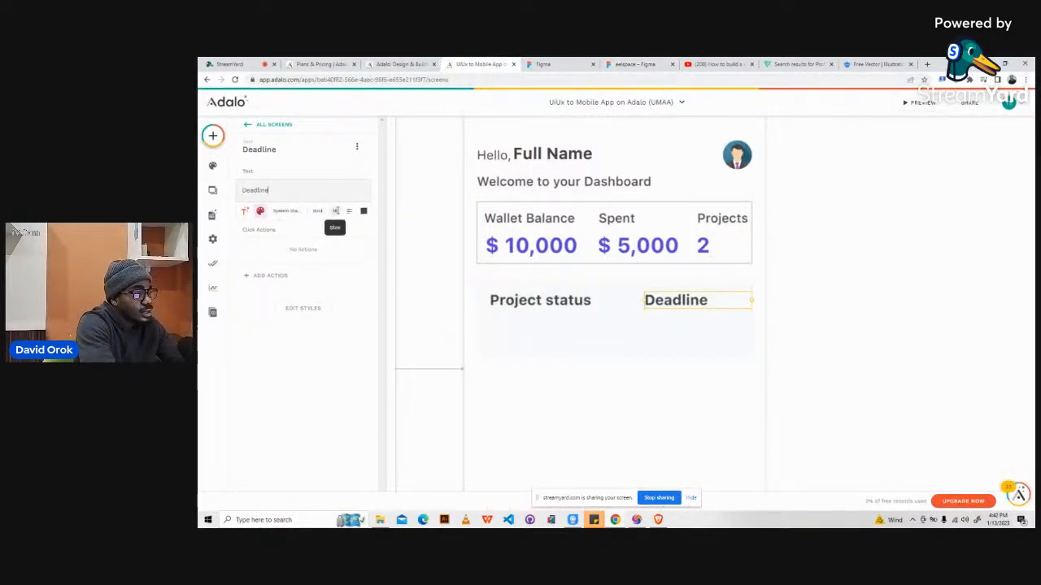
{"action": "type", "text": "12"}
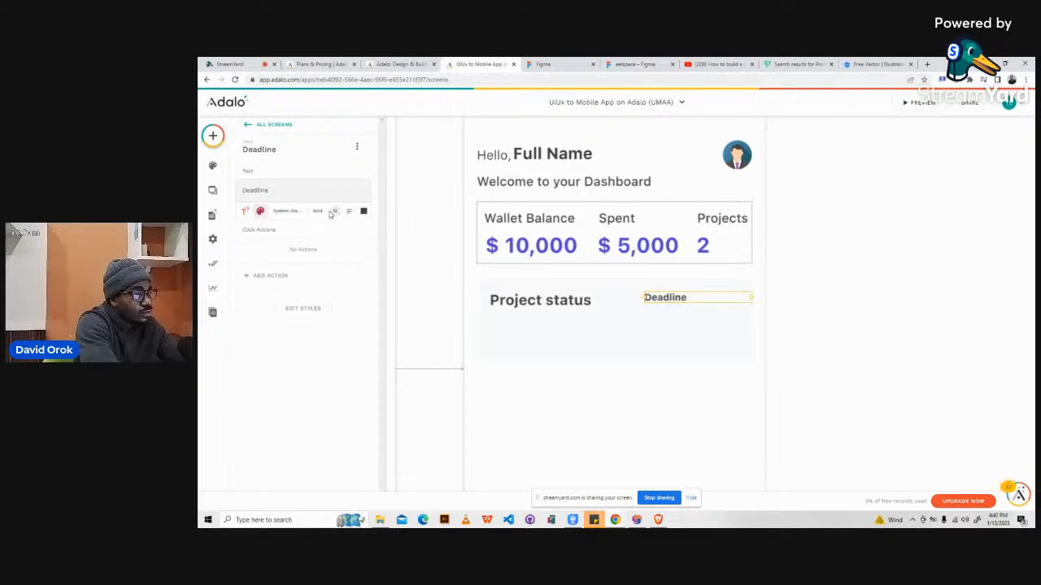
{"action": "left_click", "coordinate": [320, 211]}
{"action": "left_click", "coordinate": [295, 250]}
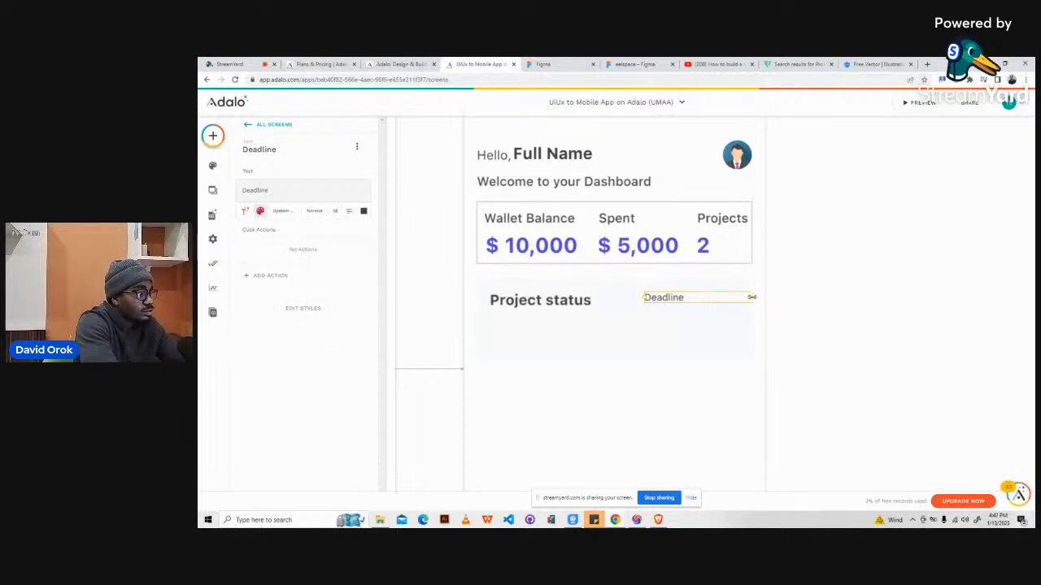
{"action": "mouse_move", "coordinate": [752, 297]}
{"action": "left_mouse_down"}
{"action": "mouse_move", "coordinate": [674, 302]}
{"action": "mouse_move", "coordinate": [735, 305]}
{"action": "left_mouse_up"}
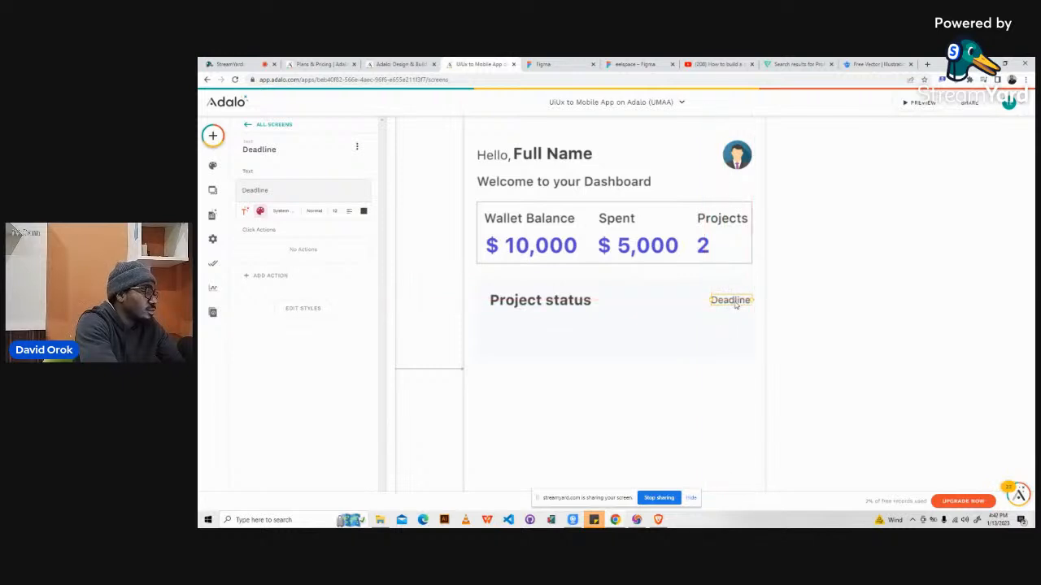
- Inspect the Project 1 text in Figma, then return to Adalo's component list
{"action": "left_click", "coordinate": [622, 63]}
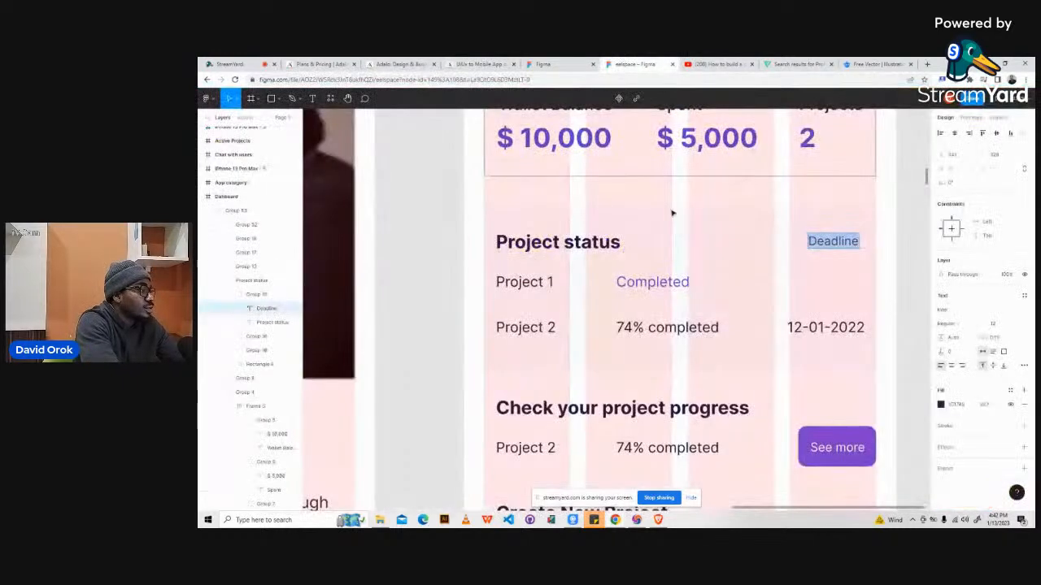
{"action": "scroll", "coordinate": [677, 223], "scroll_direction": "down", "scroll_amount": 2}
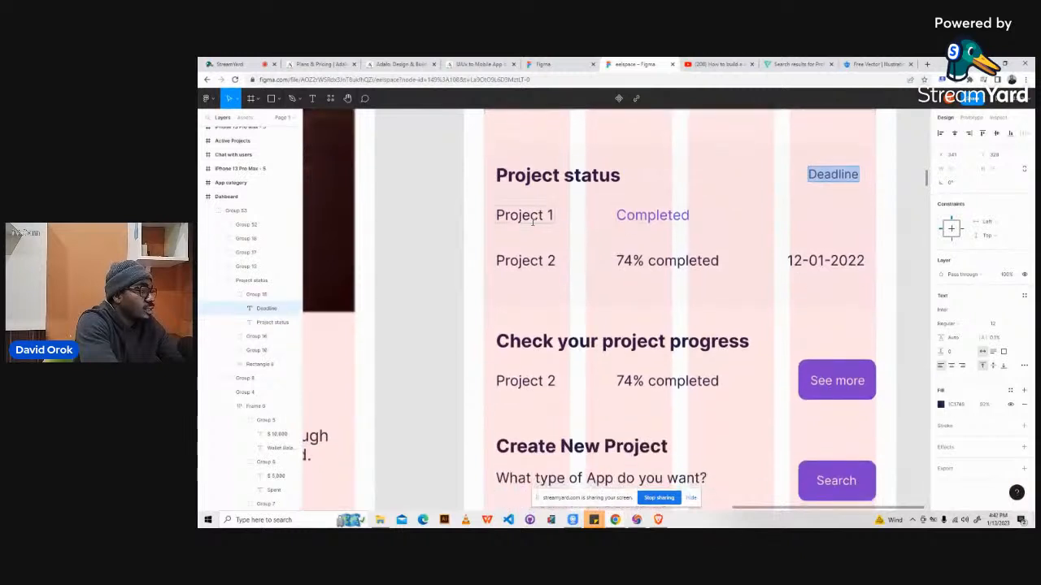
{"action": "left_click", "coordinate": [533, 220]}
{"action": "key", "text": "ctrl+a"}
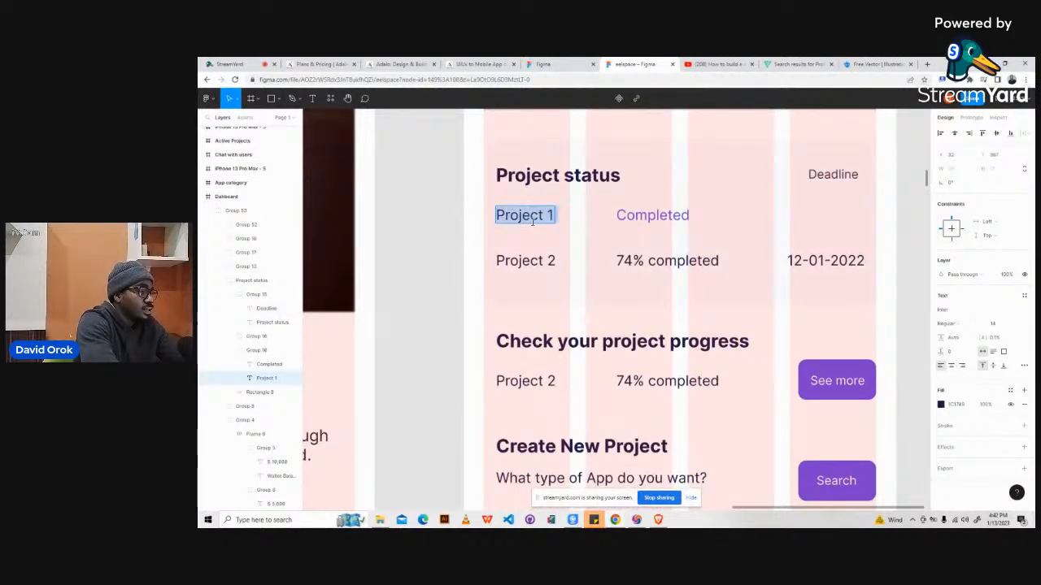
{"action": "left_click", "coordinate": [462, 65]}
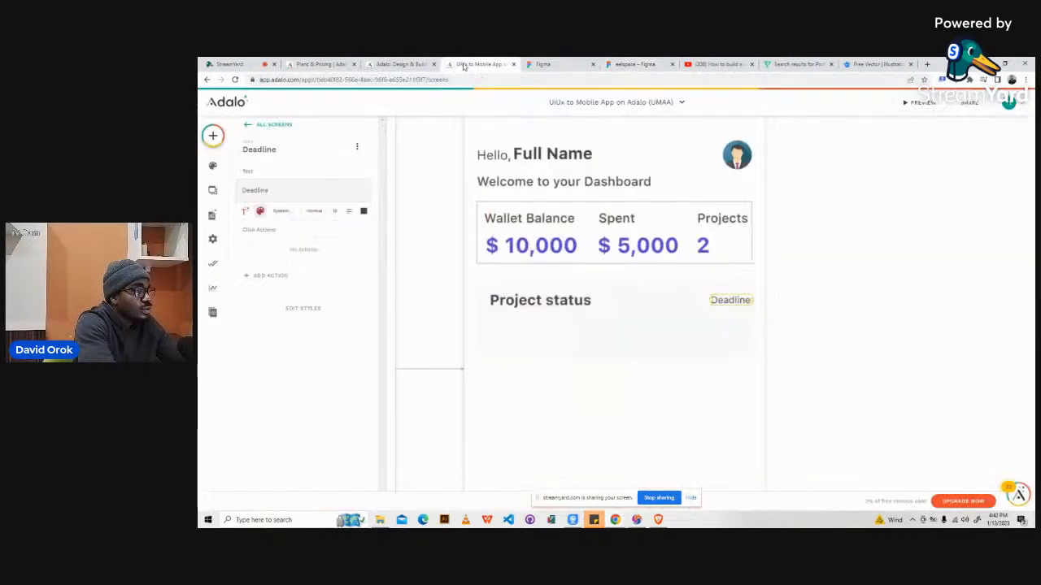
{"action": "left_click", "coordinate": [212, 135]}
- Add a 'Project 1' text under Project status, size 14, normal weight, box narrowed to fit
{"action": "left_click_drag", "start_coordinate": [280, 250], "coordinate": [529, 326]}
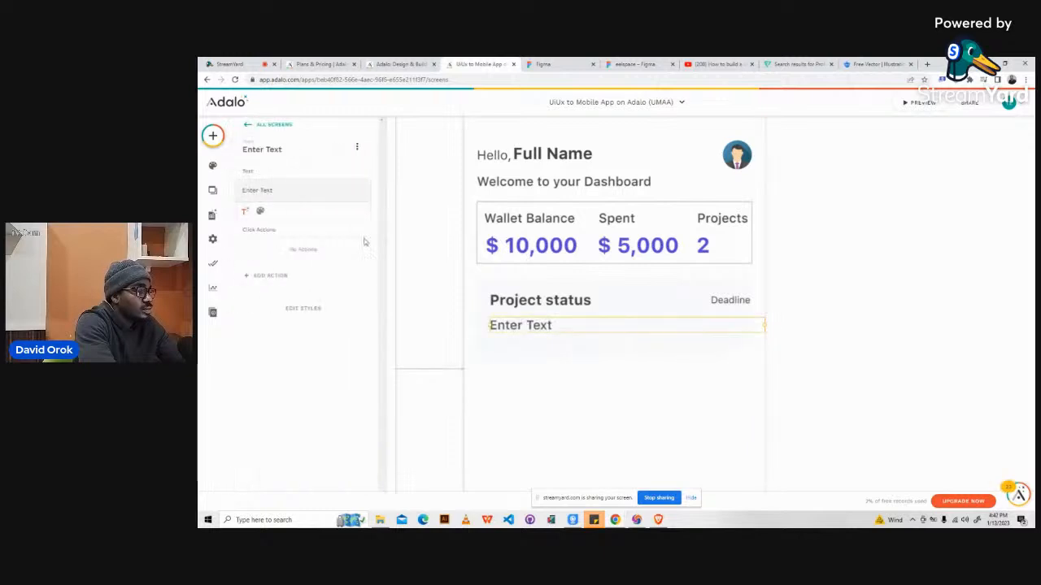
{"action": "triple_click", "coordinate": [248, 190]}
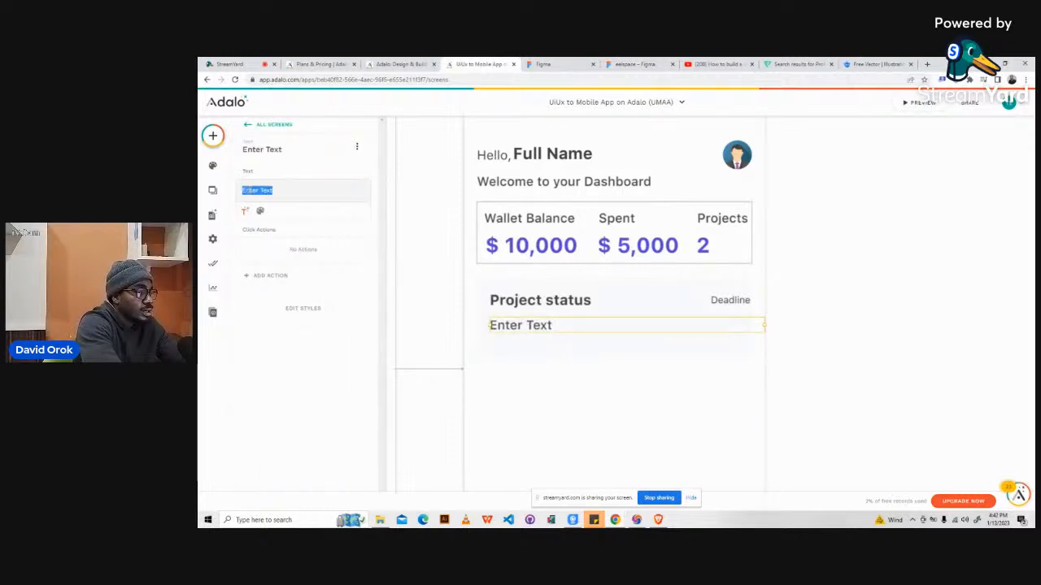
{"action": "type", "text": "Project 1"}
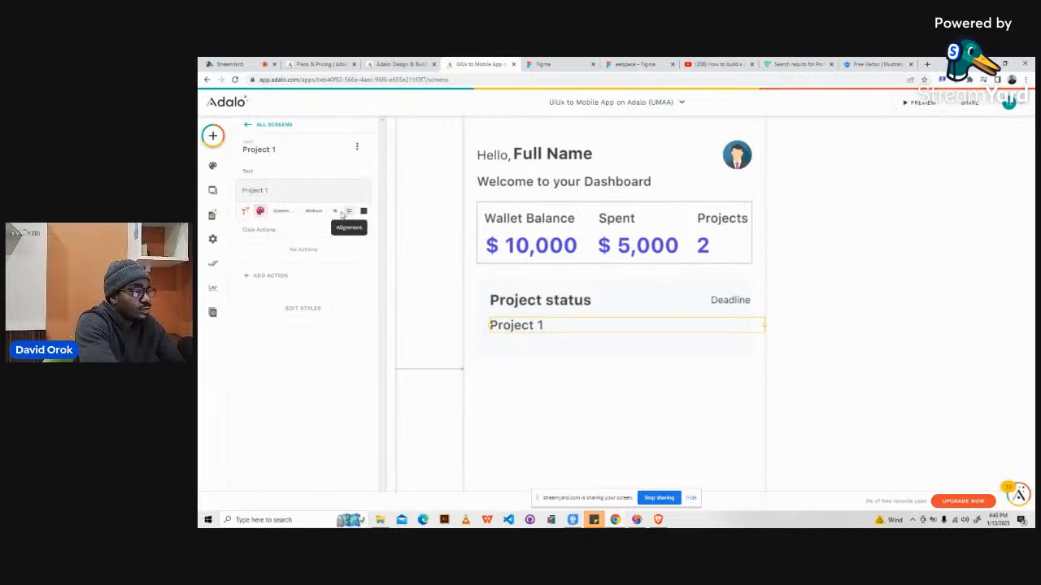
{"action": "double_click", "coordinate": [339, 211]}
{"action": "type", "text": "12"}
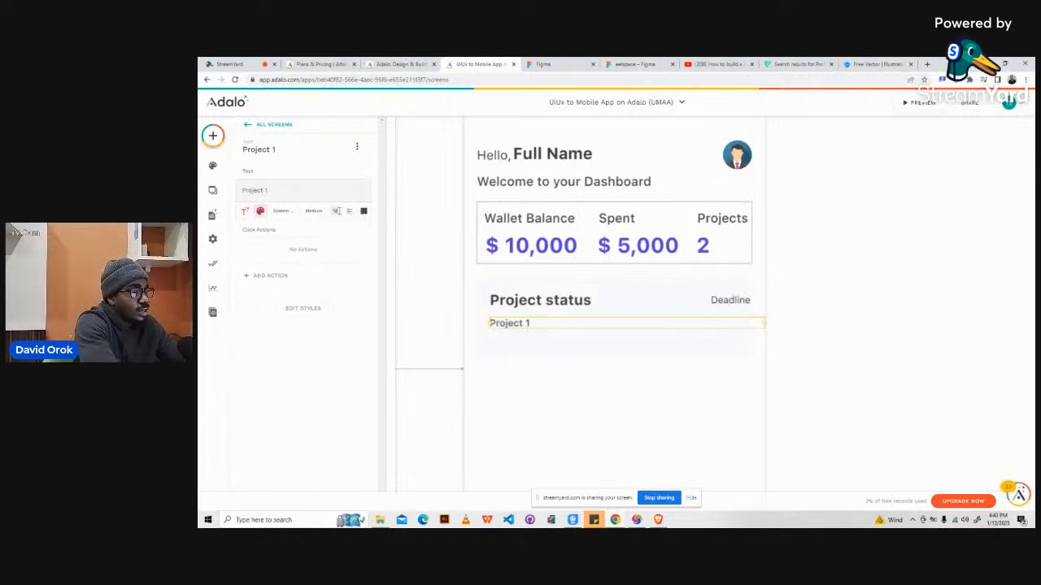
{"action": "left_click", "coordinate": [625, 65]}
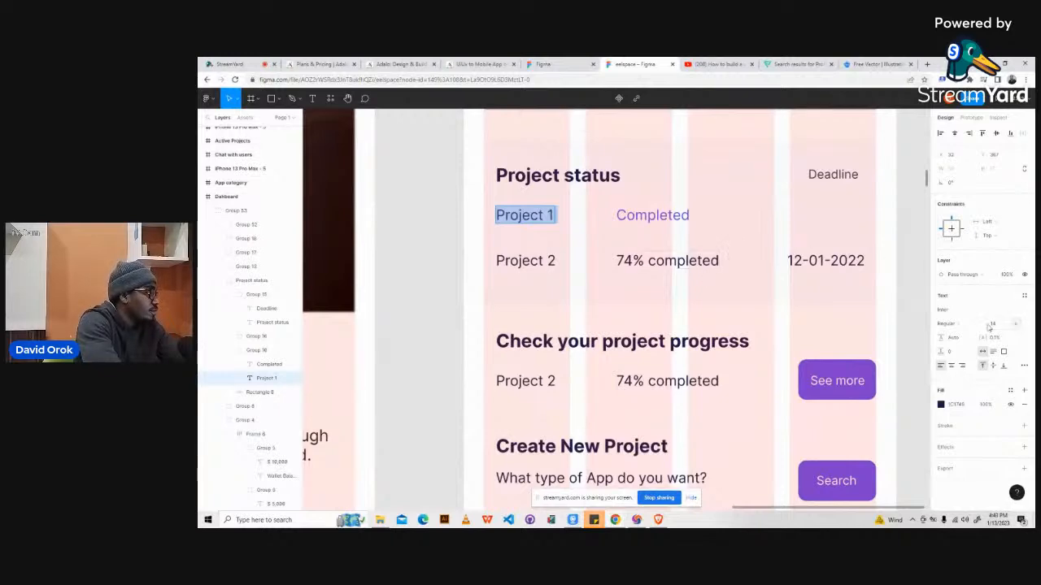
{"action": "left_click", "coordinate": [456, 63]}
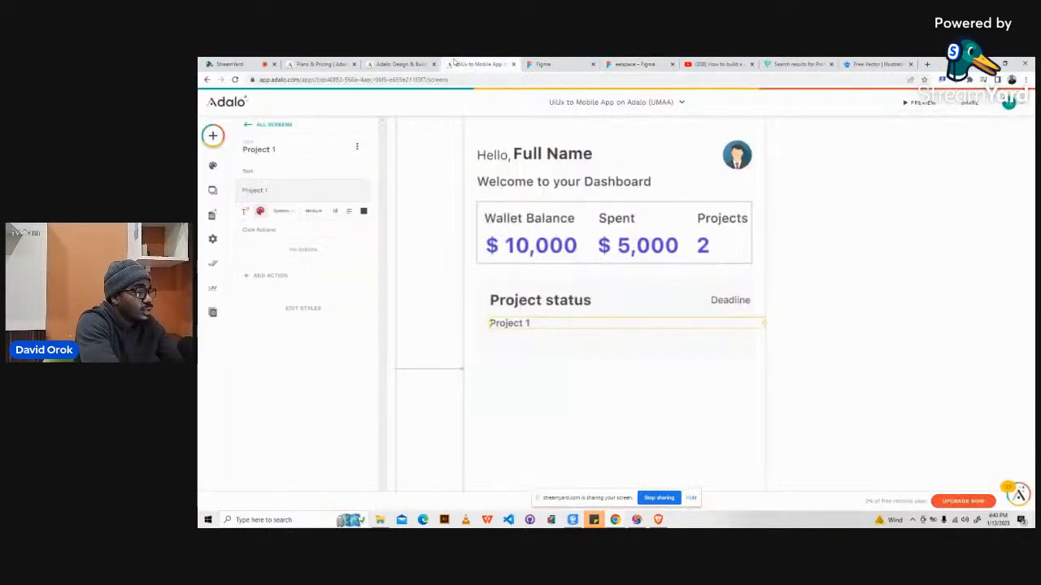
{"action": "key", "text": "BackSpace"}
{"action": "type", "text": "4"}
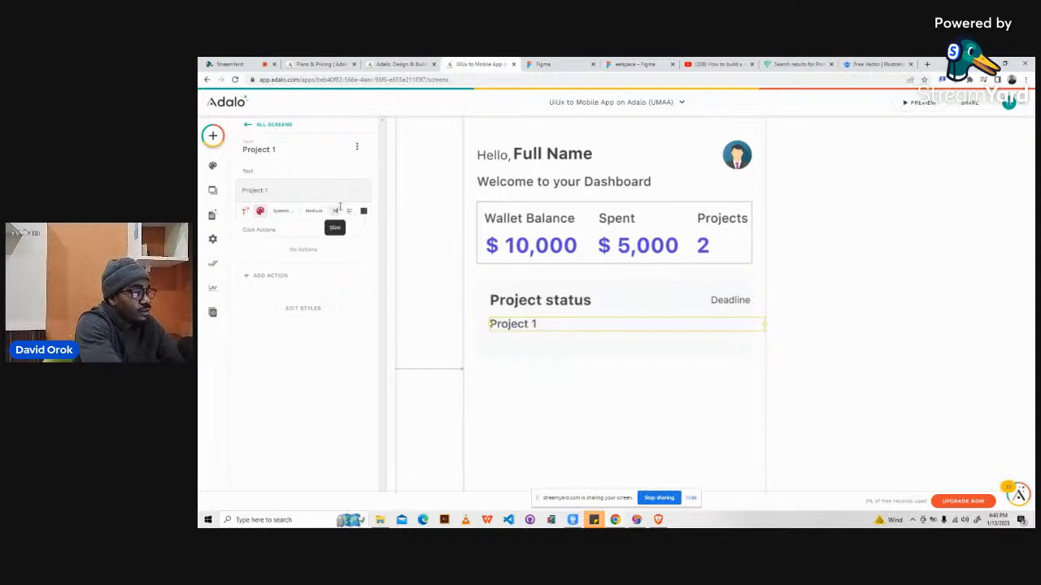
{"action": "left_click", "coordinate": [313, 212]}
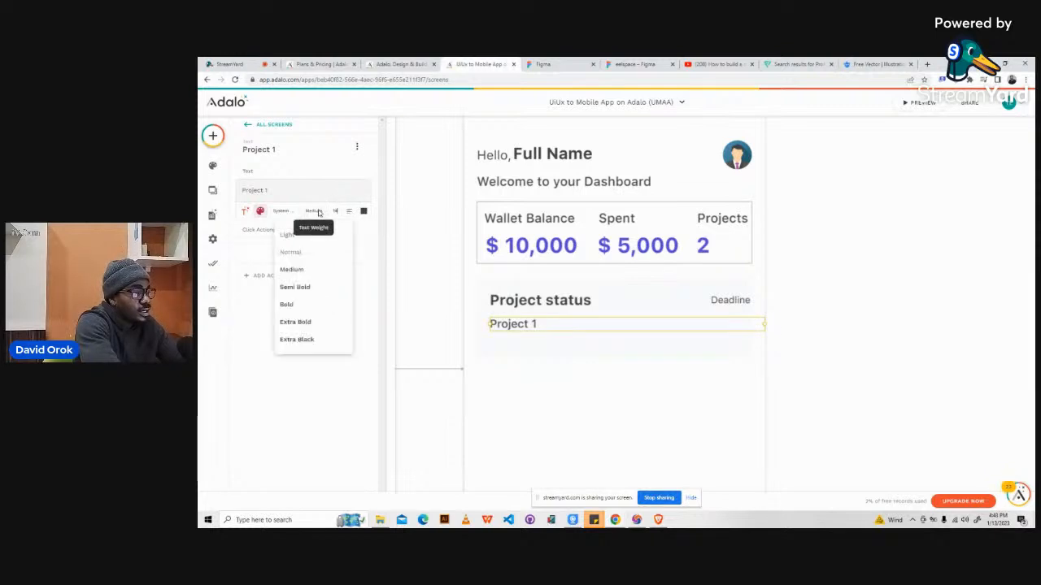
{"action": "left_click", "coordinate": [298, 252]}
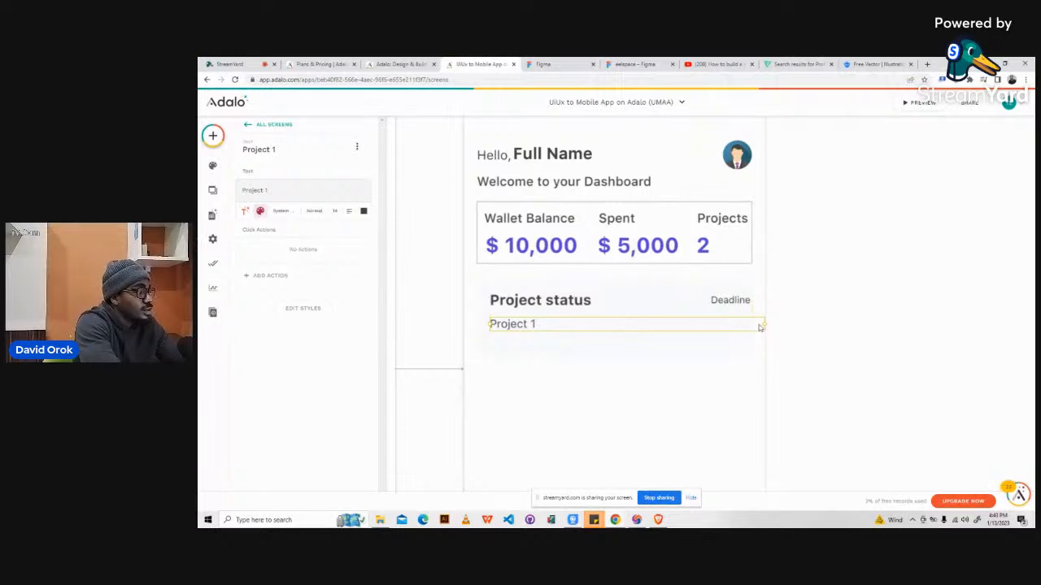
{"action": "left_click_drag", "start_coordinate": [762, 324], "coordinate": [548, 319]}
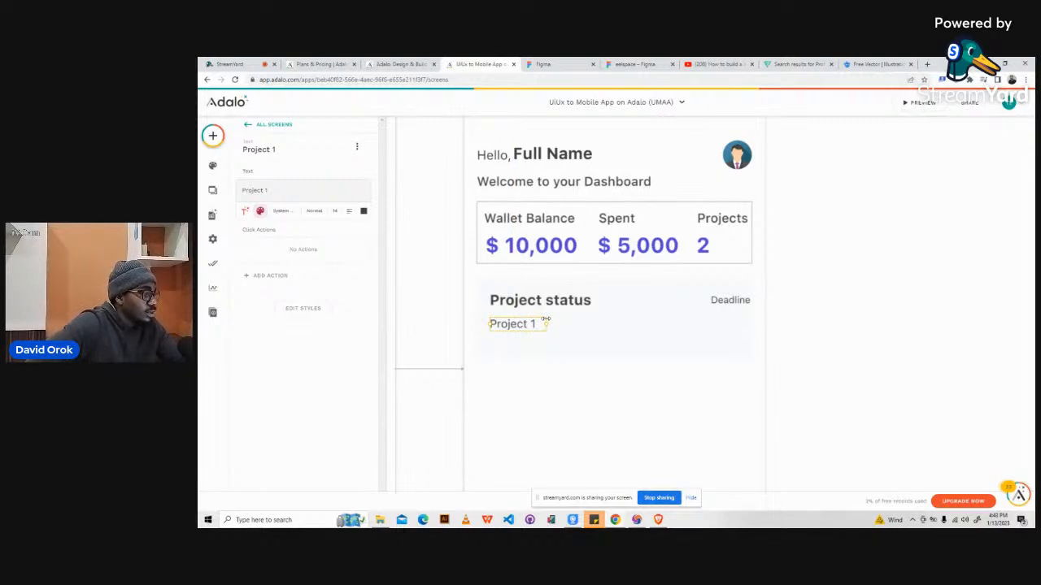
- Look up the Completed text's fill colour in the Figma design
{"action": "left_click", "coordinate": [646, 63]}
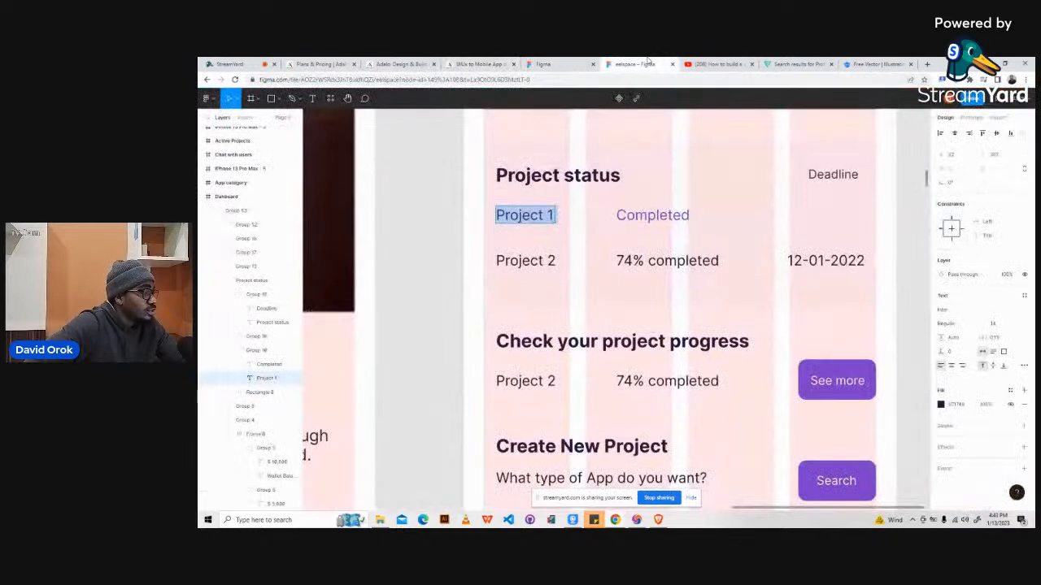
{"action": "left_click", "coordinate": [631, 221]}
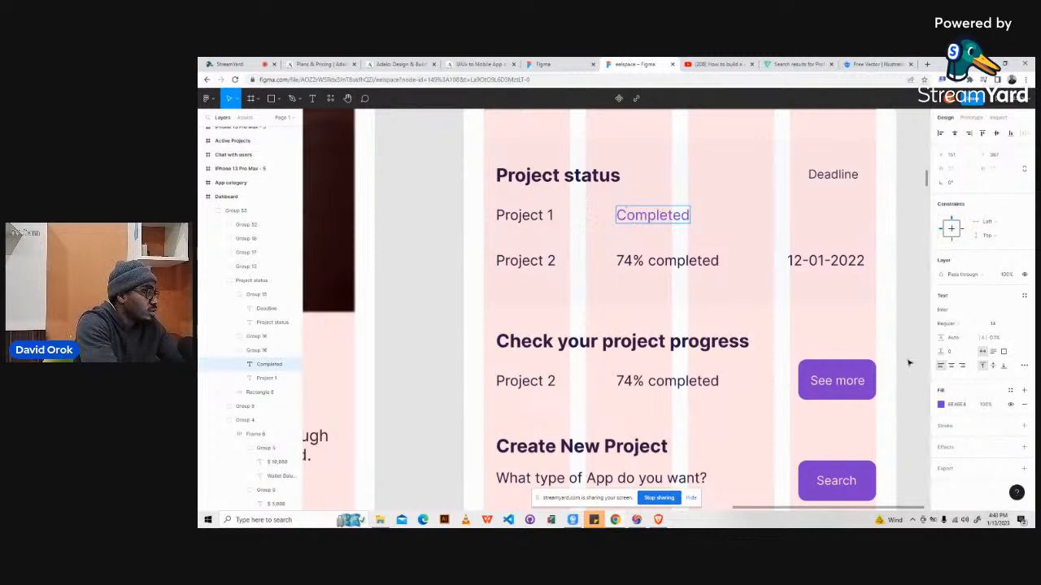
{"action": "left_click", "coordinate": [963, 411]}
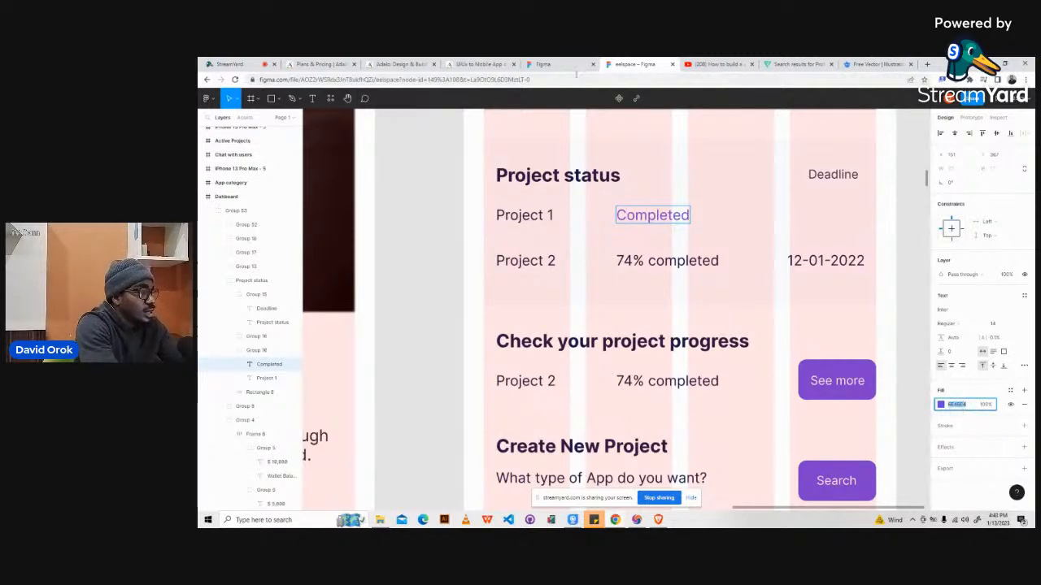
{"action": "left_click", "coordinate": [452, 65]}
- Place a copy of the Project 1 label to its right
{"action": "left_click", "coordinate": [440, 254]}
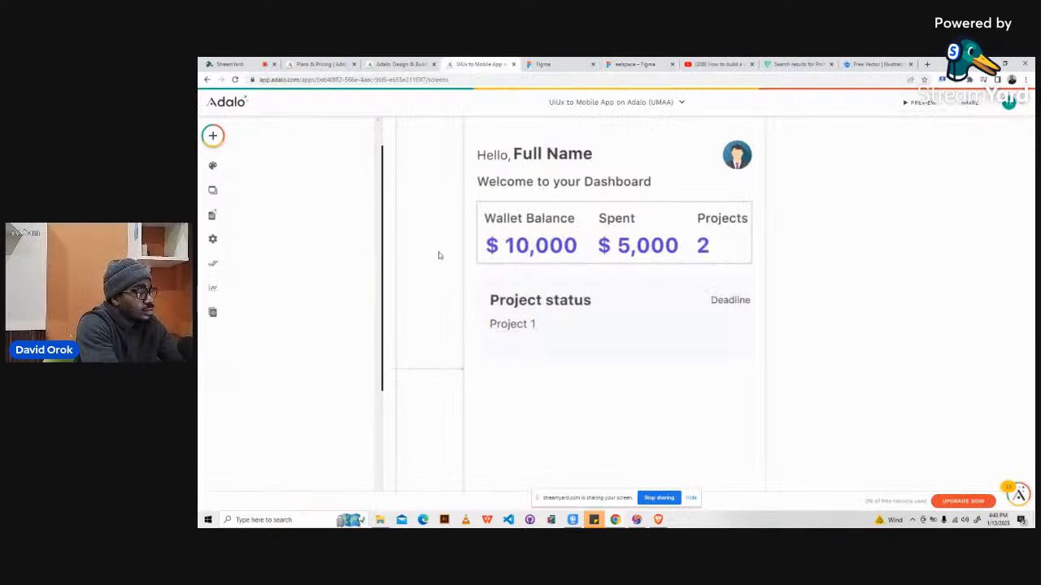
{"action": "left_click", "coordinate": [527, 328]}
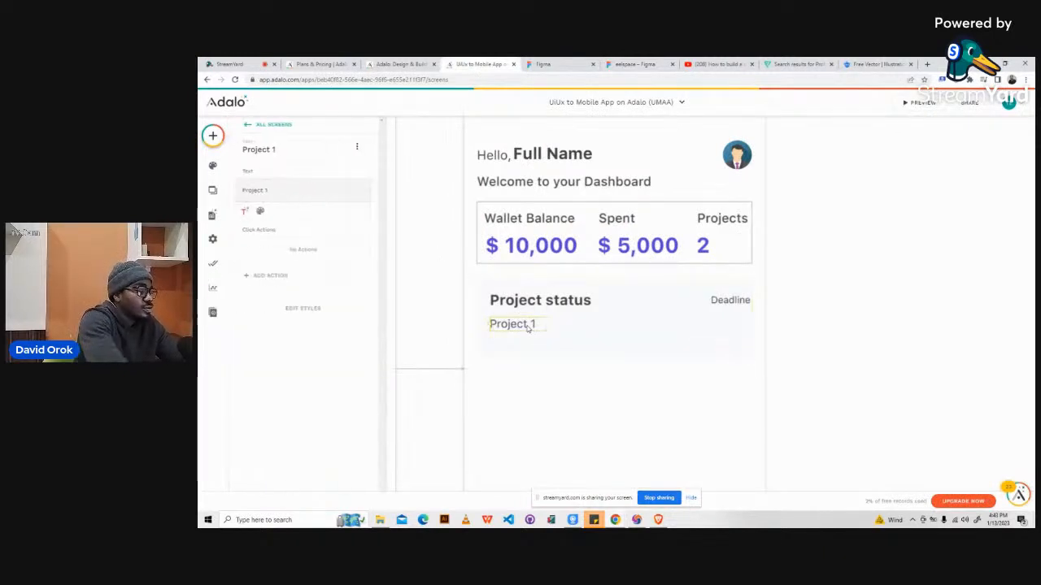
{"action": "left_click_drag", "start_coordinate": [528, 328], "coordinate": [634, 329]}
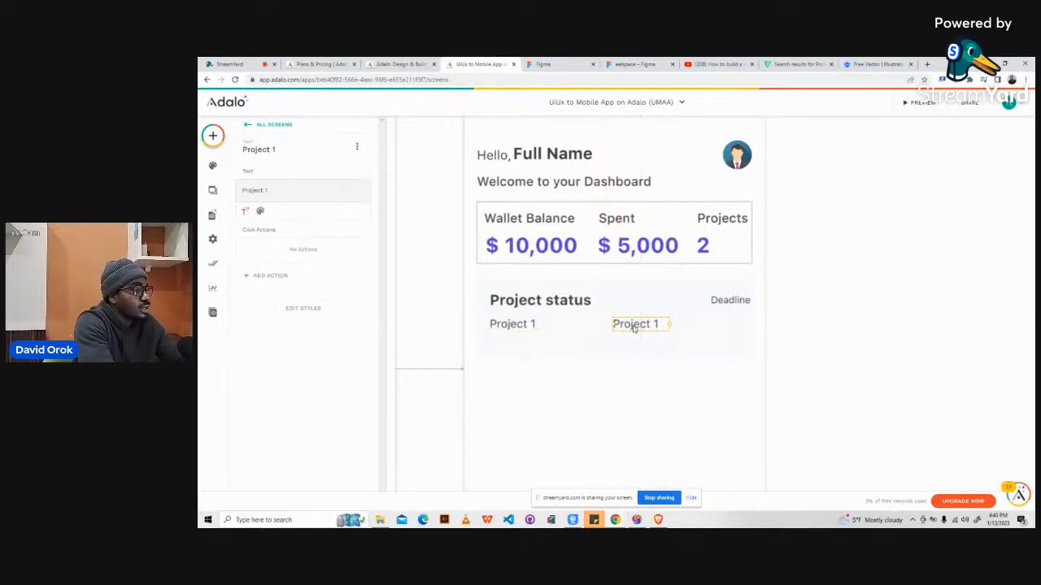
- Change the copied label's text to 'Completed', copied from the Figma design
{"action": "left_click", "coordinate": [625, 64]}
{"action": "double_click", "coordinate": [636, 213]}
{"action": "key", "text": "ctrl+c"}
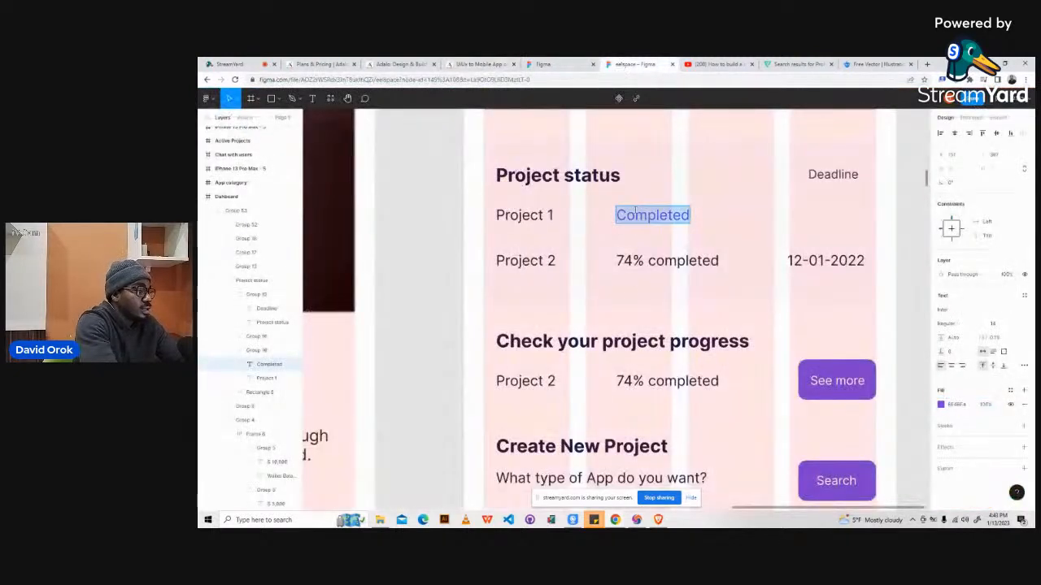
{"action": "left_click", "coordinate": [470, 64]}
{"action": "triple_click", "coordinate": [254, 191]}
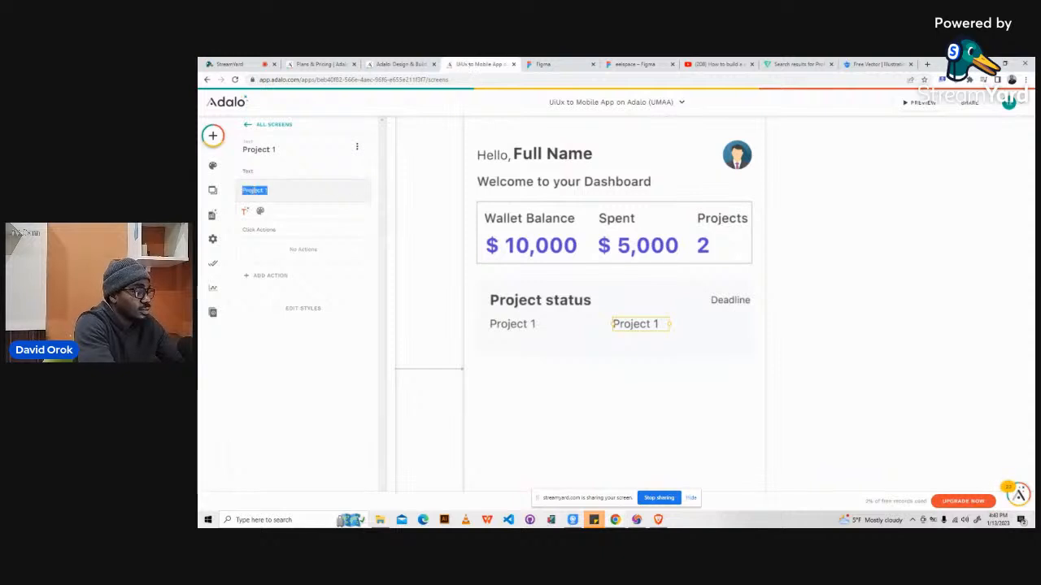
{"action": "key", "text": "ctrl+v"}
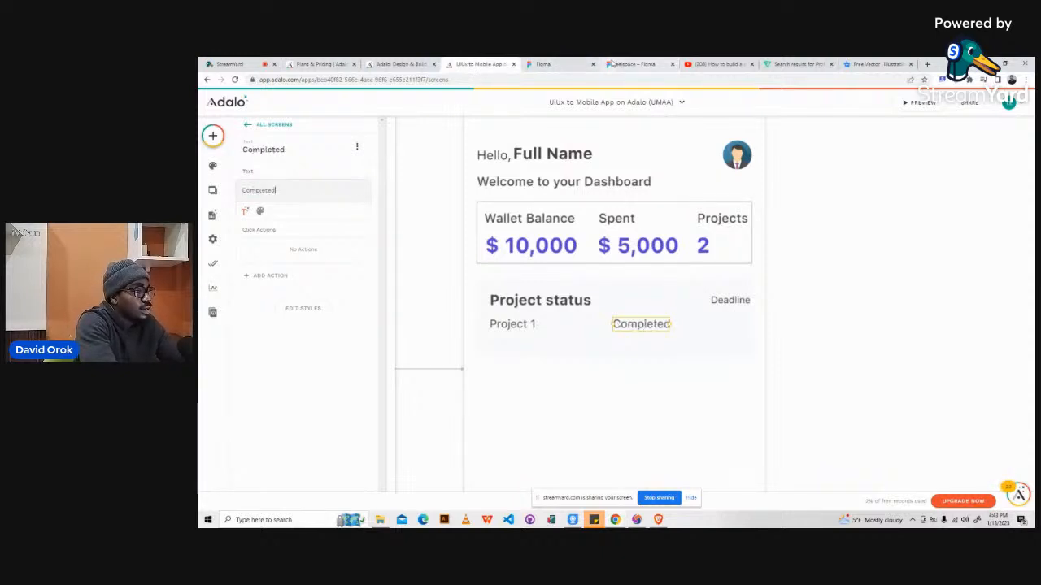
- Colour the Completed label purple using the hex value from Figma
{"action": "left_click", "coordinate": [634, 64]}
{"action": "left_click", "coordinate": [961, 407]}
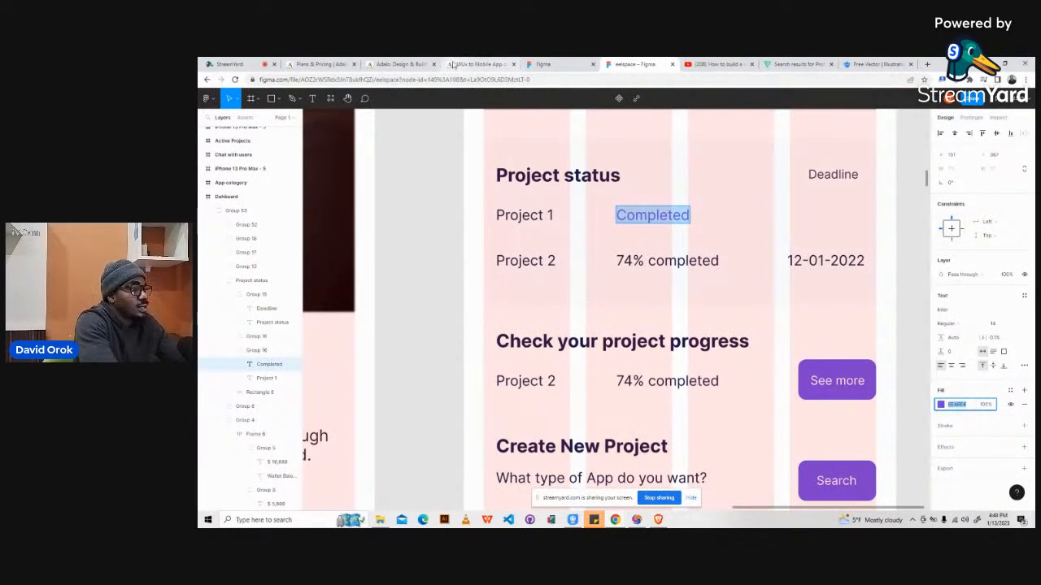
{"action": "left_click", "coordinate": [456, 65]}
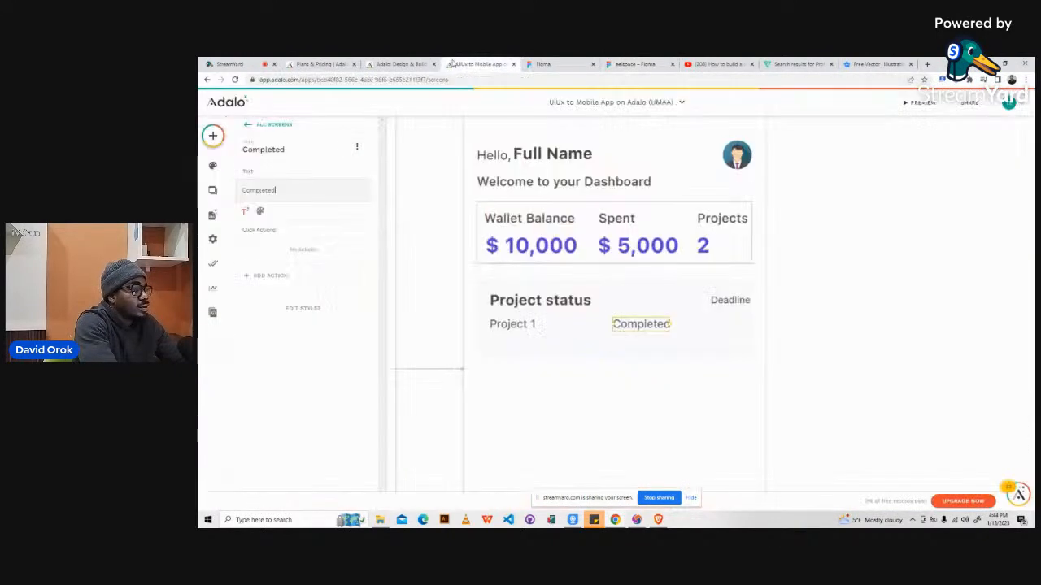
{"action": "left_click", "coordinate": [257, 210]}
{"action": "left_click", "coordinate": [363, 211]}
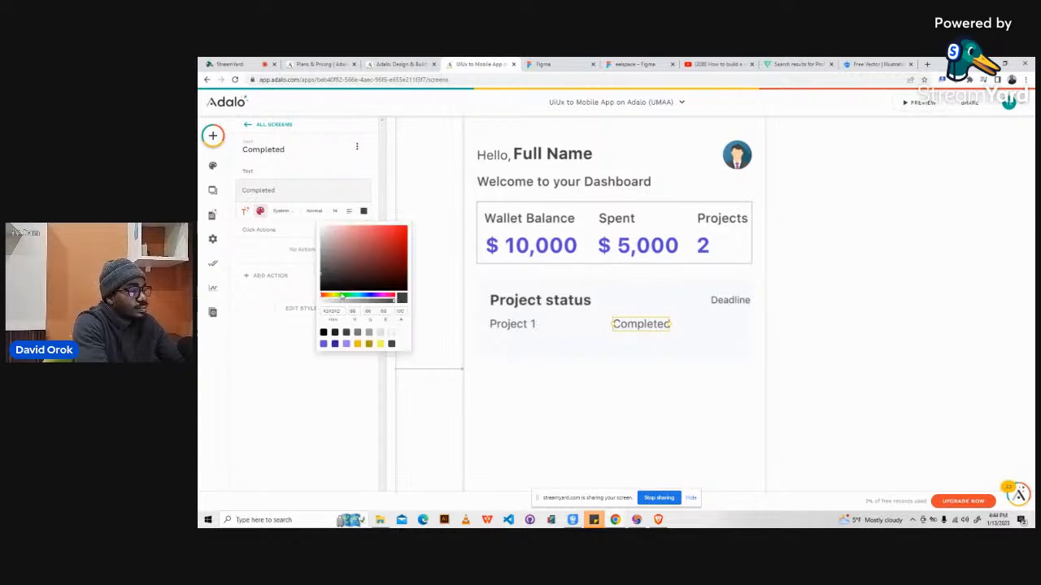
{"action": "left_click", "coordinate": [329, 311]}
{"action": "double_click", "coordinate": [330, 311]}
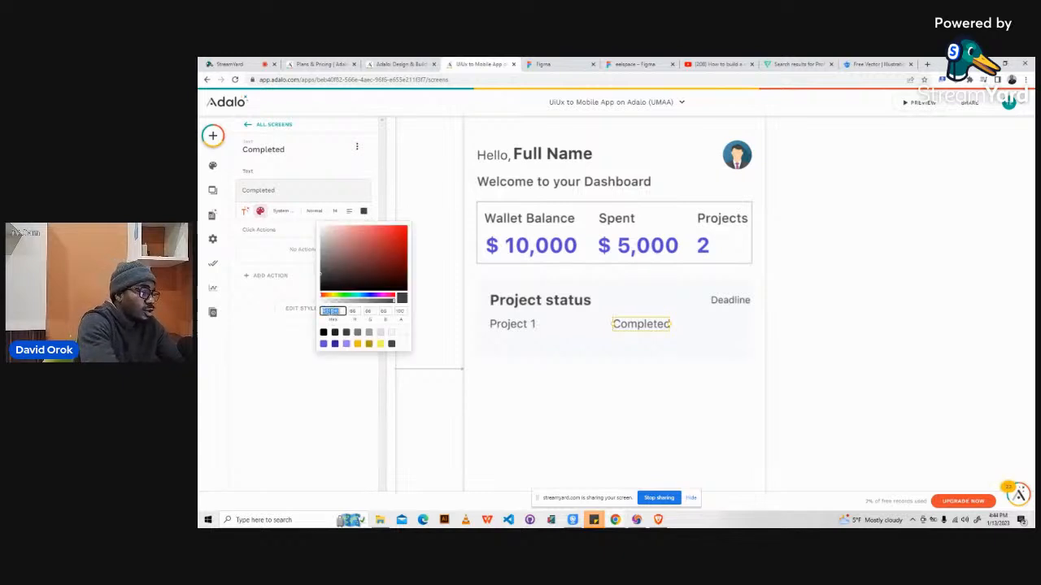
{"action": "key", "text": "ctrl+v"}
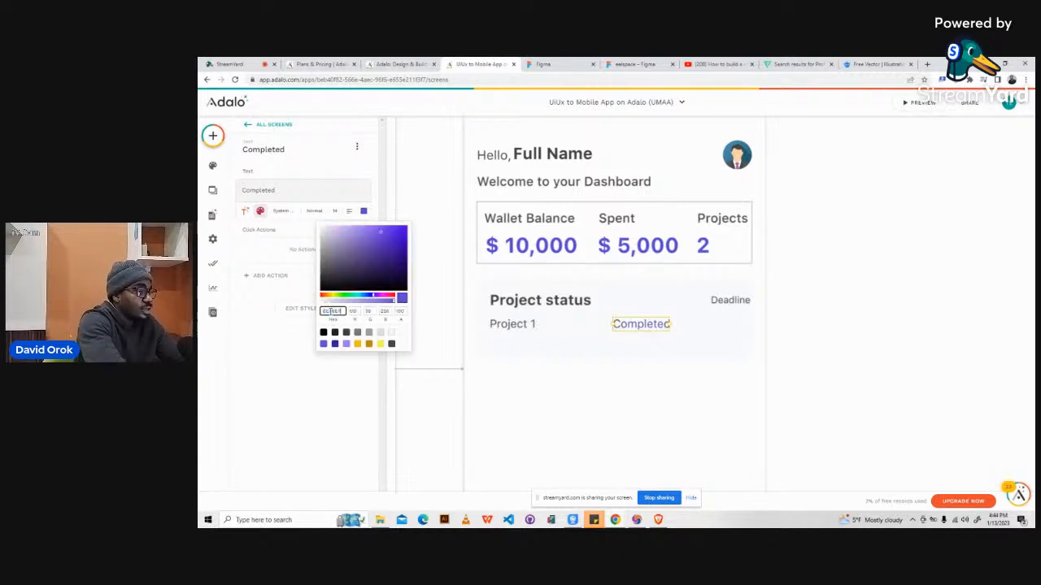
{"action": "left_click", "coordinate": [328, 376]}
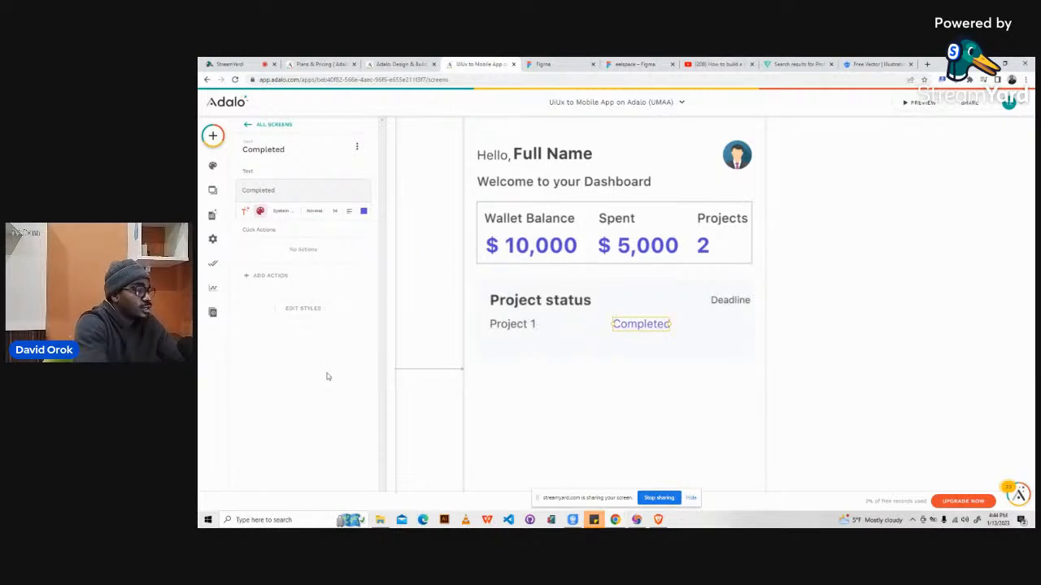
{"action": "left_click", "coordinate": [623, 379]}
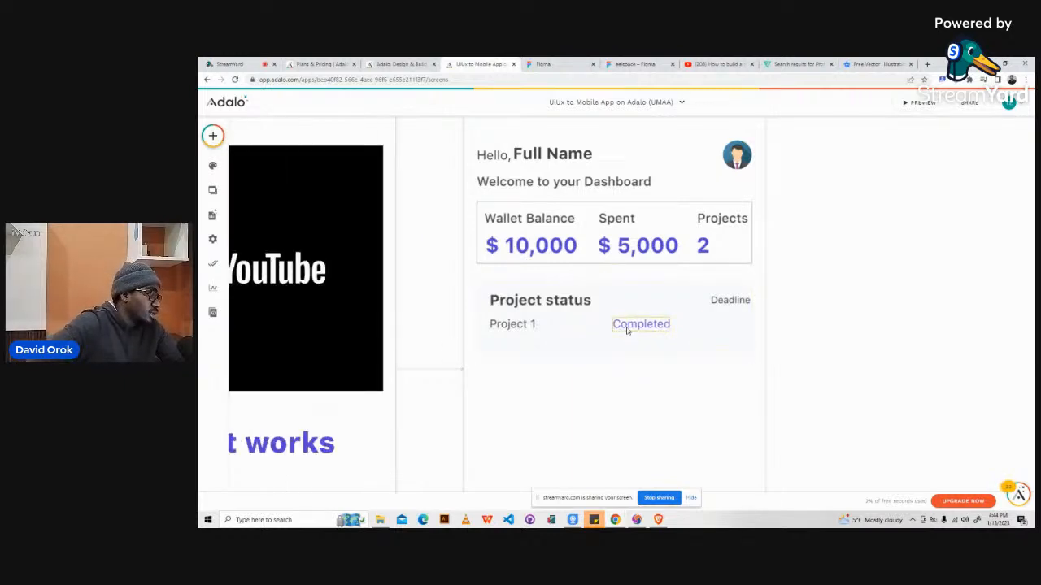
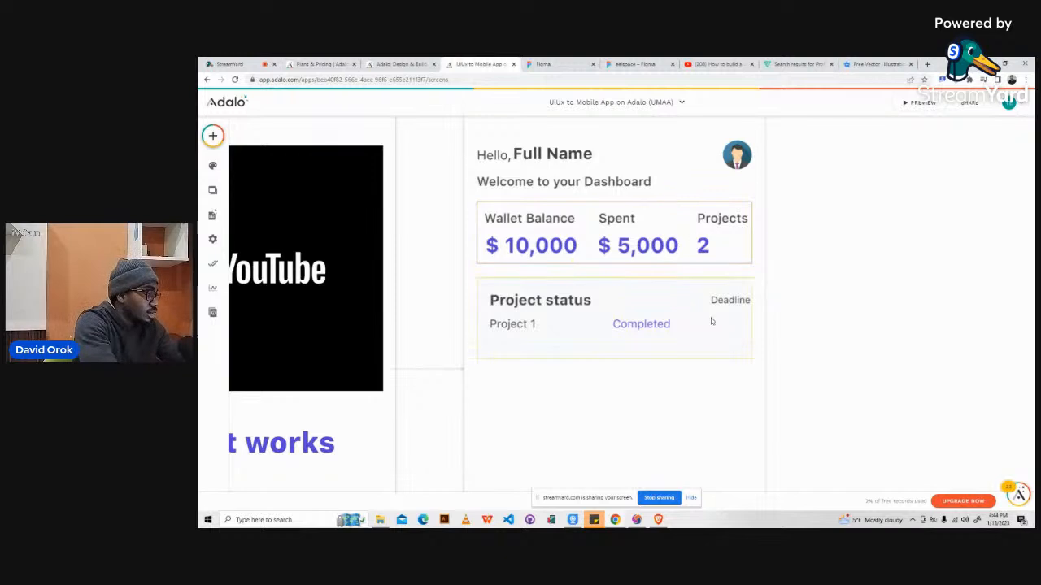
- Duplicate the Project 1 label after checking the Project status layout in Figma
{"action": "left_click", "coordinate": [728, 305]}
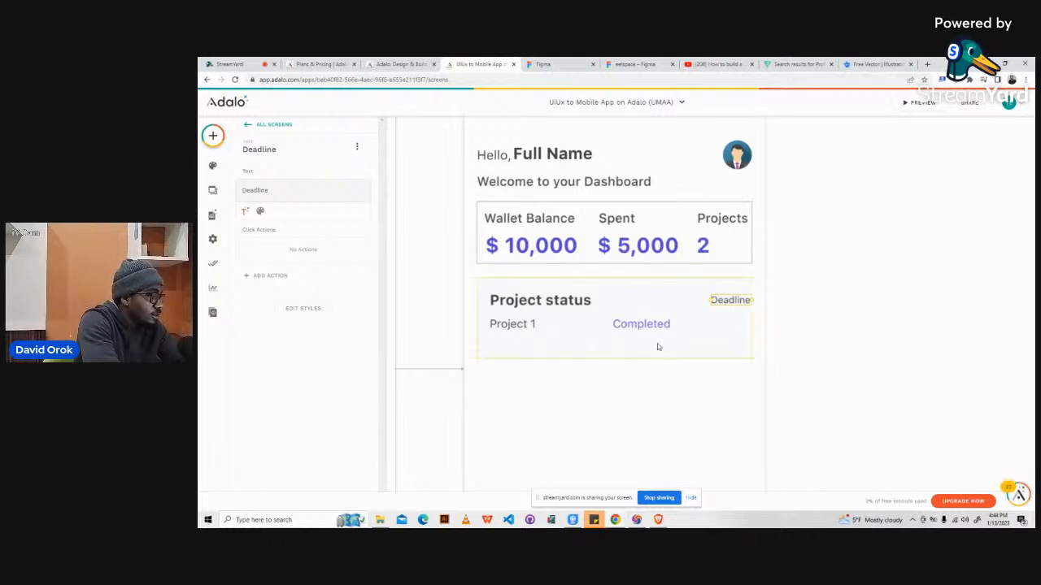
{"action": "left_click", "coordinate": [646, 66]}
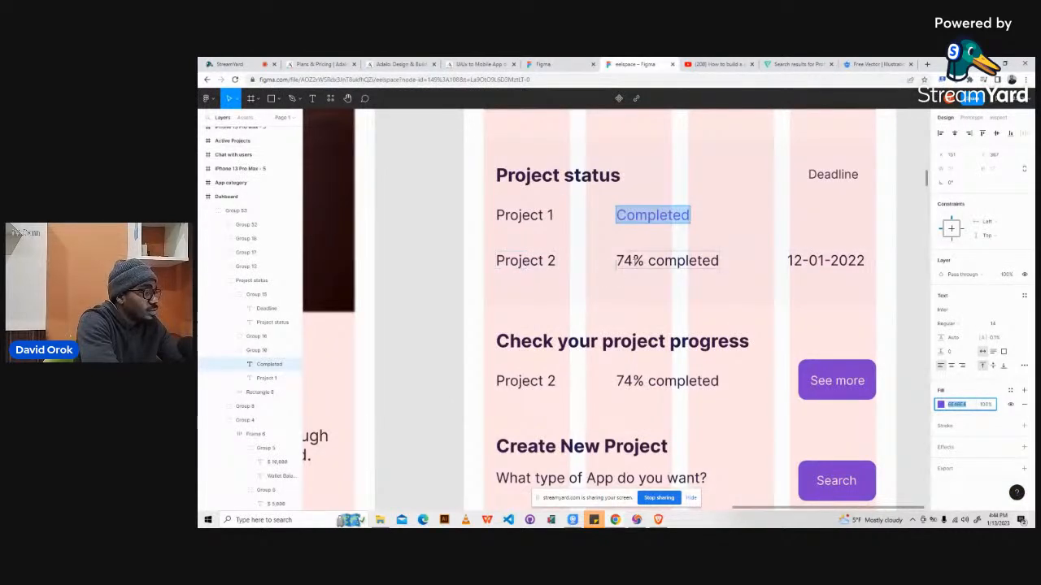
{"action": "left_click", "coordinate": [459, 63]}
{"action": "left_click", "coordinate": [514, 325]}
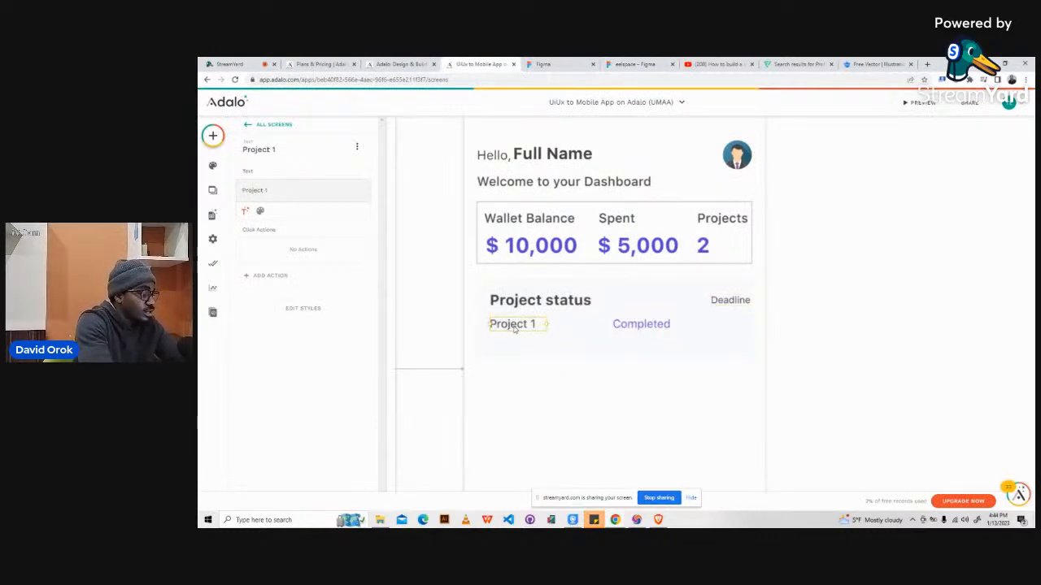
{"action": "key", "text": "ctrl+d"}
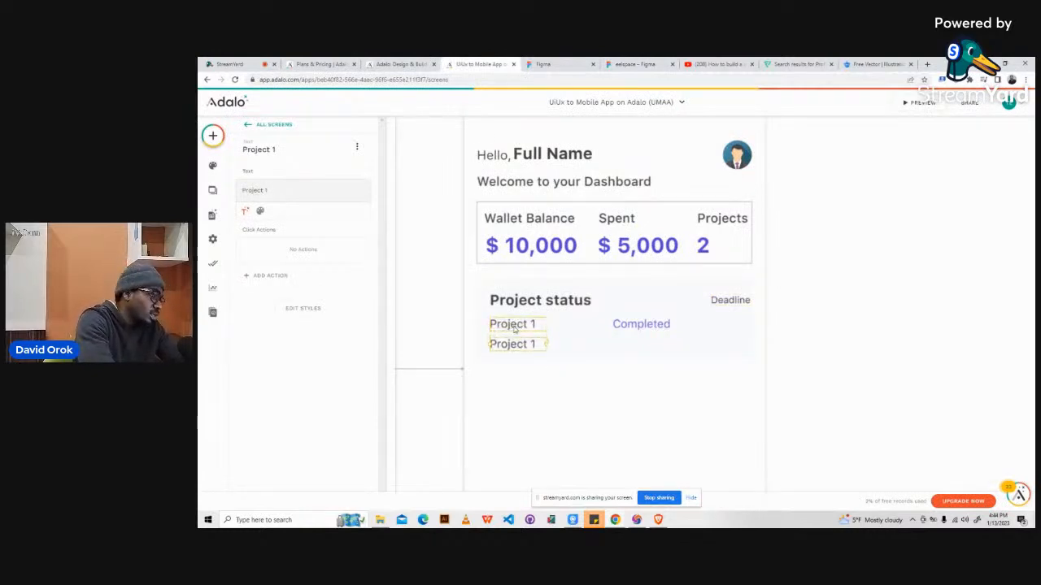
{"action": "left_click", "coordinate": [651, 64]}
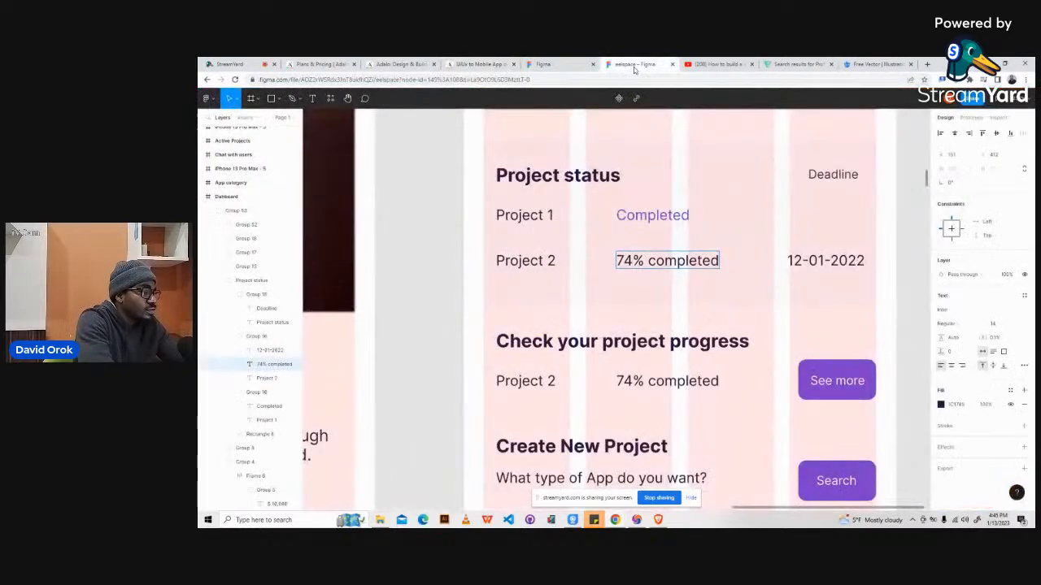
{"action": "left_click", "coordinate": [467, 64]}
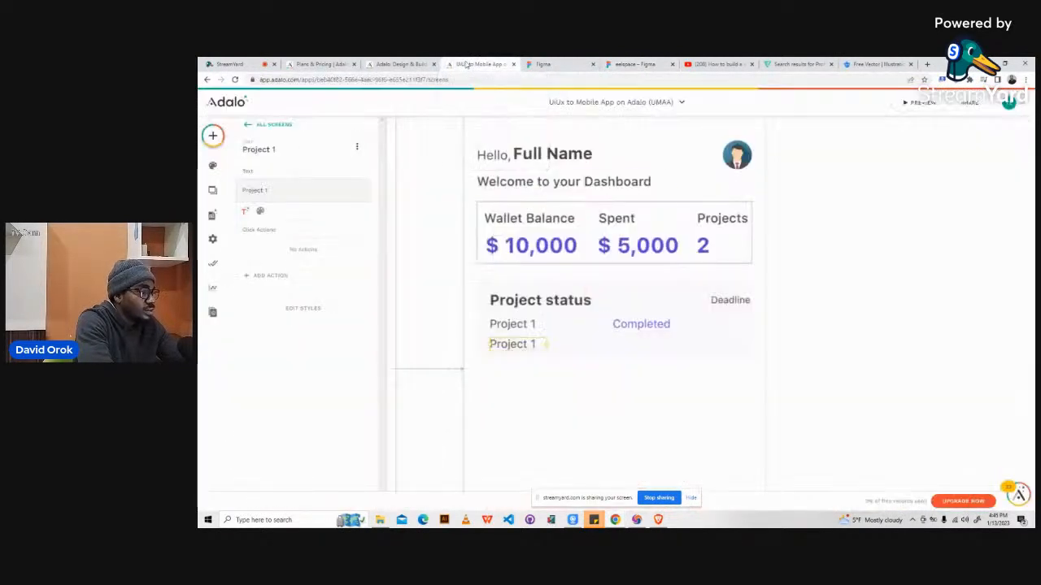
- Enlarge the Project status card and make the copy a 'Project 2' row with its own Completed copy
{"action": "left_click", "coordinate": [562, 334]}
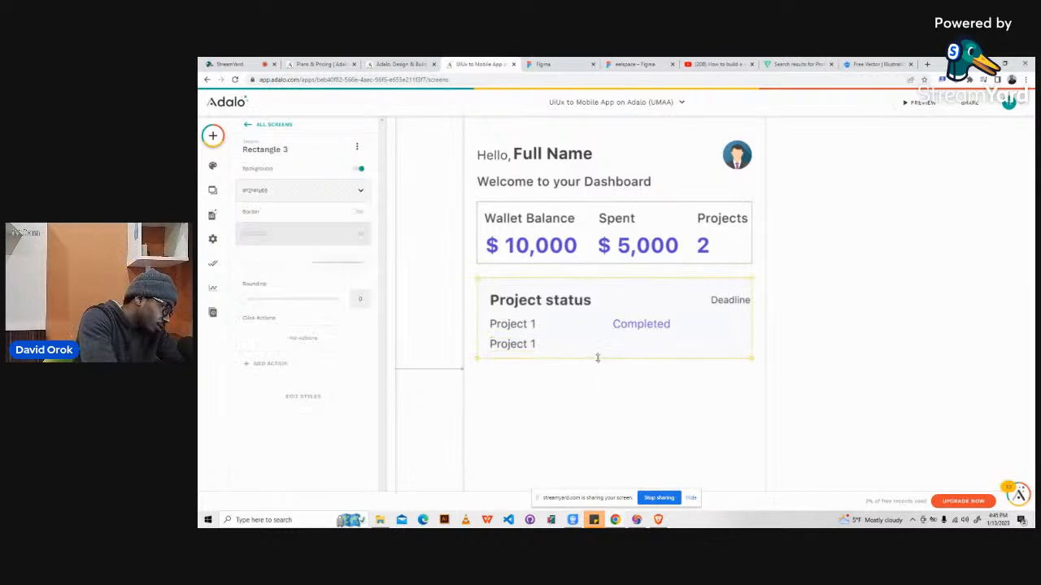
{"action": "left_click_drag", "start_coordinate": [598, 359], "coordinate": [604, 386]}
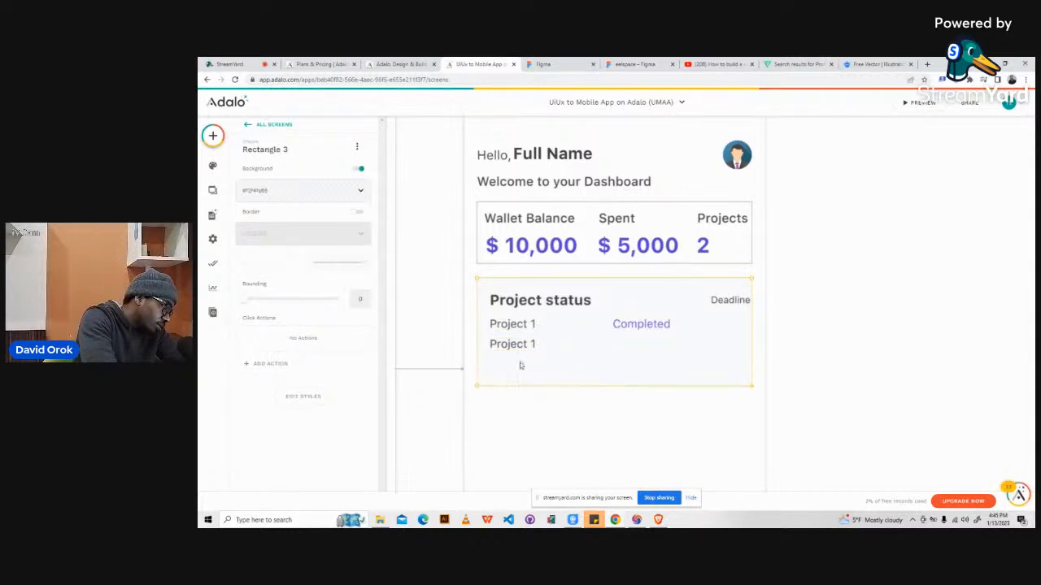
{"action": "left_click_drag", "start_coordinate": [514, 350], "coordinate": [514, 366]}
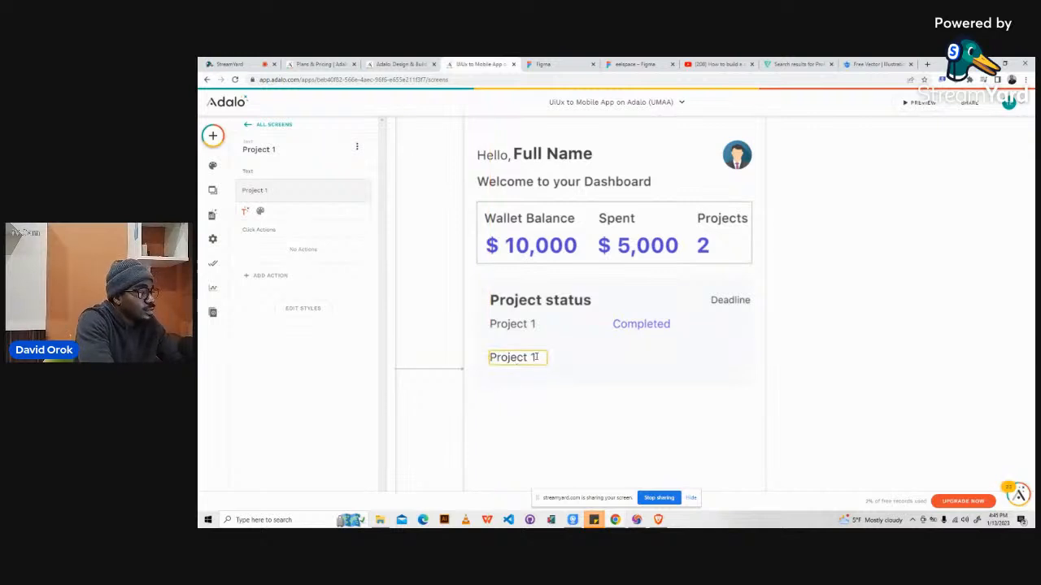
{"action": "type", "text": "2"}
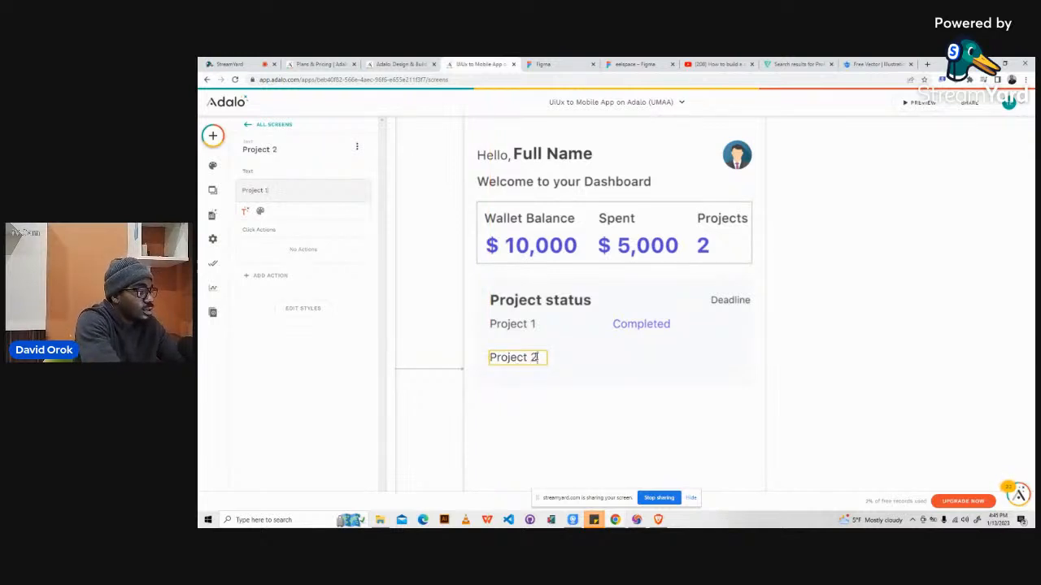
{"action": "left_click", "coordinate": [577, 433]}
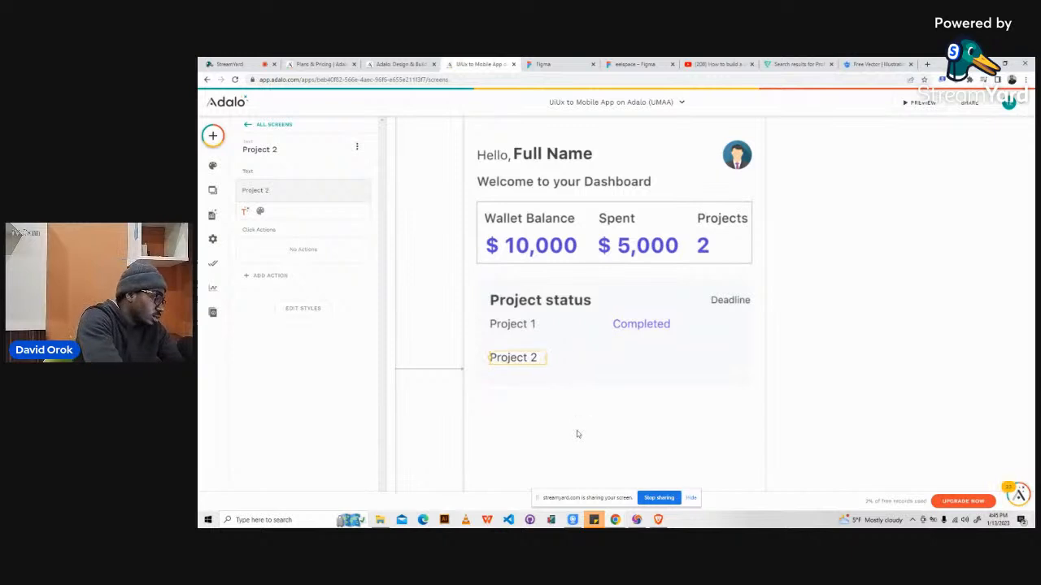
{"action": "left_click", "coordinate": [622, 326]}
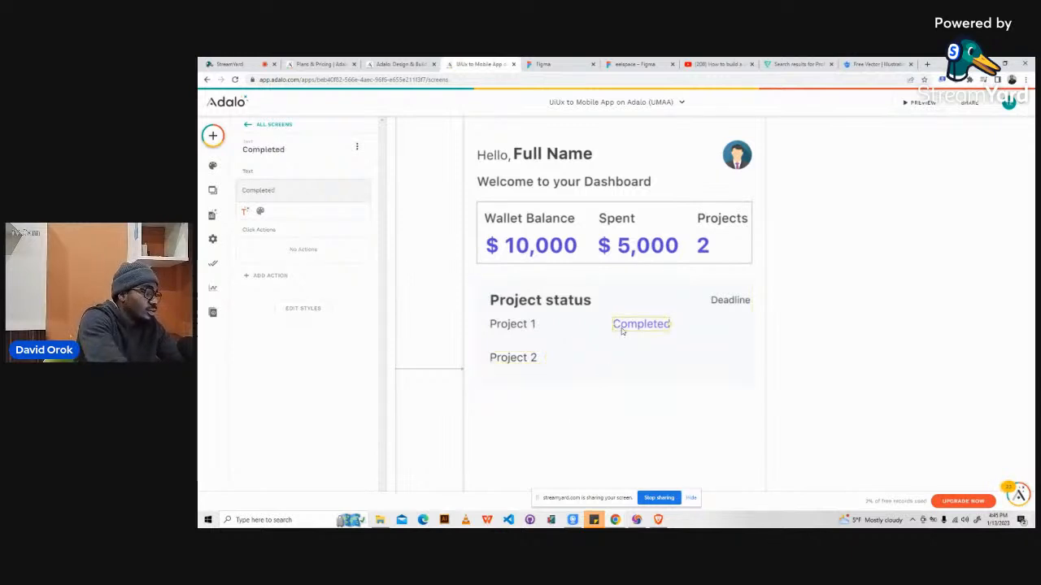
{"action": "left_click_drag", "start_coordinate": [628, 327], "coordinate": [634, 361]}
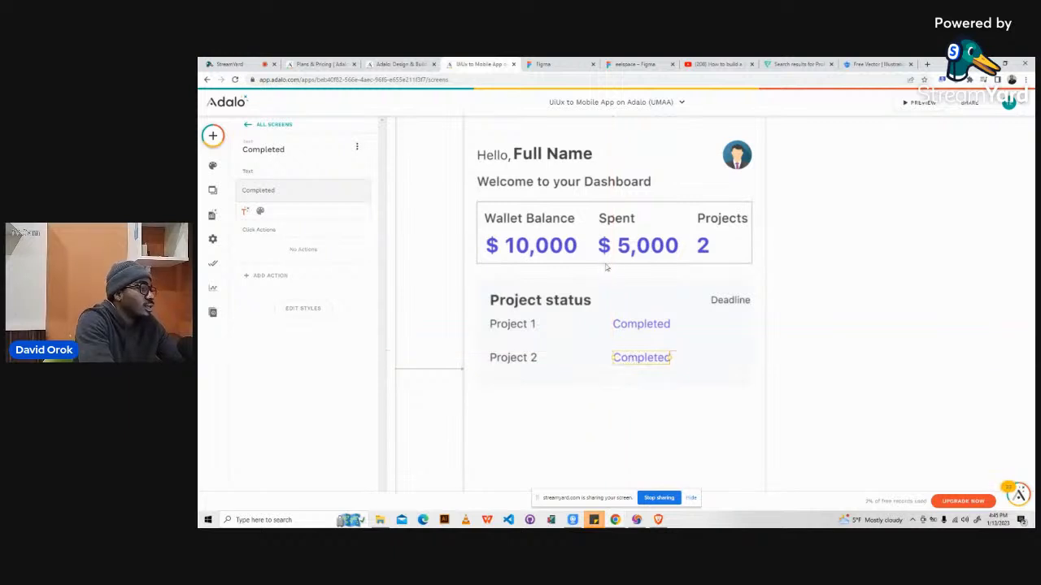
- Change Project 2's status to '74% completed', copied from Figma, and widen it onto one line
{"action": "left_click", "coordinate": [616, 63]}
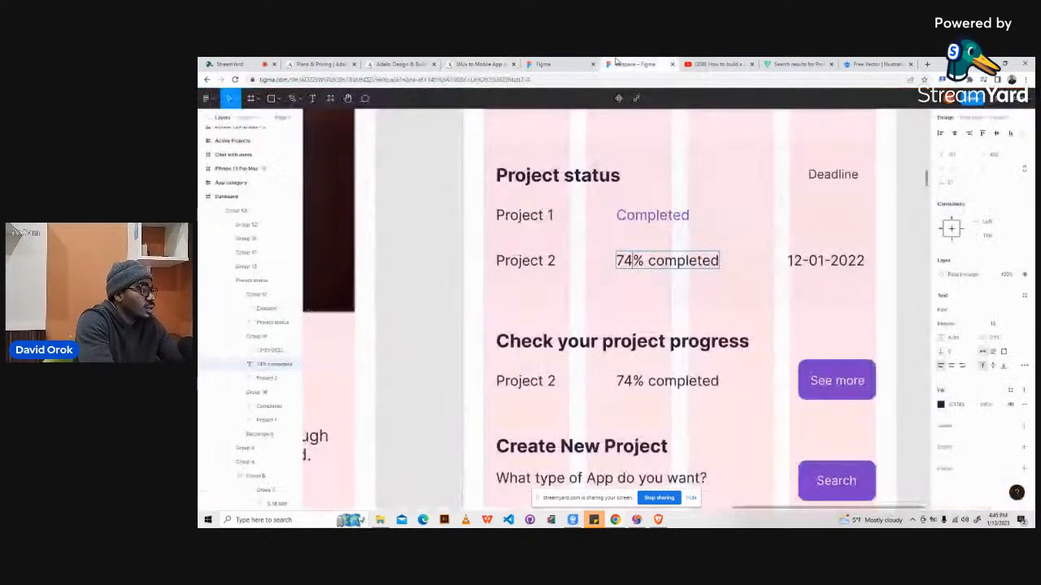
{"action": "key", "text": "ctrl+a"}
{"action": "key", "text": "ctrl+c"}
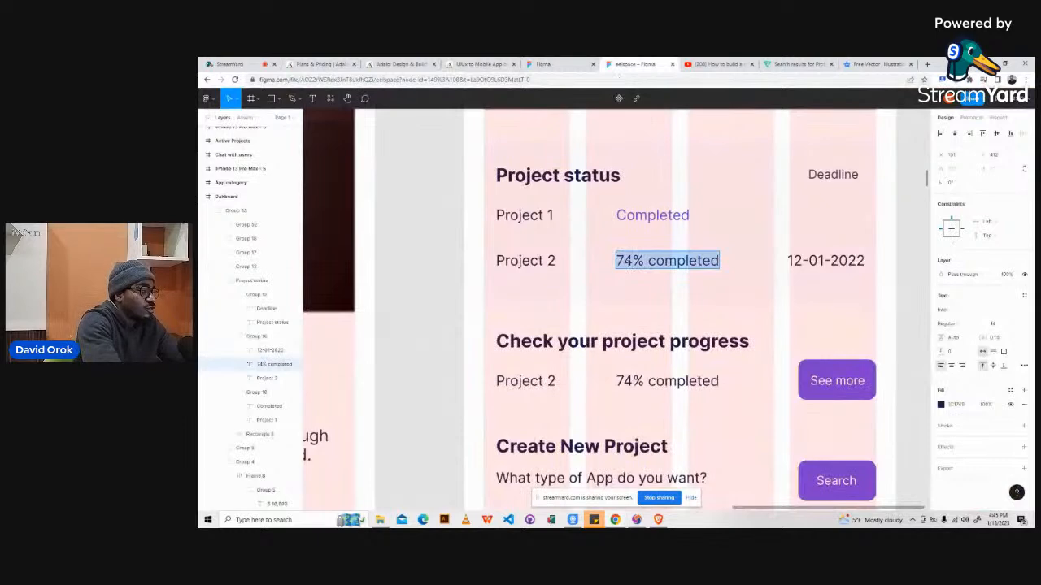
{"action": "left_click", "coordinate": [481, 63]}
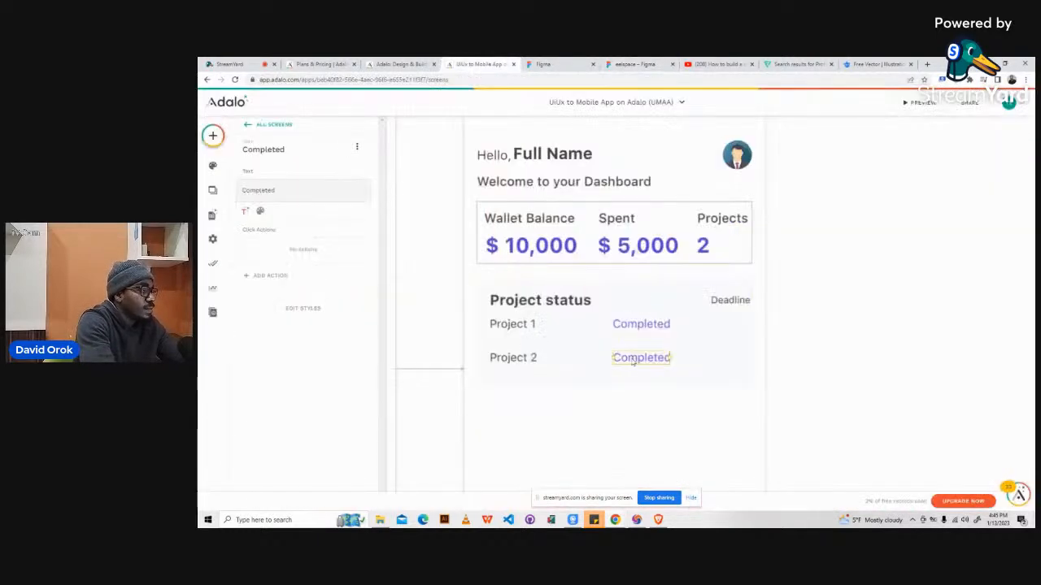
{"action": "double_click", "coordinate": [251, 190]}
{"action": "key", "text": "ctrl+v"}
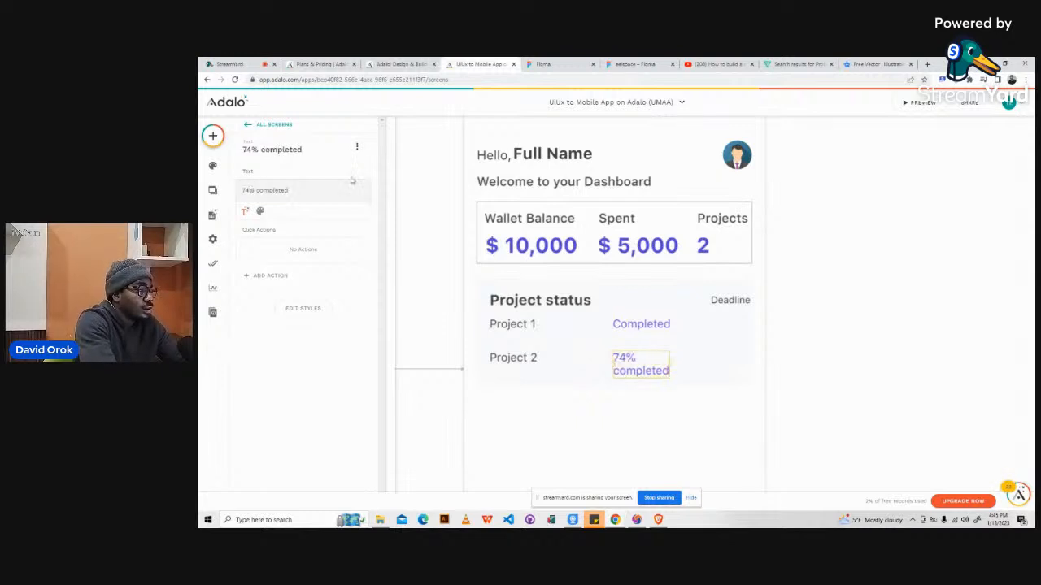
{"action": "left_click_drag", "start_coordinate": [671, 365], "coordinate": [698, 362]}
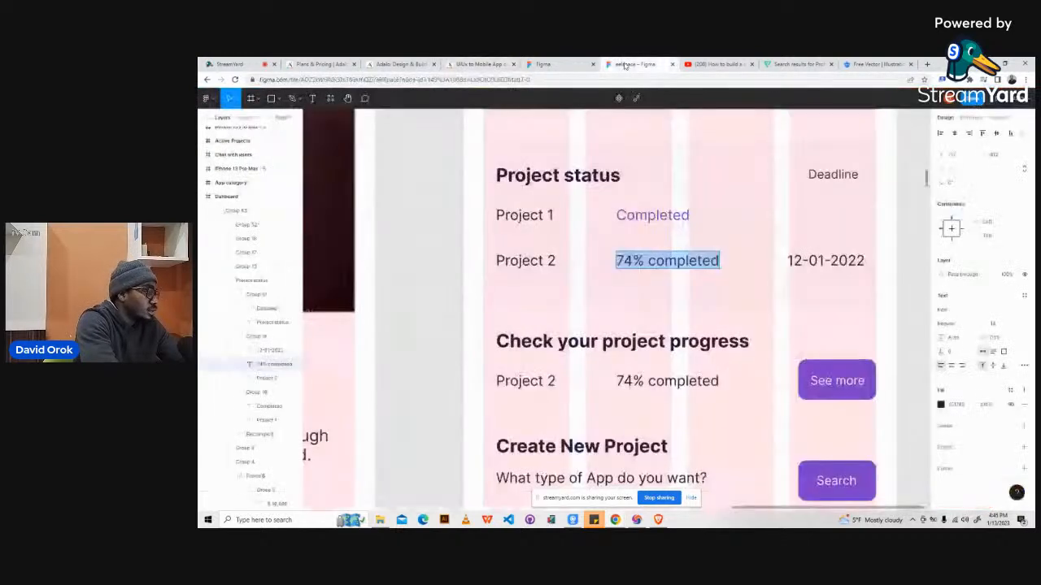
- Place a copy of the 74% completed text in Project 2's Deadline column
{"action": "left_click", "coordinate": [626, 65]}
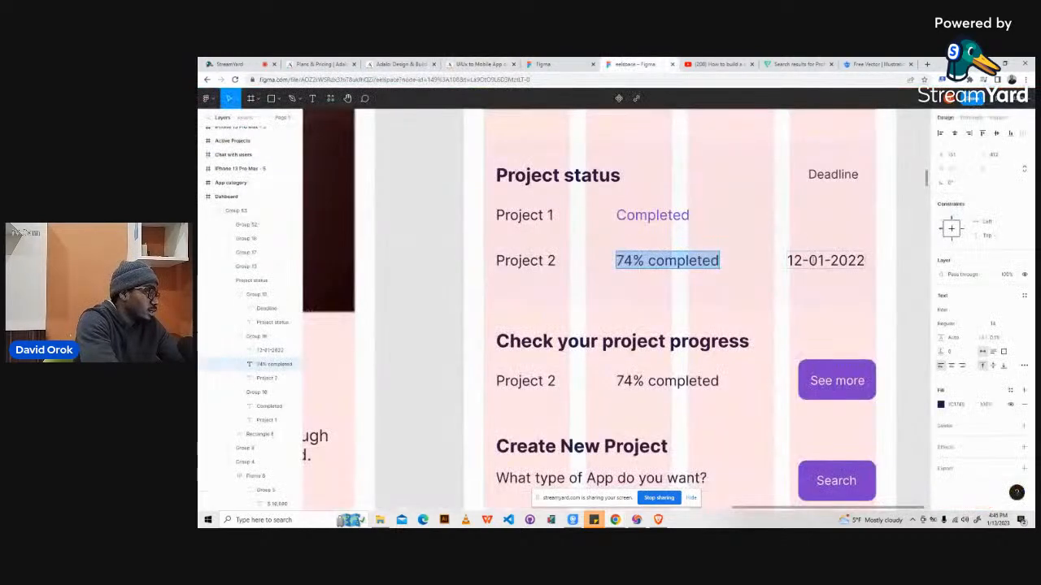
{"action": "left_click", "coordinate": [808, 261]}
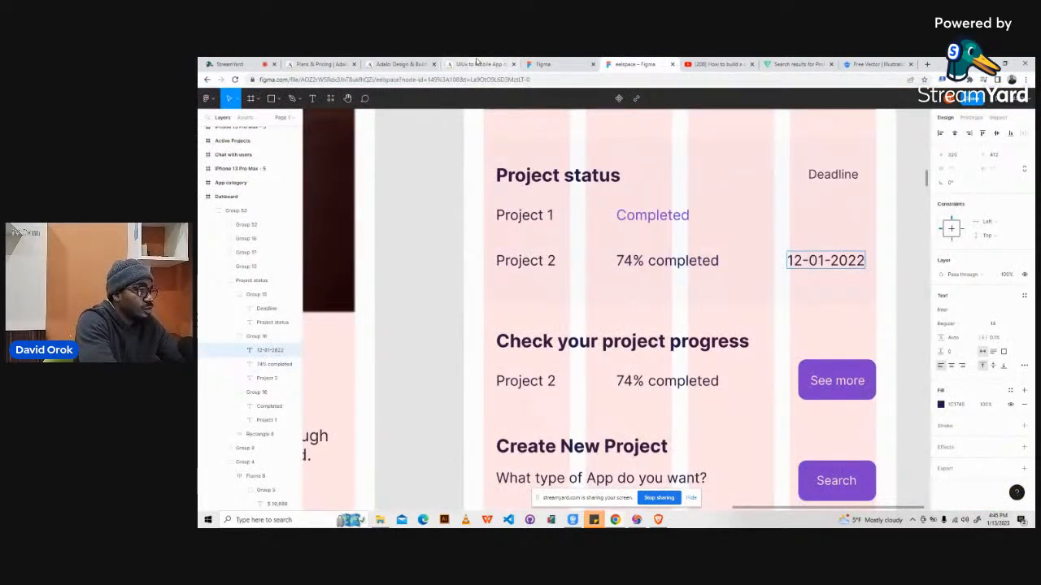
{"action": "left_click", "coordinate": [482, 64]}
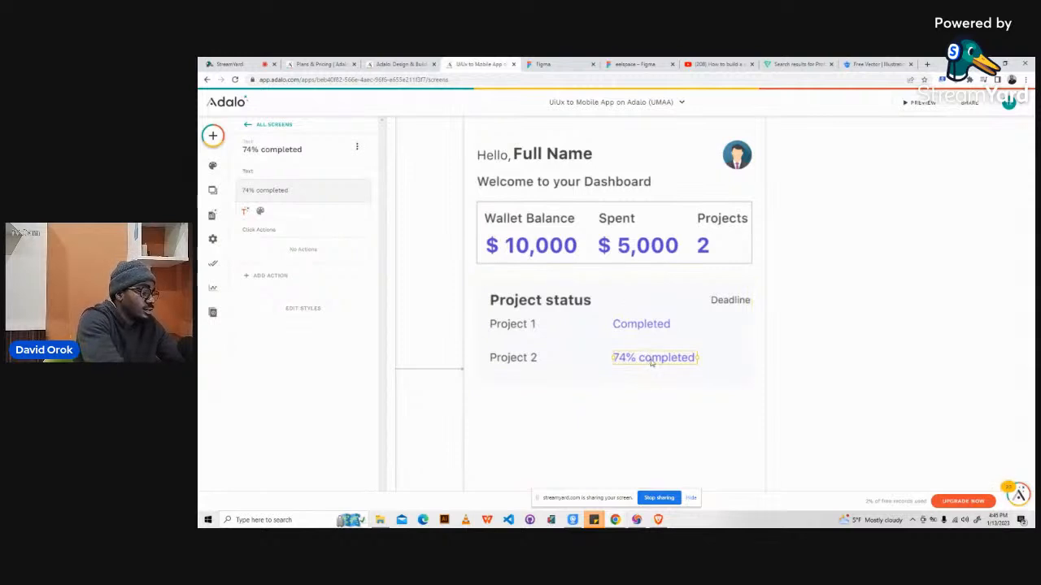
{"action": "left_click_drag", "start_coordinate": [651, 362], "coordinate": [789, 356]}
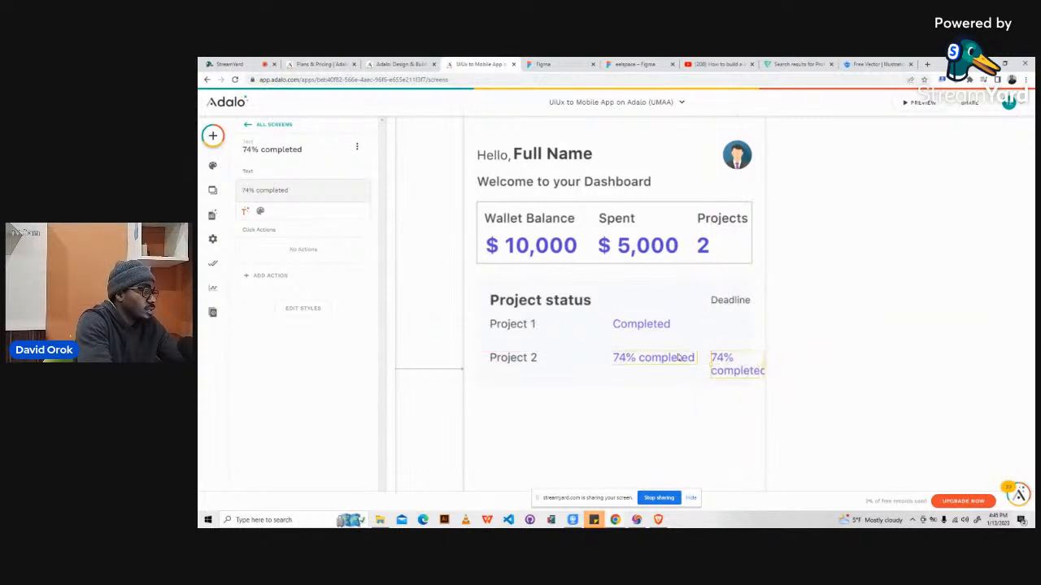
- Nudge both Completed status texts slightly left
{"action": "left_click", "coordinate": [640, 325]}
{"action": "left_click", "coordinate": [647, 363], "text": "shift"}
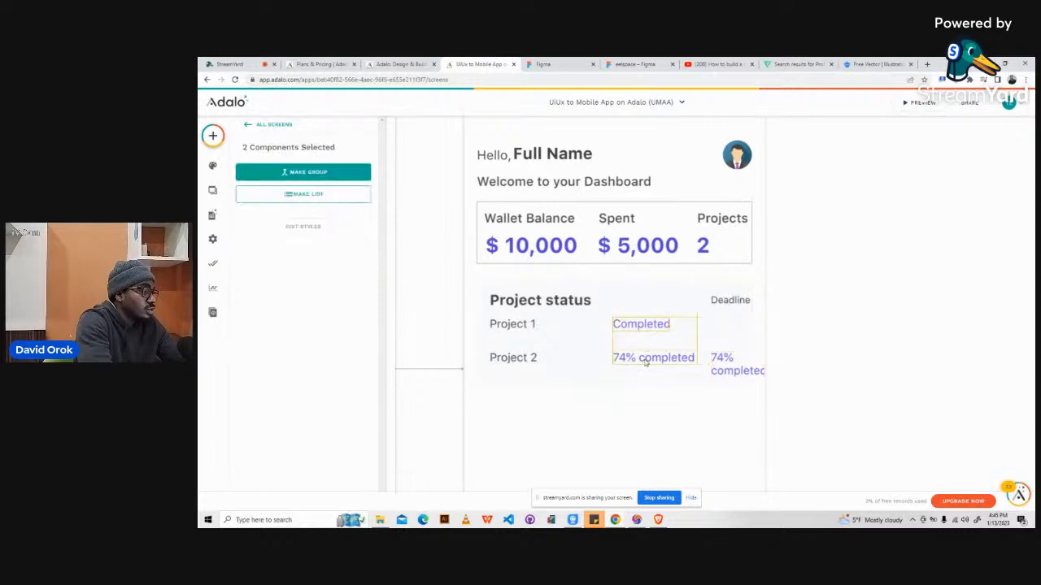
{"action": "key", "text": "Left"}
{"action": "key", "text": "Left"}
{"action": "key", "text": "Left"}
{"action": "key", "text": "Left"}
{"action": "key", "text": "Left"}
{"action": "key", "text": "Left"}
{"action": "key", "text": "Left"}
{"action": "key", "text": "Left"}
{"action": "key", "text": "Left"}
{"action": "key", "text": "Left"}
{"action": "key", "text": "Left"}
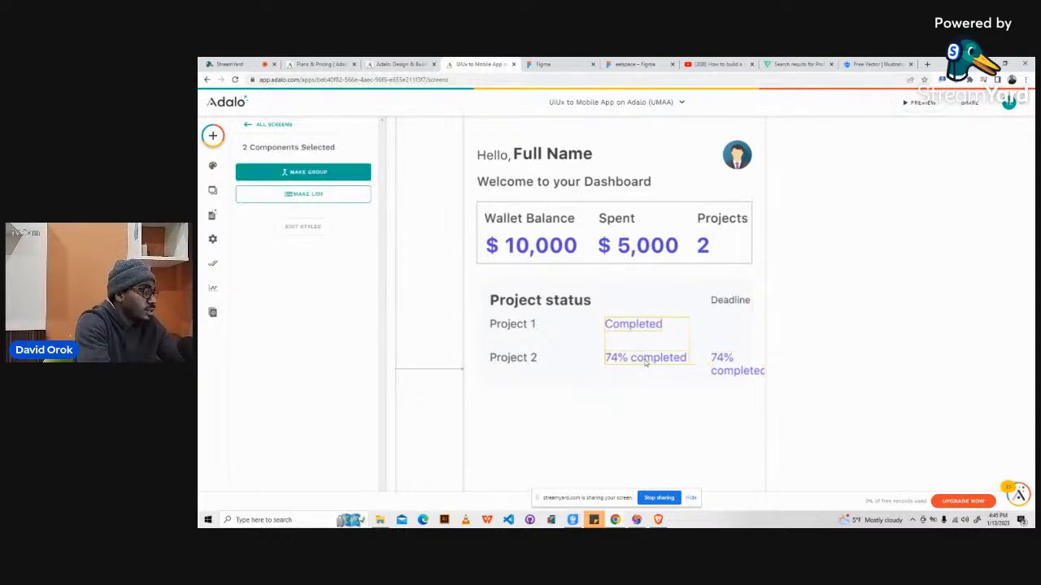
- Set Project 2's deadline text to '12-01-2022', copied from the Figma design
{"action": "left_click", "coordinate": [717, 358]}
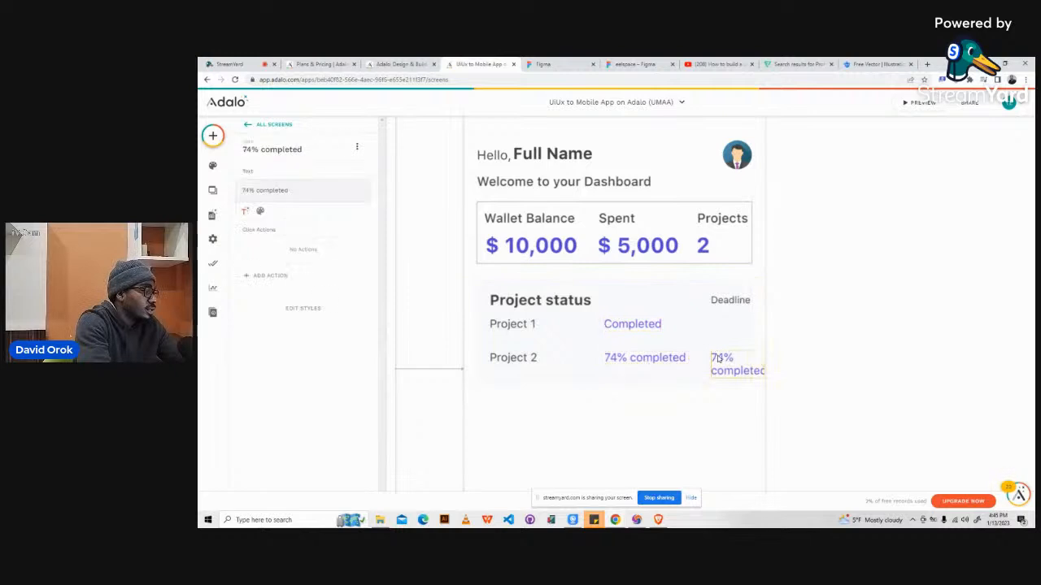
{"action": "left_click", "coordinate": [636, 63]}
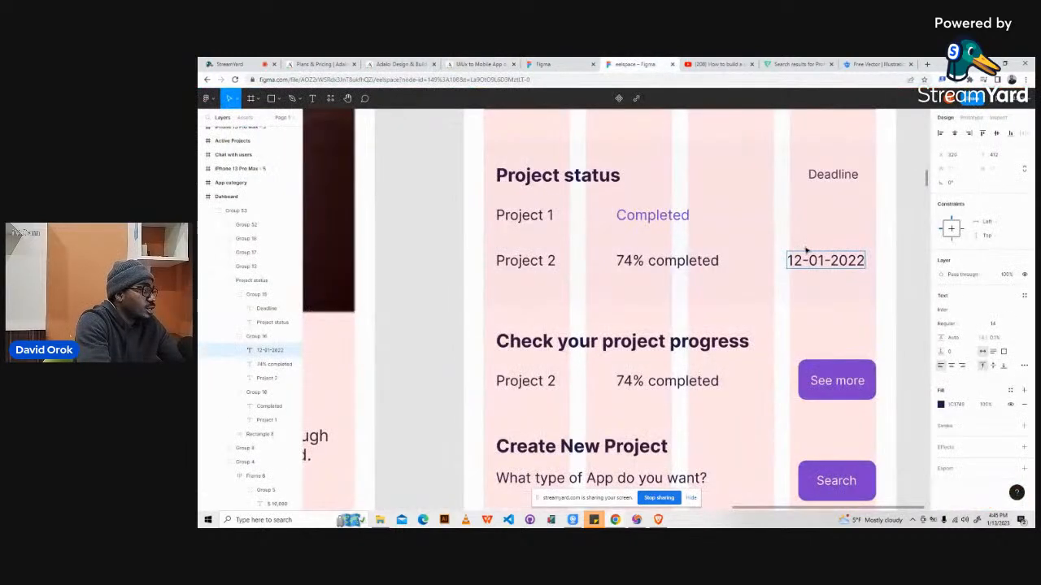
{"action": "double_click", "coordinate": [803, 260]}
{"action": "key", "text": "ctrl+c"}
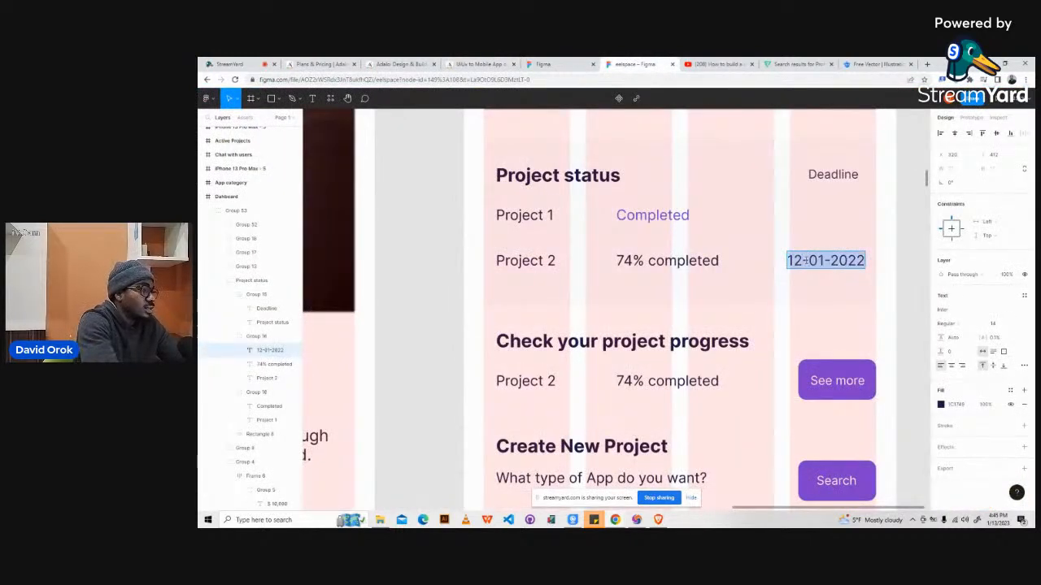
{"action": "left_click", "coordinate": [480, 63]}
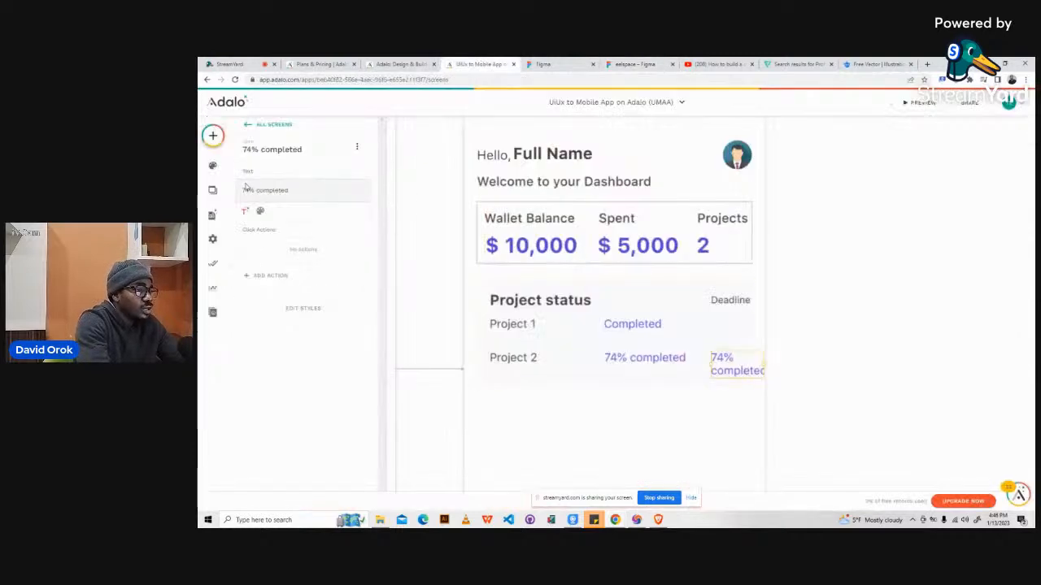
{"action": "triple_click", "coordinate": [243, 189]}
{"action": "key", "text": "ctrl+v"}
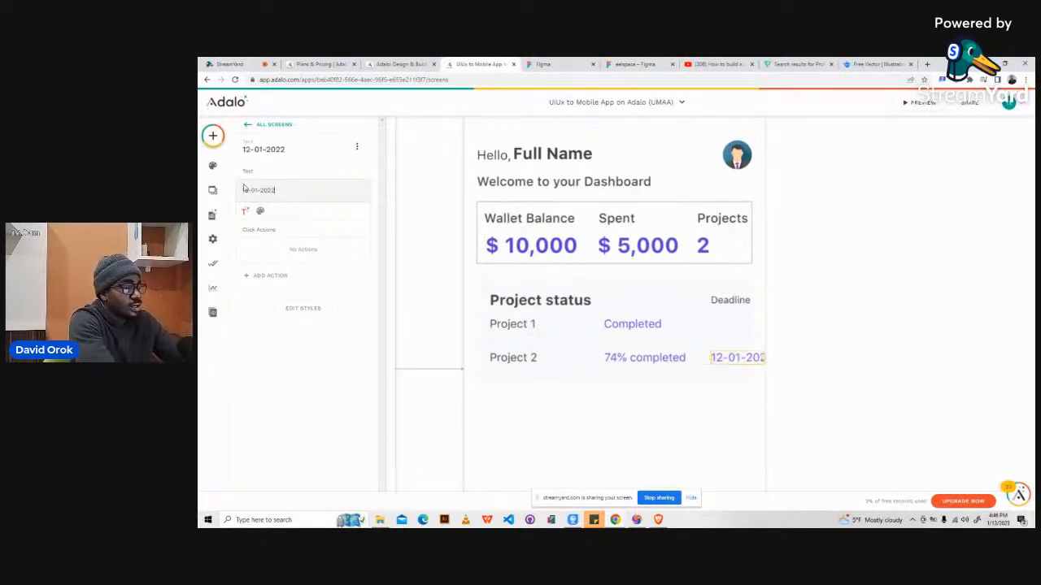
- Shift the Deadline column and the Completed / 74% completed statuses two nudges left
{"action": "left_click", "coordinate": [727, 302]}
{"action": "left_click", "coordinate": [740, 363], "text": "shift"}
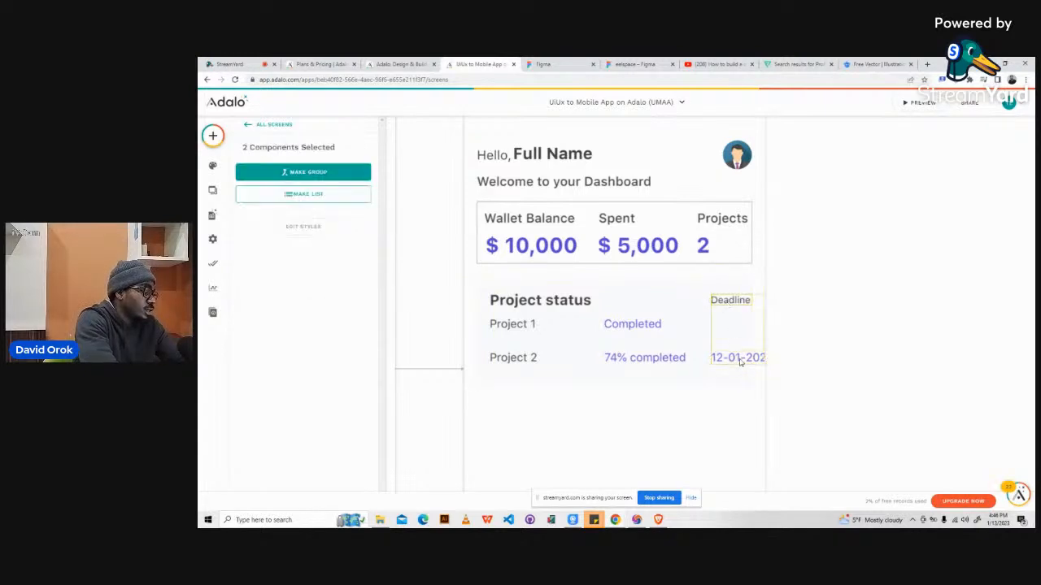
{"action": "key", "text": "Left"}
{"action": "key", "text": "Left"}
{"action": "key", "text": "Left"}
{"action": "key", "text": "Left"}
{"action": "key", "text": "Left"}
{"action": "key", "text": "Left"}
{"action": "key", "text": "Left"}
{"action": "key", "text": "Left"}
{"action": "key", "text": "Left"}
{"action": "key", "text": "Left"}
{"action": "key", "text": "Left"}
{"action": "key", "text": "Left"}
{"action": "key", "text": "Left"}
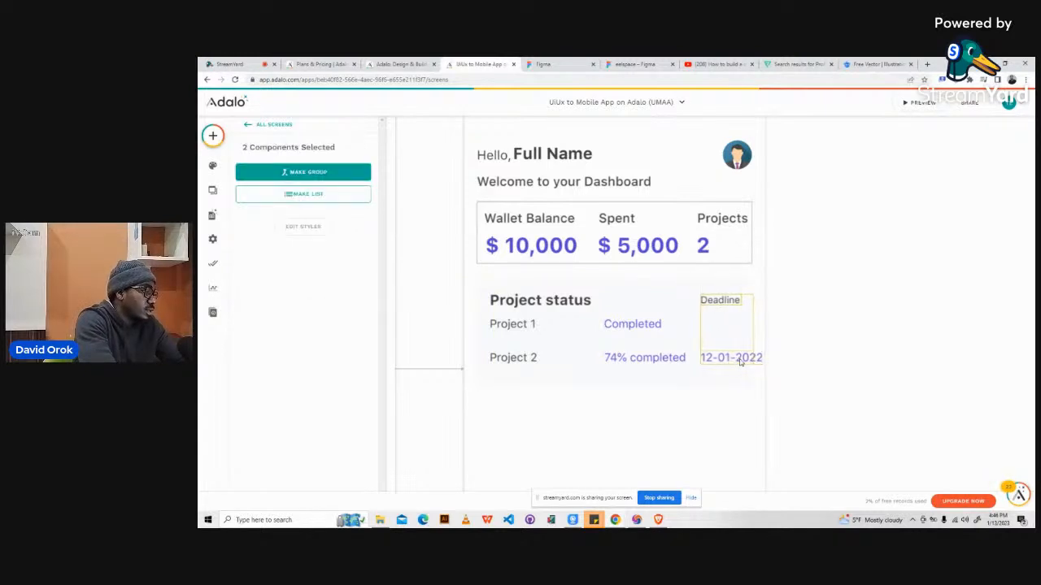
{"action": "key", "text": "Left"}
{"action": "key", "text": "Left"}
{"action": "key", "text": "Left"}
{"action": "key", "text": "Left"}
{"action": "key", "text": "Left"}
{"action": "key", "text": "Left"}
{"action": "key", "text": "Left"}
{"action": "key", "text": "Left"}
{"action": "key", "text": "Left"}
{"action": "key", "text": "Left"}
{"action": "key", "text": "Left"}
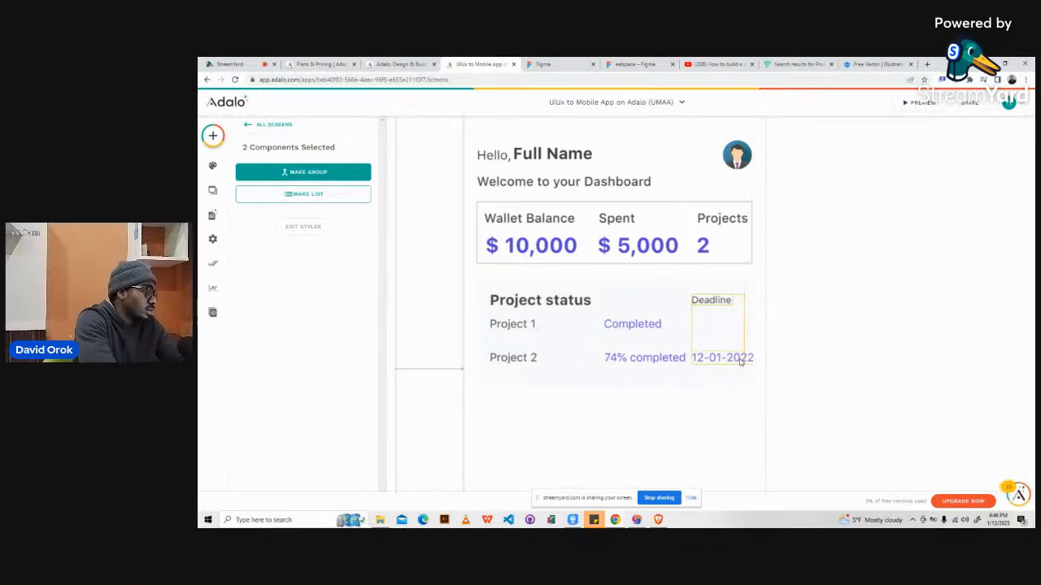
{"action": "left_click", "coordinate": [667, 359]}
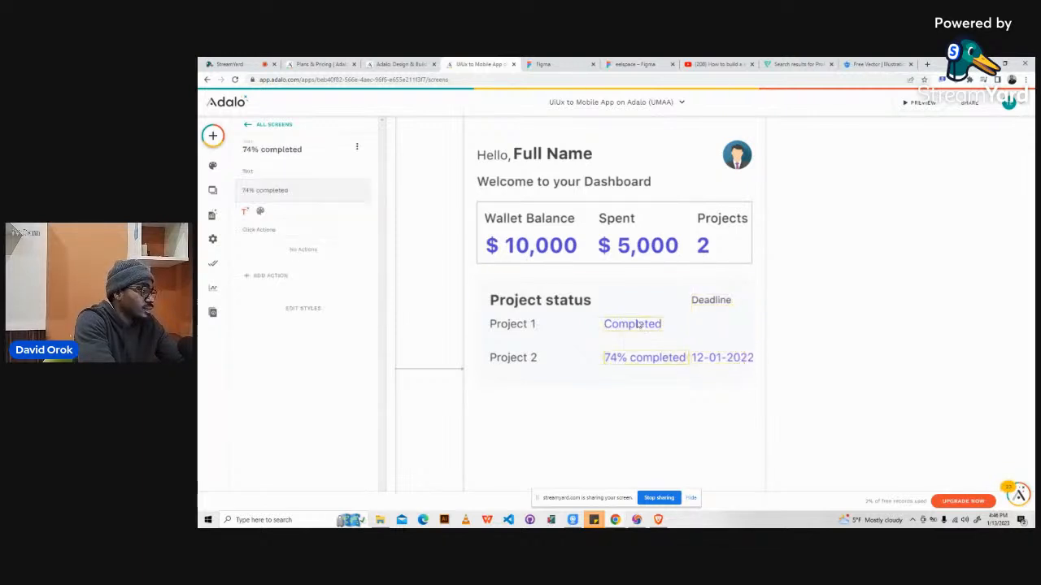
{"action": "left_click", "coordinate": [639, 325], "text": "shift"}
{"action": "key", "text": "Left"}
{"action": "key", "text": "Left"}
{"action": "key", "text": "Left"}
{"action": "key", "text": "Left"}
{"action": "key", "text": "Left"}
{"action": "key", "text": "Left"}
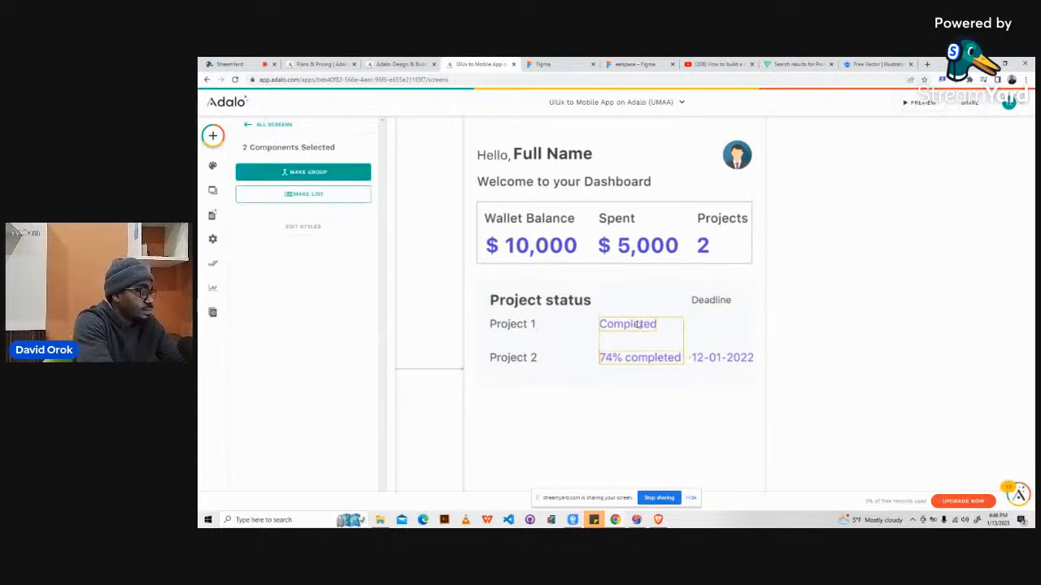
{"action": "key", "text": "Left"}
{"action": "key", "text": "Left"}
{"action": "key", "text": "Left"}
{"action": "left_click", "coordinate": [819, 287]}
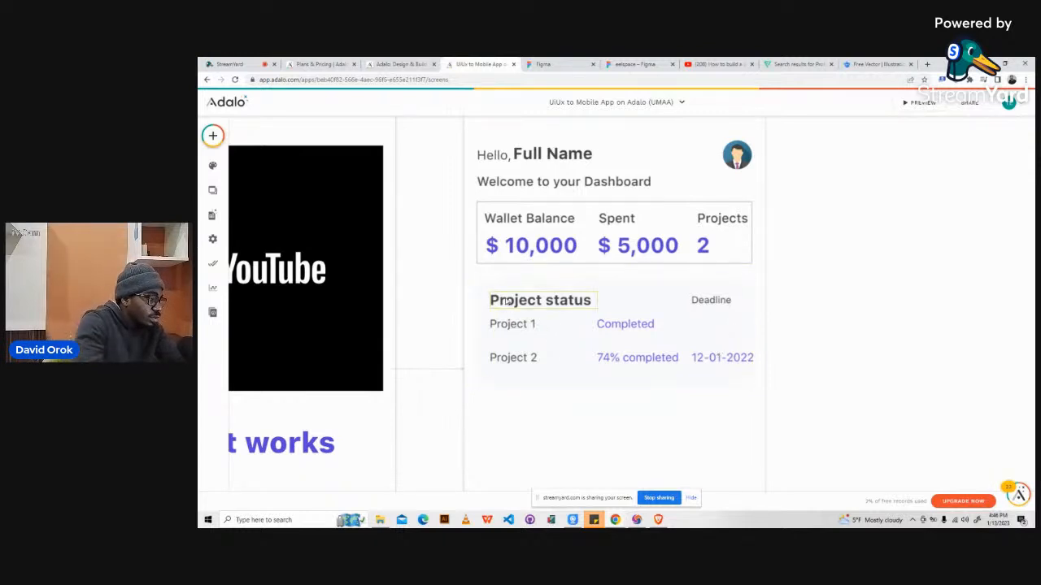
- Move the Project status, Project 1 and Project 2 texts slightly left
{"action": "left_click", "coordinate": [539, 301]}
{"action": "left_click", "coordinate": [508, 325], "text": "shift"}
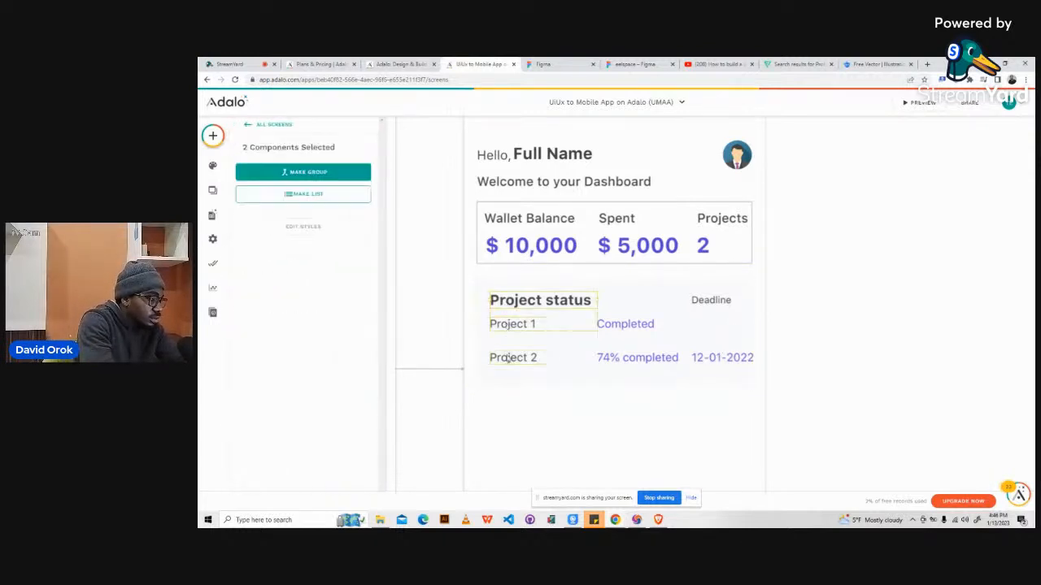
{"action": "left_click", "coordinate": [507, 359], "text": "shift"}
{"action": "left_click_drag", "start_coordinate": [508, 359], "coordinate": [503, 358]}
- Move the status and deadline columns left together
{"action": "left_click", "coordinate": [611, 324]}
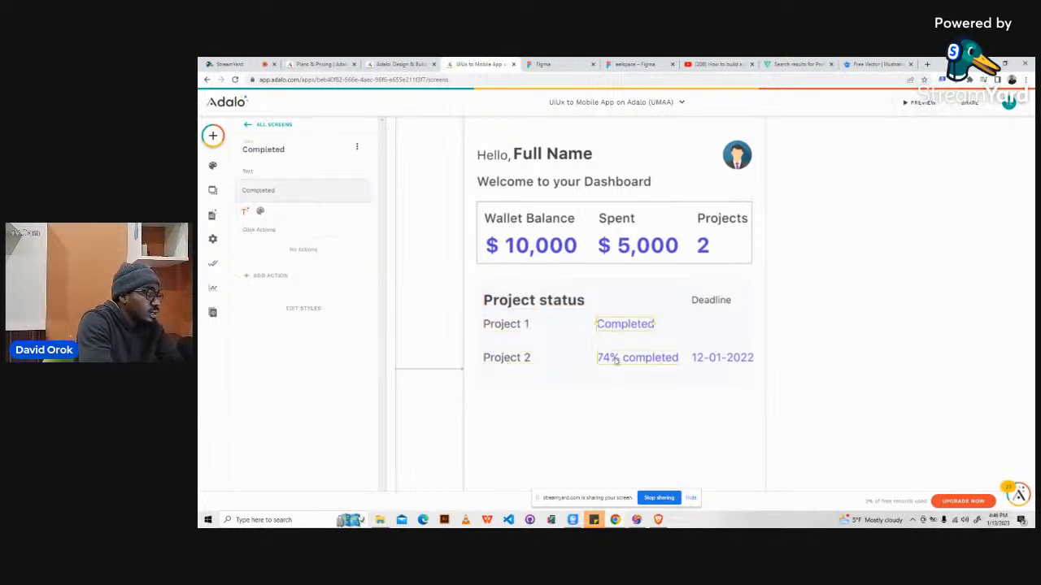
{"action": "left_click", "coordinate": [613, 359], "text": "shift"}
{"action": "left_click", "coordinate": [703, 301], "text": "shift"}
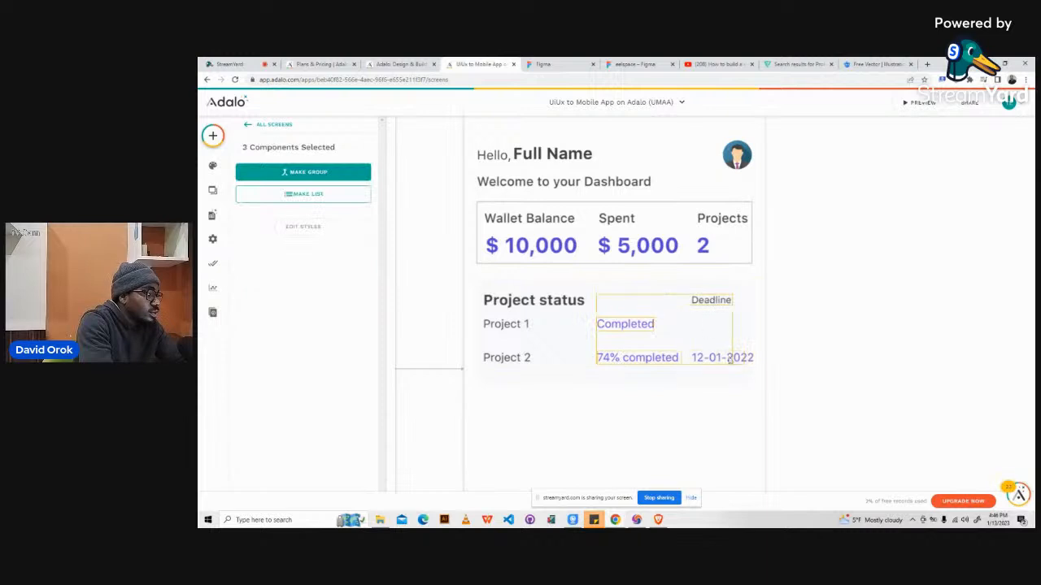
{"action": "left_click", "coordinate": [748, 358], "text": "shift"}
{"action": "key", "text": "Left"}
{"action": "key", "text": "Left"}
{"action": "key", "text": "Left"}
{"action": "key", "text": "Left"}
{"action": "key", "text": "Left"}
{"action": "key", "text": "Left"}
{"action": "key", "text": "Left"}
{"action": "key", "text": "Left"}
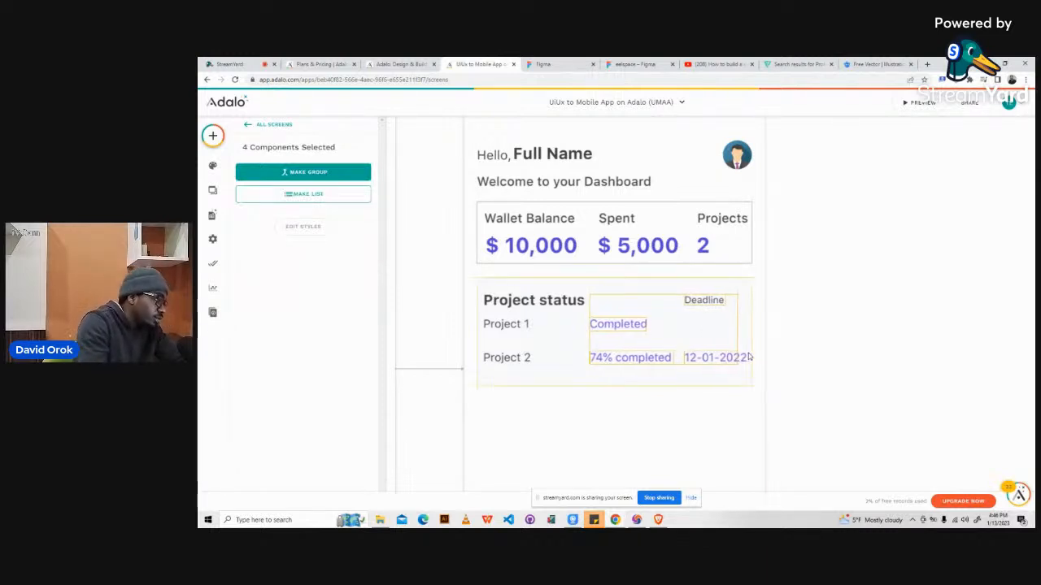
{"action": "left_click", "coordinate": [814, 285]}
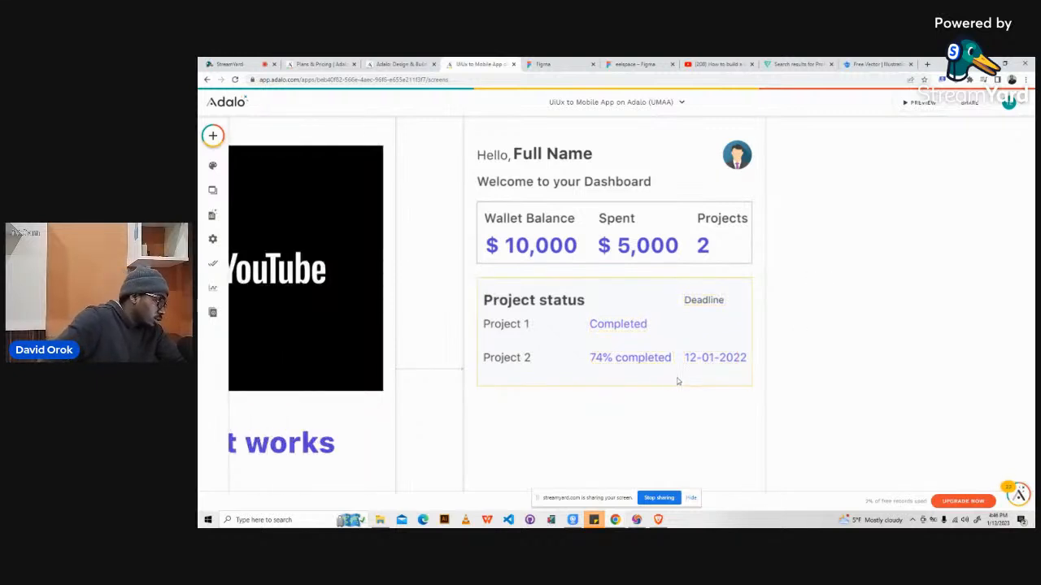
- Shorten the Project status card from the bottom to fit its two rows
{"action": "left_click", "coordinate": [675, 382]}
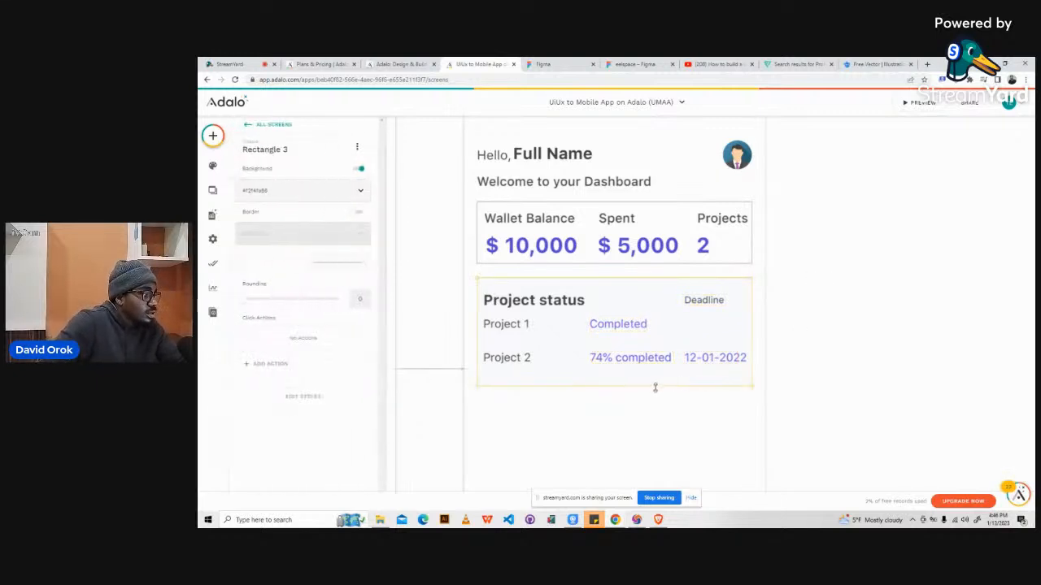
{"action": "left_click_drag", "start_coordinate": [655, 387], "coordinate": [654, 376]}
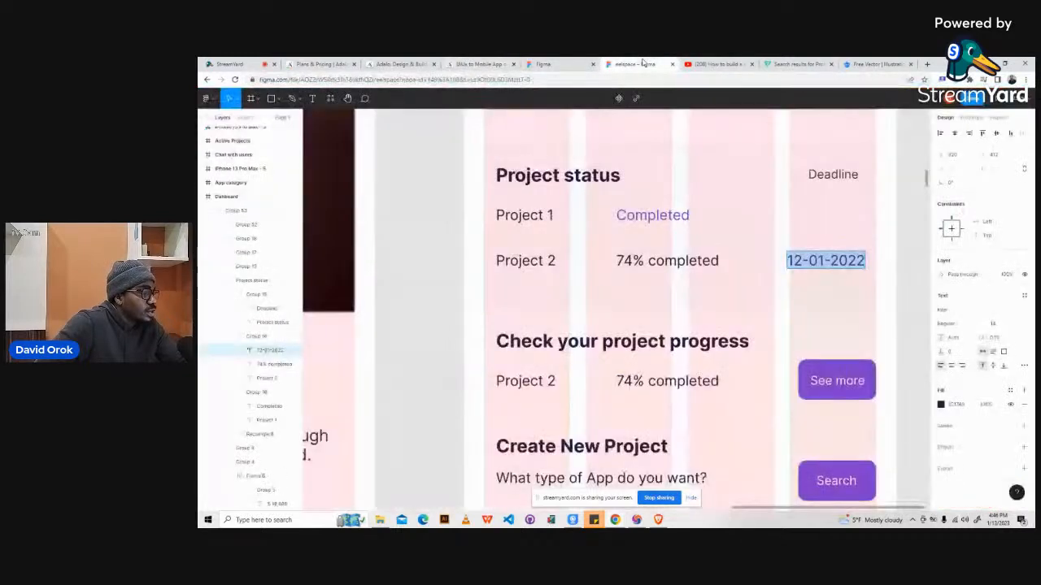
{"action": "left_click", "coordinate": [638, 63]}
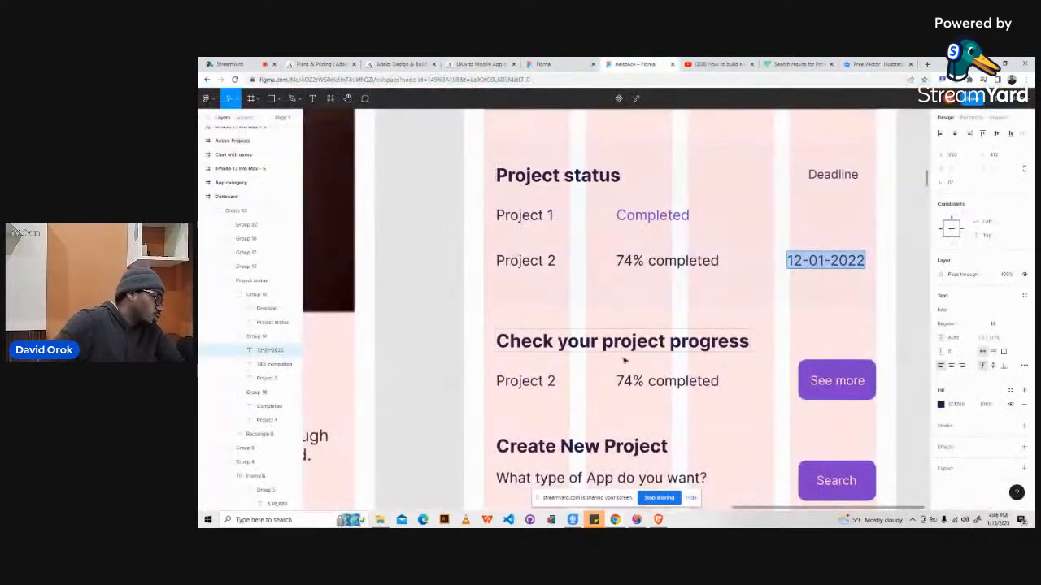
- Add a text element below the status card reading 'Check your project progress', copied from Figma
{"action": "left_click", "coordinate": [570, 342]}
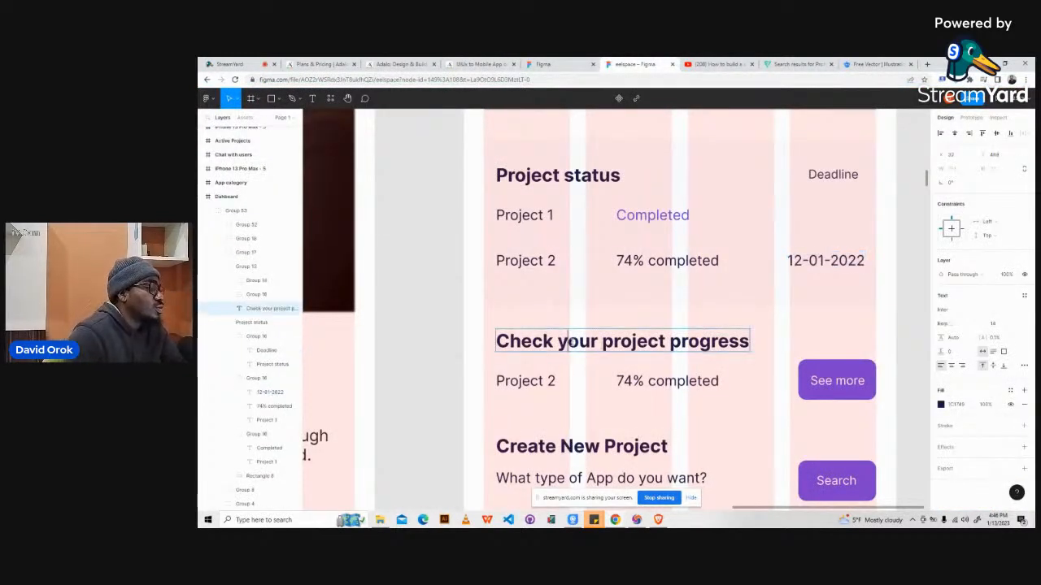
{"action": "double_click", "coordinate": [568, 342]}
{"action": "key", "text": "ctrl+c"}
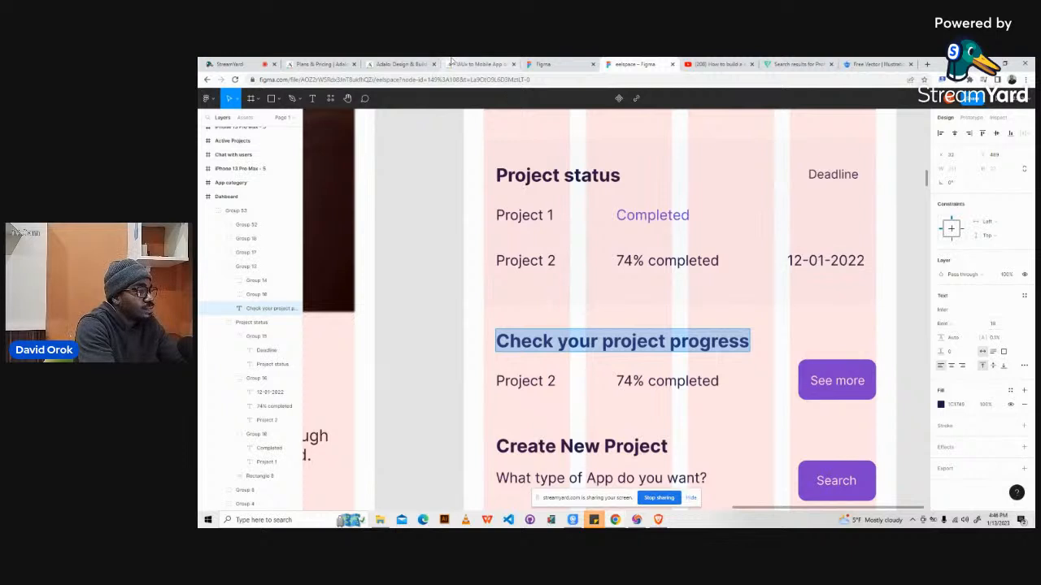
{"action": "left_click", "coordinate": [476, 63]}
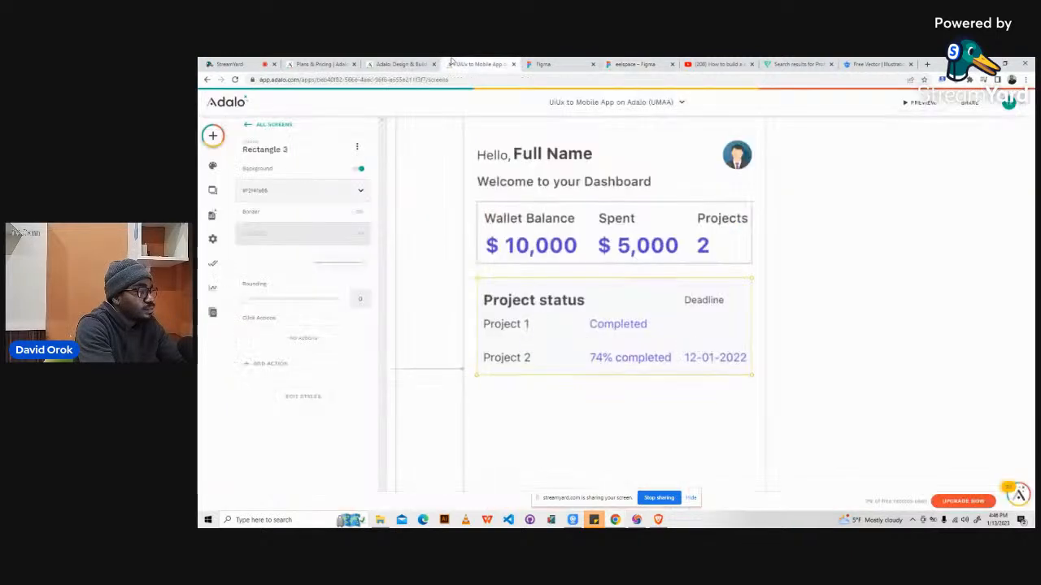
{"action": "left_click", "coordinate": [212, 136]}
{"action": "left_click_drag", "start_coordinate": [269, 235], "coordinate": [522, 403]}
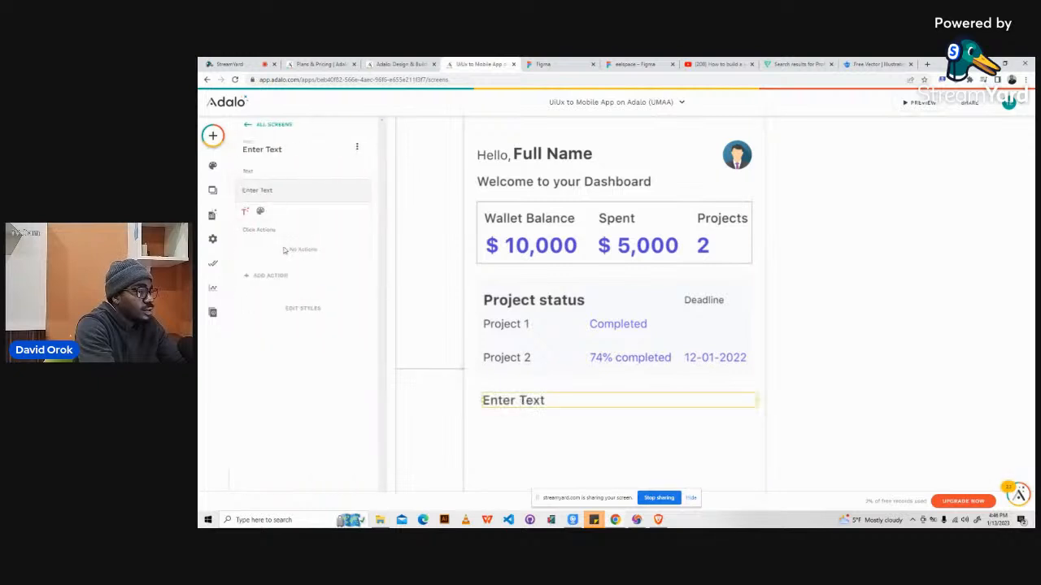
{"action": "triple_click", "coordinate": [249, 192]}
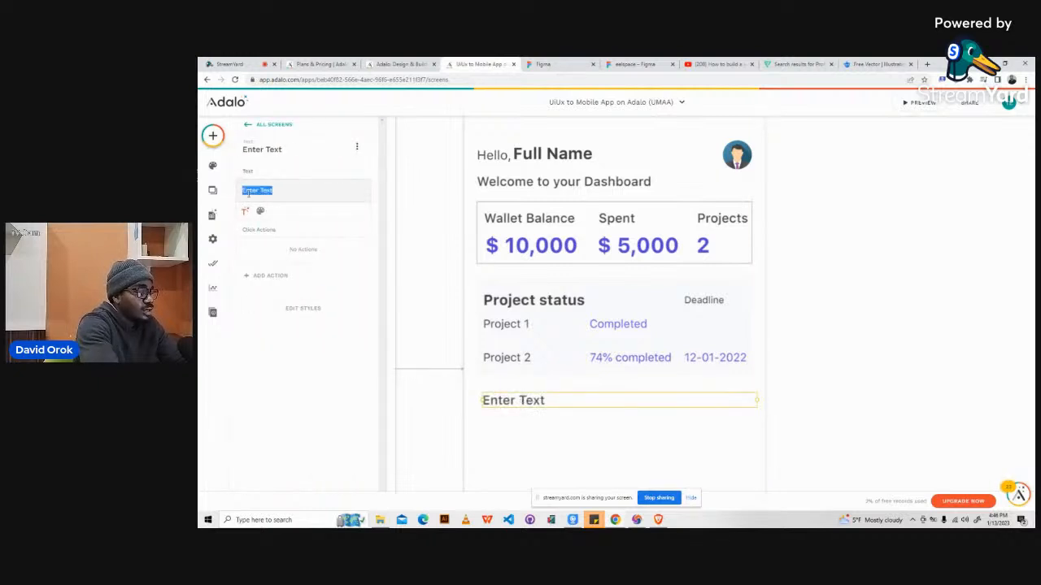
{"action": "key", "text": "ctrl+v"}
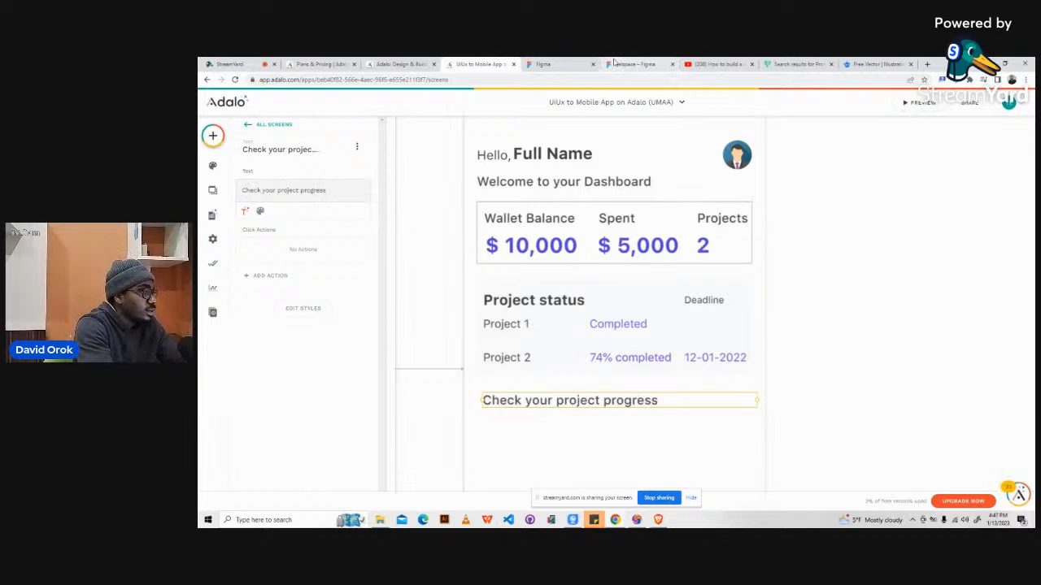
- Set the heading's font size to 18 and weight to Bold
{"action": "left_click", "coordinate": [618, 63]}
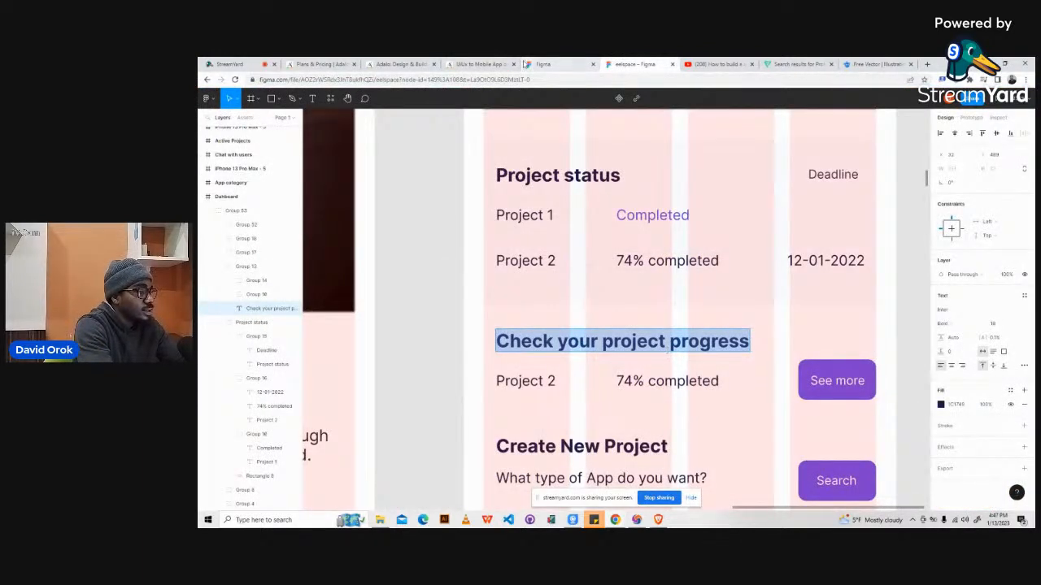
{"action": "left_click", "coordinate": [480, 64]}
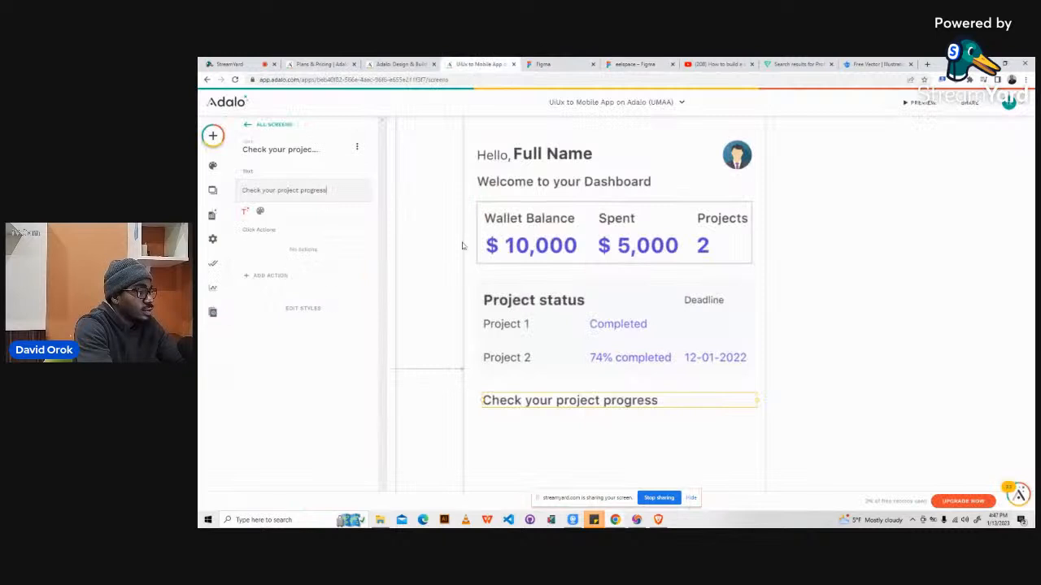
{"action": "left_click", "coordinate": [260, 211]}
{"action": "left_click", "coordinate": [339, 211]}
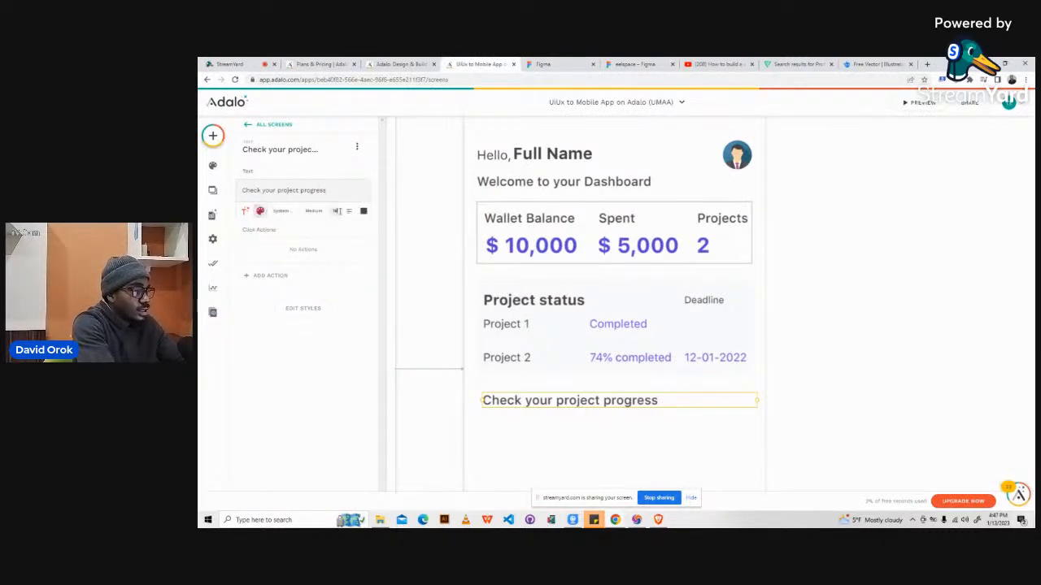
{"action": "key", "text": "BackSpace"}
{"action": "type", "text": "8"}
{"action": "left_click", "coordinate": [313, 214]}
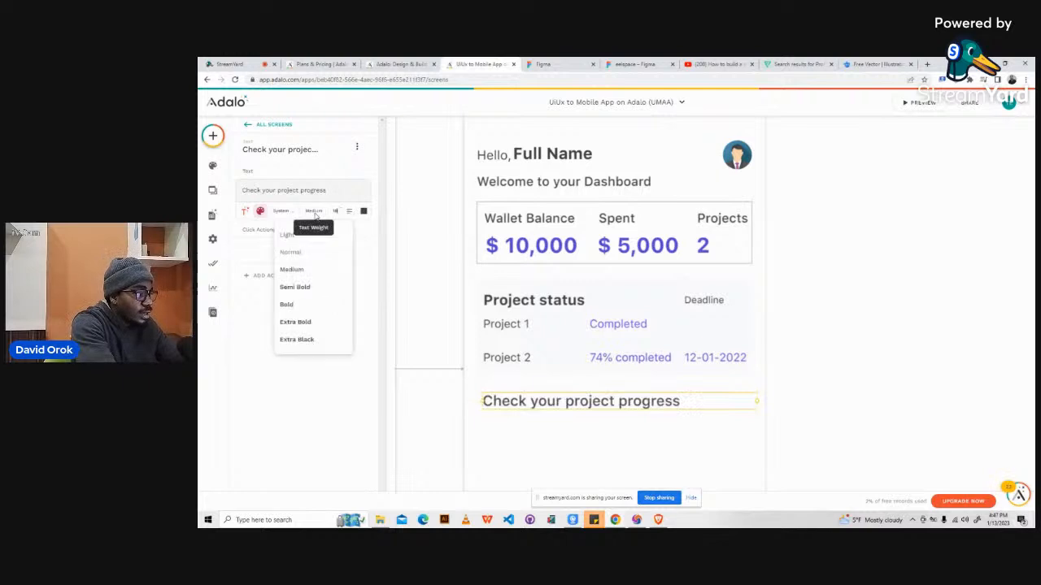
{"action": "left_click", "coordinate": [293, 302]}
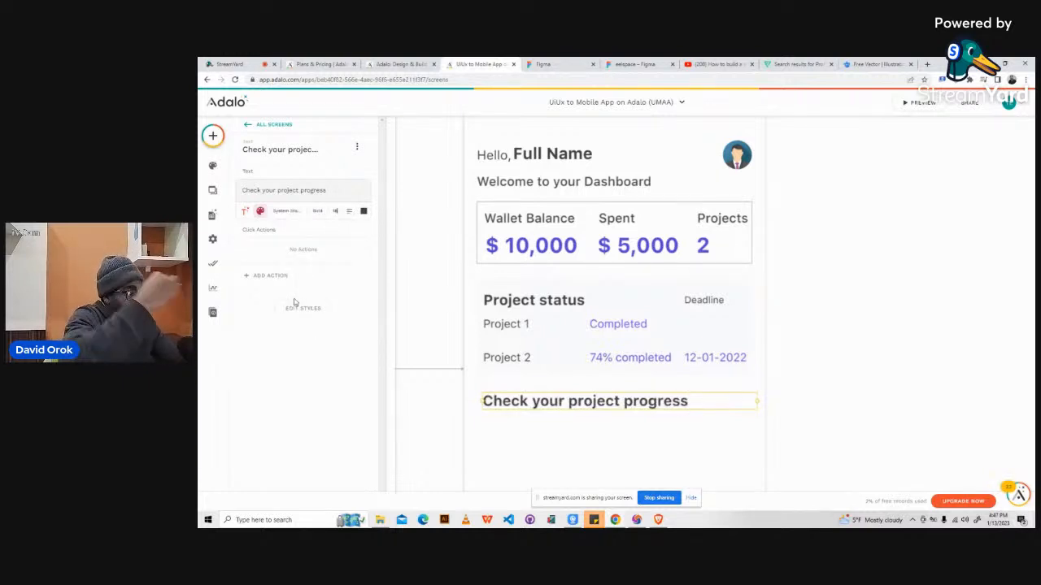
- Compare the Project 2 and 74% completed texts in Figma, then select Project 2 in Adalo
{"action": "left_click", "coordinate": [618, 65]}
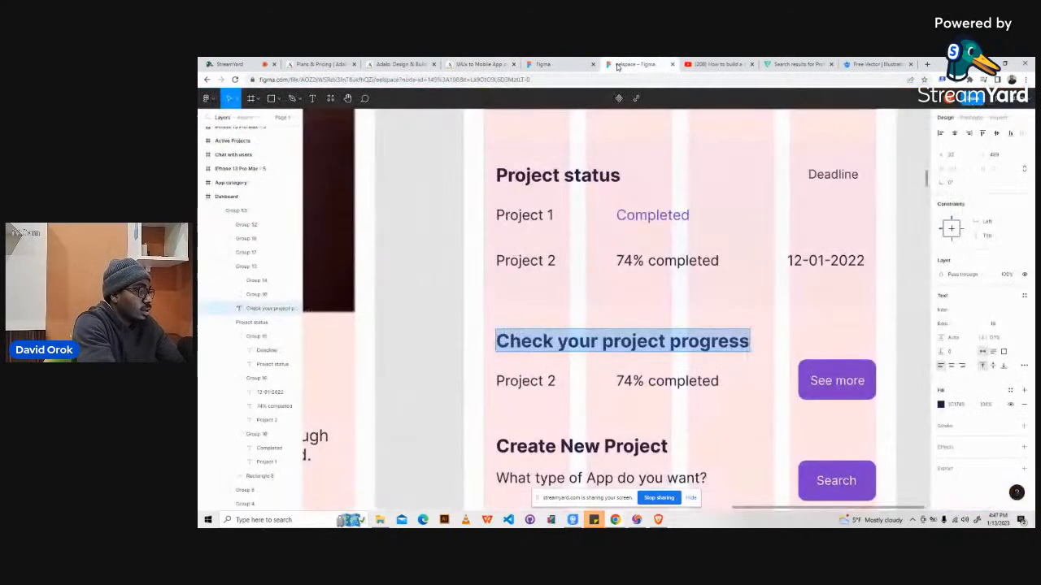
{"action": "left_click", "coordinate": [530, 381]}
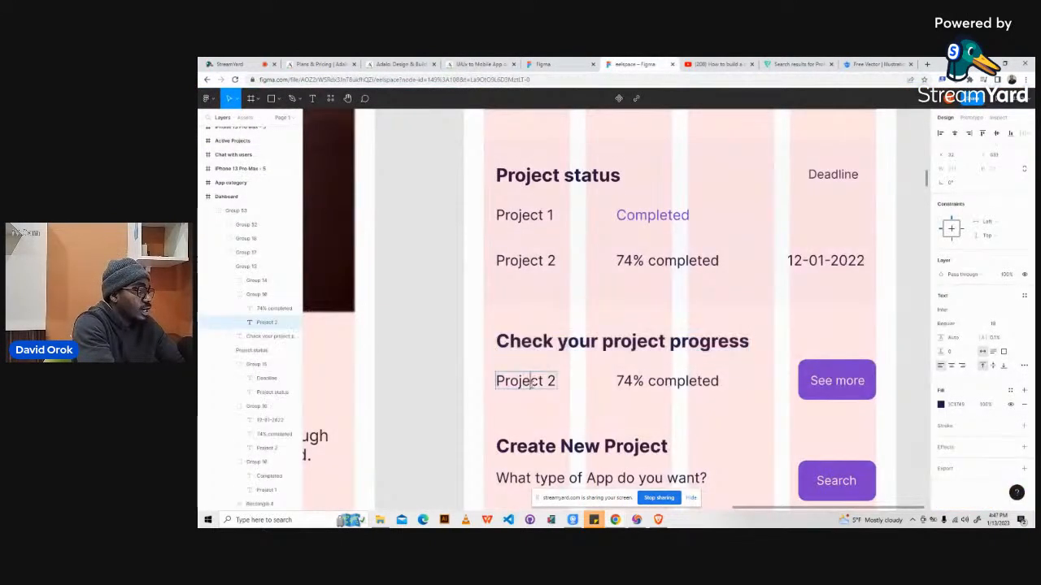
{"action": "left_click", "coordinate": [655, 380]}
{"action": "left_click", "coordinate": [486, 65]}
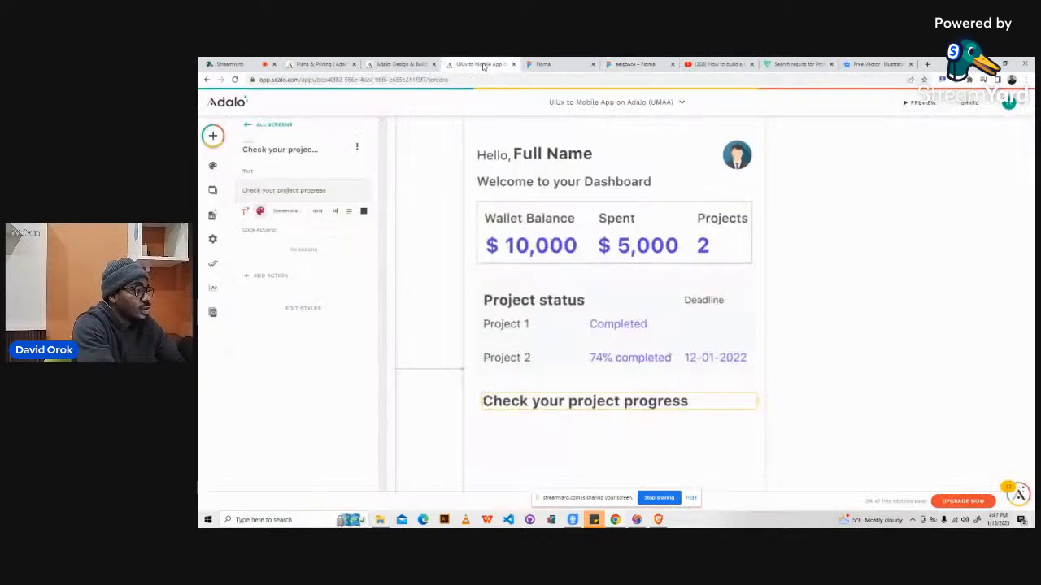
{"action": "left_click", "coordinate": [517, 360]}
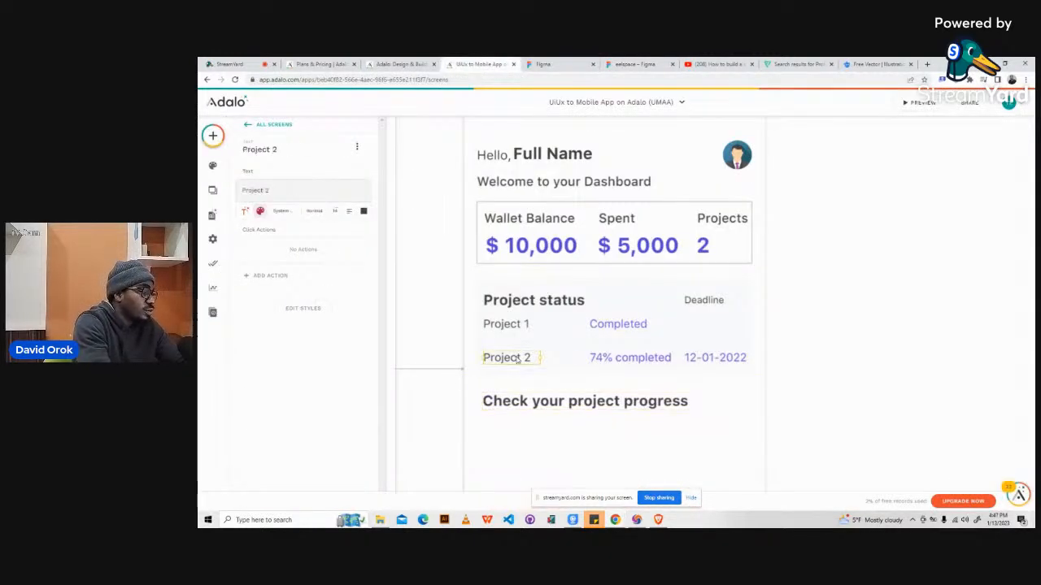
- Move Project 2 and 74% completed together under the progress heading, undoing a stray copy
{"action": "left_click", "coordinate": [611, 362], "text": "shift"}
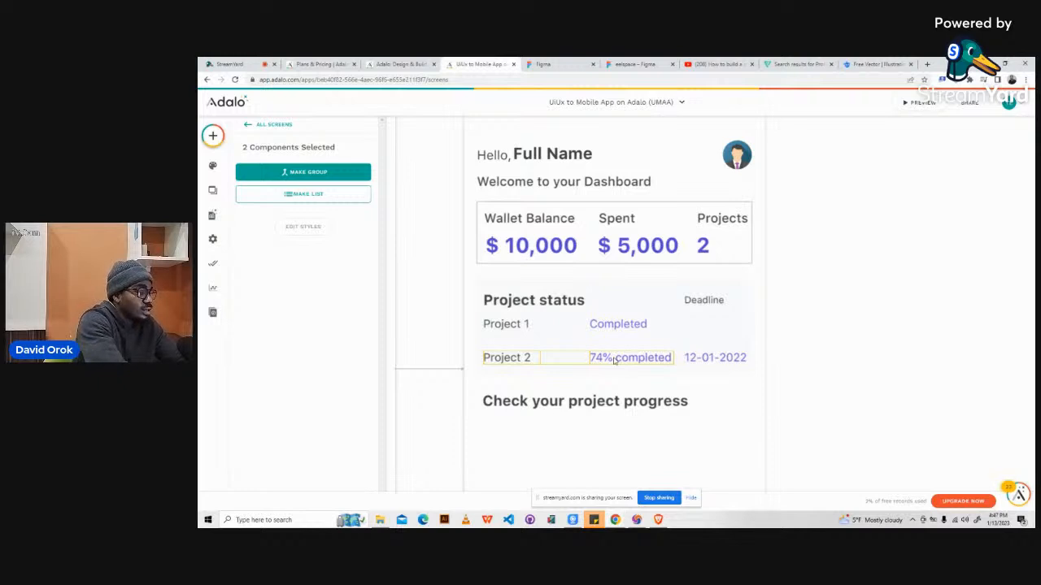
{"action": "left_click_drag", "start_coordinate": [614, 362], "coordinate": [619, 441]}
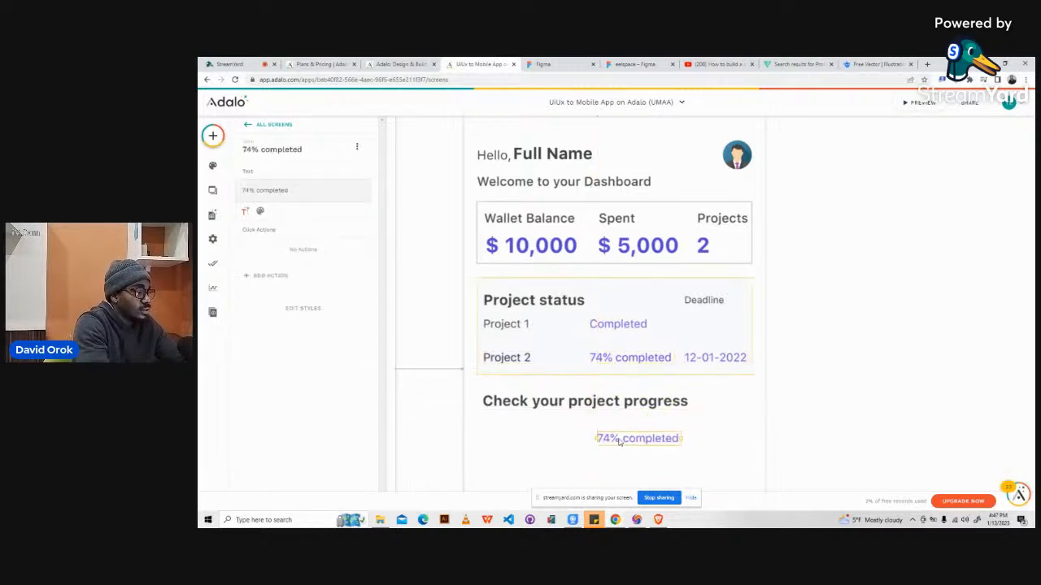
{"action": "key", "text": "ctrl+z"}
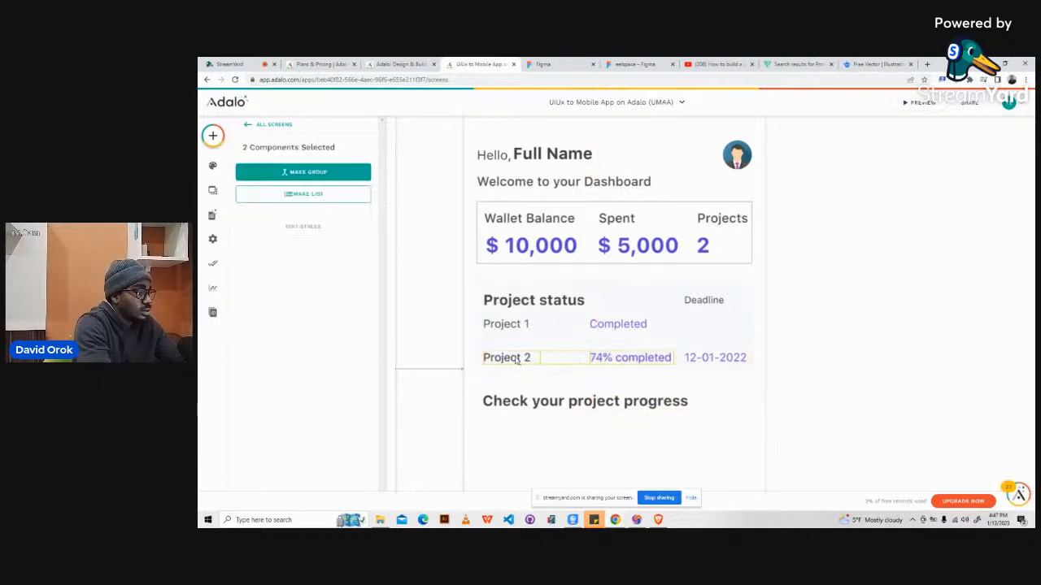
{"action": "left_click_drag", "start_coordinate": [517, 362], "coordinate": [517, 442]}
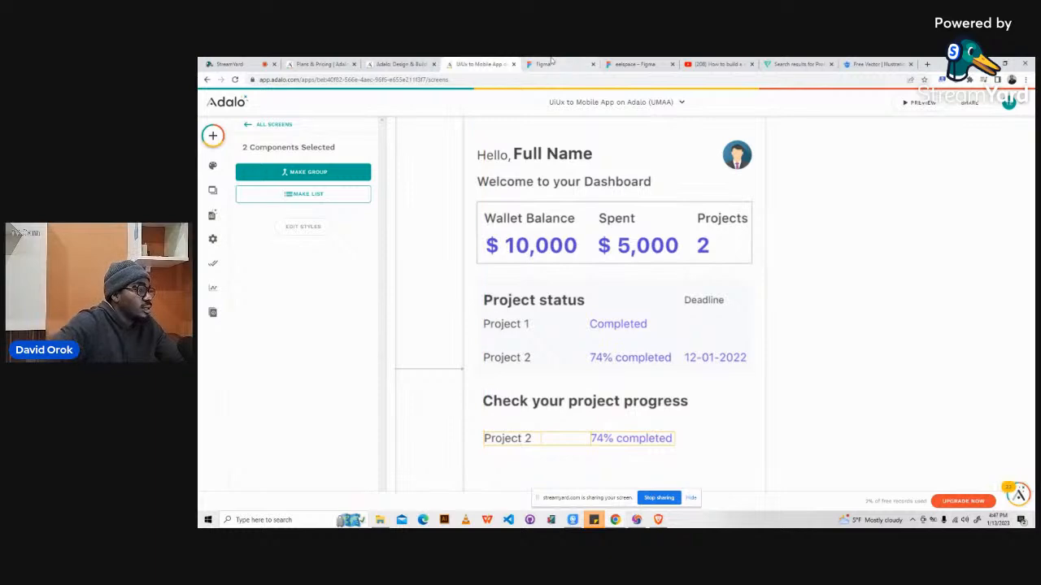
{"action": "left_click", "coordinate": [628, 65]}
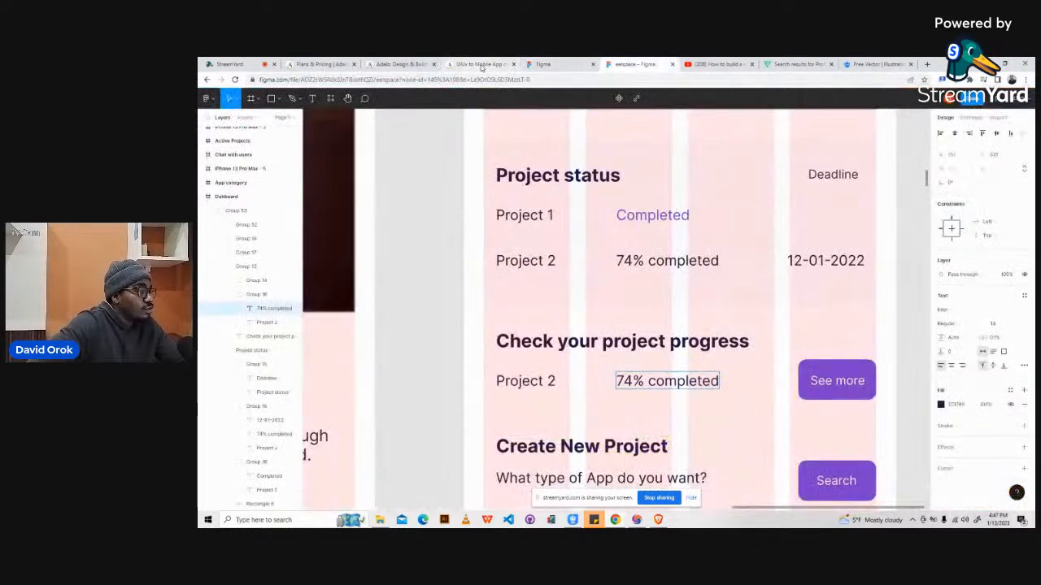
{"action": "left_click", "coordinate": [481, 65]}
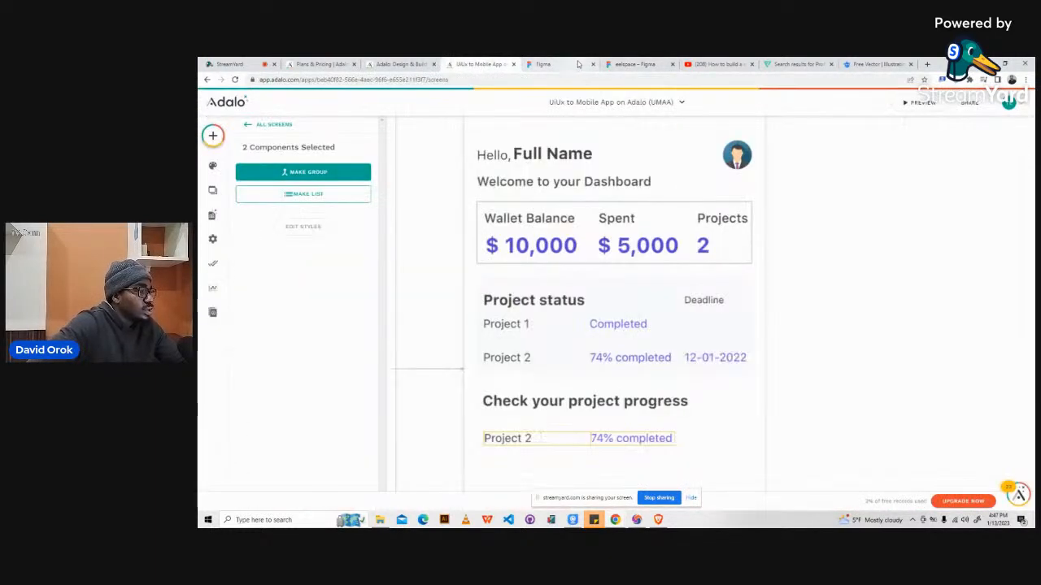
{"action": "left_click", "coordinate": [626, 65]}
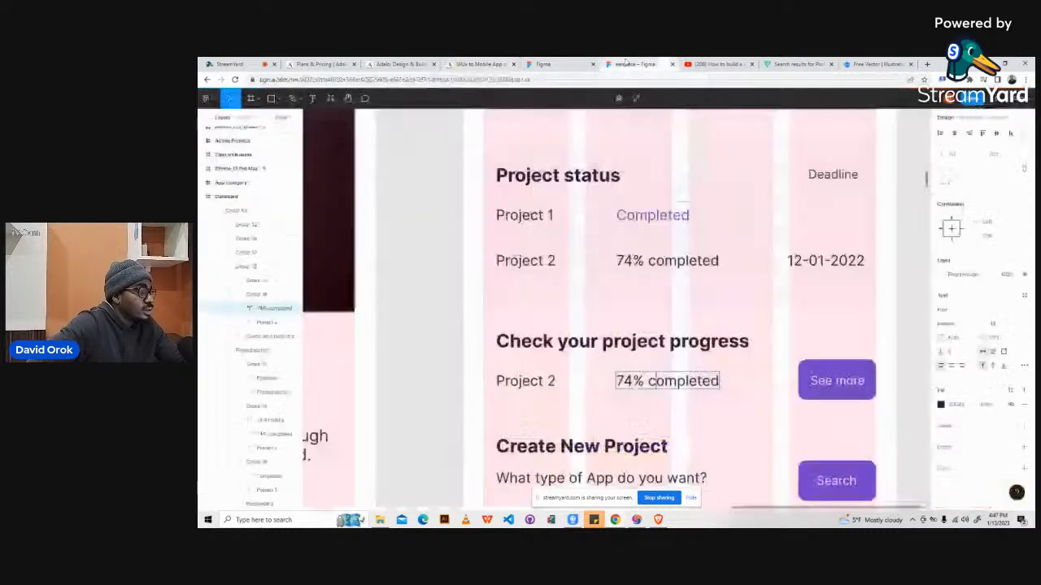
{"action": "left_click", "coordinate": [480, 64]}
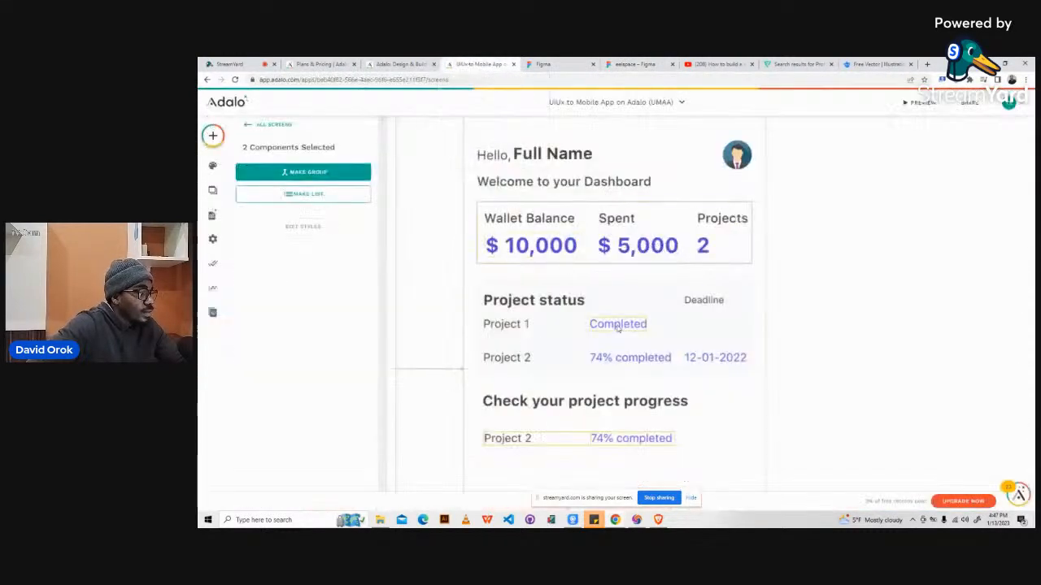
{"action": "scroll", "coordinate": [618, 325], "scroll_direction": "down", "scroll_amount": 3}
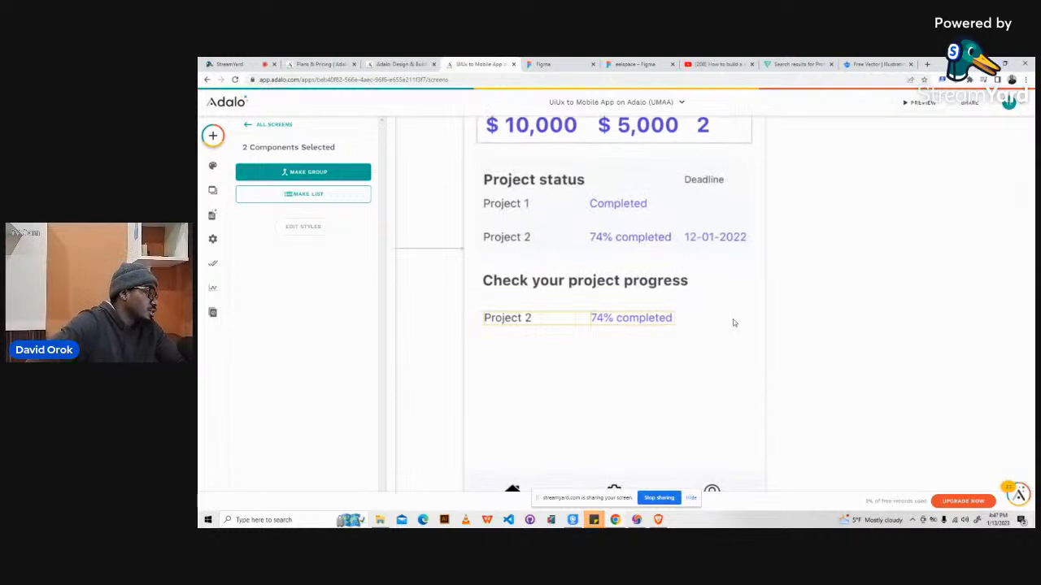
- Add a button beside 74% completed labelled 'see more'
{"action": "left_click", "coordinate": [680, 349]}
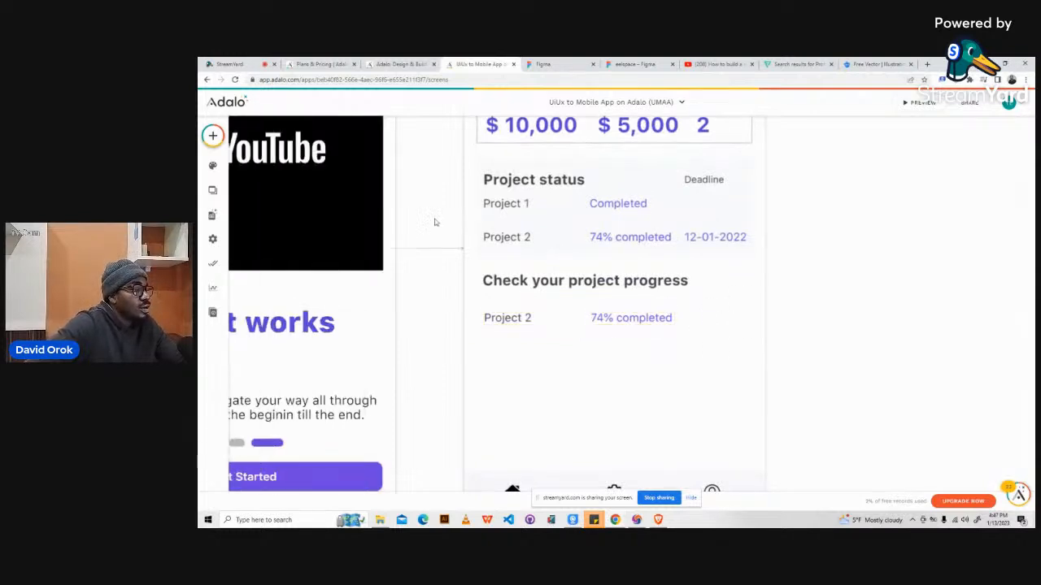
{"action": "left_click", "coordinate": [212, 135]}
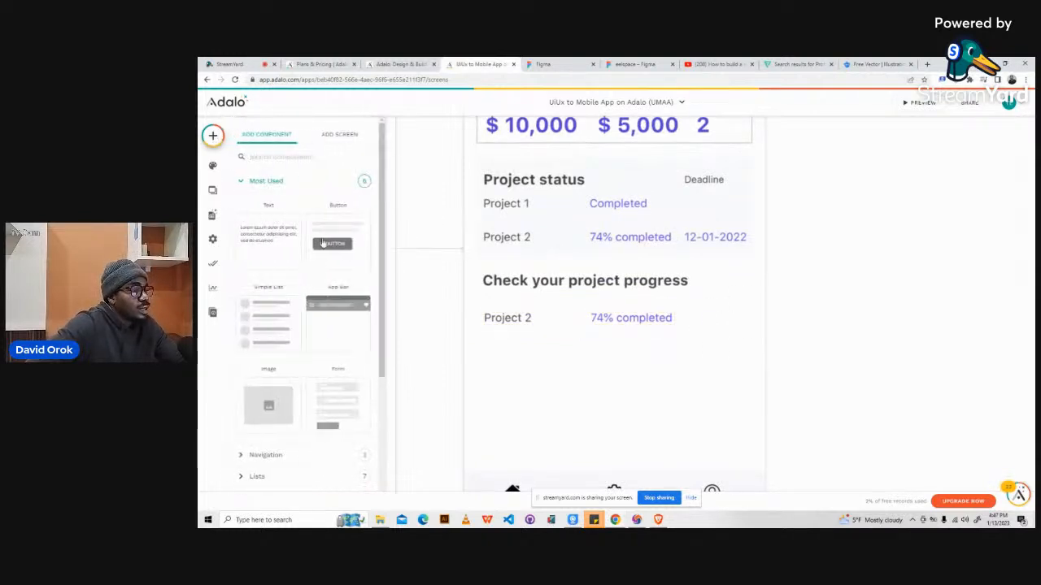
{"action": "left_click_drag", "start_coordinate": [324, 244], "coordinate": [764, 314]}
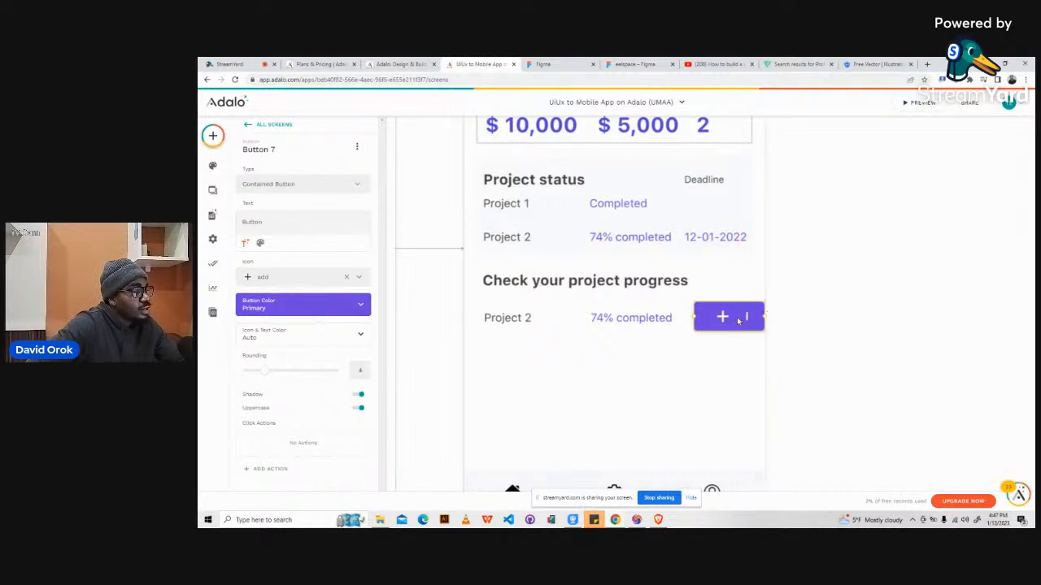
{"action": "double_click", "coordinate": [248, 223]}
{"action": "key", "text": "BackSpace"}
{"action": "type", "text": "see m"}
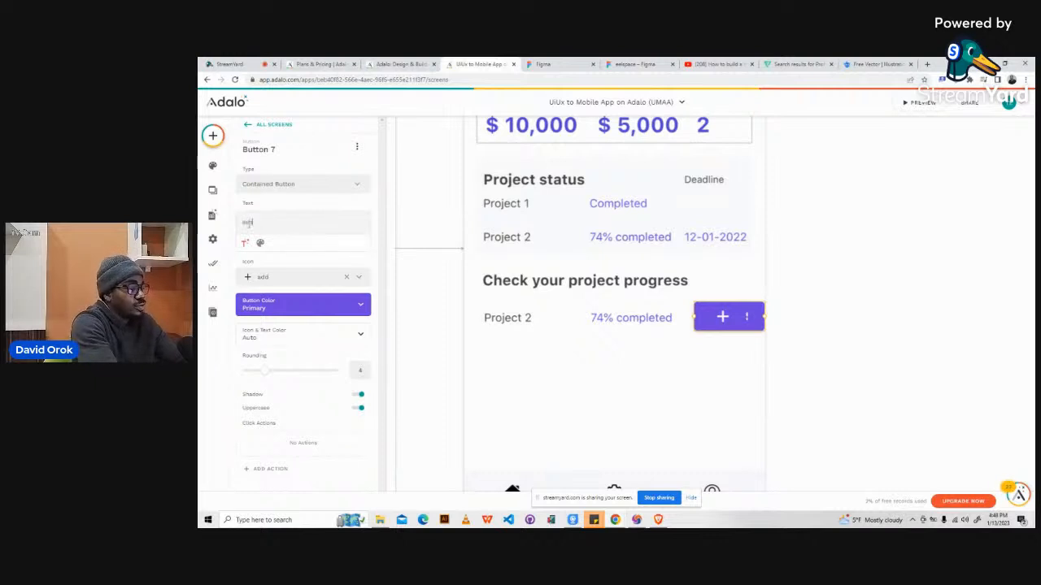
{"action": "type", "text": "ore"}
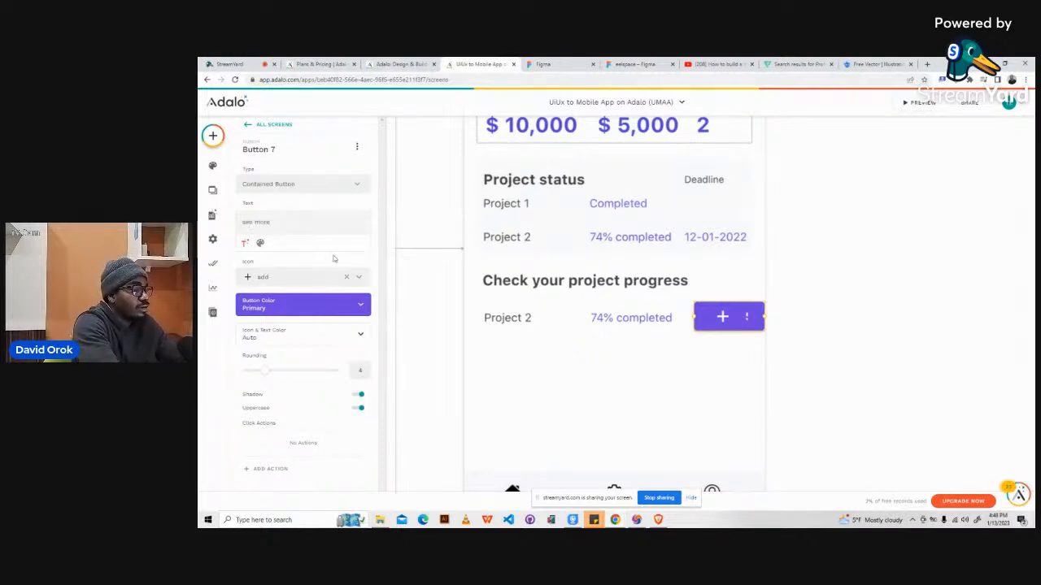
- Remove the button's icon, turn off Uppercase, and widen it so 'see more' fits
{"action": "left_click", "coordinate": [347, 276]}
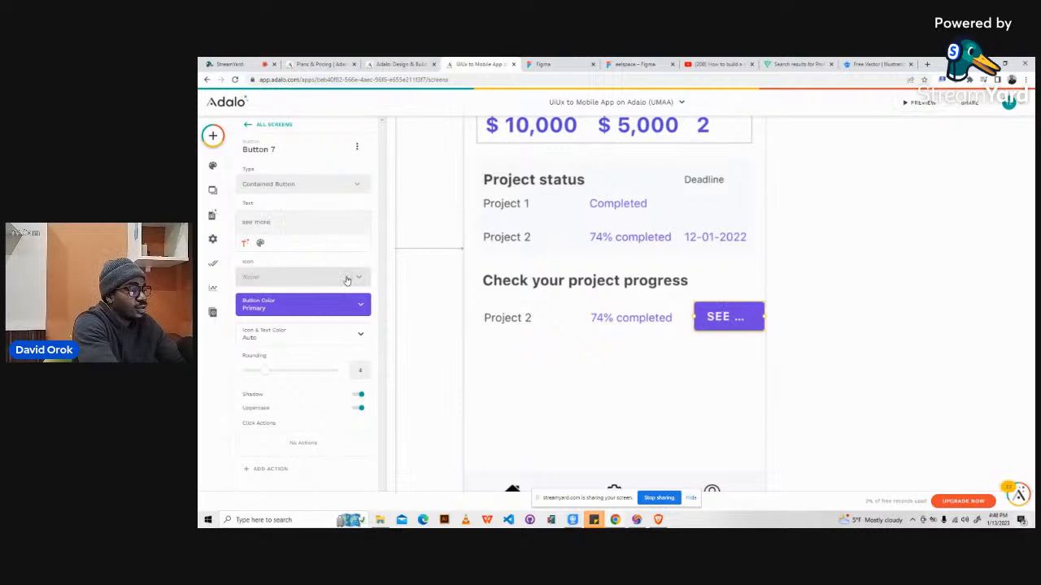
{"action": "left_click", "coordinate": [360, 409]}
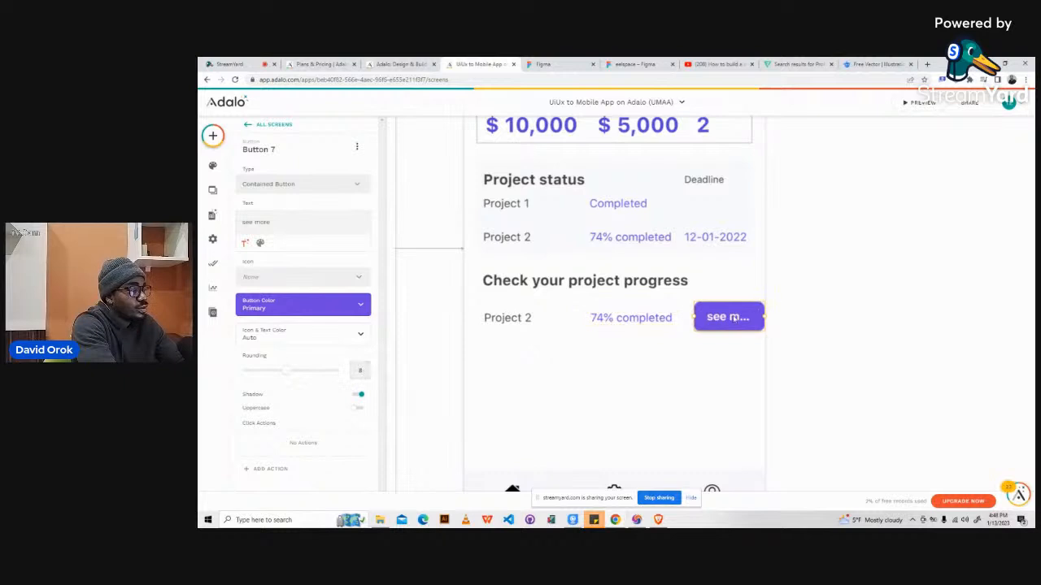
{"action": "left_click_drag", "start_coordinate": [692, 317], "coordinate": [727, 328]}
{"action": "left_click", "coordinate": [818, 291]}
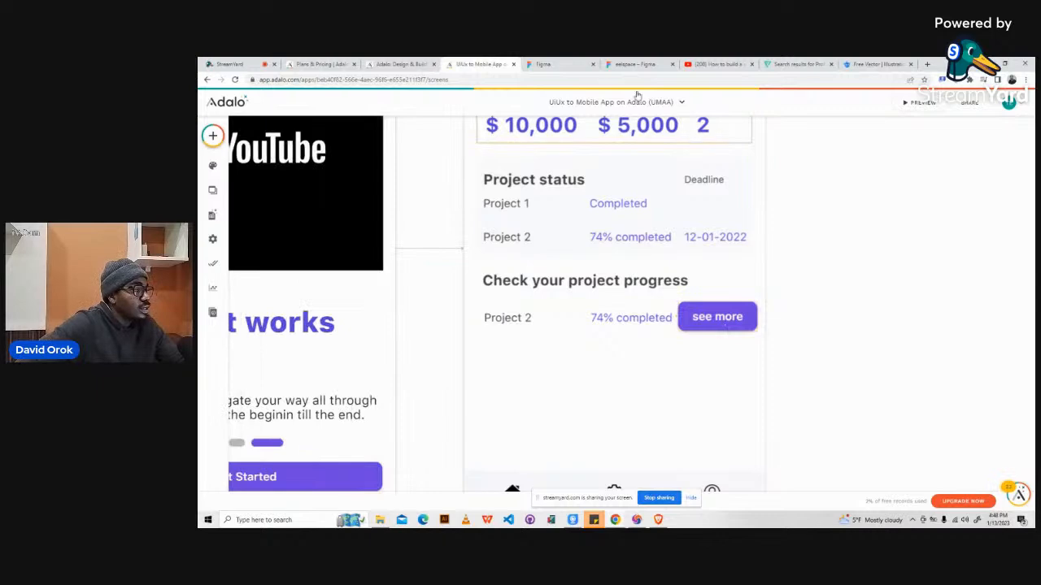
{"action": "left_click", "coordinate": [622, 64]}
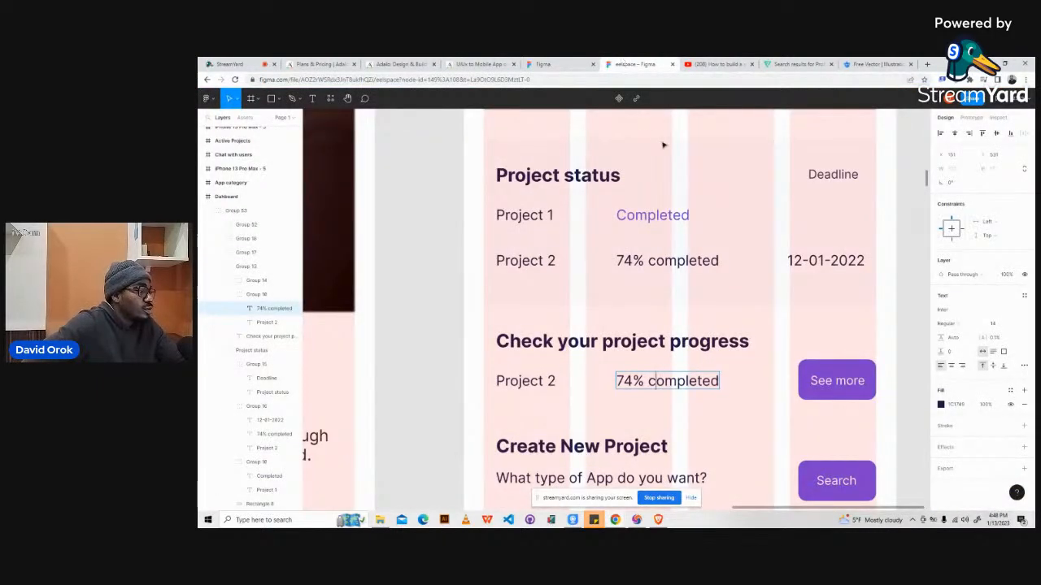
- Inspect the Create New Project heading text in the Figma design
{"action": "scroll", "coordinate": [663, 144], "scroll_direction": "down", "scroll_amount": 5}
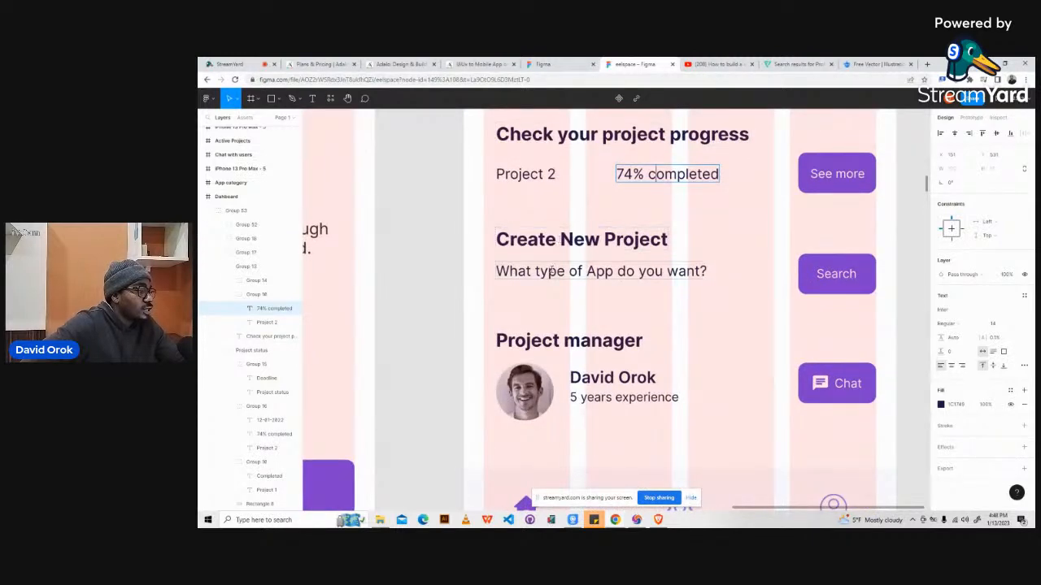
{"action": "left_click", "coordinate": [538, 238]}
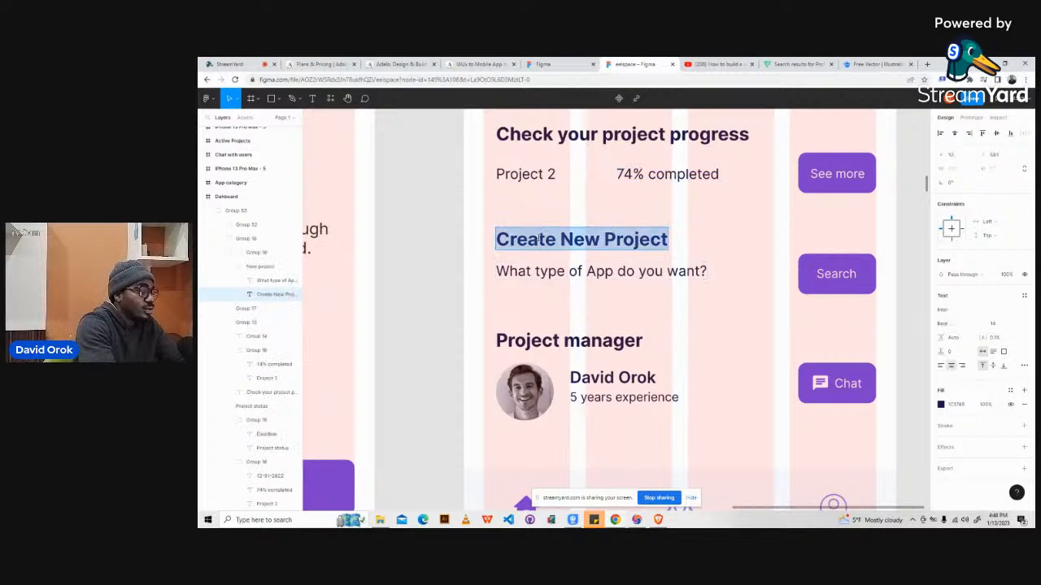
{"action": "key", "text": "ctrl+a"}
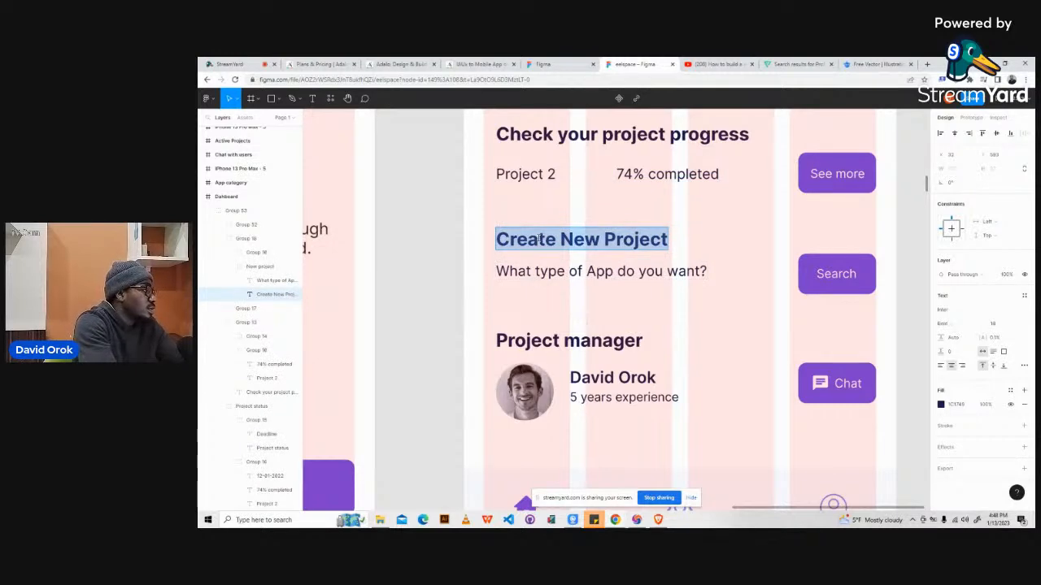
{"action": "key", "text": "ctrl+shift+Tab"}
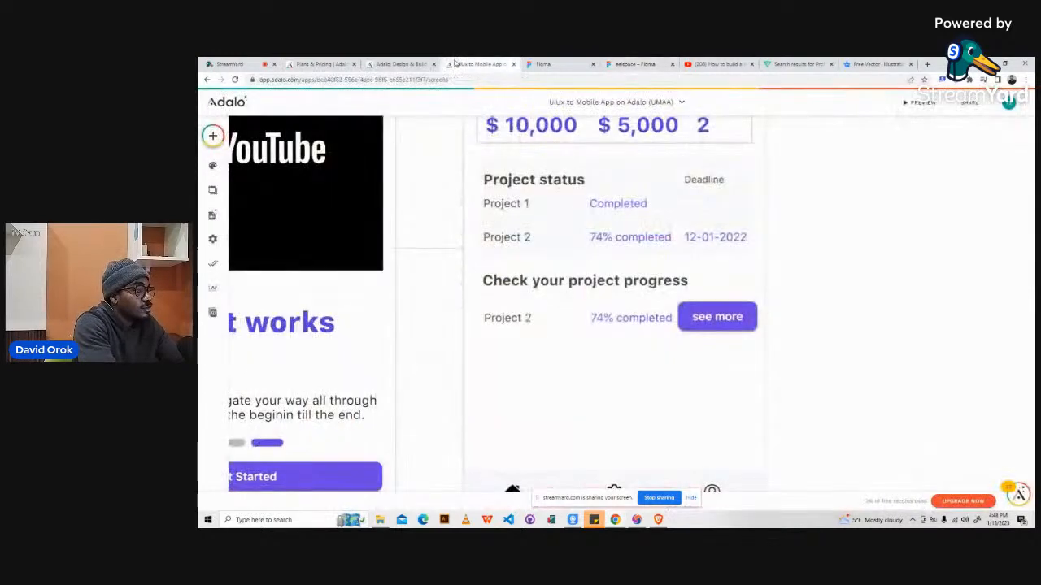
- Add a text element below the see more row reading 'Create New Project'
{"action": "left_click", "coordinate": [212, 136]}
{"action": "left_click_drag", "start_coordinate": [270, 244], "coordinate": [516, 371]}
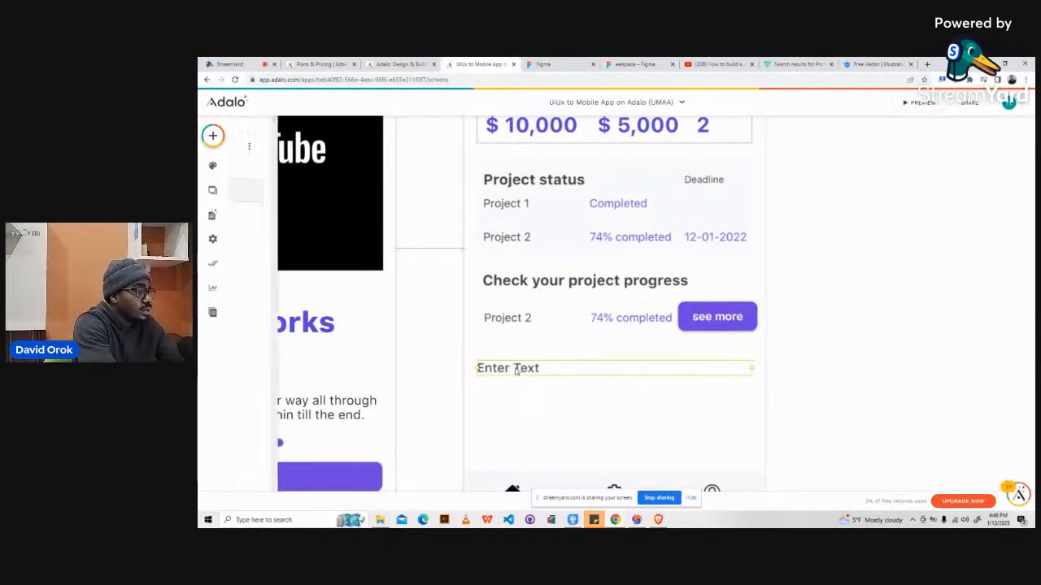
{"action": "triple_click", "coordinate": [265, 190]}
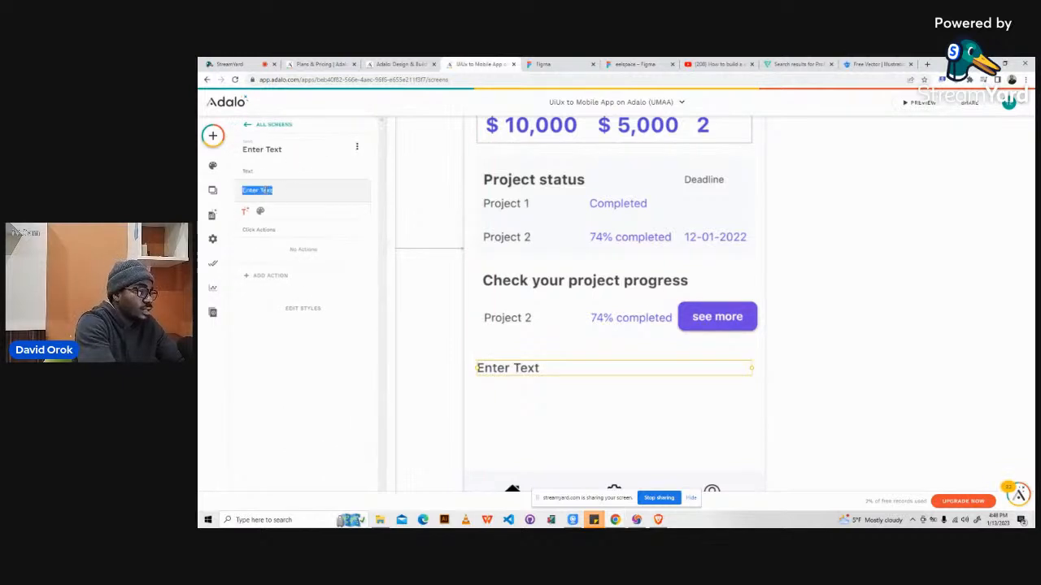
{"action": "type", "text": "Create New Project"}
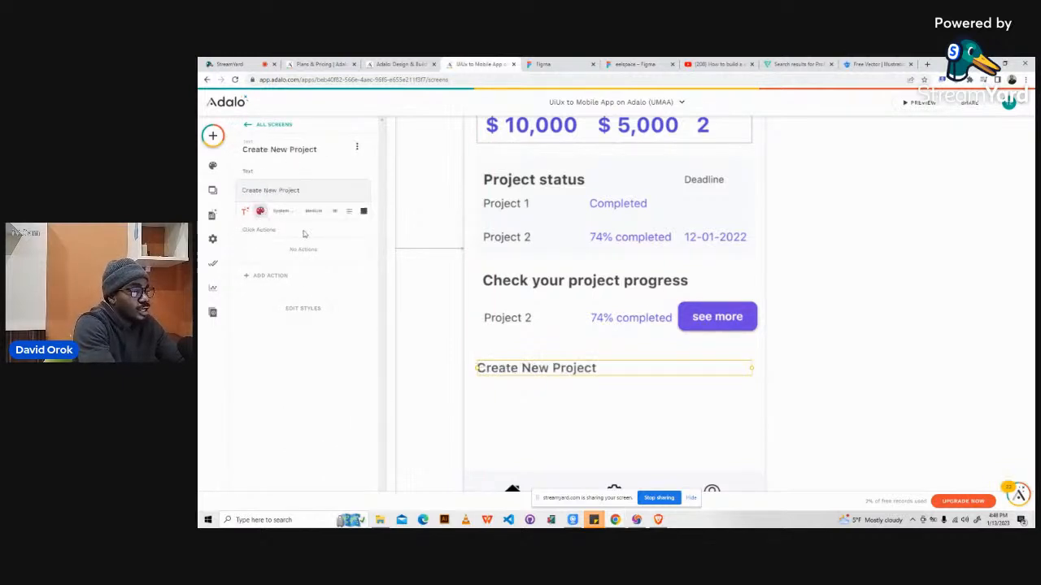
- Make the heading size 18 Bold, align it with the content above and narrow its box
{"action": "left_click", "coordinate": [339, 212]}
{"action": "key", "text": "BackSpace"}
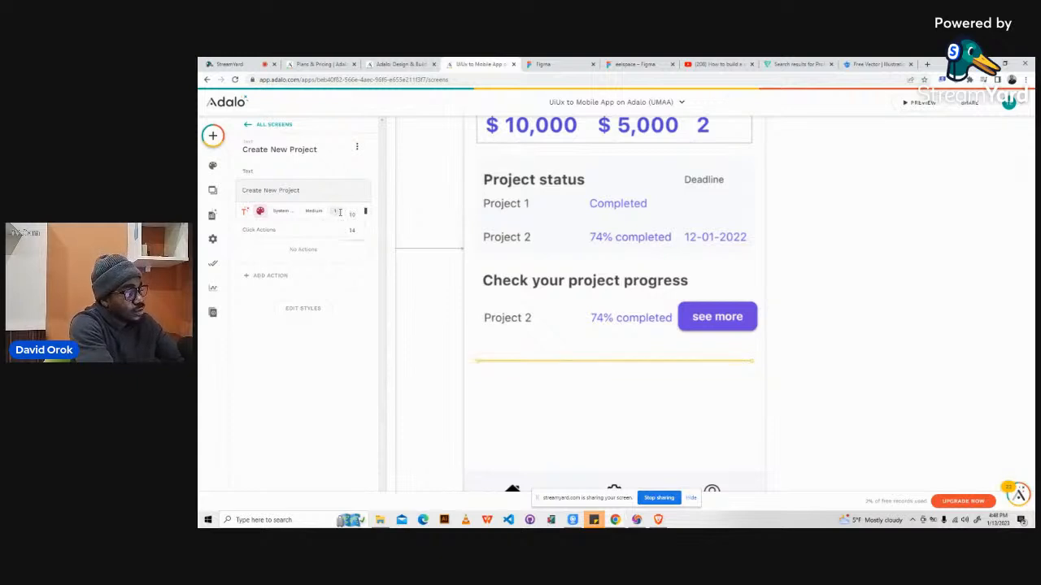
{"action": "type", "text": "8"}
{"action": "left_click", "coordinate": [316, 211]}
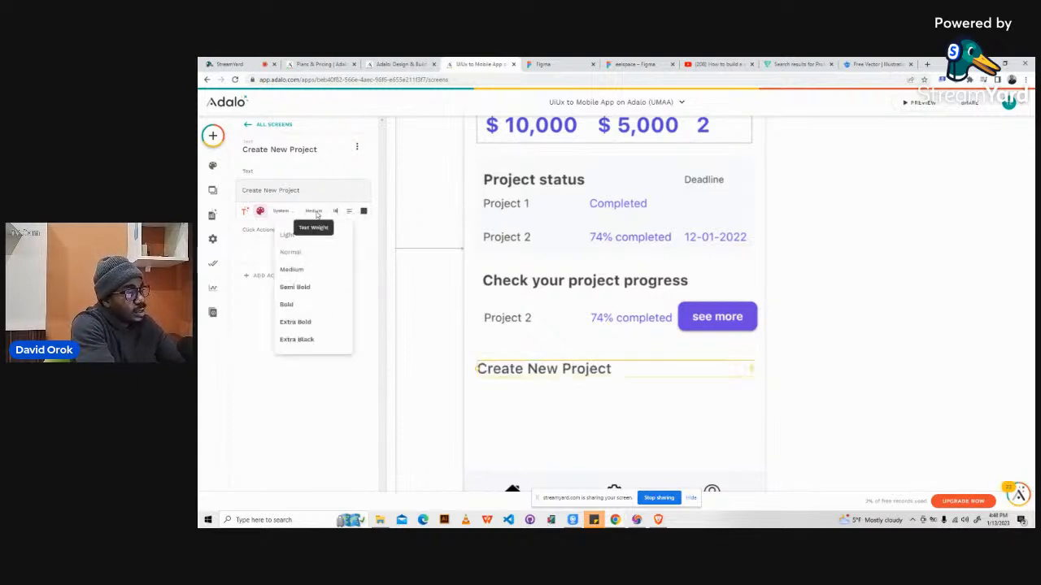
{"action": "left_click", "coordinate": [295, 307]}
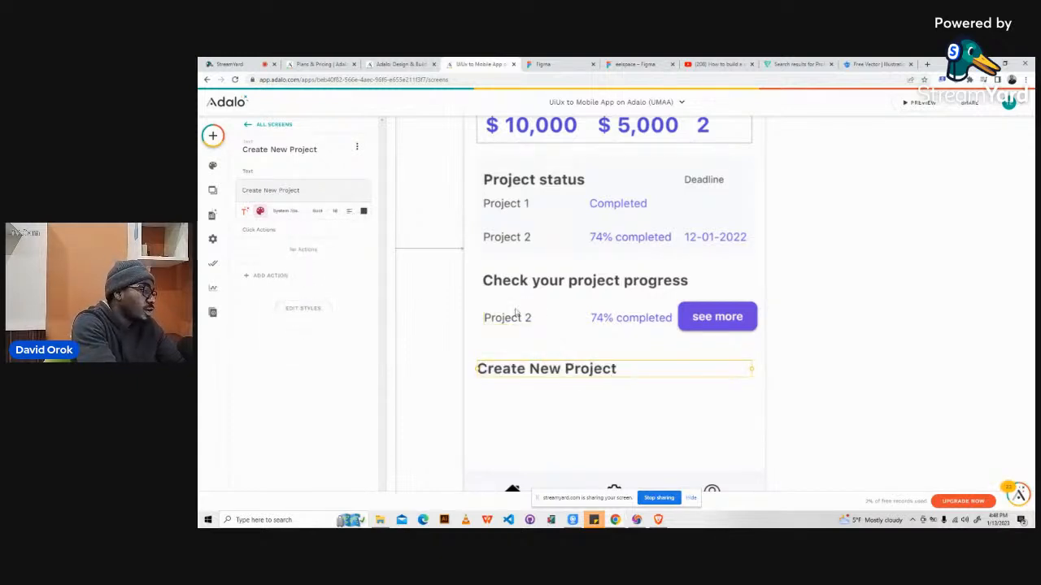
{"action": "left_click_drag", "start_coordinate": [519, 370], "coordinate": [526, 371]}
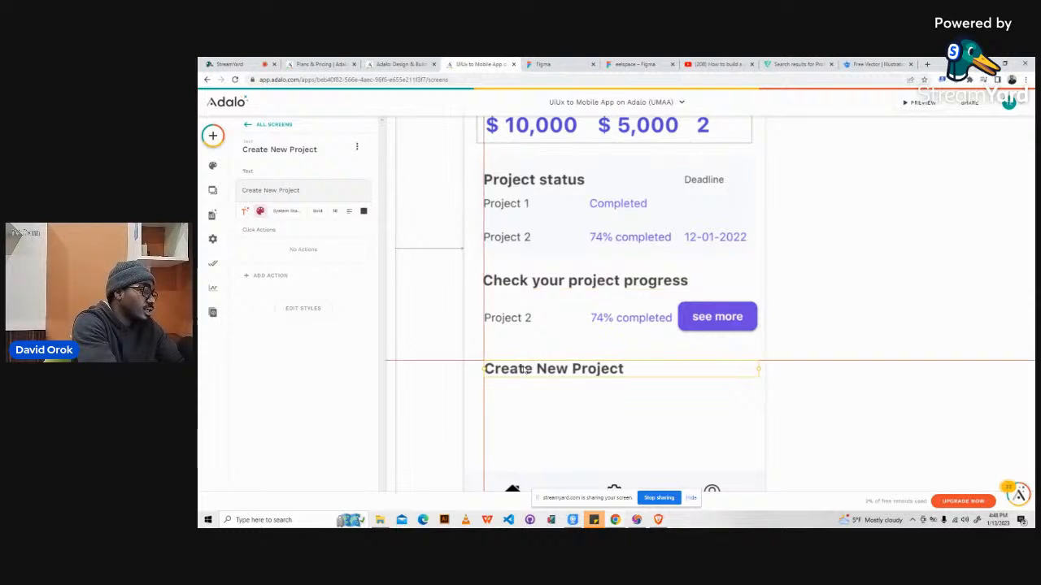
{"action": "left_click_drag", "start_coordinate": [527, 371], "coordinate": [526, 371]}
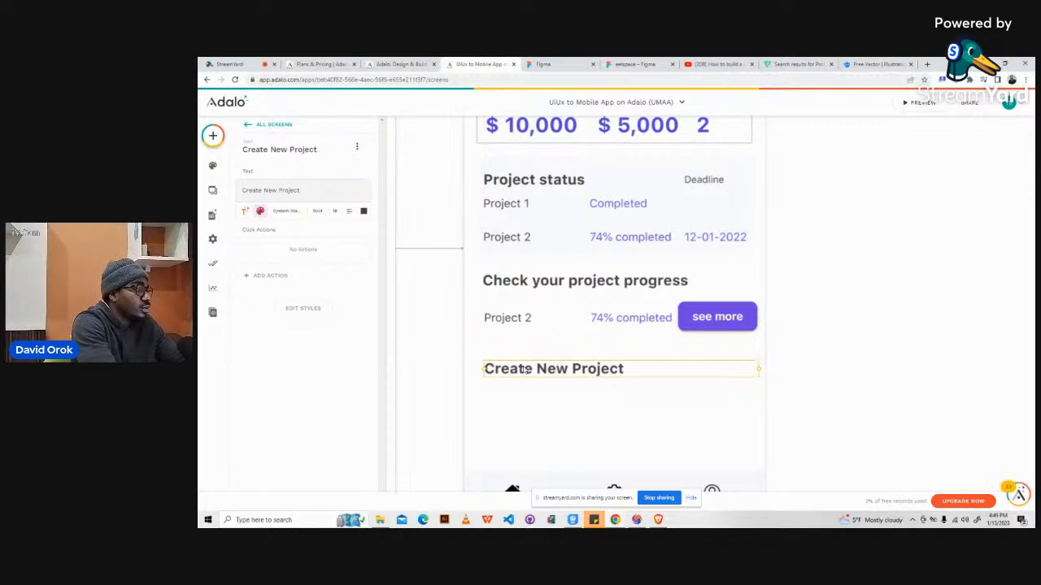
{"action": "left_click_drag", "start_coordinate": [758, 368], "coordinate": [637, 368]}
{"action": "left_click", "coordinate": [629, 65]}
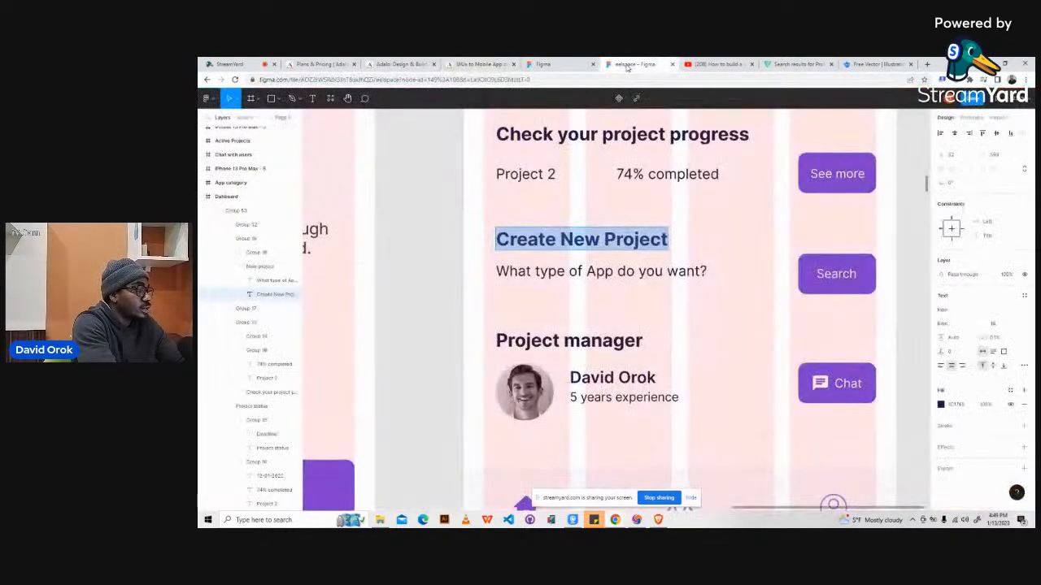
- Read the 'What type of App do you want?' subtitle wording in Figma
{"action": "left_click", "coordinate": [591, 271]}
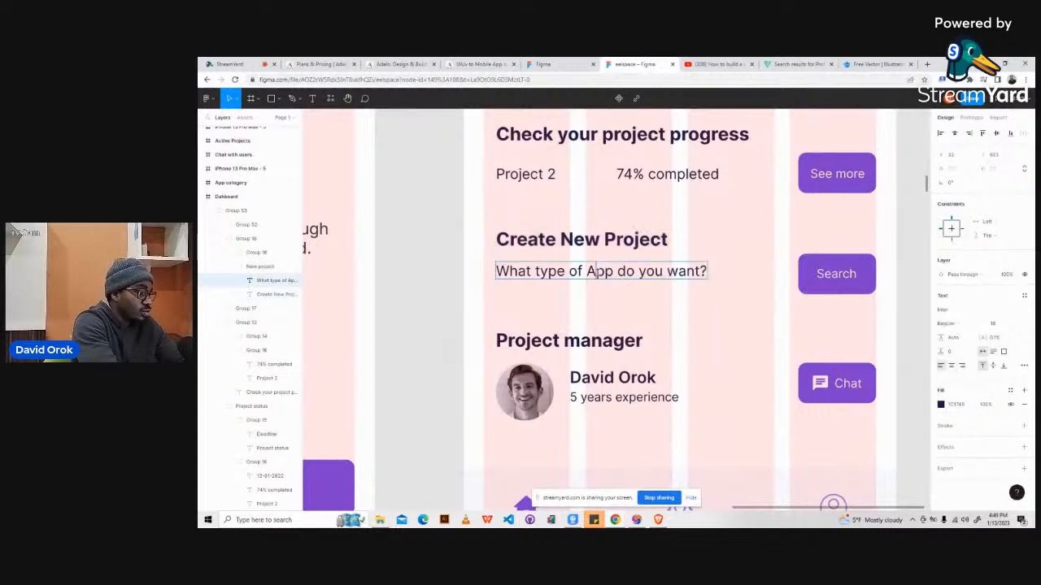
{"action": "double_click", "coordinate": [598, 272]}
{"action": "key", "text": "ctrl+c"}
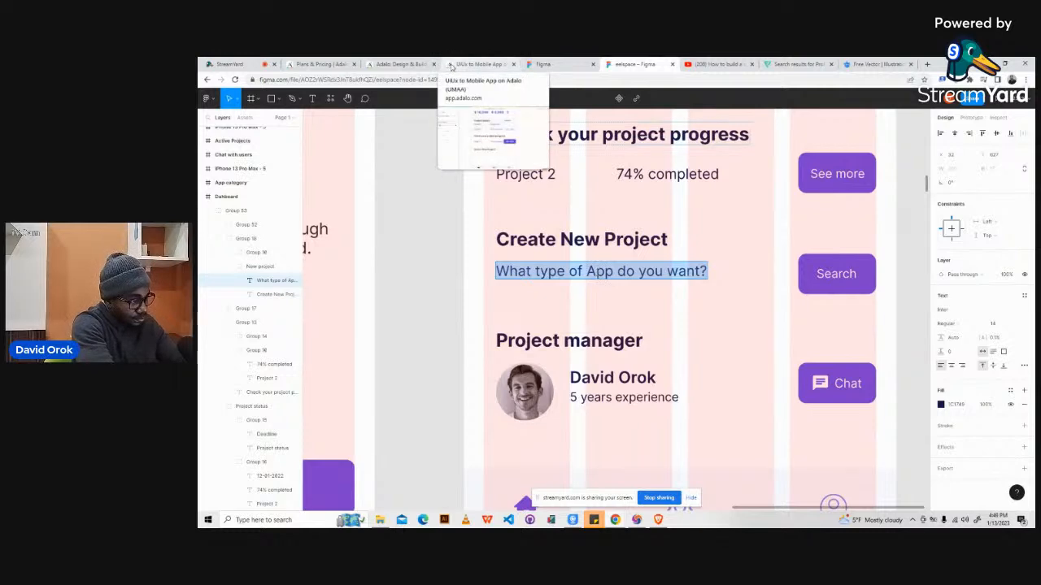
{"action": "left_click", "coordinate": [458, 64]}
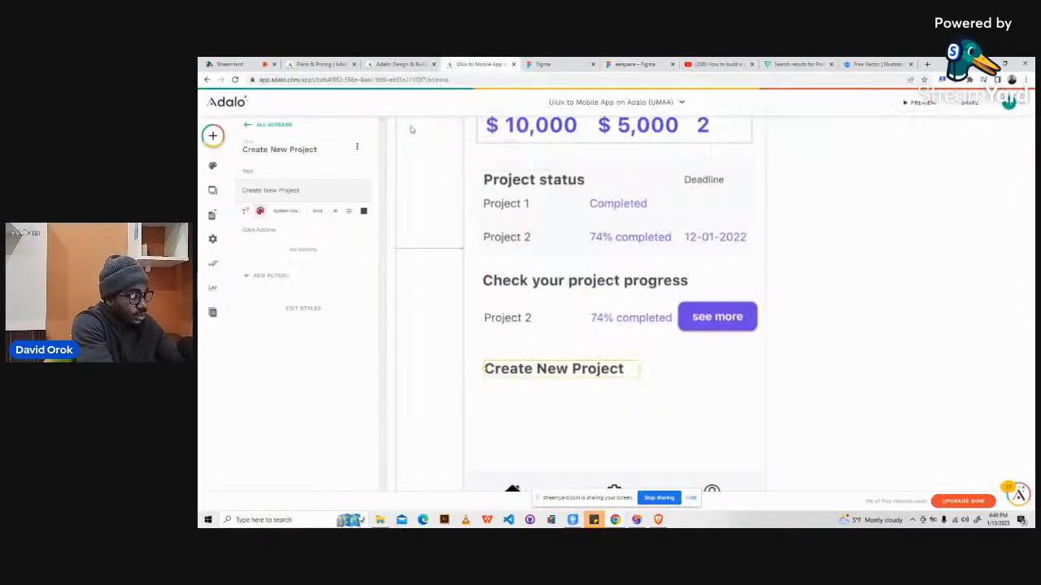
- Add a Text element below Create New Project reading 'What type of App do you want?'
{"action": "left_click", "coordinate": [209, 144]}
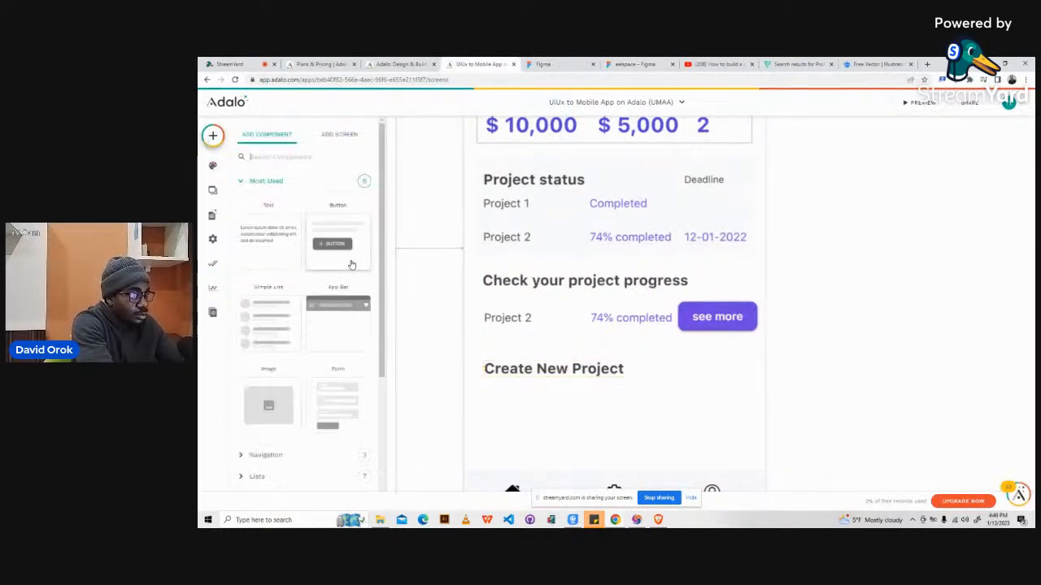
{"action": "left_click_drag", "start_coordinate": [274, 249], "coordinate": [524, 397]}
{"action": "triple_click", "coordinate": [261, 190]}
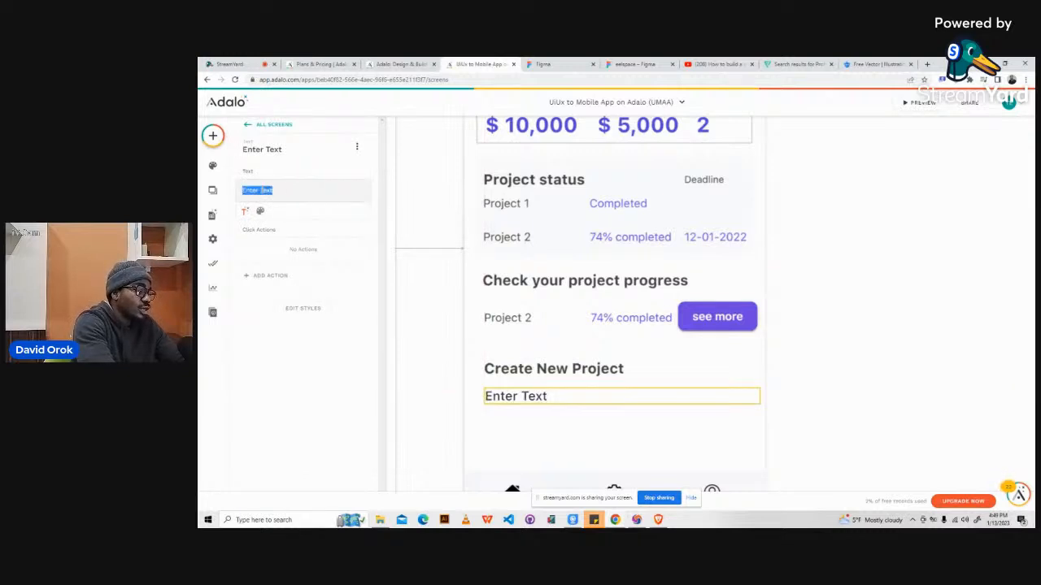
{"action": "key", "text": "ctrl+v"}
- Set the question text to size 14 and Normal weight, and narrow its box
{"action": "left_click", "coordinate": [260, 212]}
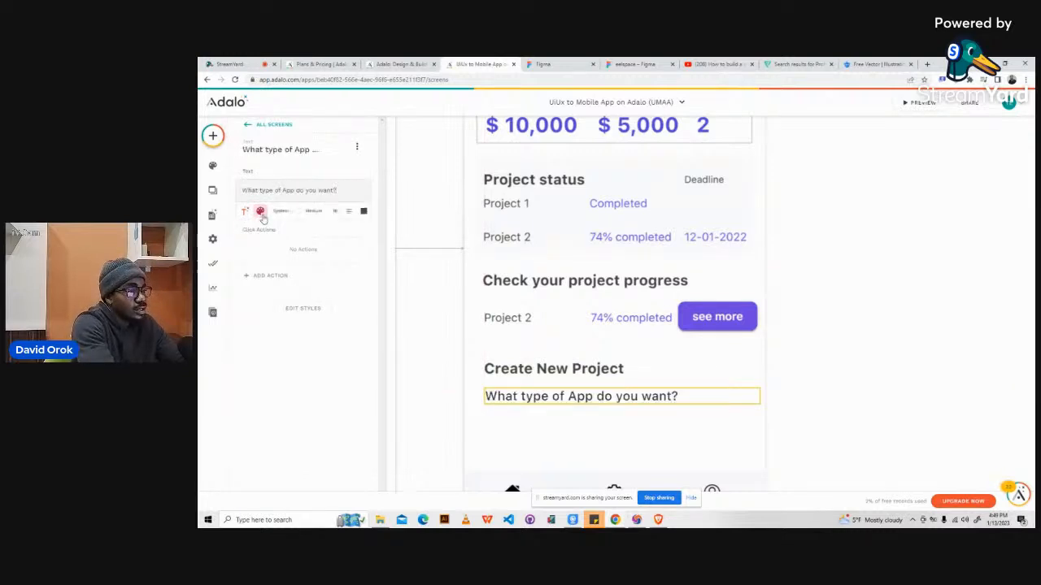
{"action": "left_click", "coordinate": [337, 212]}
{"action": "key", "text": "BackSpace"}
{"action": "type", "text": "4"}
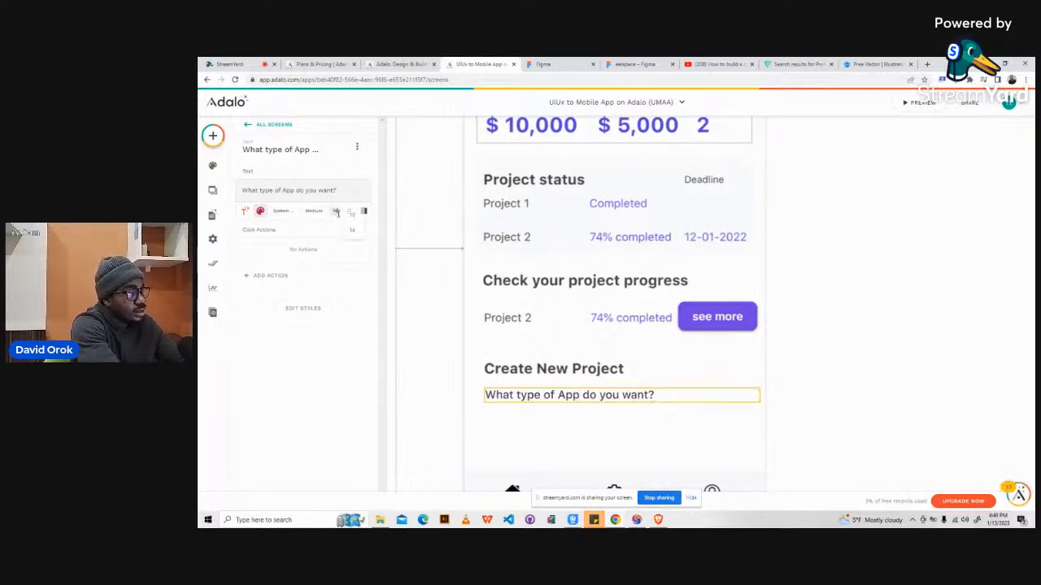
{"action": "left_click", "coordinate": [318, 213]}
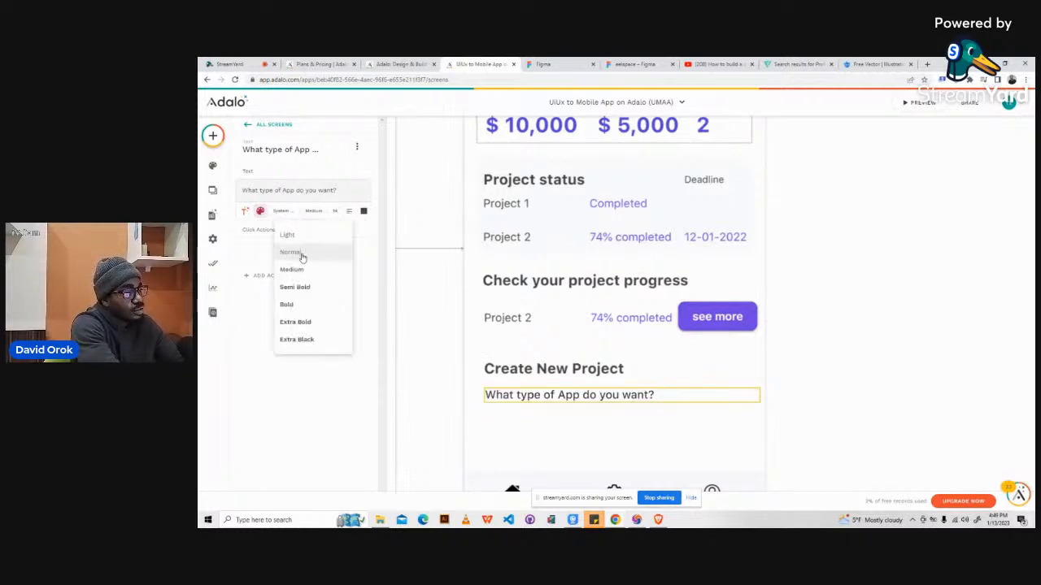
{"action": "left_click", "coordinate": [303, 252]}
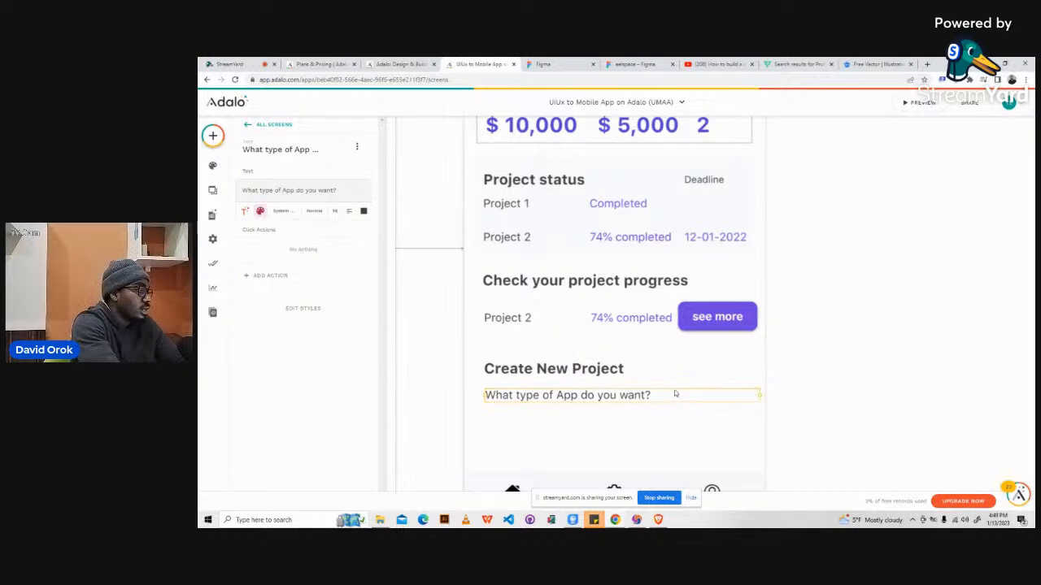
{"action": "left_click_drag", "start_coordinate": [760, 396], "coordinate": [659, 395]}
- Colour the question text dark blue using the Figma subtitle's hex value
{"action": "left_click", "coordinate": [623, 65]}
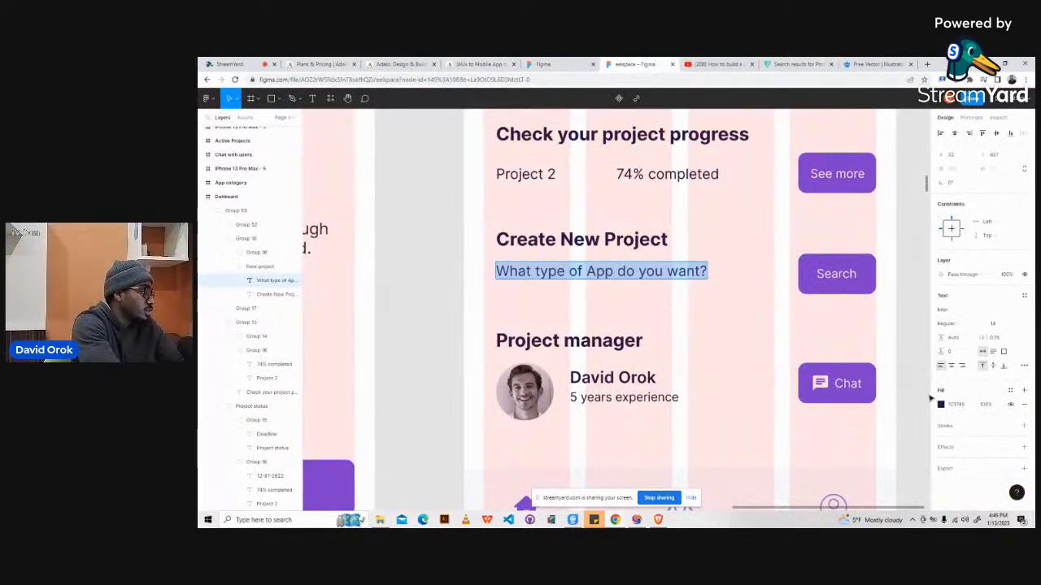
{"action": "left_click", "coordinate": [957, 405]}
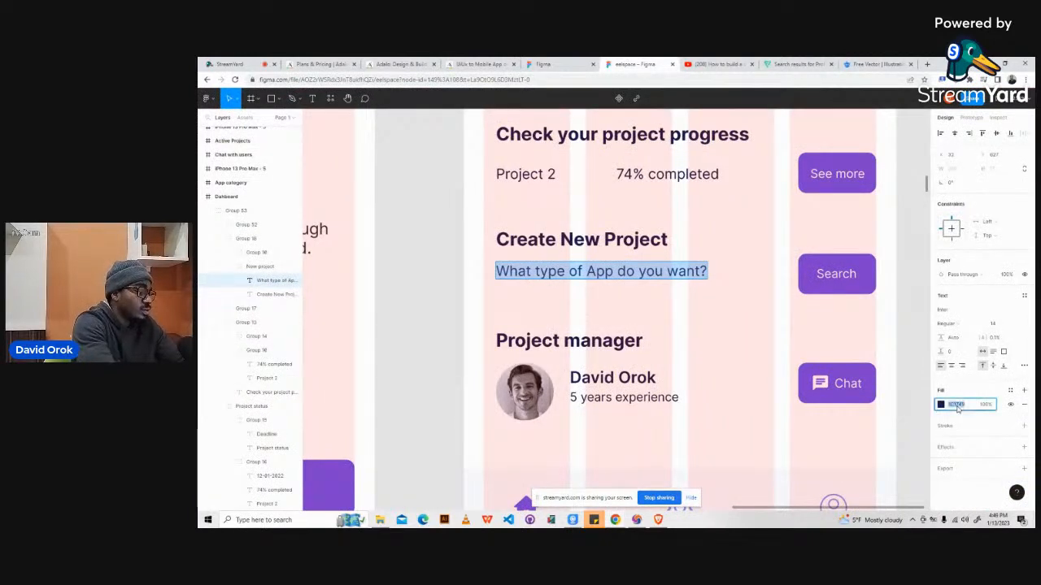
{"action": "left_click", "coordinate": [481, 64]}
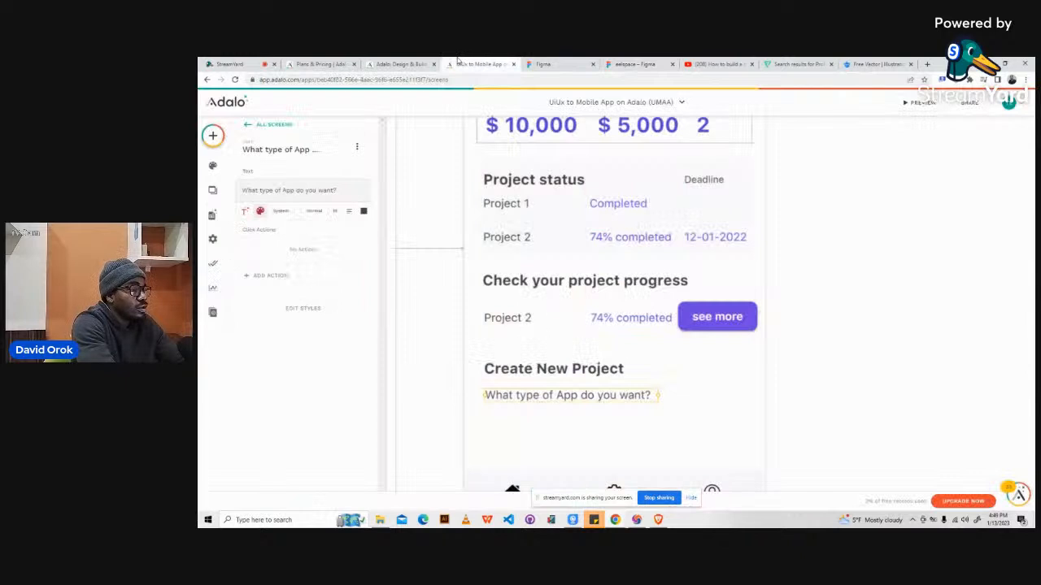
{"action": "left_click", "coordinate": [363, 211]}
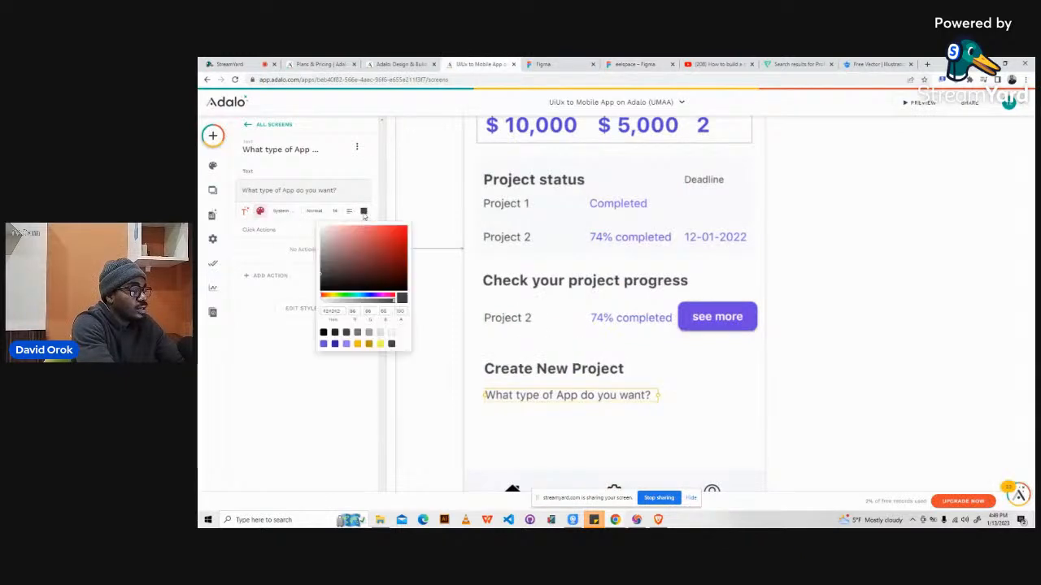
{"action": "left_click", "coordinate": [331, 312]}
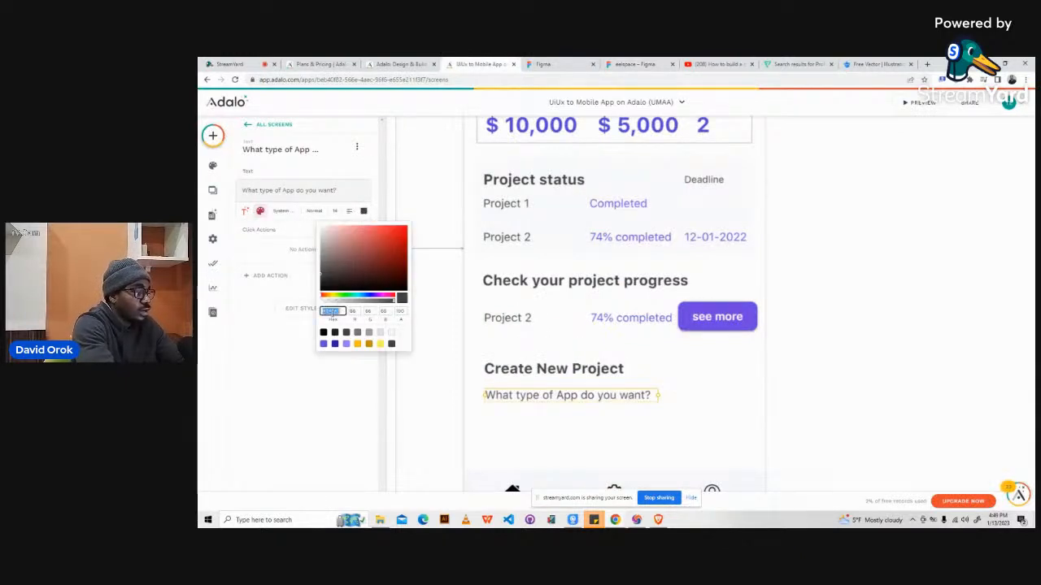
{"action": "type", "text": "1C1B5B"}
{"action": "key", "text": "Return"}
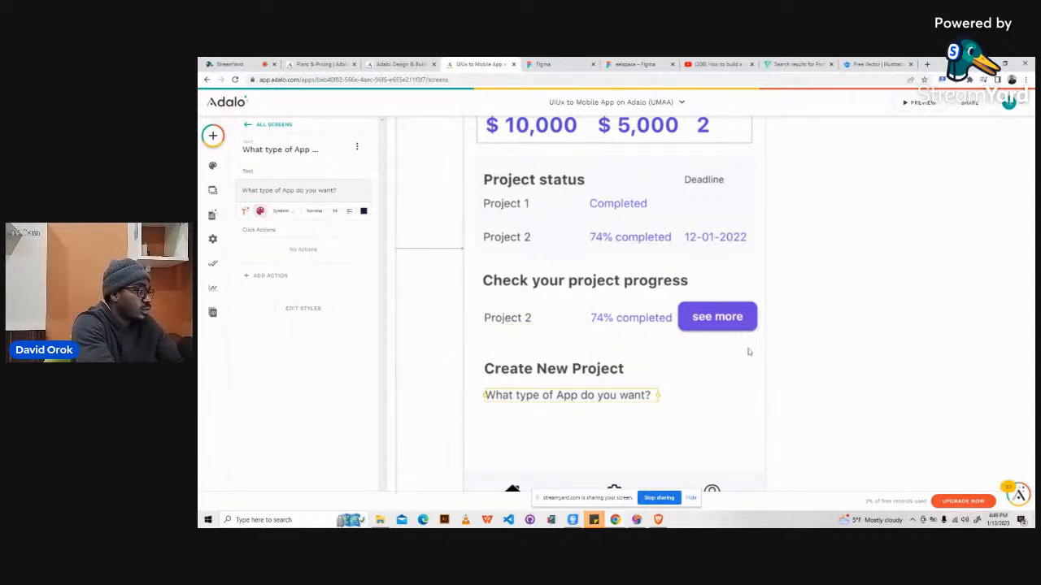
- Compare the screen with the Figma design and select the see more button
{"action": "left_click", "coordinate": [852, 306]}
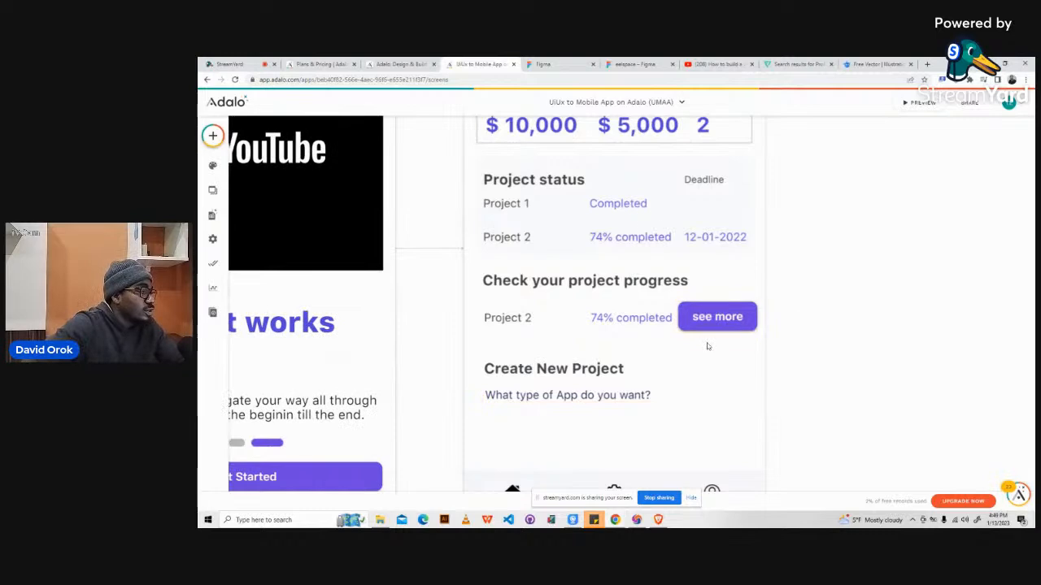
{"action": "left_click", "coordinate": [621, 64]}
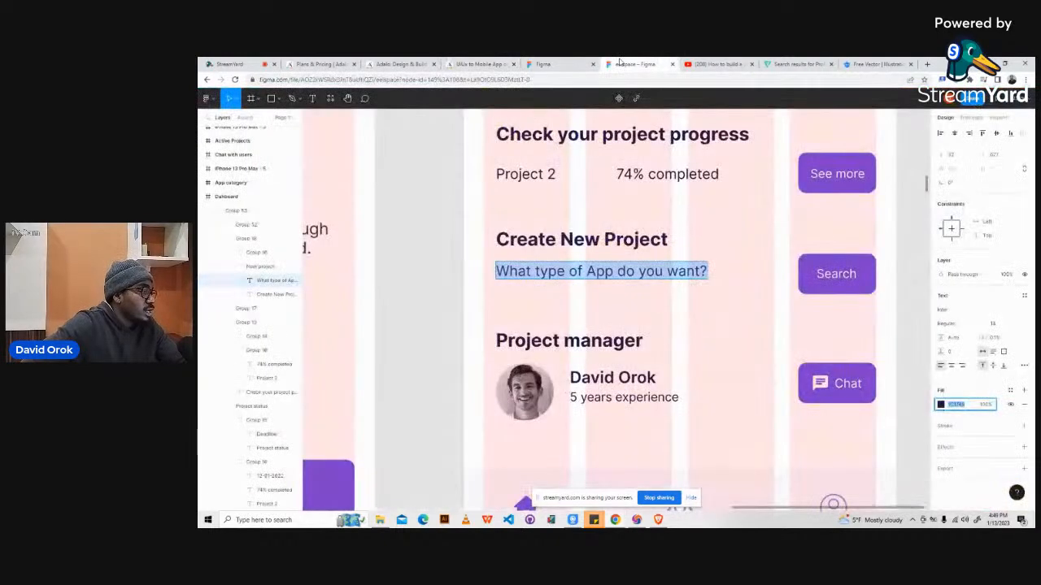
{"action": "left_click", "coordinate": [480, 63]}
{"action": "left_click", "coordinate": [730, 321]}
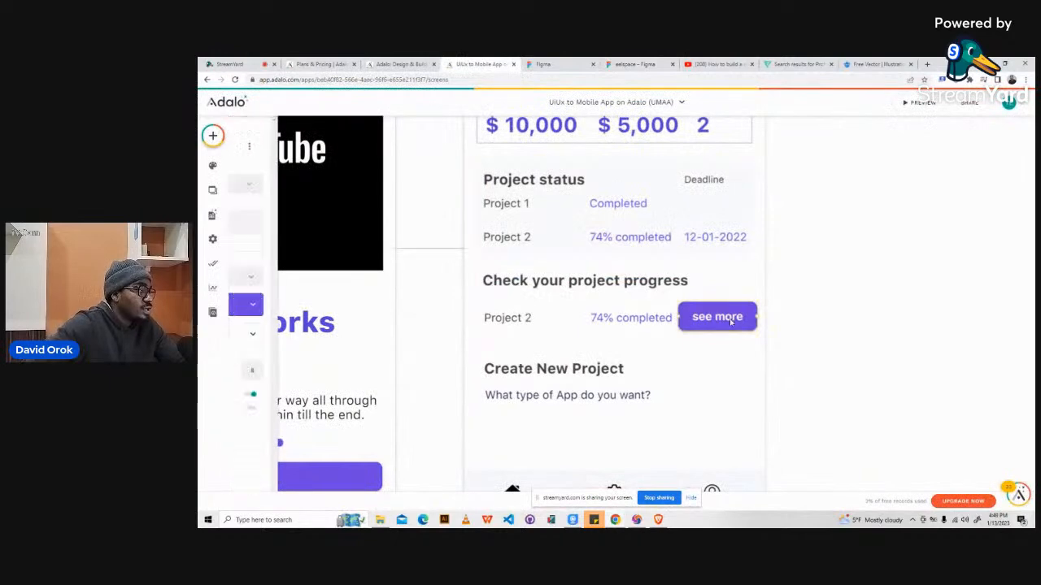
- Duplicate the see more button beside the question and relabel it 'search'
{"action": "left_click", "coordinate": [730, 322]}
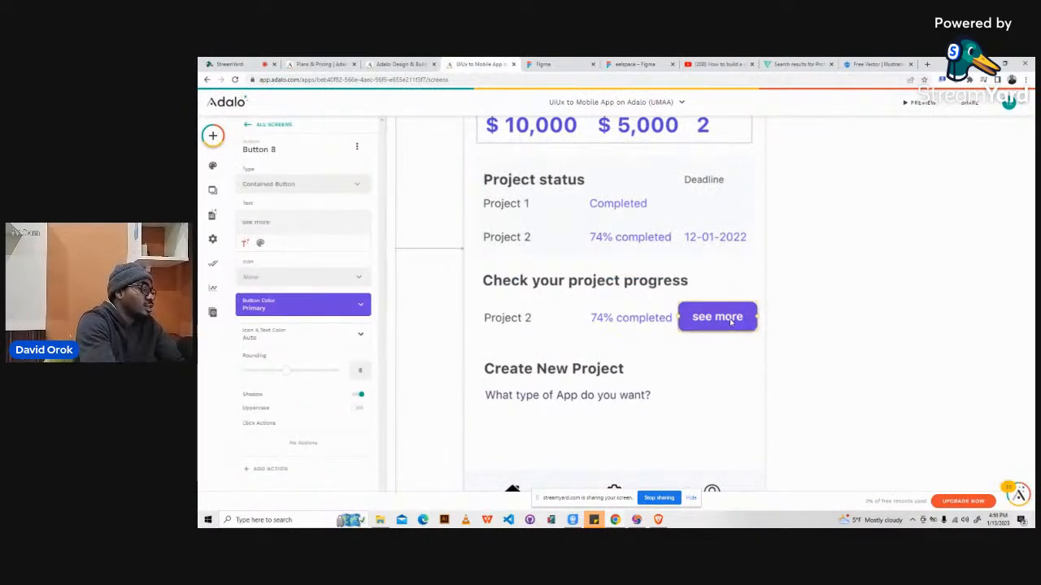
{"action": "left_click_drag", "start_coordinate": [730, 321], "coordinate": [733, 397]}
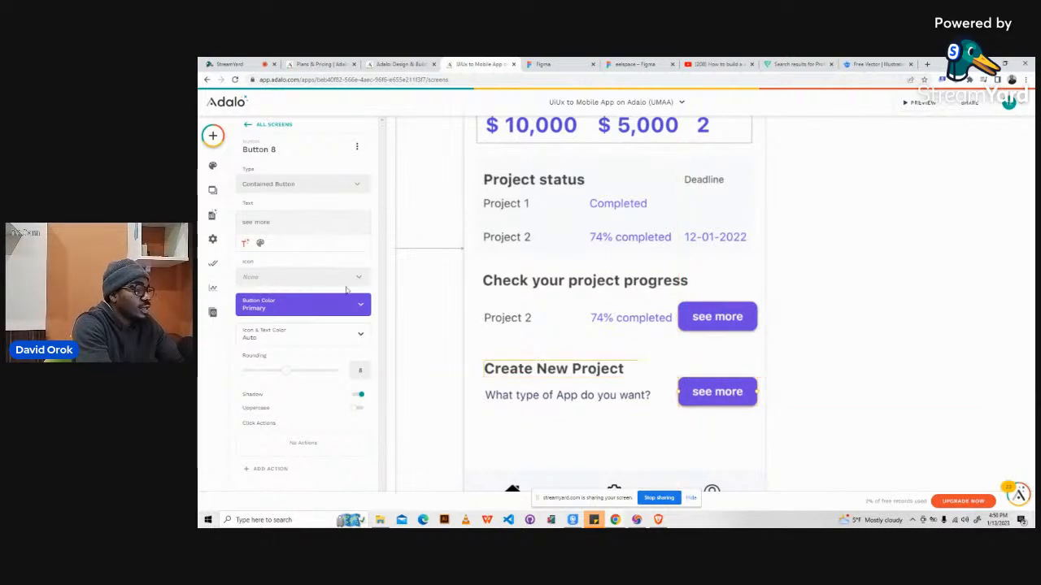
{"action": "triple_click", "coordinate": [266, 225]}
{"action": "type", "text": "s"}
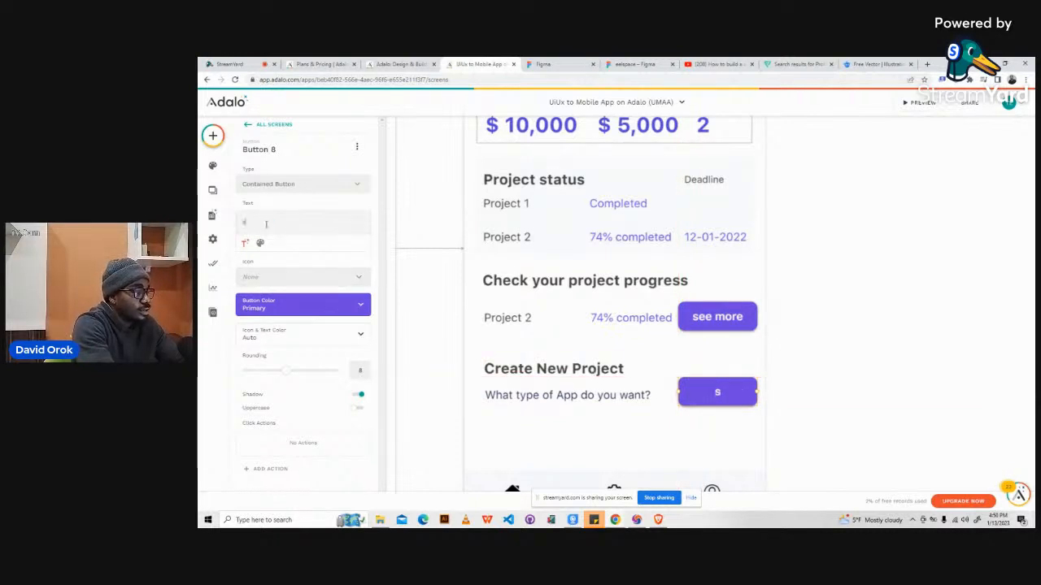
{"action": "type", "text": "earch"}
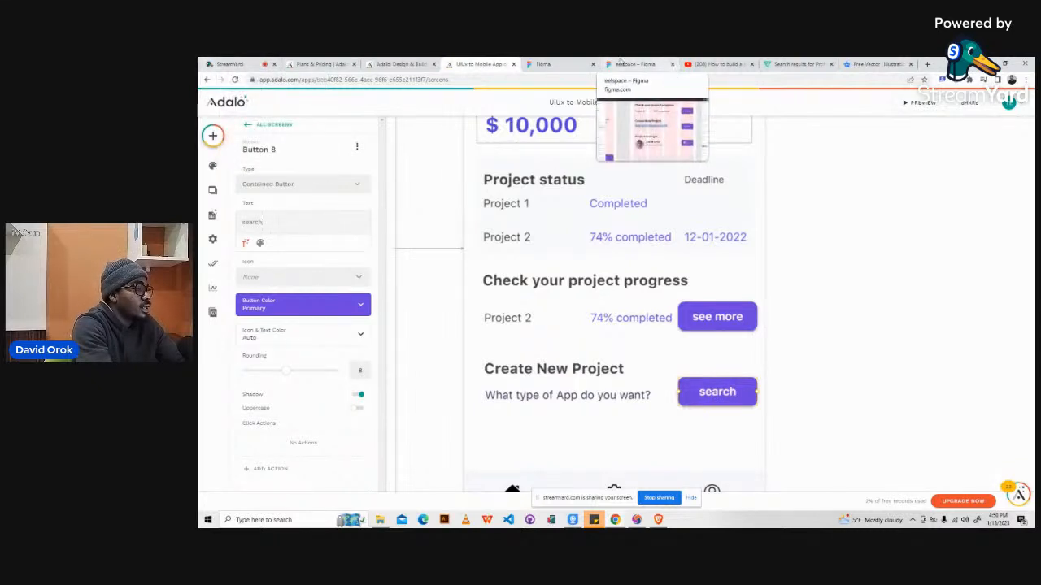
- Inspect the Project manager heading in the Figma design
{"action": "left_click", "coordinate": [620, 62]}
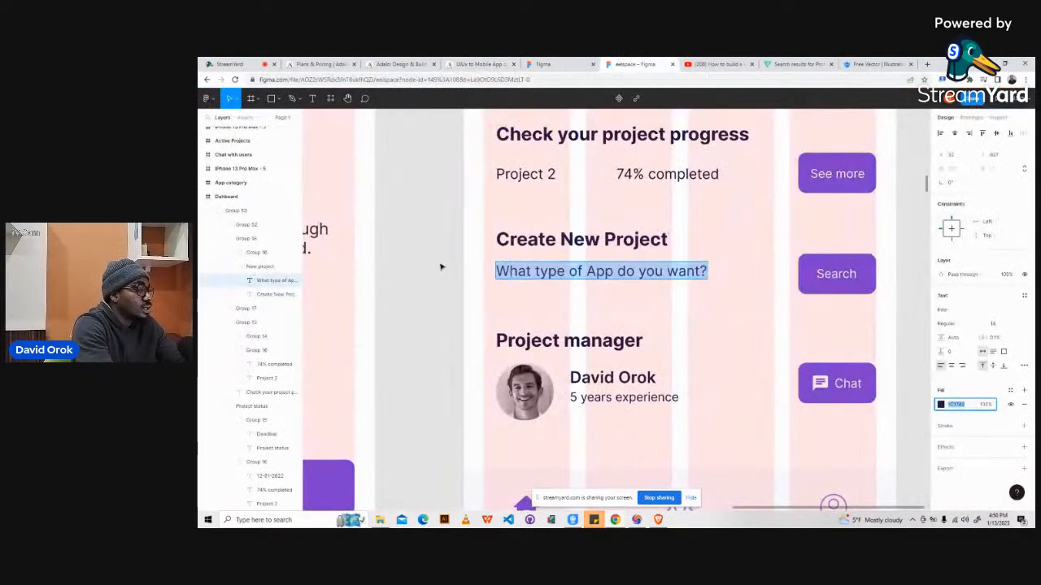
{"action": "key", "text": "Escape"}
{"action": "scroll", "coordinate": [617, 324], "scroll_direction": "down", "scroll_amount": 1}
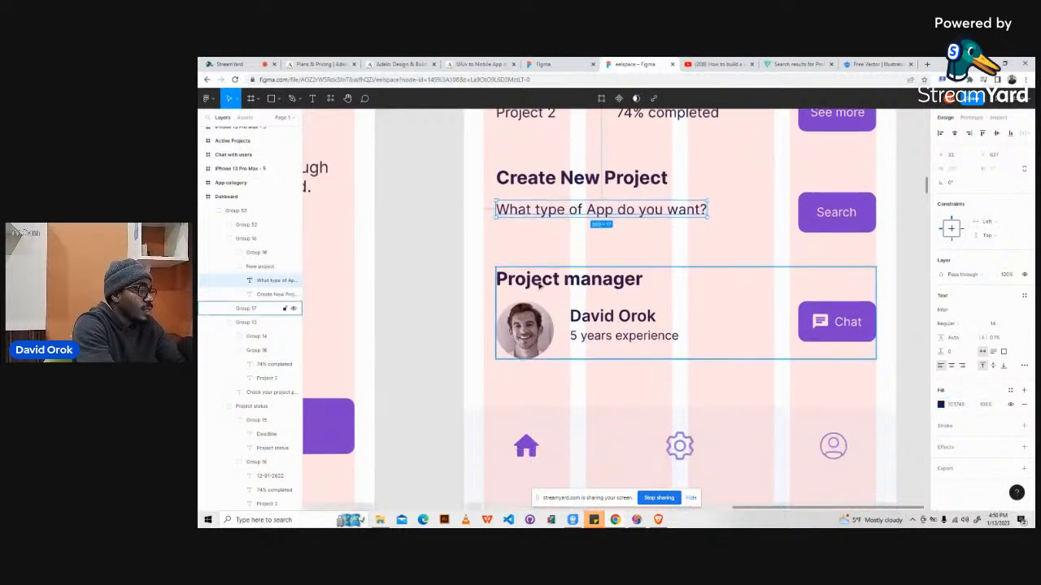
{"action": "left_click", "coordinate": [537, 284]}
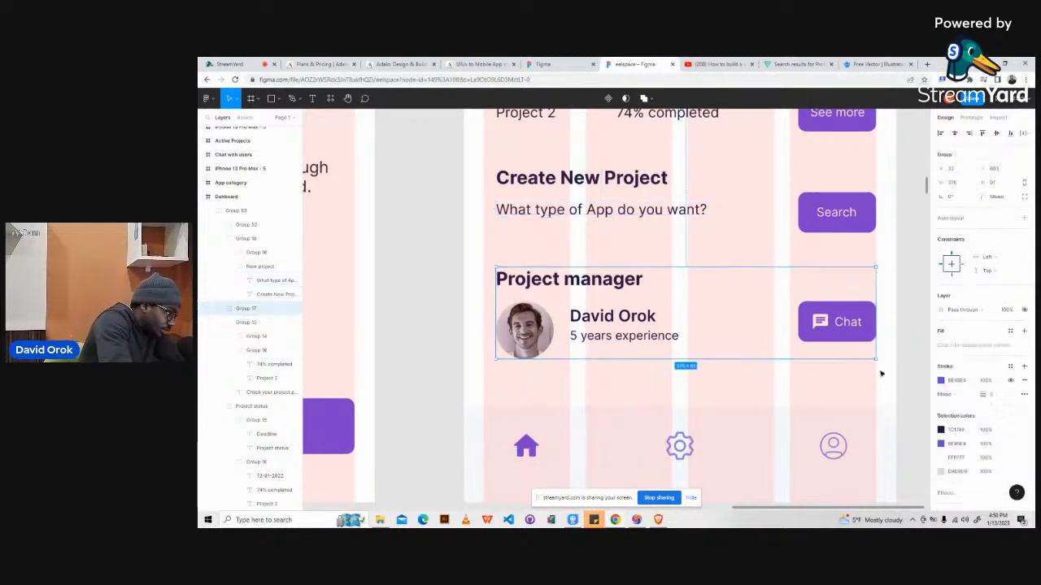
{"action": "double_click", "coordinate": [522, 282]}
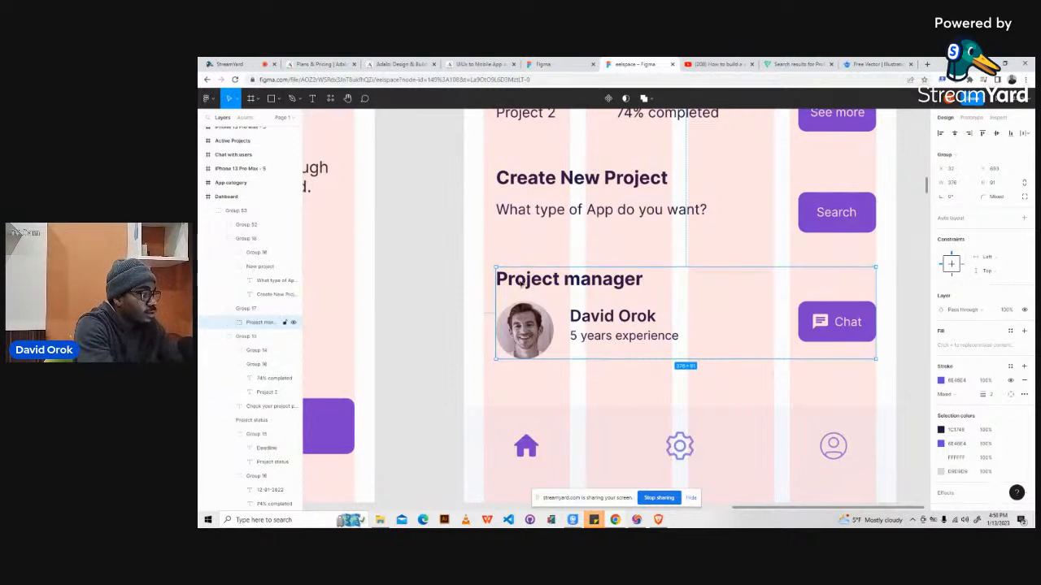
{"action": "double_click", "coordinate": [522, 282]}
{"action": "double_click", "coordinate": [521, 282]}
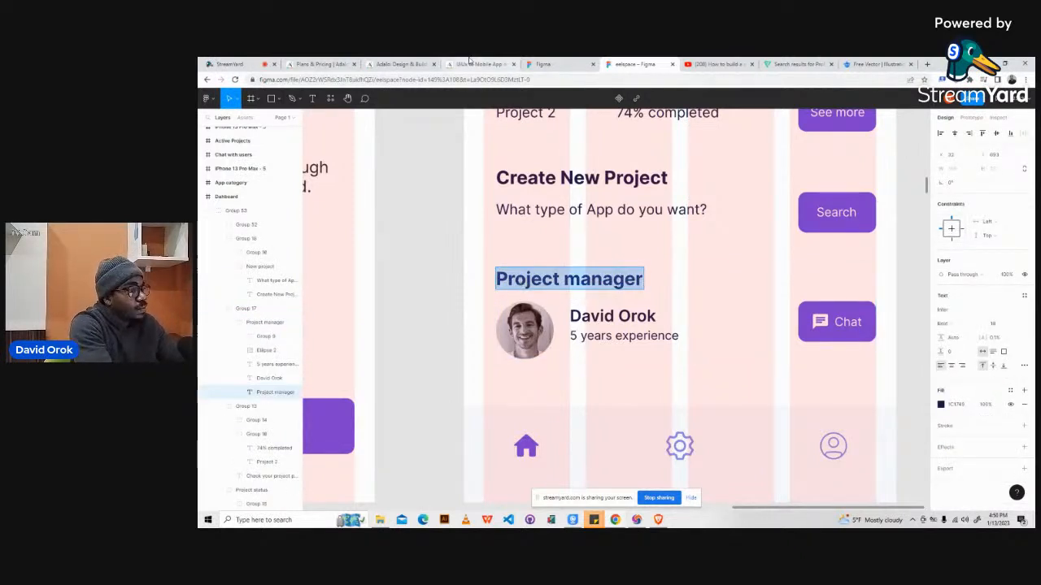
{"action": "left_click", "coordinate": [458, 65]}
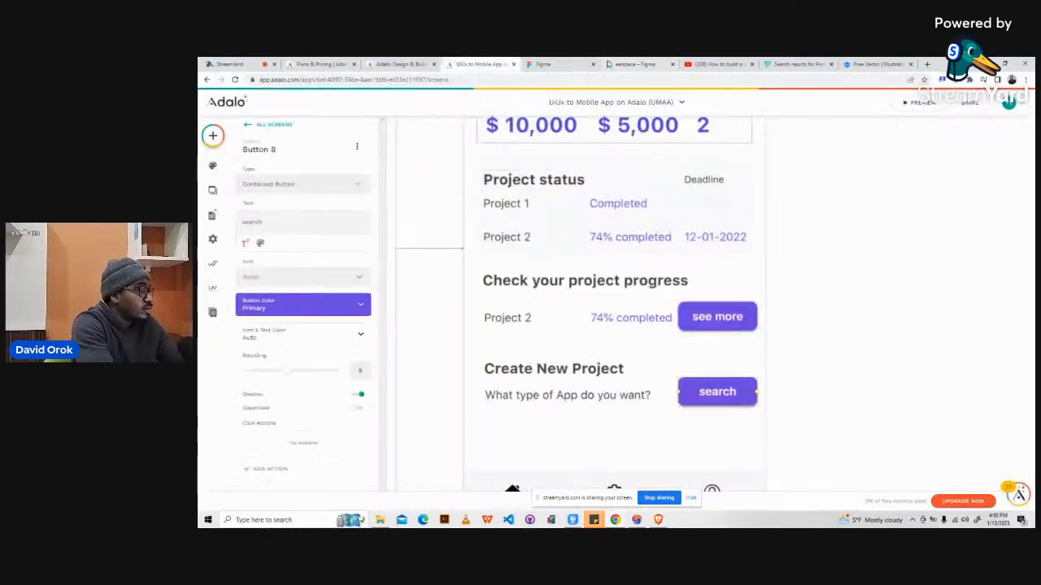
{"action": "left_click", "coordinate": [632, 64]}
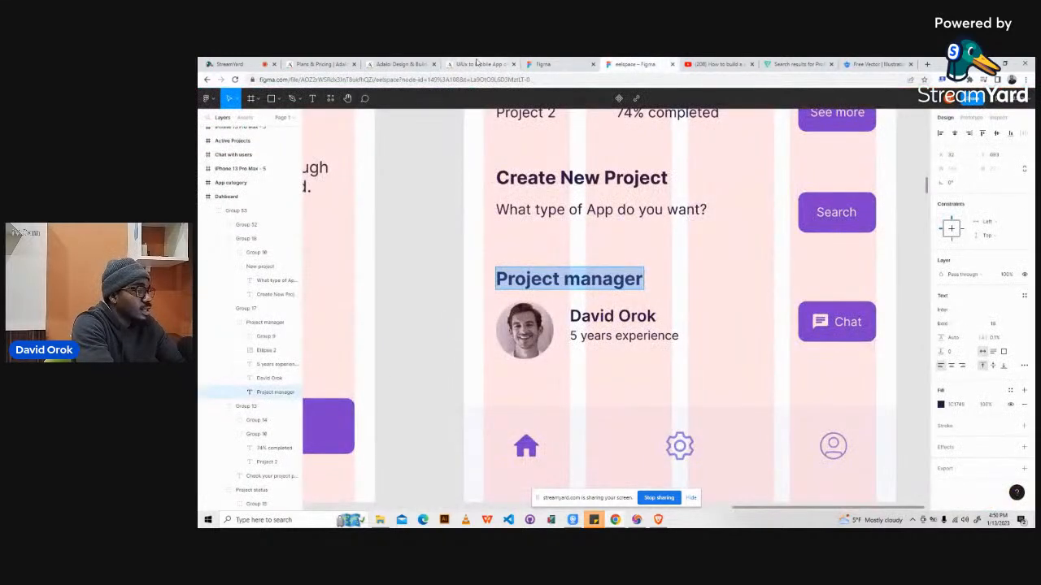
{"action": "left_click", "coordinate": [469, 64]}
{"action": "scroll", "coordinate": [514, 291], "scroll_direction": "down", "scroll_amount": 3}
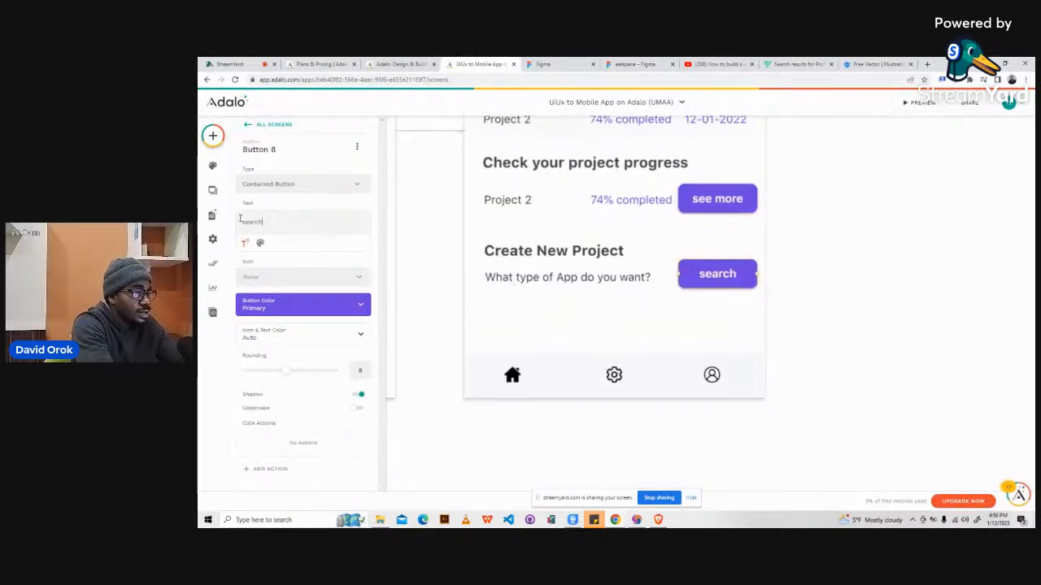
- Add a 'Project manager' text below the search row in Bold, size 18
{"action": "left_click", "coordinate": [213, 137]}
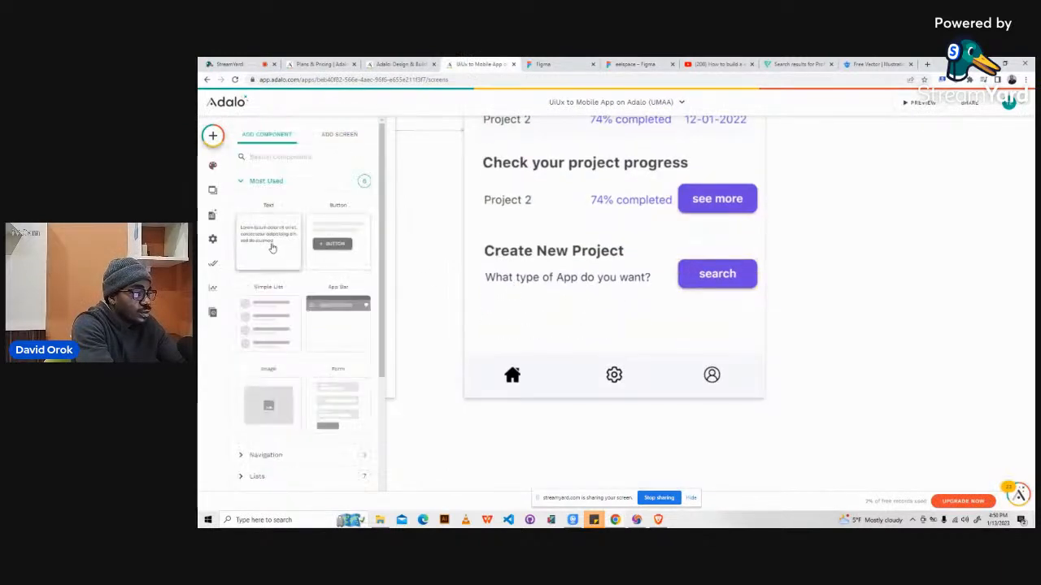
{"action": "left_click_drag", "start_coordinate": [272, 248], "coordinate": [525, 313]}
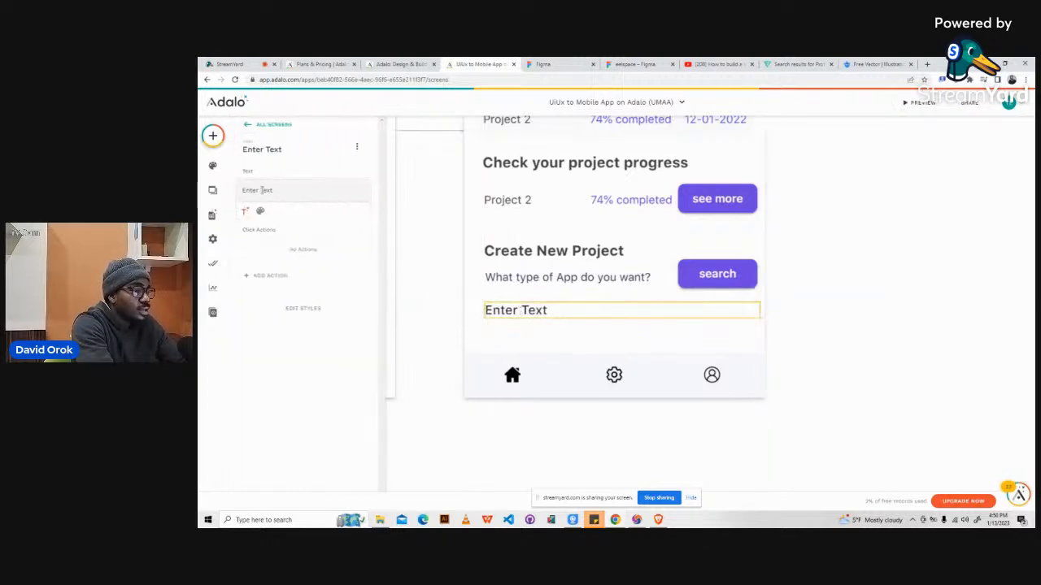
{"action": "triple_click", "coordinate": [256, 189]}
{"action": "type", "text": "Project manager"}
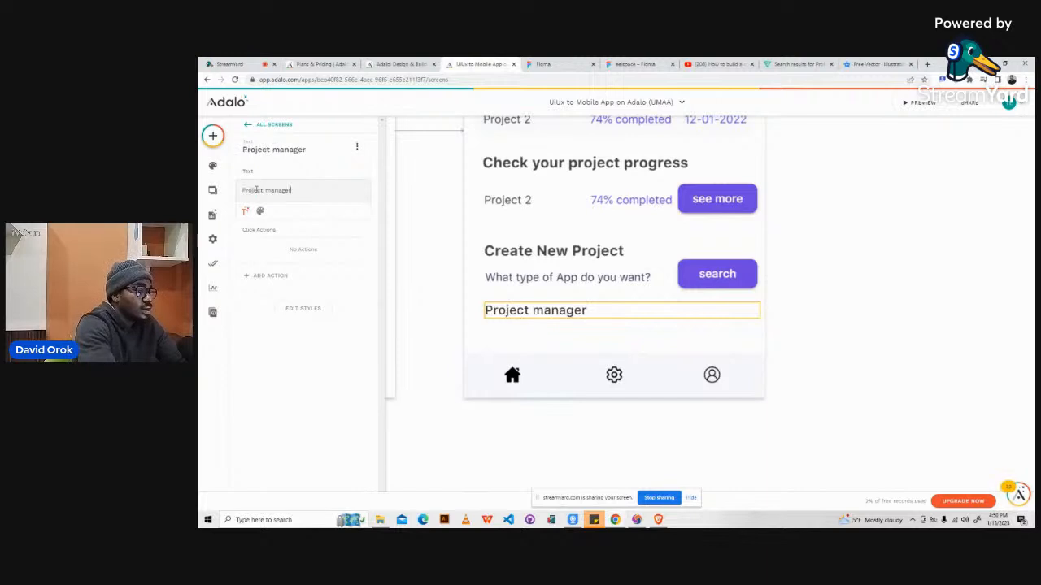
{"action": "left_click", "coordinate": [259, 211]}
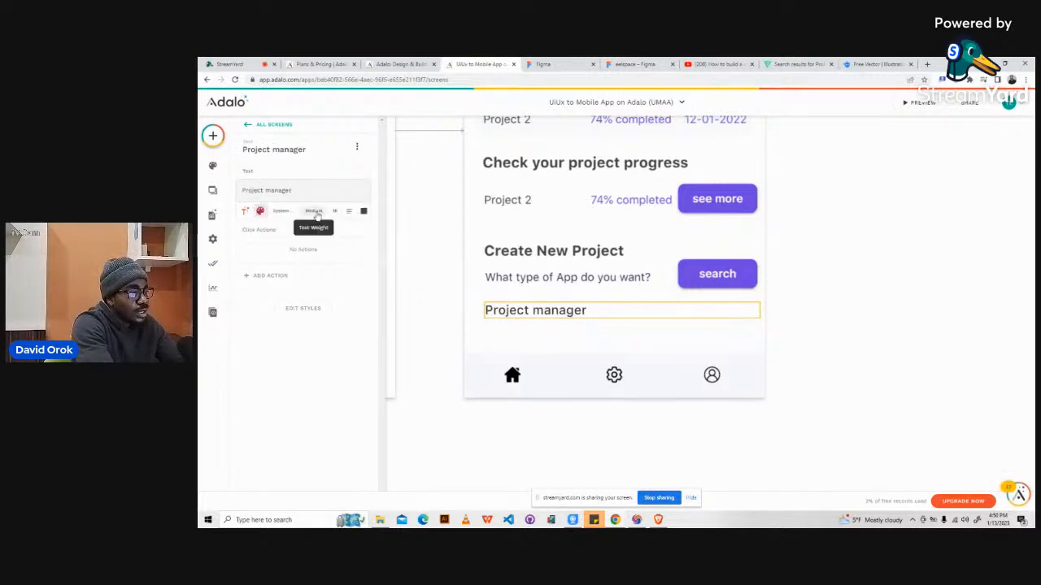
{"action": "left_click", "coordinate": [314, 211]}
{"action": "left_click", "coordinate": [297, 304]}
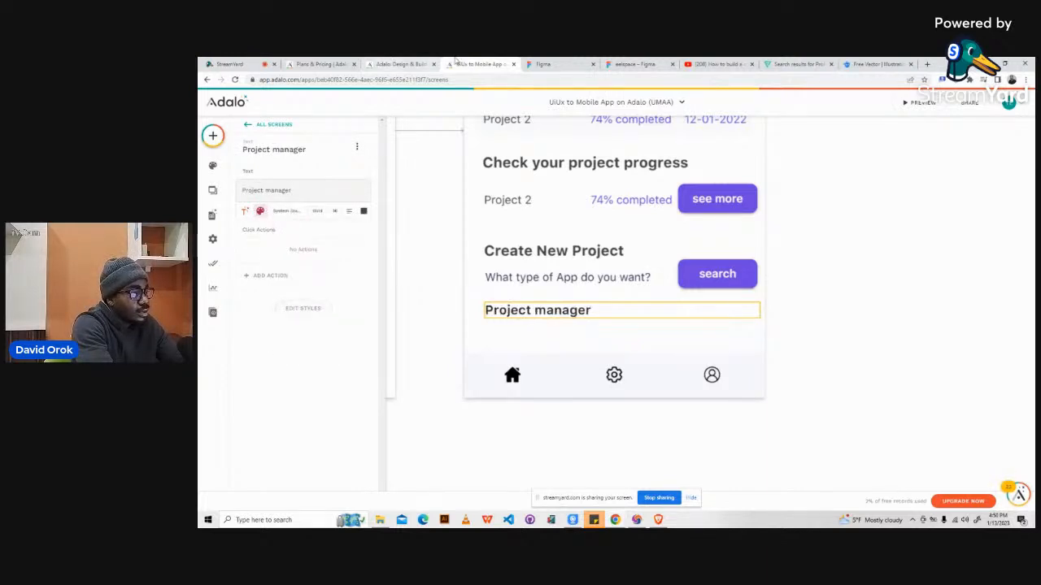
{"action": "left_click", "coordinate": [611, 67]}
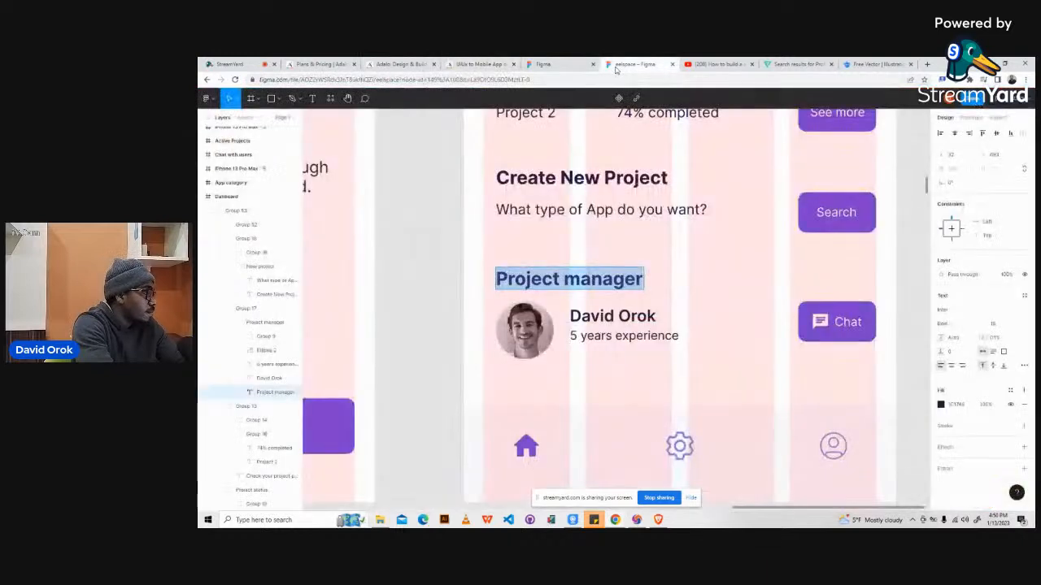
{"action": "left_click", "coordinate": [480, 64]}
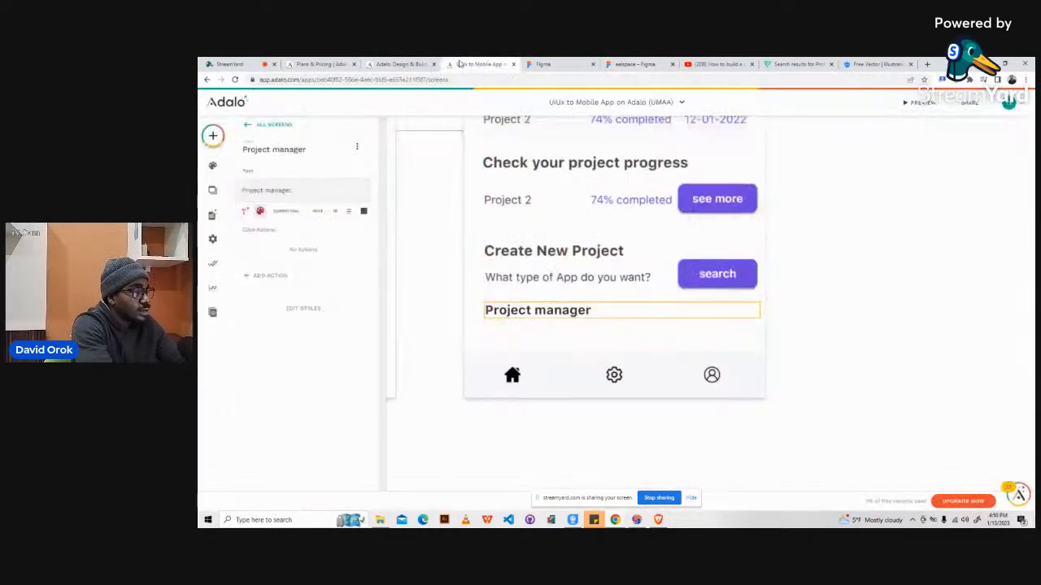
{"action": "left_click", "coordinate": [338, 210]}
{"action": "key", "text": "BackSpace"}
{"action": "type", "text": "8"}
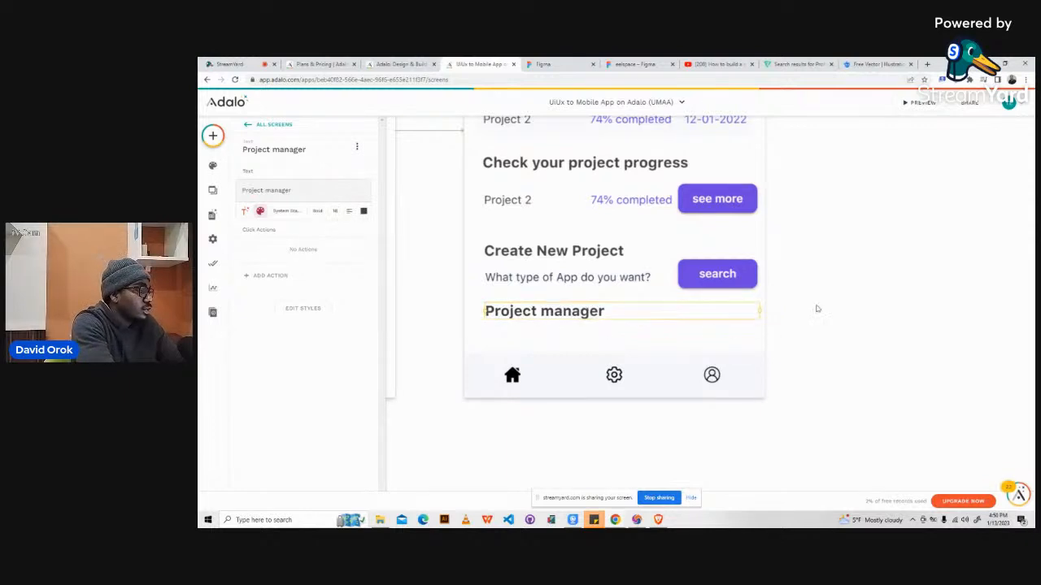
- Lengthen the Dashboard - Client screen and select the four bottom navigation icons
{"action": "scroll", "coordinate": [724, 331], "scroll_direction": "down", "scroll_amount": 5}
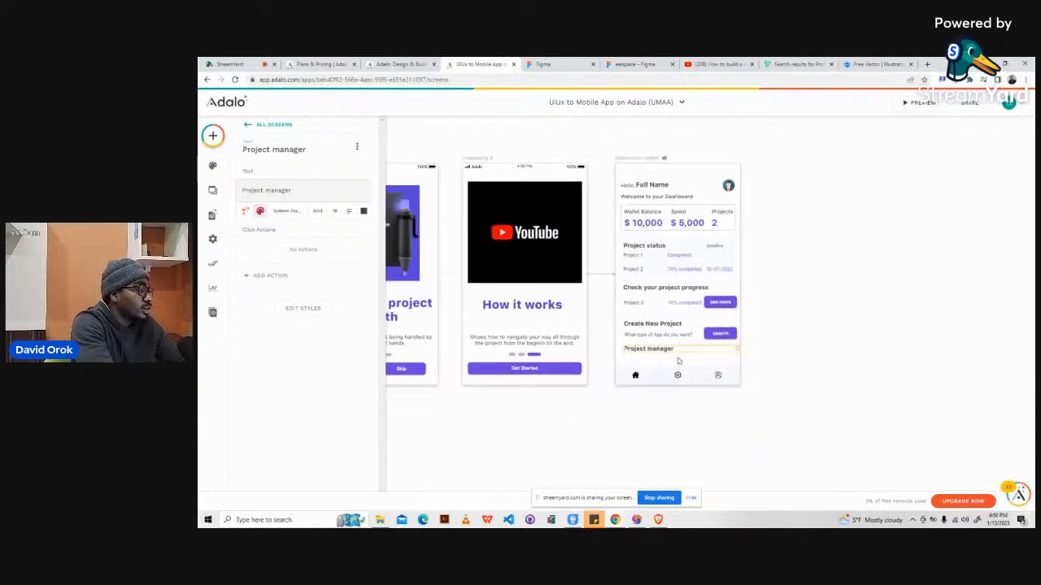
{"action": "left_click", "coordinate": [624, 160]}
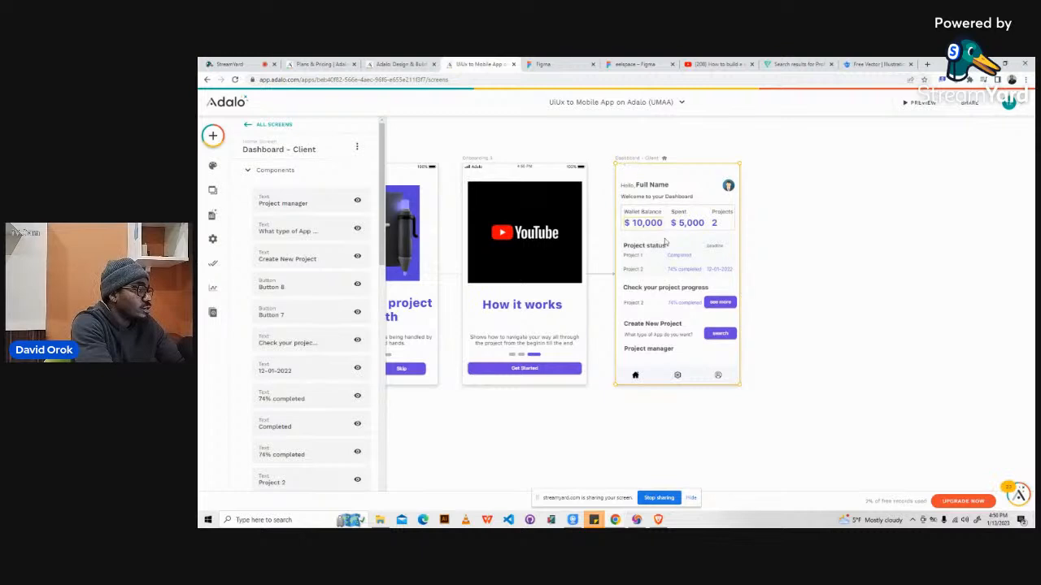
{"action": "left_click_drag", "start_coordinate": [665, 383], "coordinate": [675, 437]}
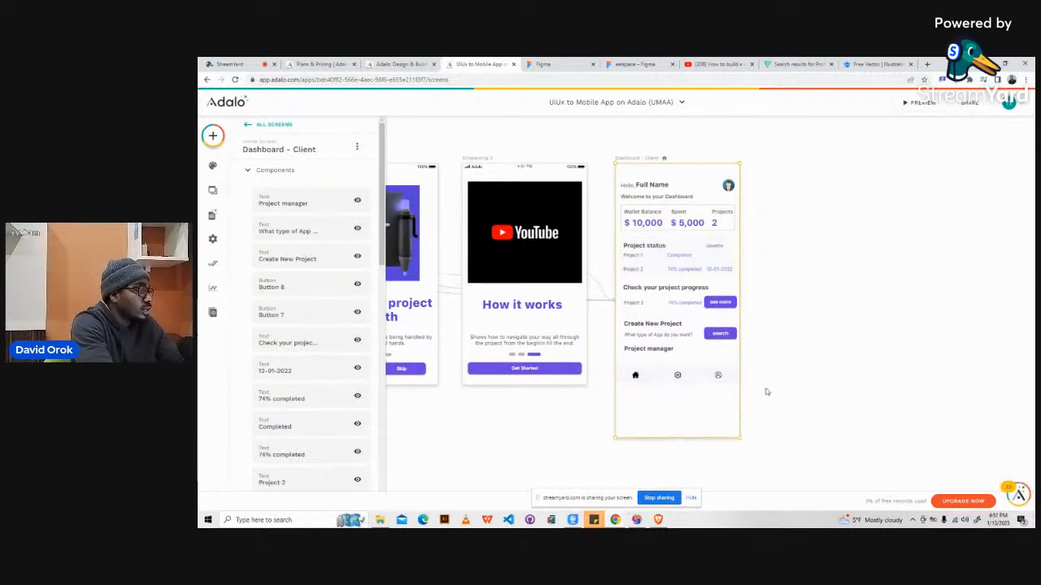
{"action": "left_click_drag", "start_coordinate": [766, 389], "coordinate": [645, 428]}
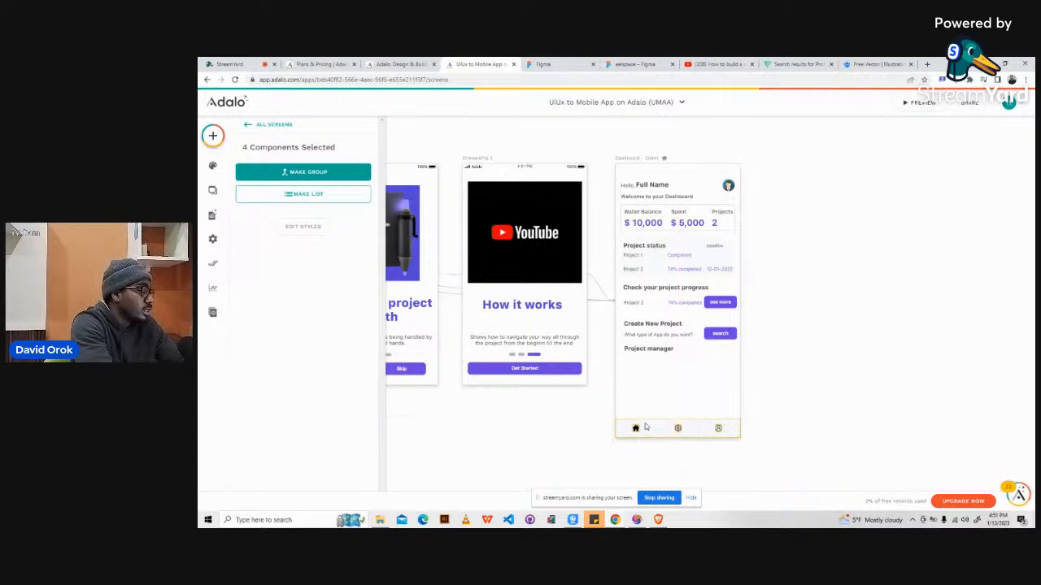
- Move the Project manager heading slightly lower and check the manager's name in Figma
{"action": "left_click", "coordinate": [765, 373]}
{"action": "scroll", "coordinate": [765, 374], "scroll_direction": "up", "scroll_amount": 5}
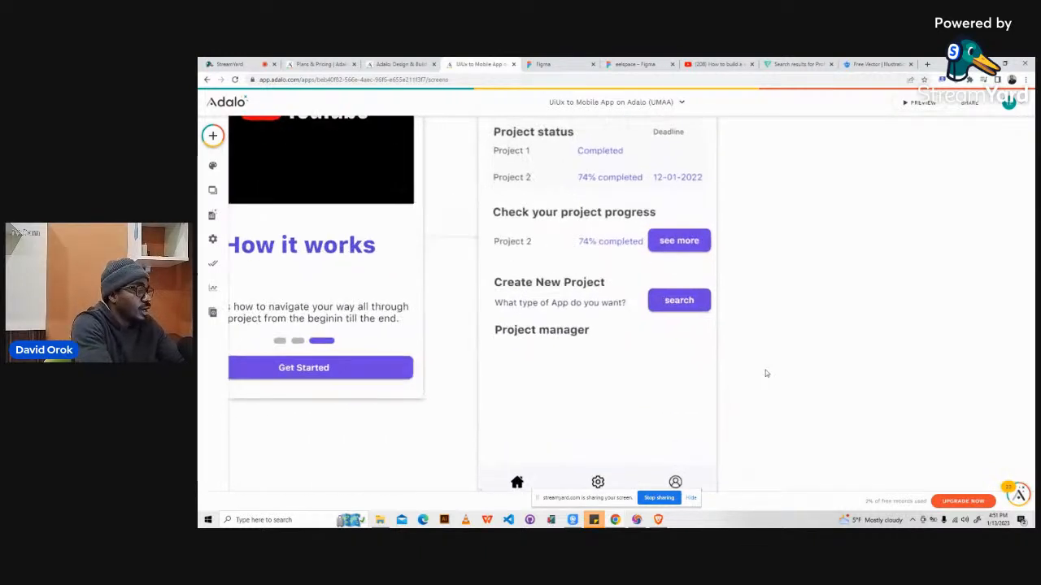
{"action": "left_click_drag", "start_coordinate": [542, 333], "coordinate": [541, 345]}
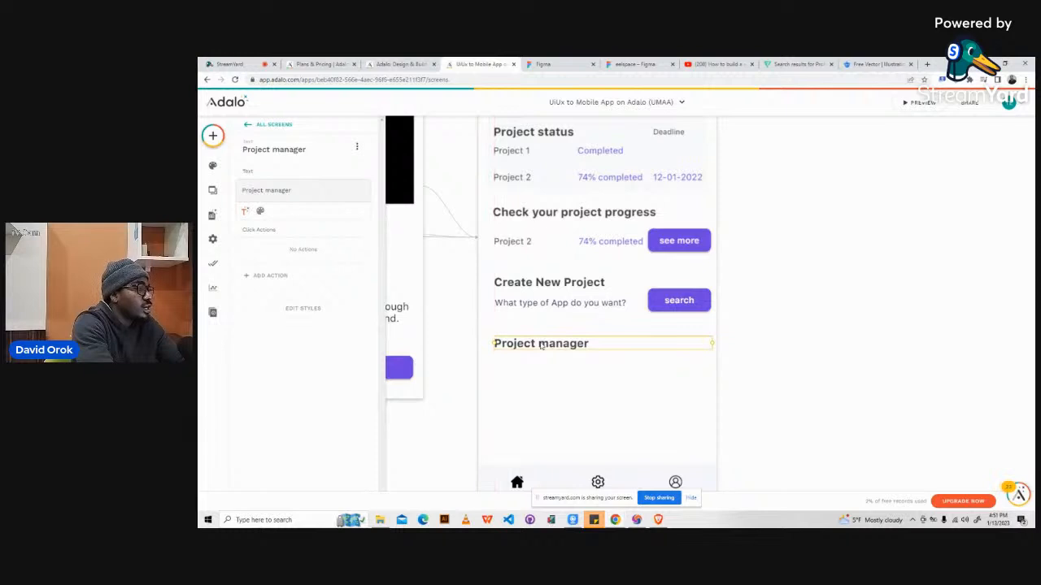
{"action": "left_click", "coordinate": [618, 64]}
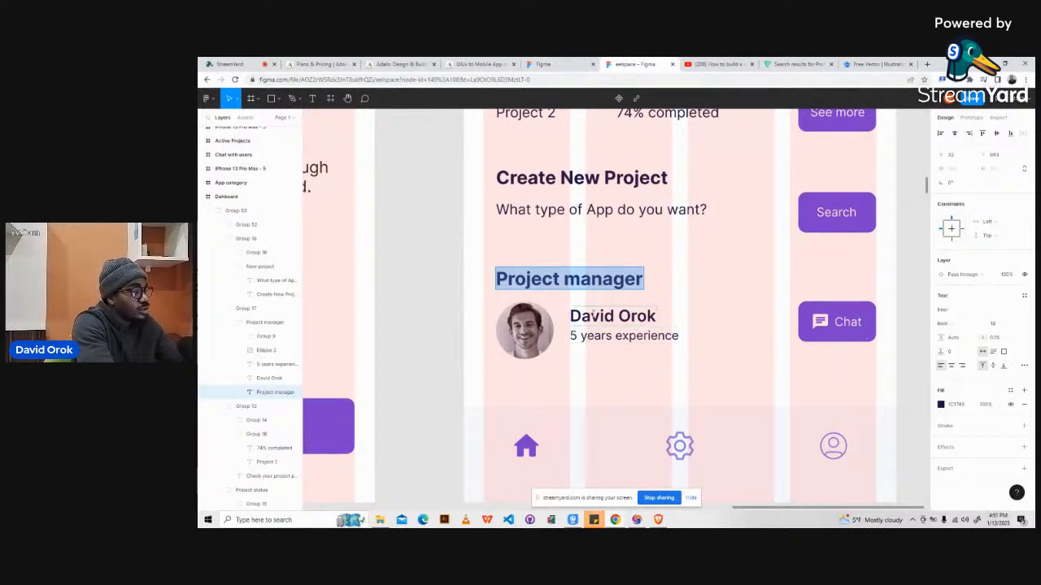
{"action": "double_click", "coordinate": [591, 316]}
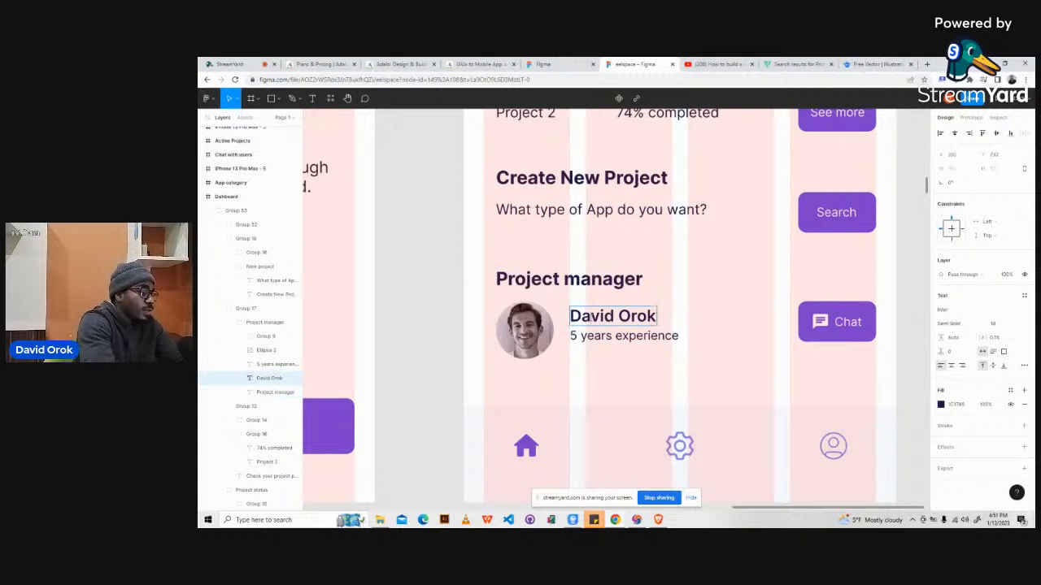
{"action": "key", "text": "ctrl+a"}
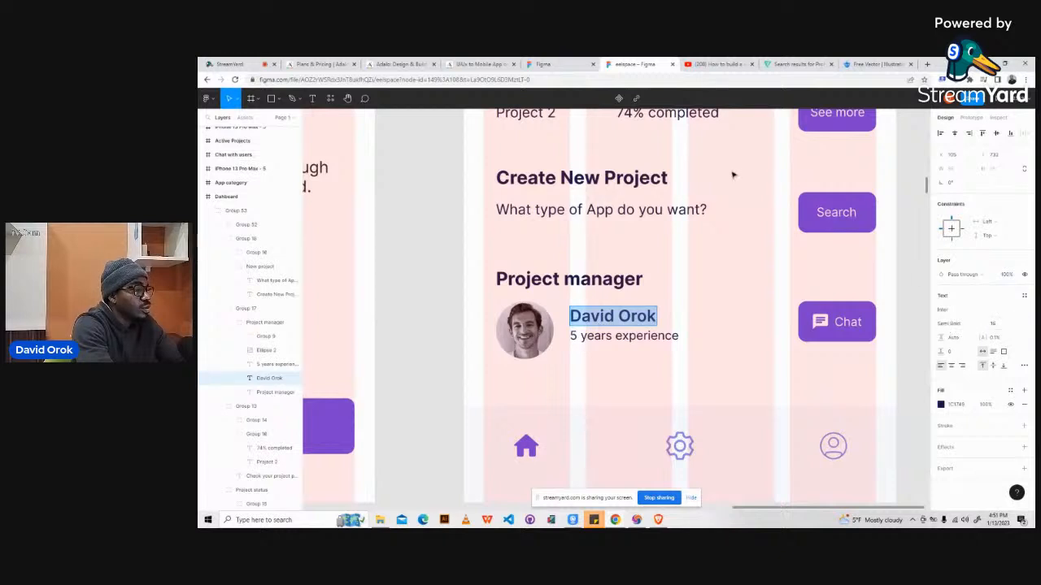
{"action": "left_click", "coordinate": [459, 65]}
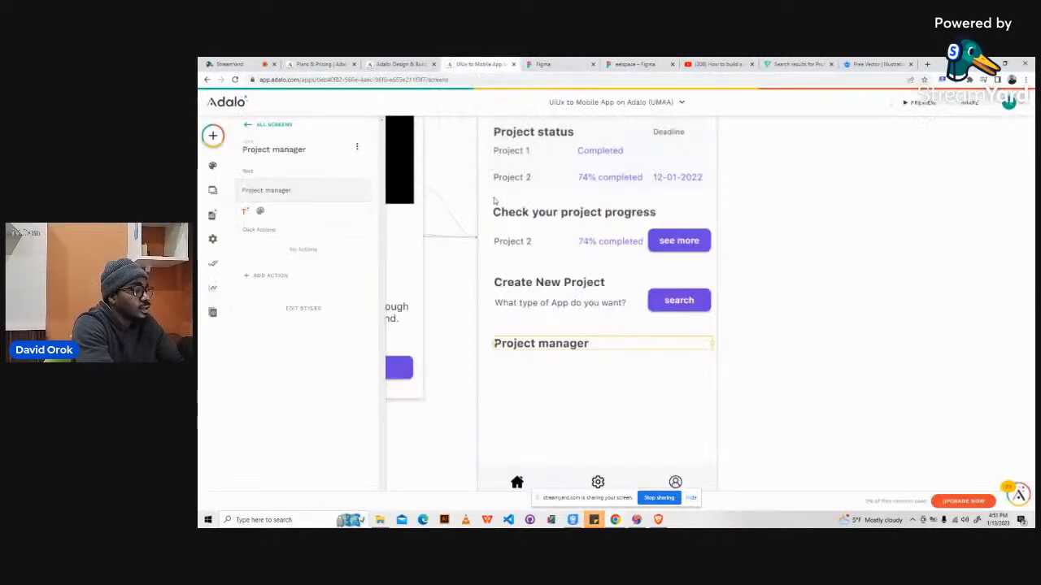
- Add a Semi Bold text line with the manager's name beneath Project manager
{"action": "left_click", "coordinate": [213, 137]}
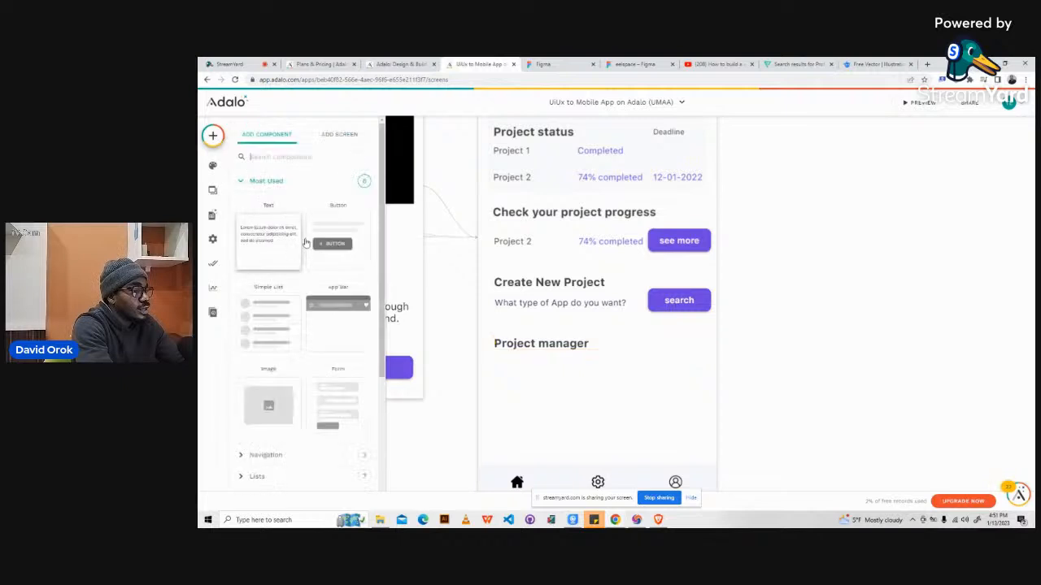
{"action": "left_click_drag", "start_coordinate": [269, 240], "coordinate": [579, 371]}
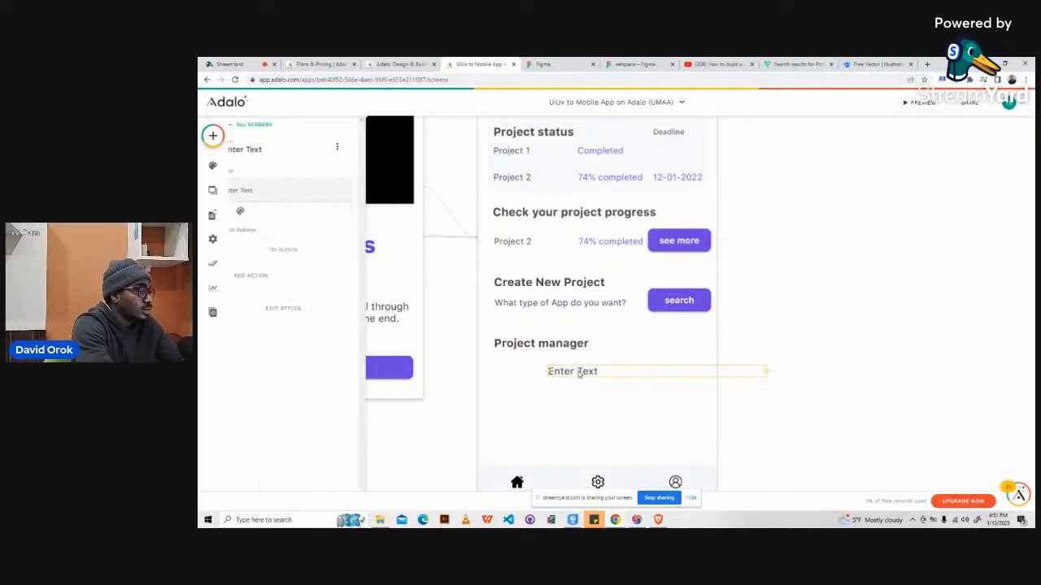
{"action": "triple_click", "coordinate": [254, 189]}
{"action": "type", "text": "David Orok"}
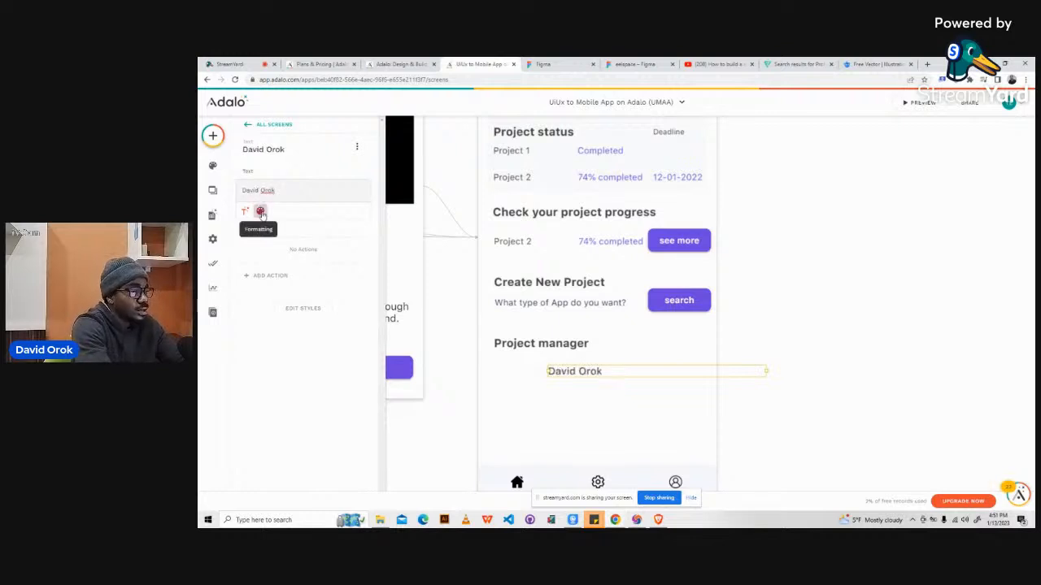
{"action": "left_click", "coordinate": [260, 210]}
{"action": "left_click", "coordinate": [313, 210]}
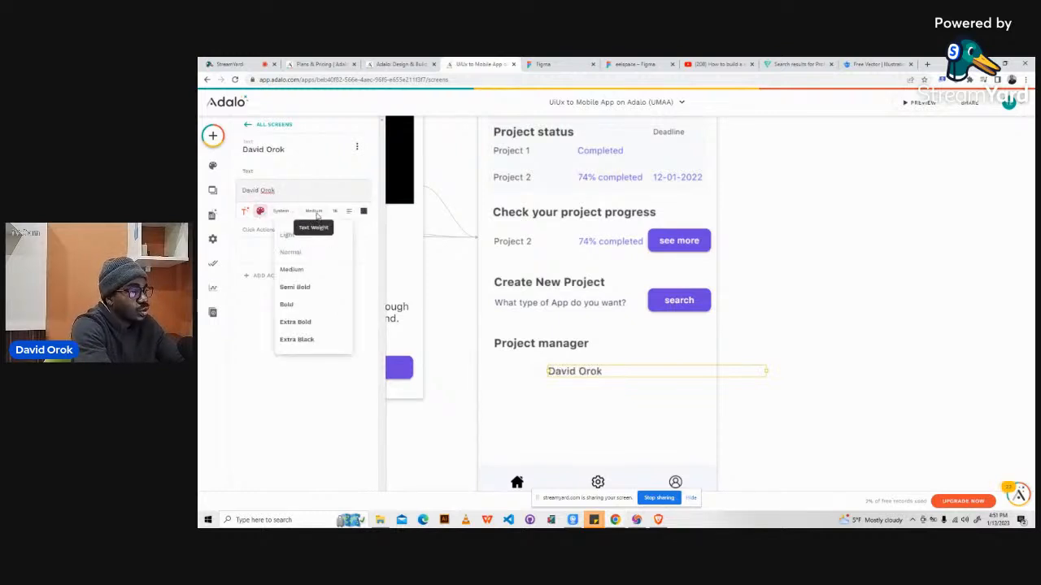
{"action": "left_click", "coordinate": [307, 289]}
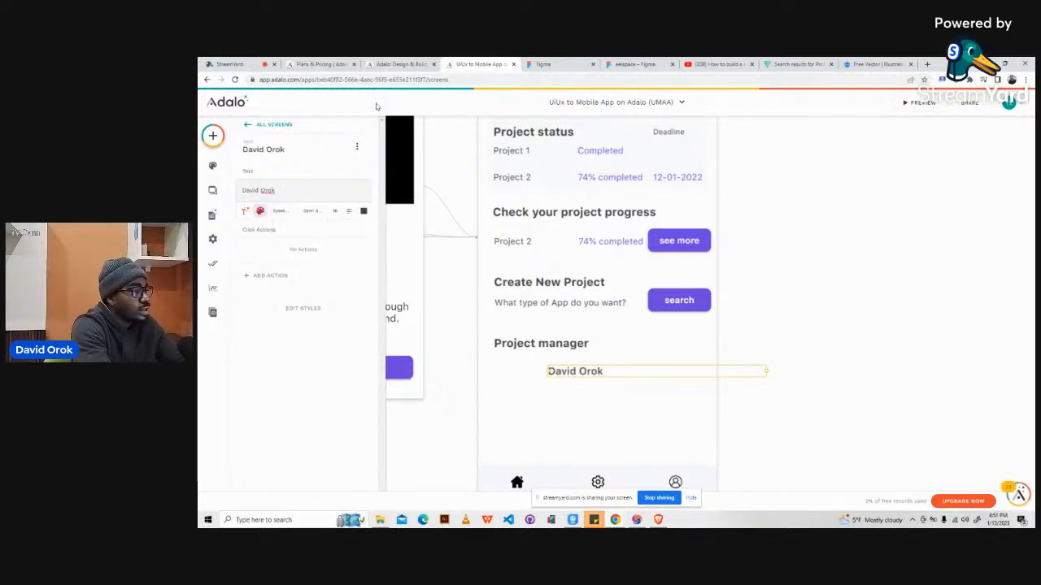
{"action": "left_click", "coordinate": [638, 64]}
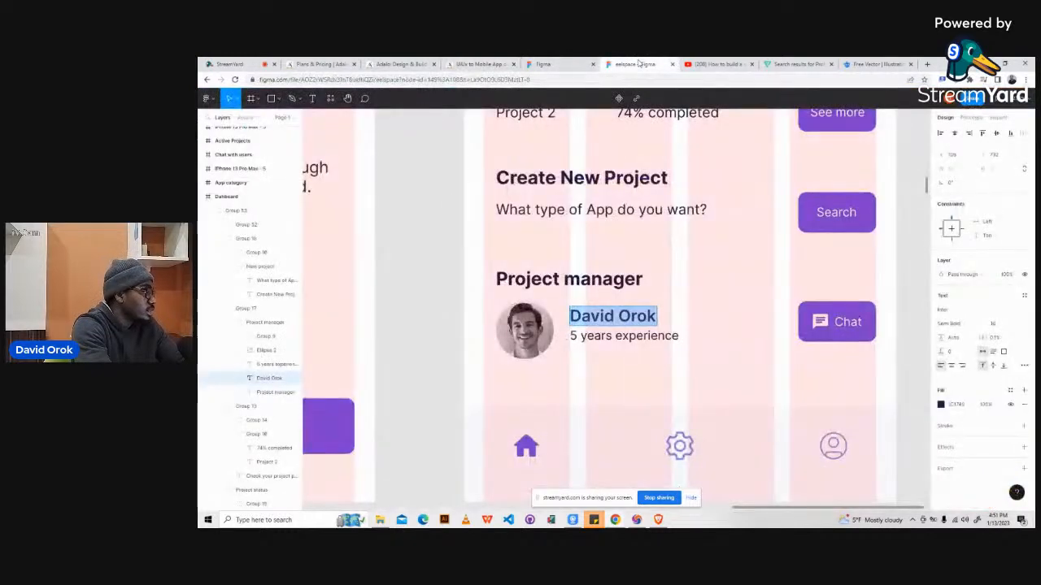
{"action": "left_click", "coordinate": [460, 65]}
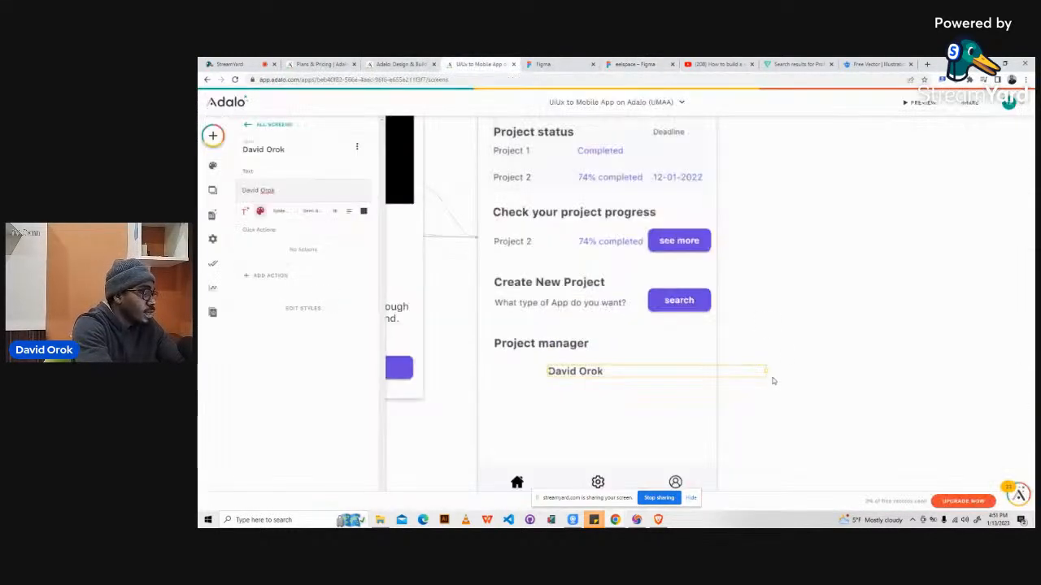
- Narrow the name's text box and inspect the '5 years experience' styling in Figma
{"action": "left_click_drag", "start_coordinate": [767, 372], "coordinate": [614, 371]}
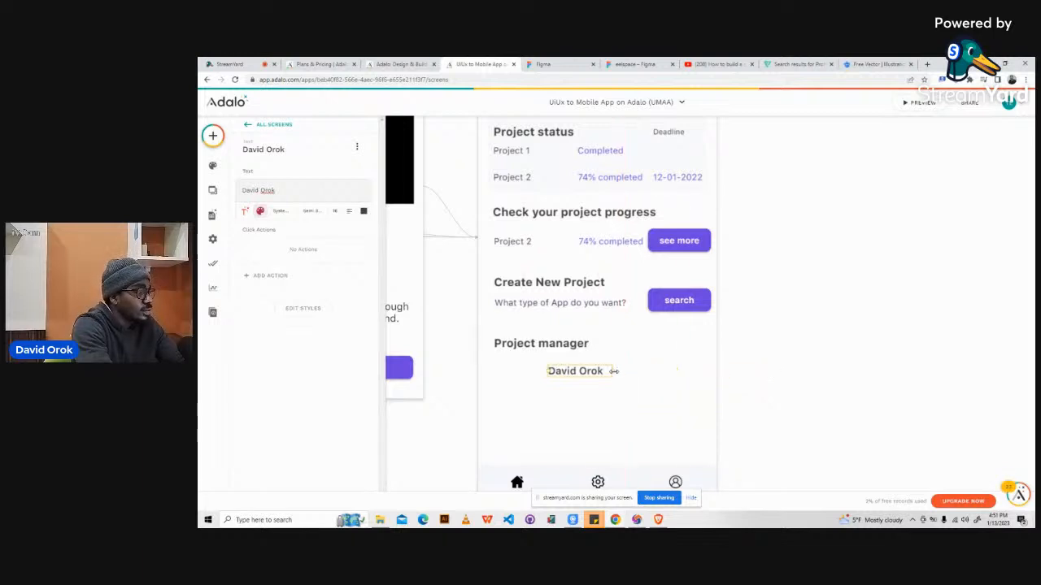
{"action": "left_click", "coordinate": [642, 64]}
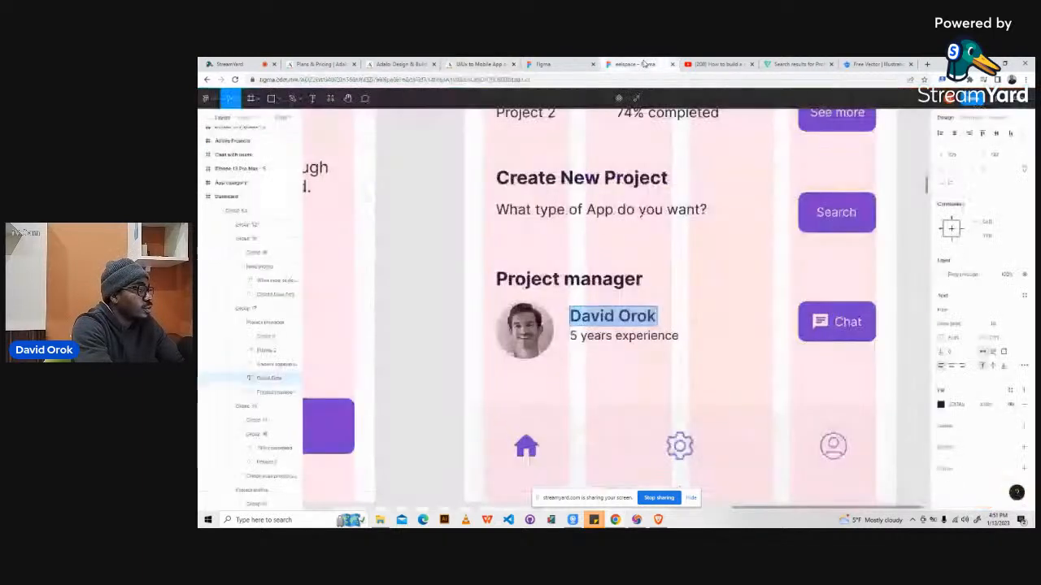
{"action": "left_click", "coordinate": [630, 336]}
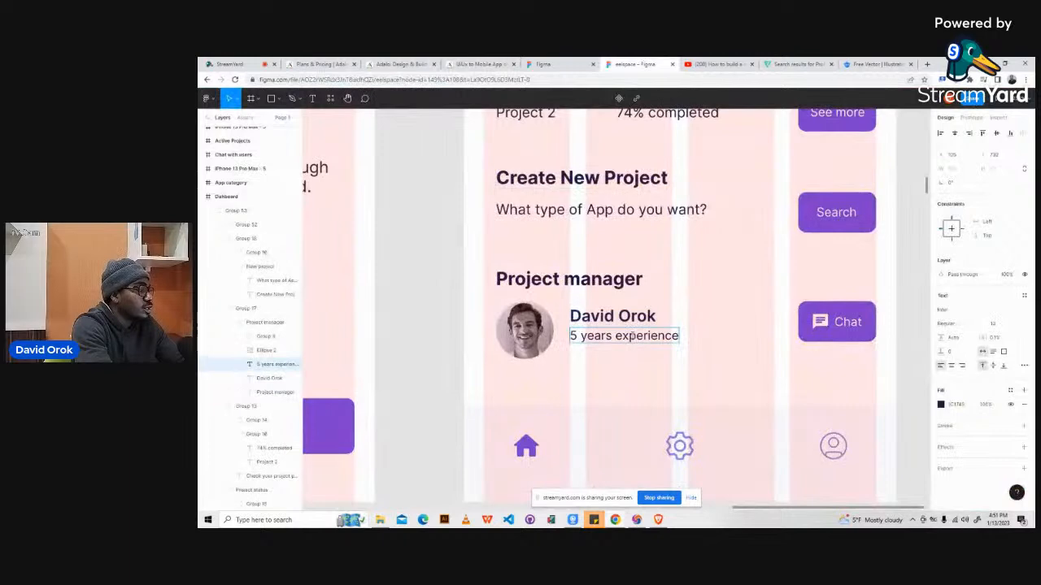
{"action": "double_click", "coordinate": [631, 335]}
{"action": "key", "text": "ctrl+c"}
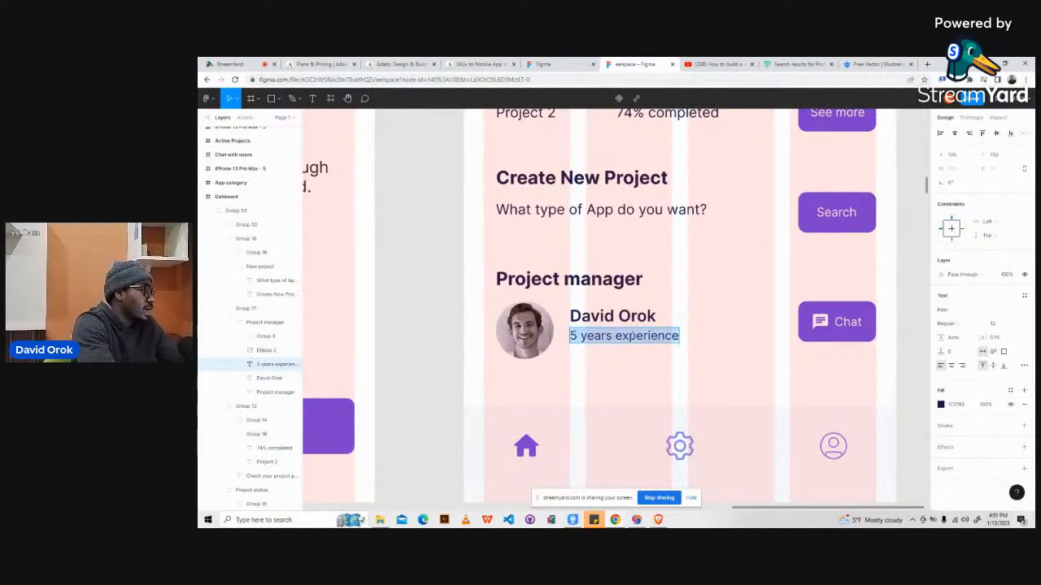
{"action": "left_click", "coordinate": [470, 64]}
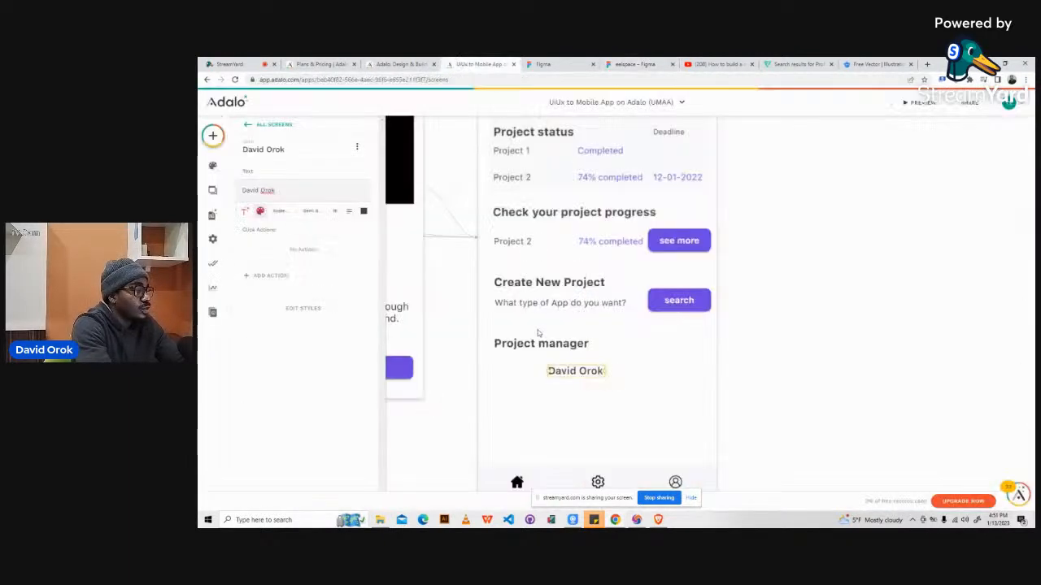
- Add a '5 years experience' text line in size 12, Normal weight
{"action": "left_click", "coordinate": [212, 135]}
{"action": "left_click_drag", "start_coordinate": [269, 235], "coordinate": [578, 393]}
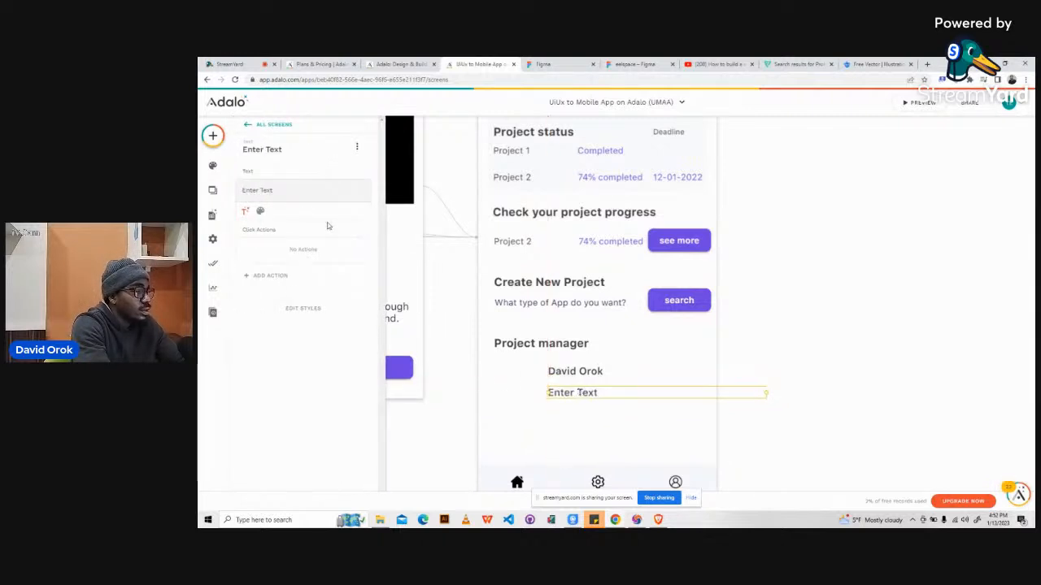
{"action": "triple_click", "coordinate": [244, 190]}
{"action": "key", "text": "ctrl+v"}
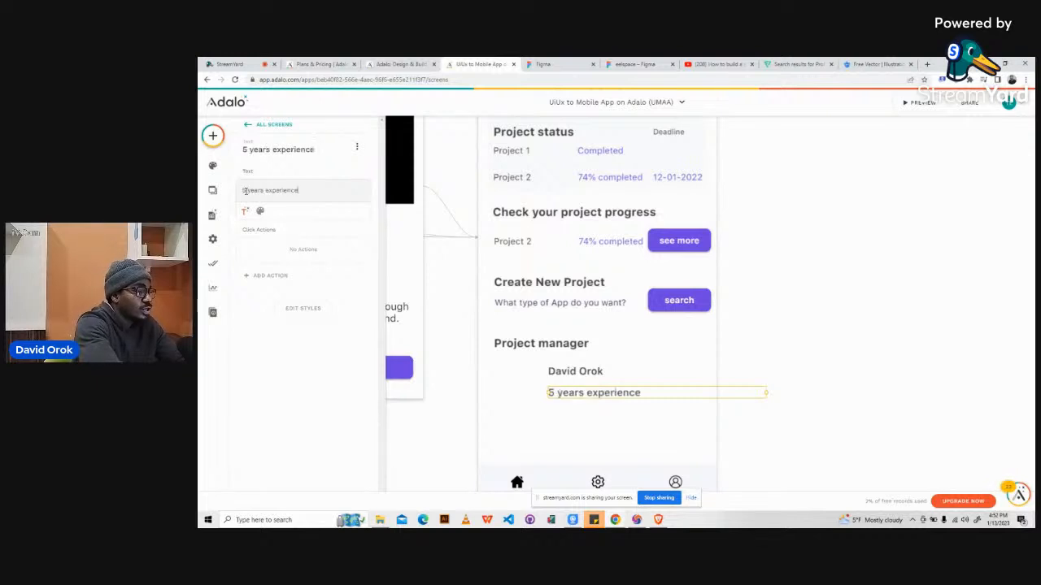
{"action": "left_click", "coordinate": [260, 210]}
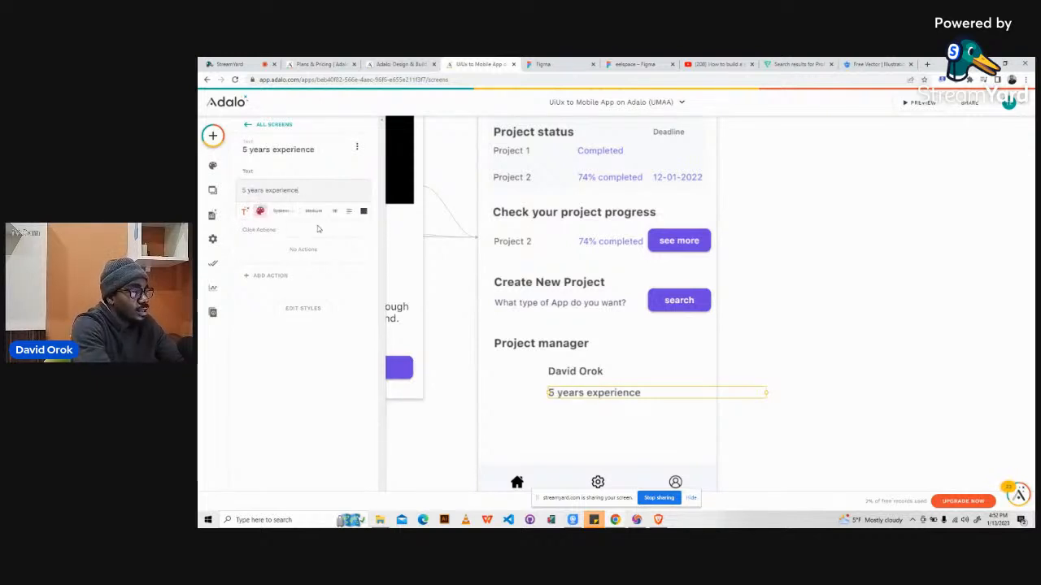
{"action": "left_click", "coordinate": [337, 212]}
{"action": "type", "text": "12"}
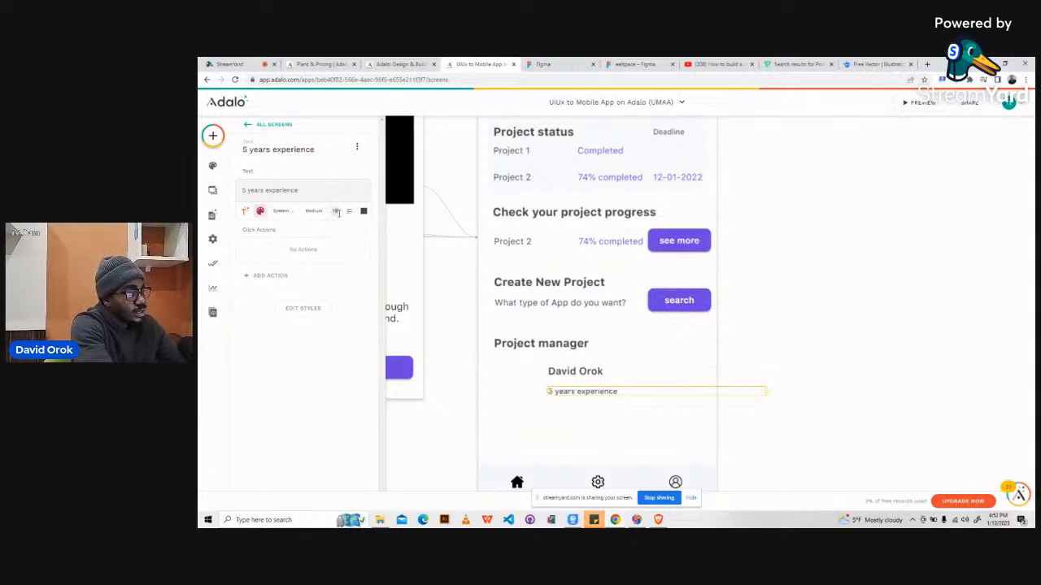
{"action": "left_click", "coordinate": [313, 211]}
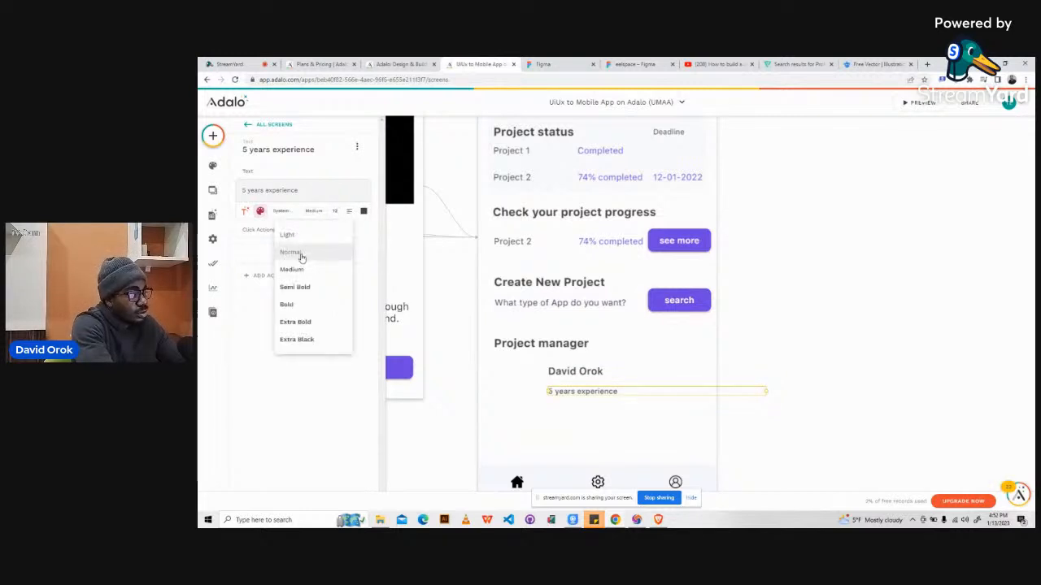
{"action": "left_click", "coordinate": [296, 254]}
- Tuck the experience line under the name, narrow it, and compare with Figma
{"action": "left_click_drag", "start_coordinate": [574, 395], "coordinate": [575, 387]}
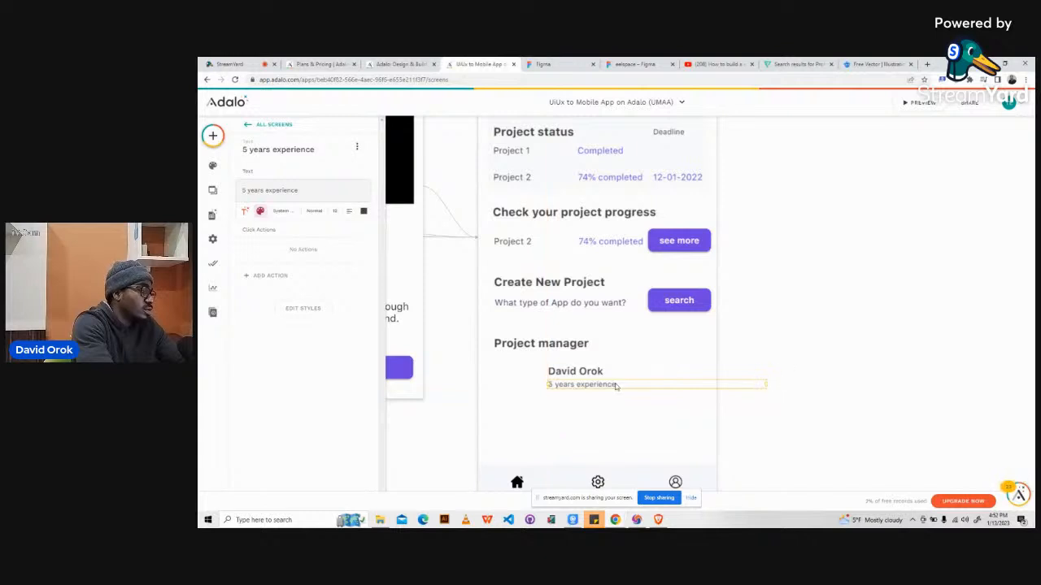
{"action": "left_click_drag", "start_coordinate": [767, 385], "coordinate": [625, 390]}
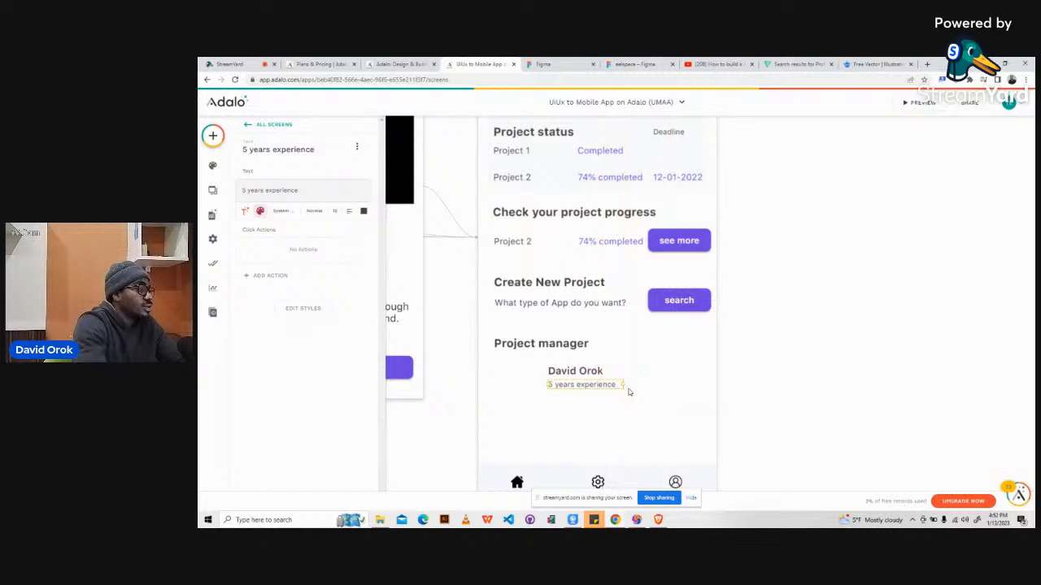
{"action": "left_click", "coordinate": [830, 279]}
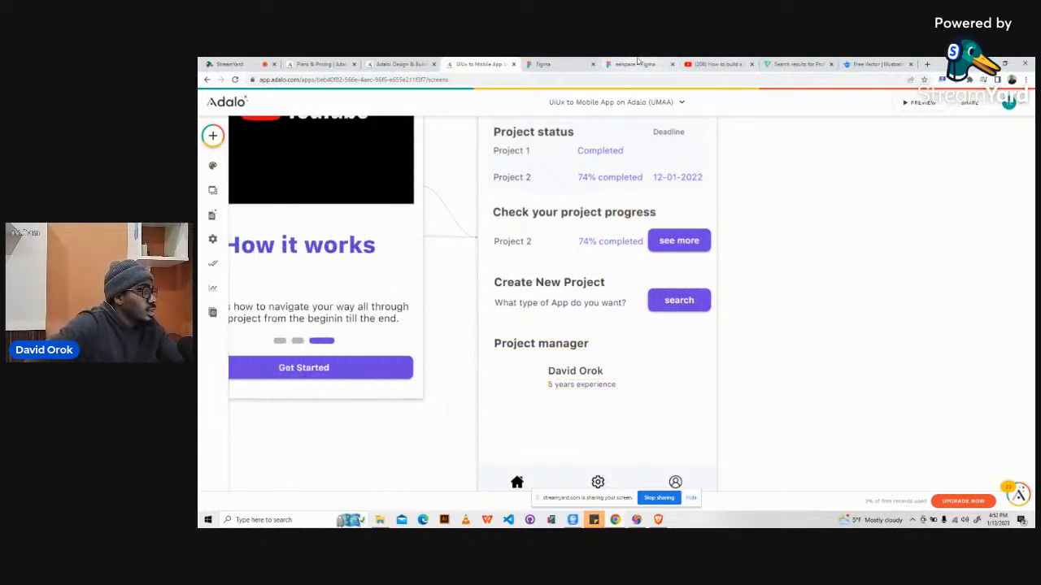
{"action": "left_click", "coordinate": [638, 64]}
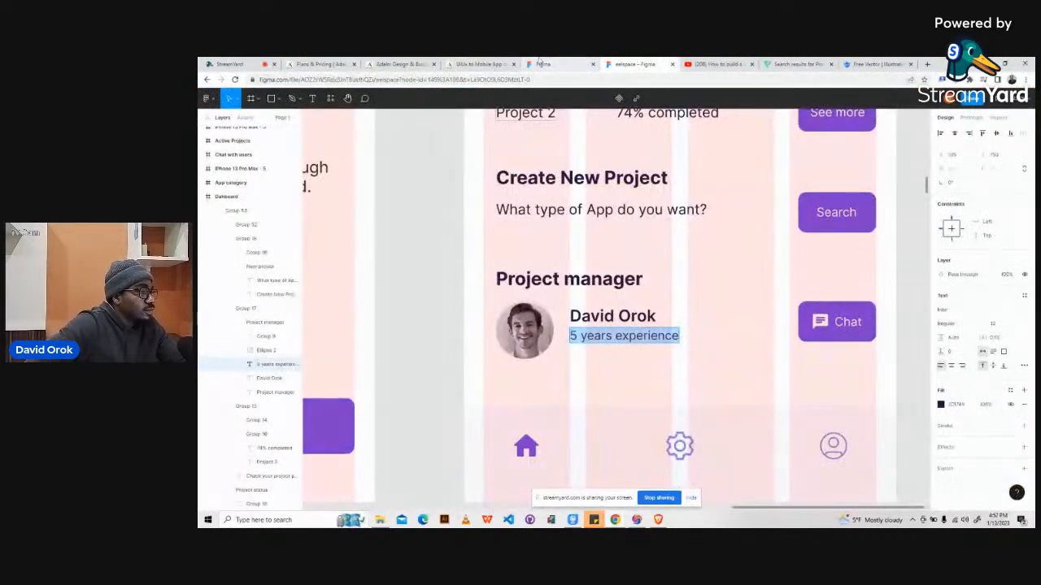
- Place a copy of the search button beside the manager's name
{"action": "left_click", "coordinate": [479, 63]}
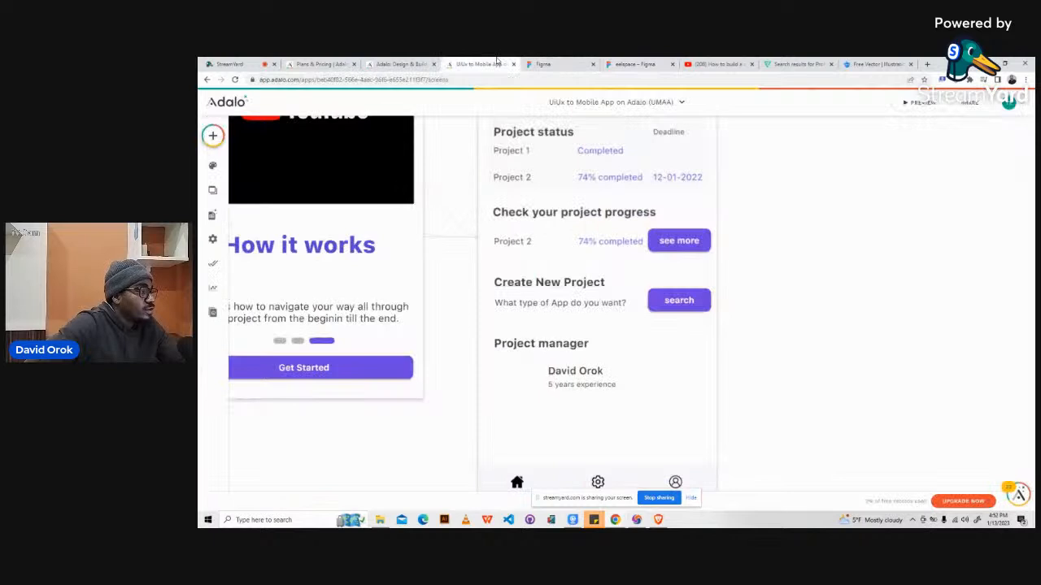
{"action": "left_click", "coordinate": [675, 307]}
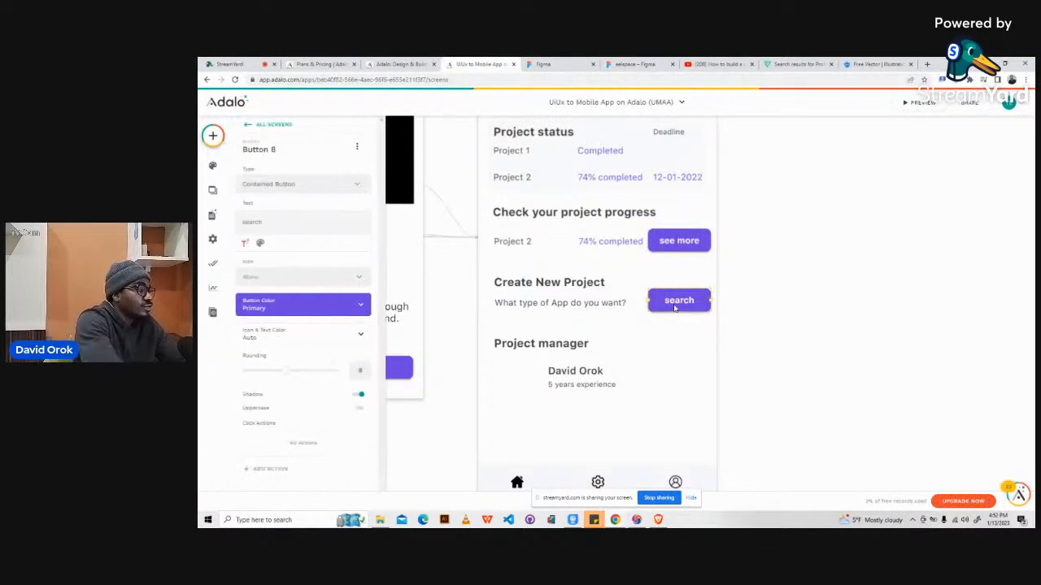
{"action": "left_click_drag", "start_coordinate": [672, 342], "coordinate": [674, 387]}
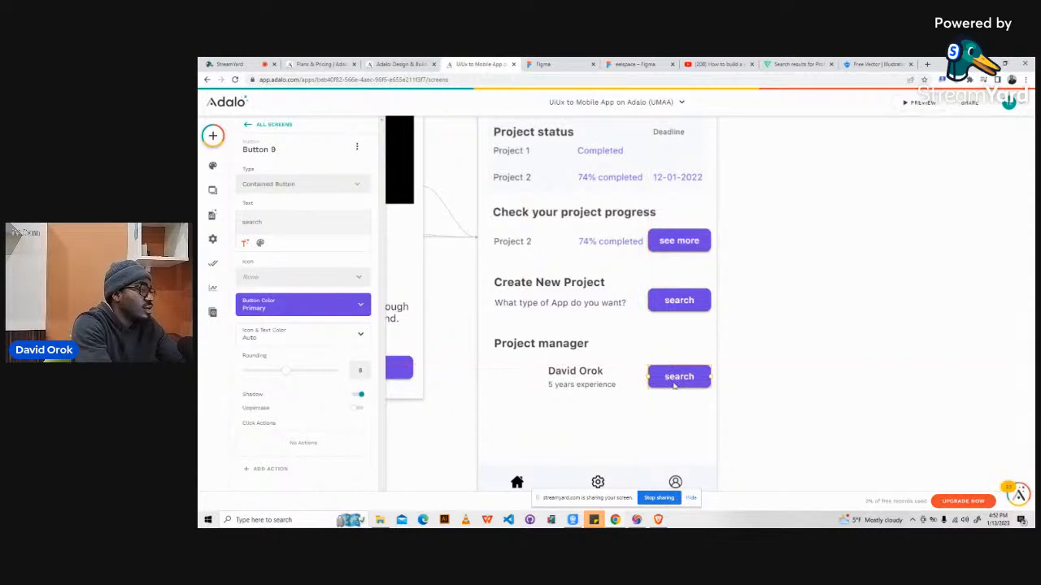
{"action": "left_click", "coordinate": [618, 64]}
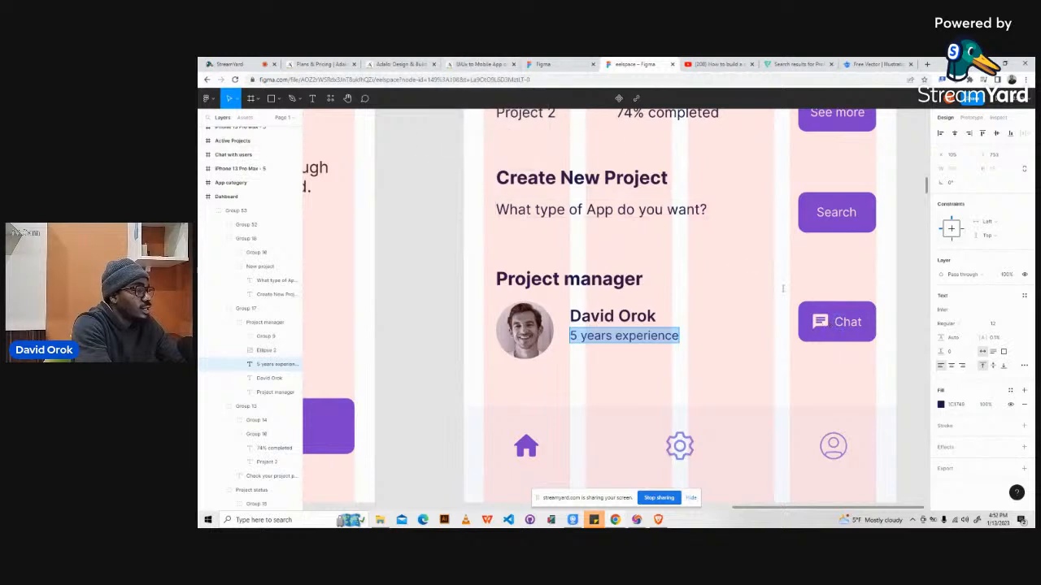
{"action": "left_click", "coordinate": [481, 63]}
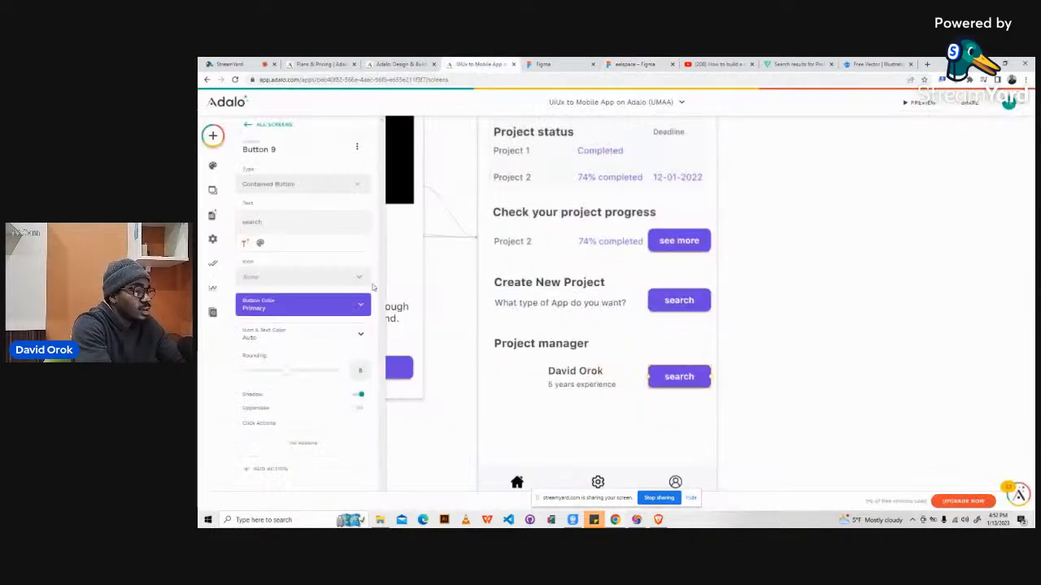
- Relabel the copied button 'Chat', give it a chat icon and widen it
{"action": "double_click", "coordinate": [255, 221]}
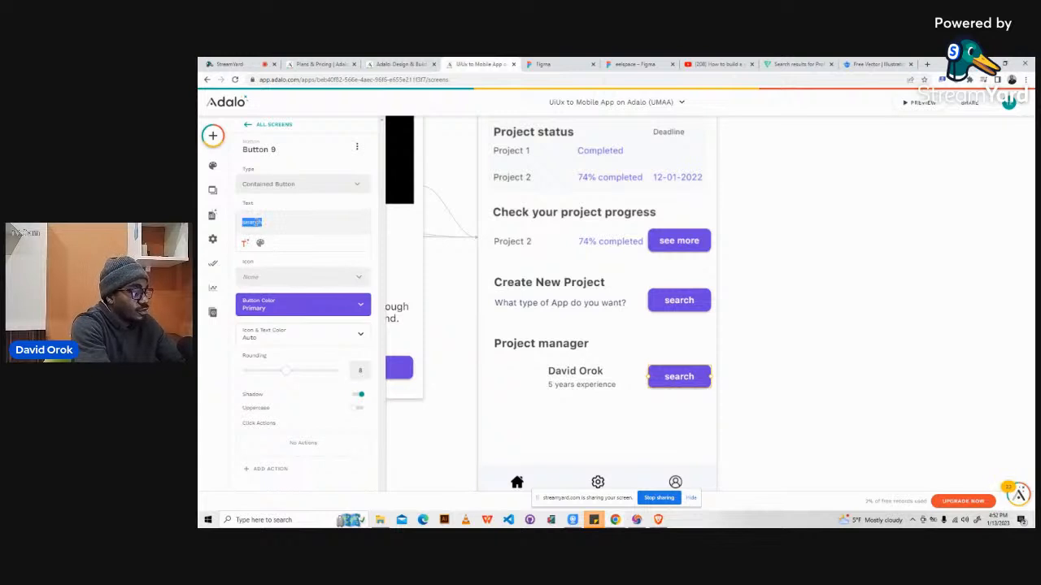
{"action": "type", "text": "Chat"}
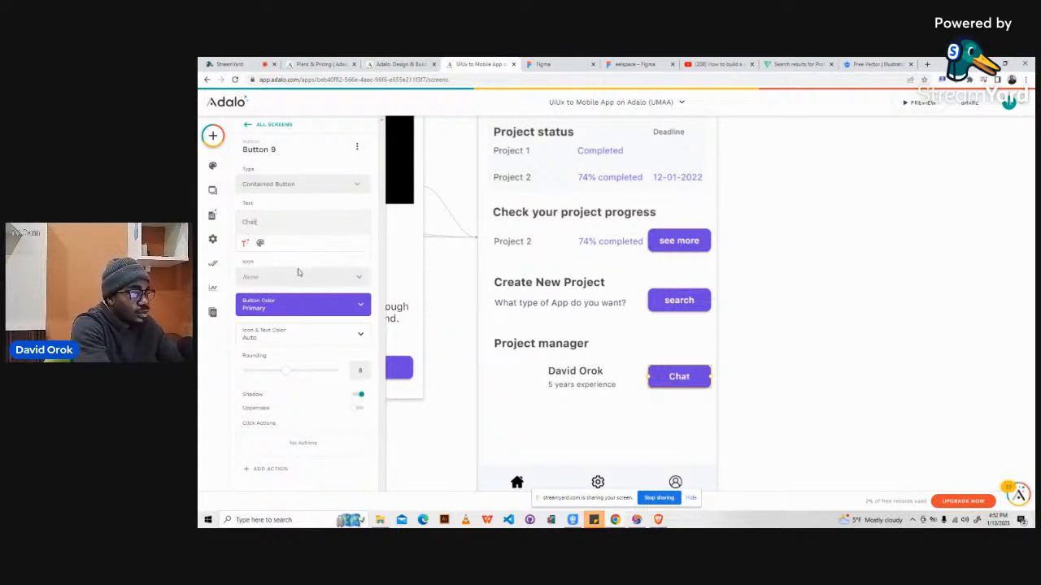
{"action": "left_click", "coordinate": [283, 278]}
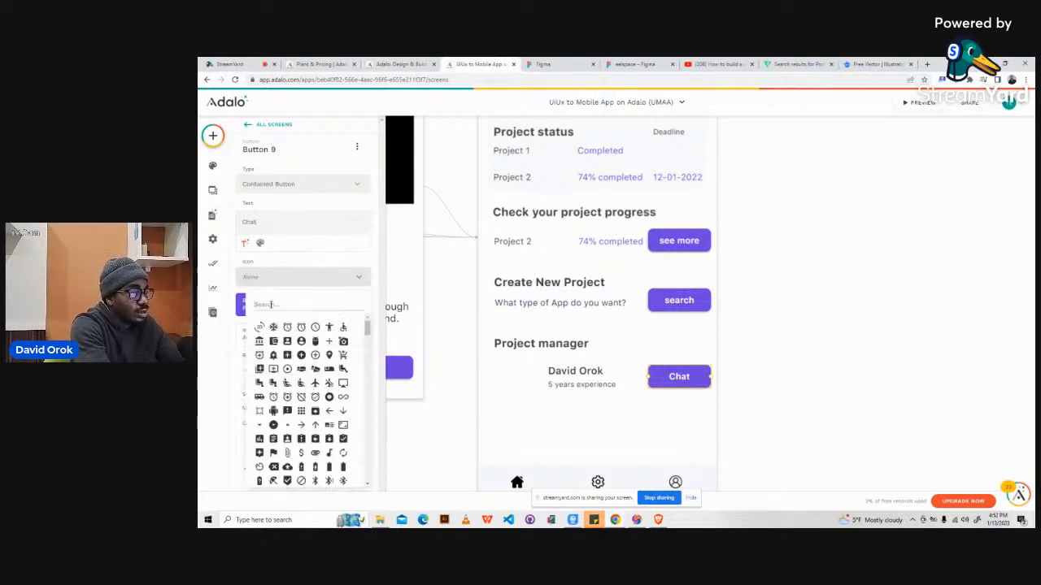
{"action": "type", "text": "chat"}
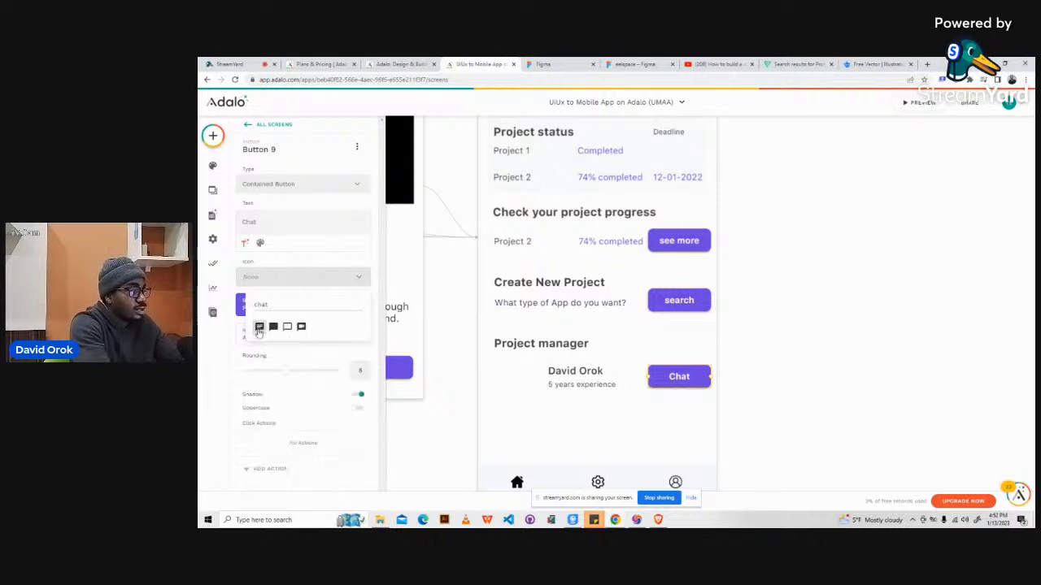
{"action": "left_click", "coordinate": [259, 327]}
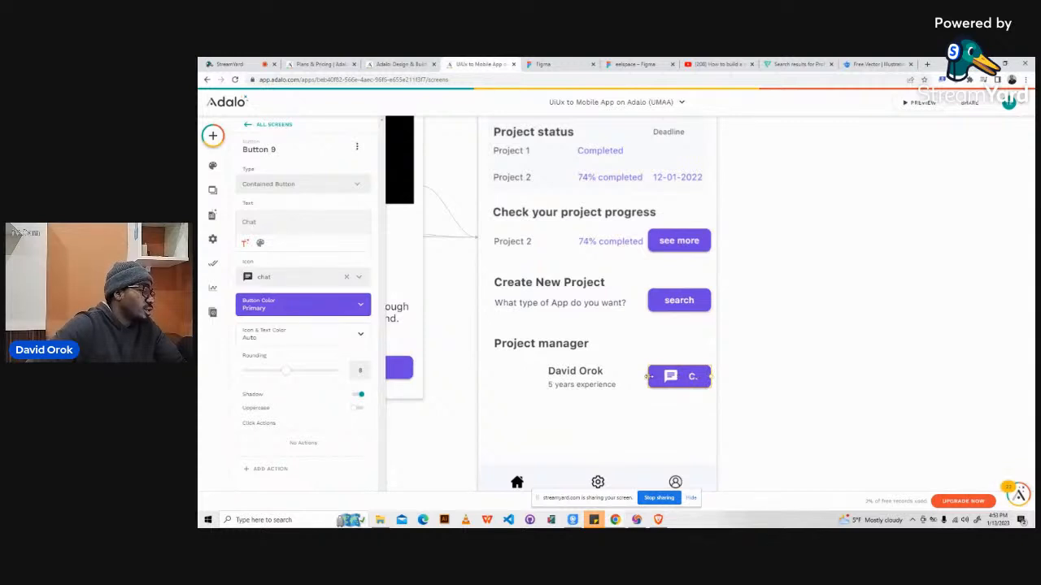
{"action": "left_click_drag", "start_coordinate": [648, 377], "coordinate": [632, 379]}
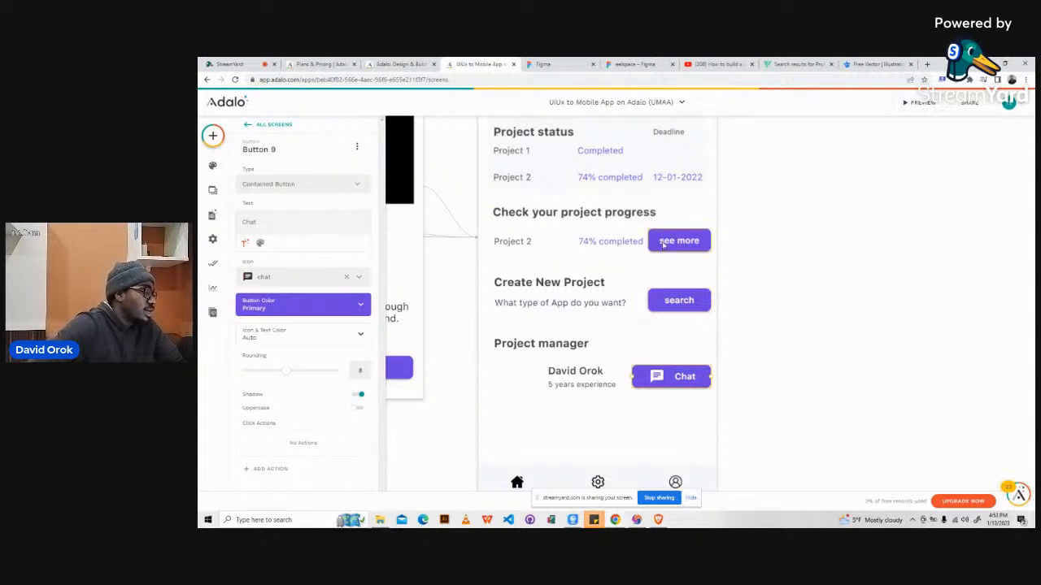
- Remove the chat icon and narrow the Chat button back to normal width
{"action": "left_click", "coordinate": [758, 368]}
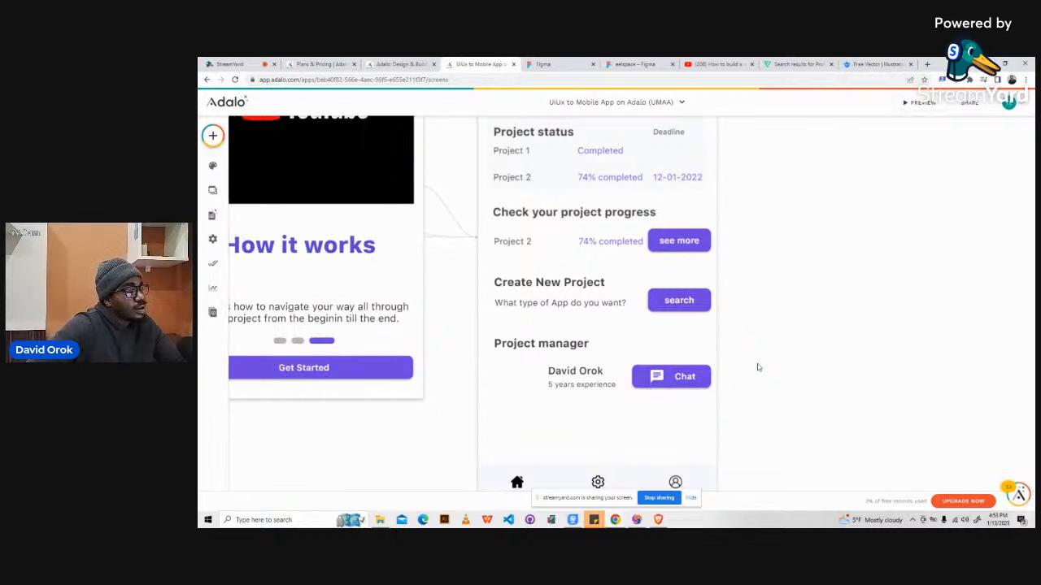
{"action": "left_click", "coordinate": [689, 379]}
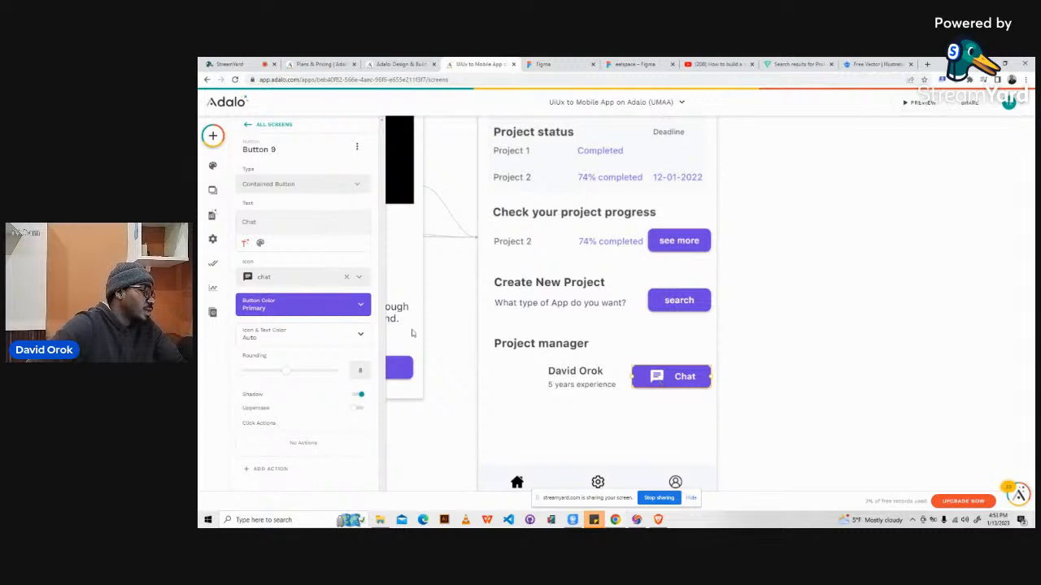
{"action": "left_click", "coordinate": [345, 278]}
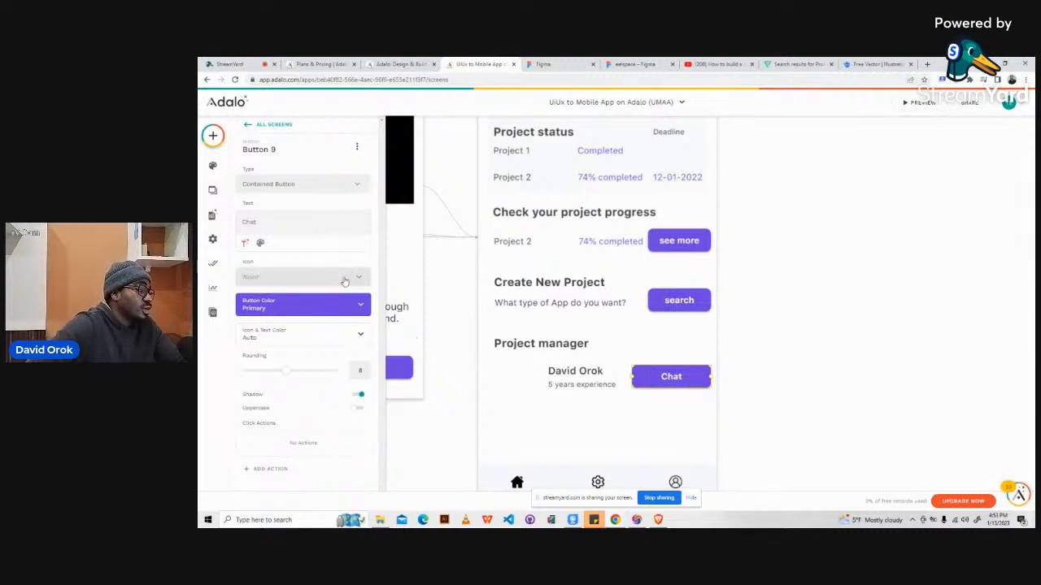
{"action": "left_click_drag", "start_coordinate": [628, 373], "coordinate": [645, 373]}
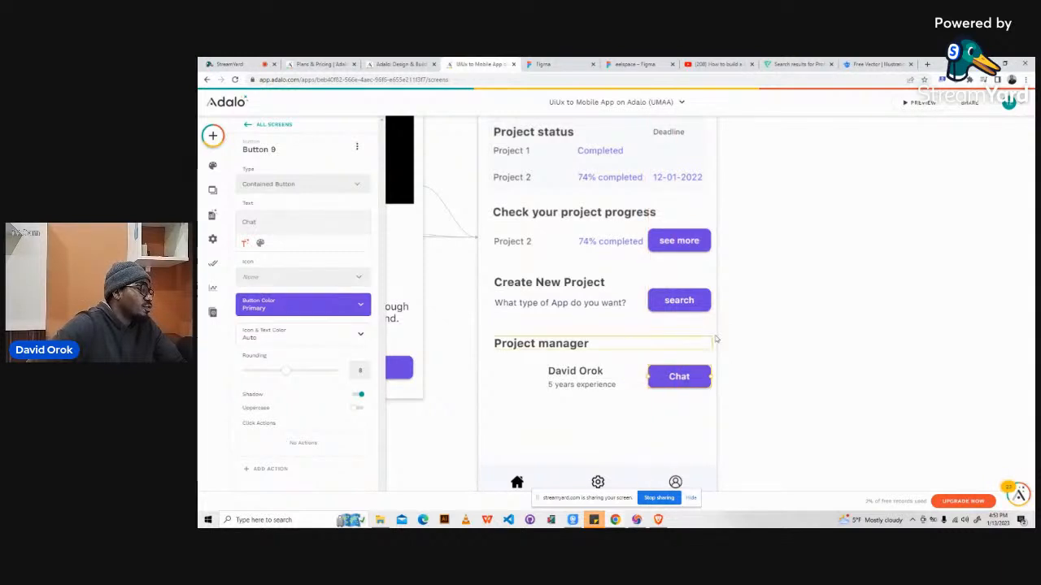
{"action": "left_click", "coordinate": [743, 322]}
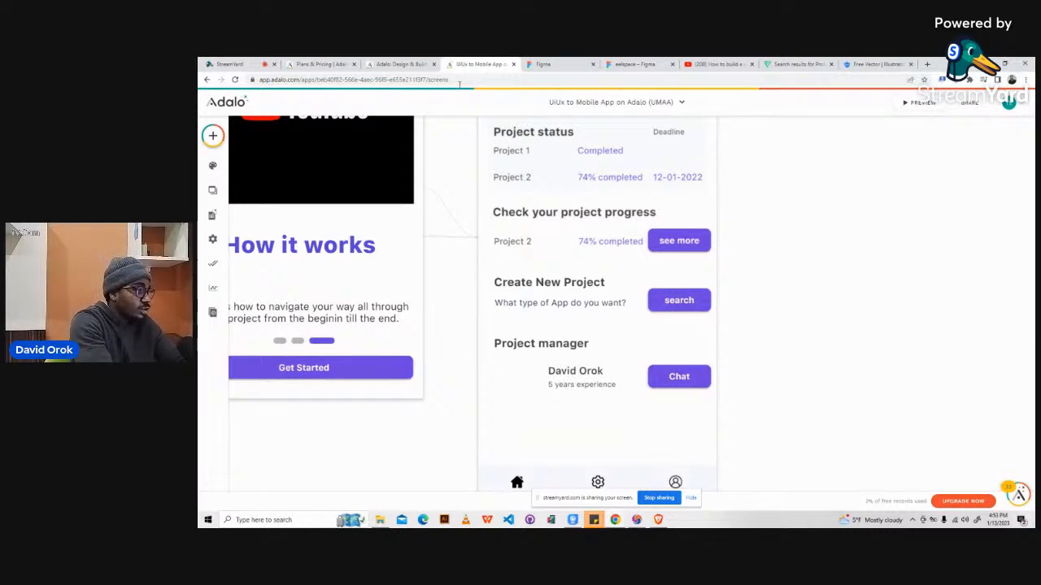
- Add an Image component for the manager's avatar in the Project manager row
{"action": "left_click", "coordinate": [634, 65]}
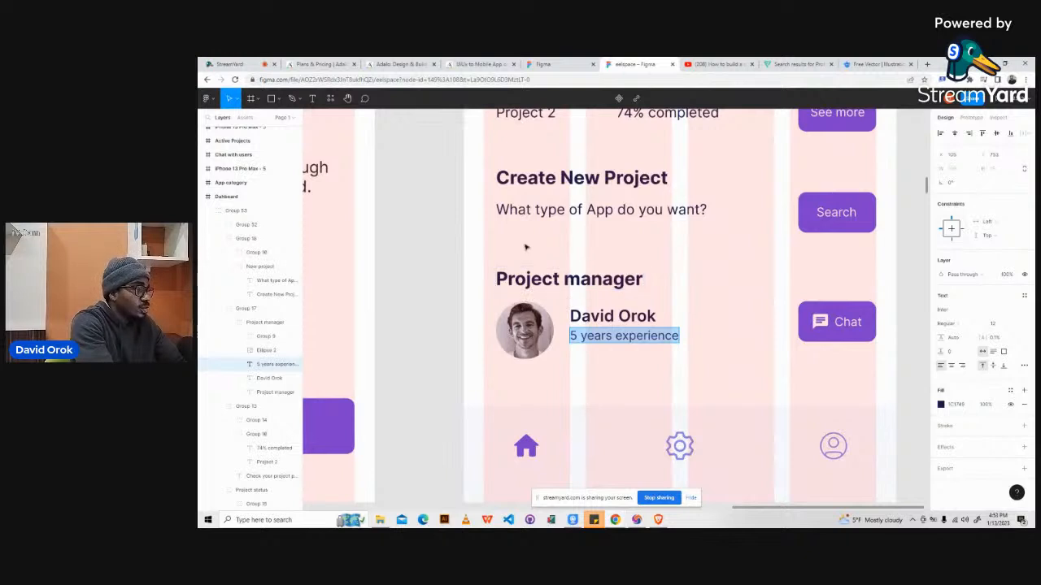
{"action": "left_click", "coordinate": [482, 65]}
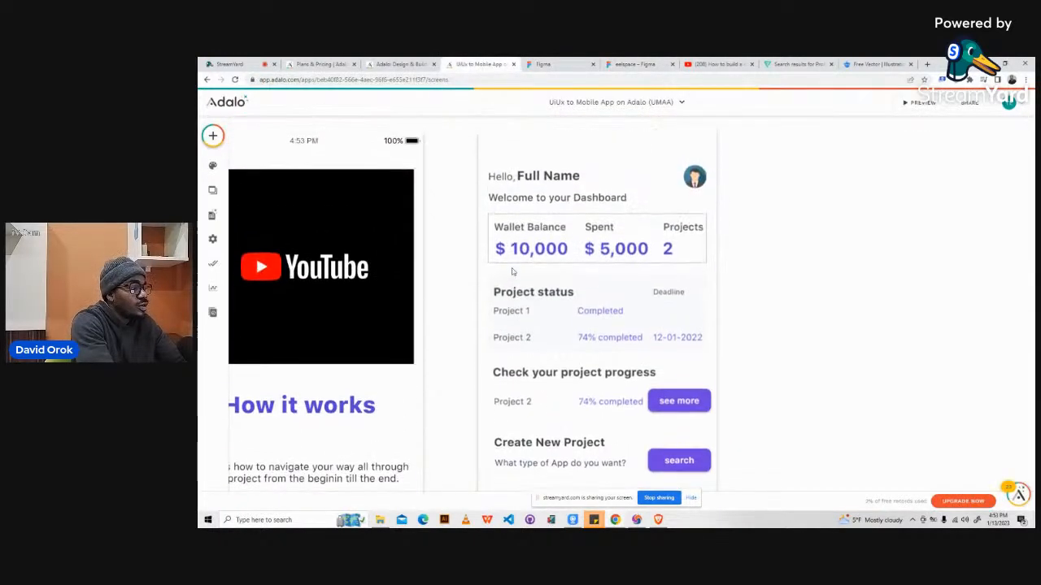
{"action": "right_click", "coordinate": [512, 270]}
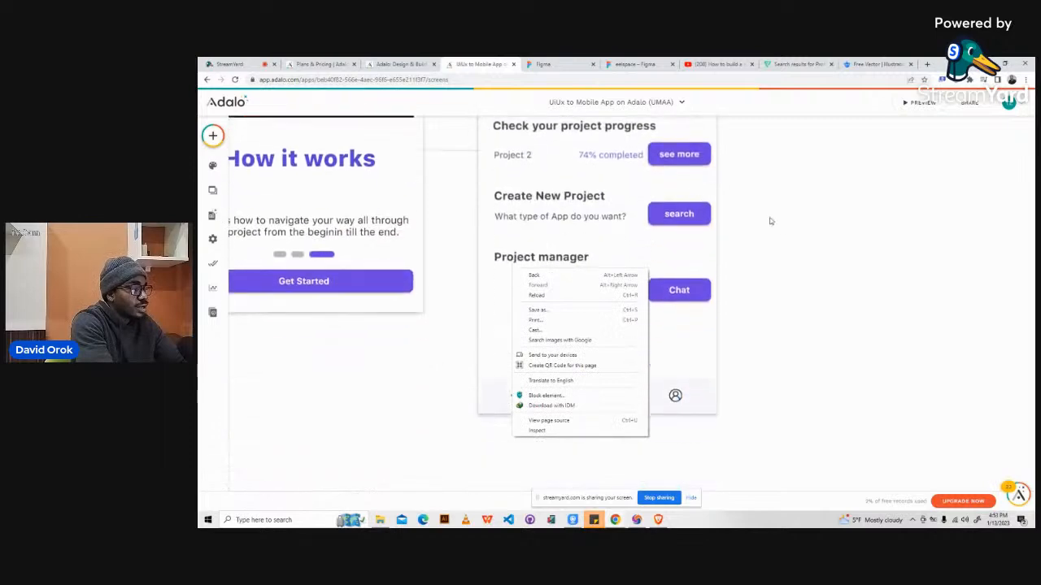
{"action": "left_click", "coordinate": [781, 232]}
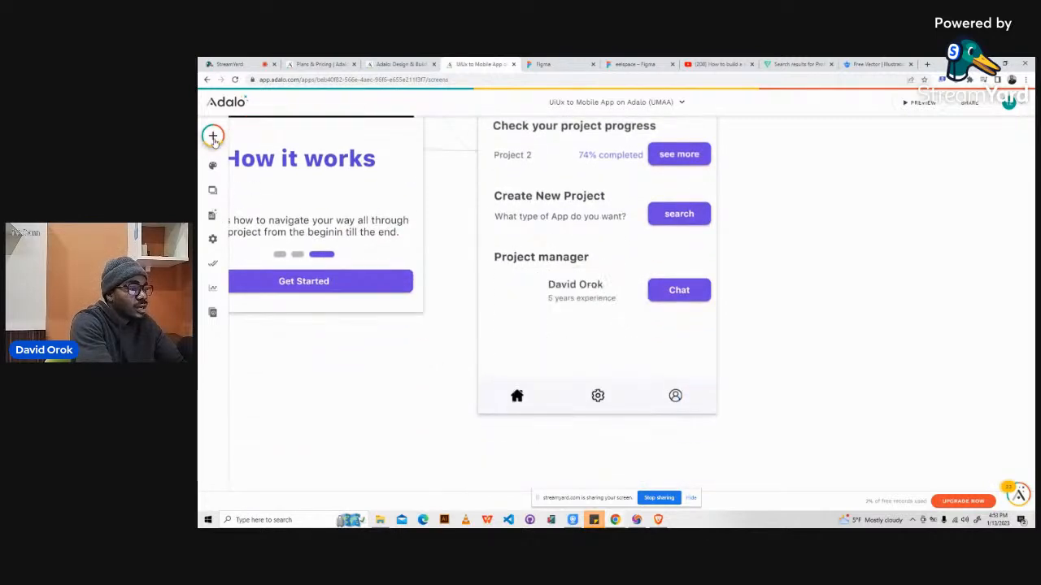
{"action": "left_click", "coordinate": [213, 139]}
{"action": "scroll", "coordinate": [273, 355], "scroll_direction": "down", "scroll_amount": 3}
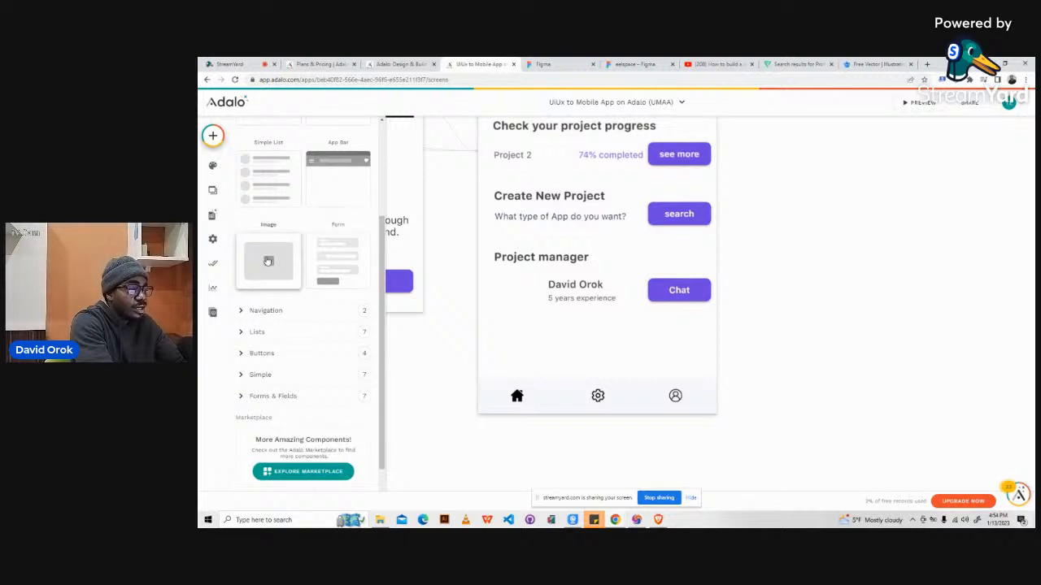
{"action": "left_click_drag", "start_coordinate": [268, 261], "coordinate": [587, 318]}
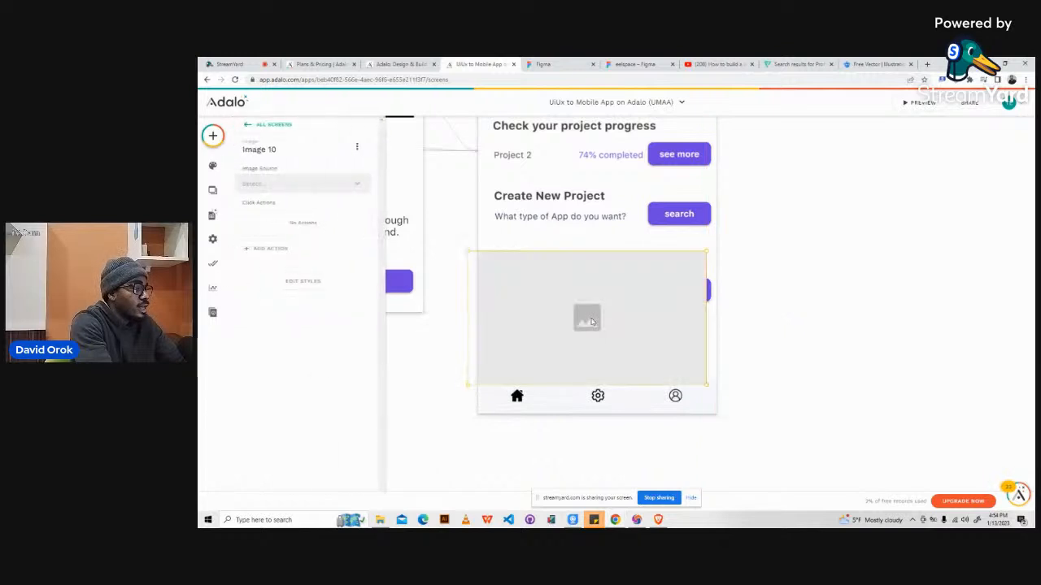
- Size the avatar image to 57 by 57 to match the Figma profile photo
{"action": "left_click", "coordinate": [633, 63]}
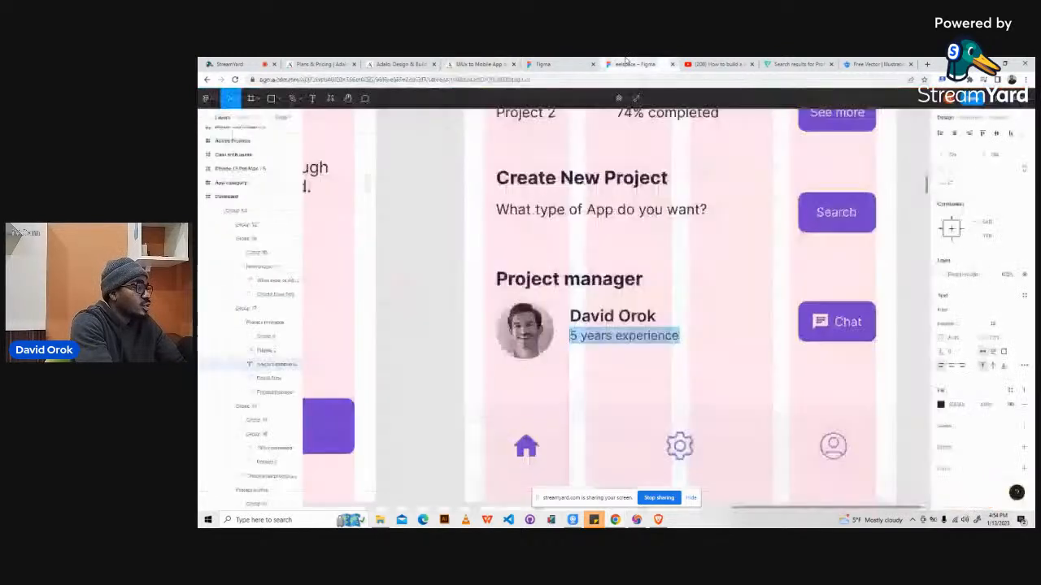
{"action": "left_click", "coordinate": [525, 332]}
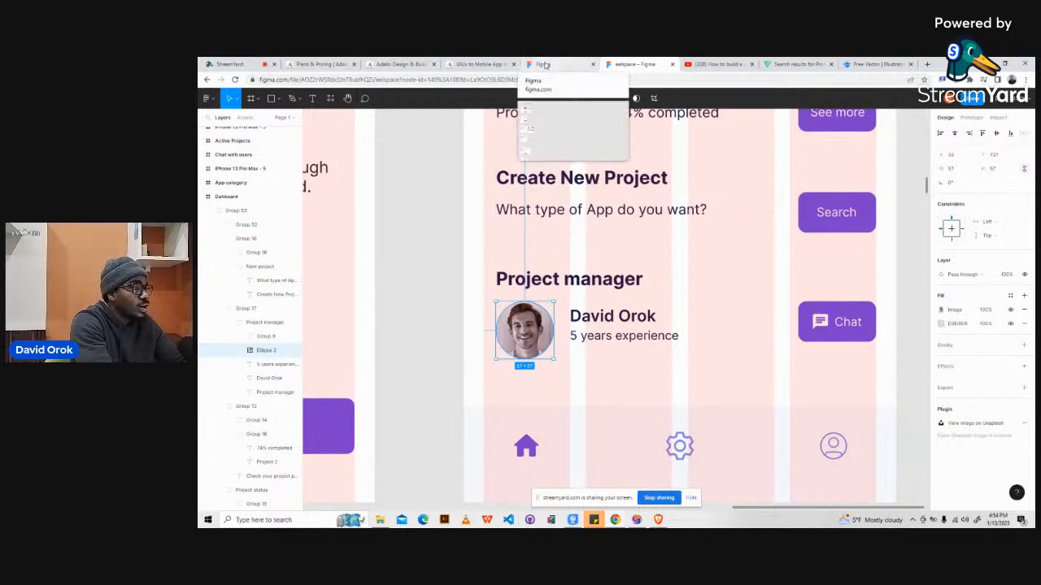
{"action": "left_click", "coordinate": [480, 64]}
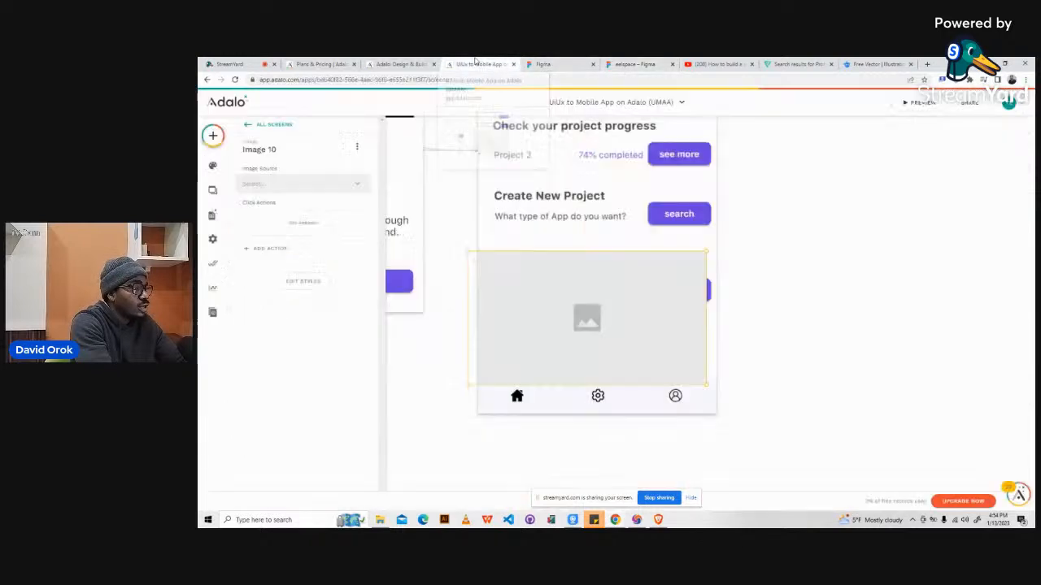
{"action": "left_click", "coordinate": [307, 283]}
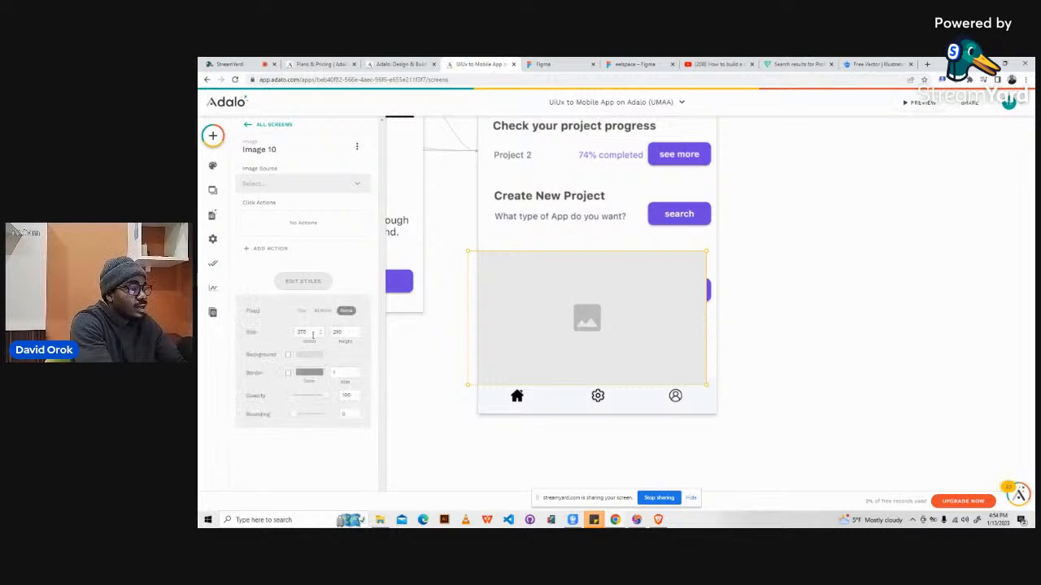
{"action": "left_click_drag", "start_coordinate": [301, 332], "coordinate": [291, 335]}
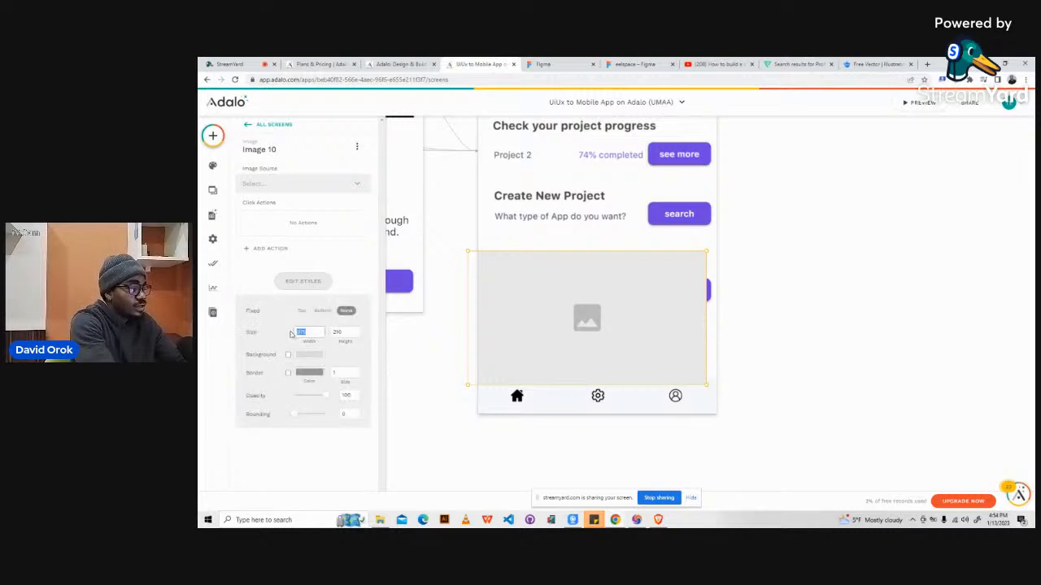
{"action": "type", "text": "57"}
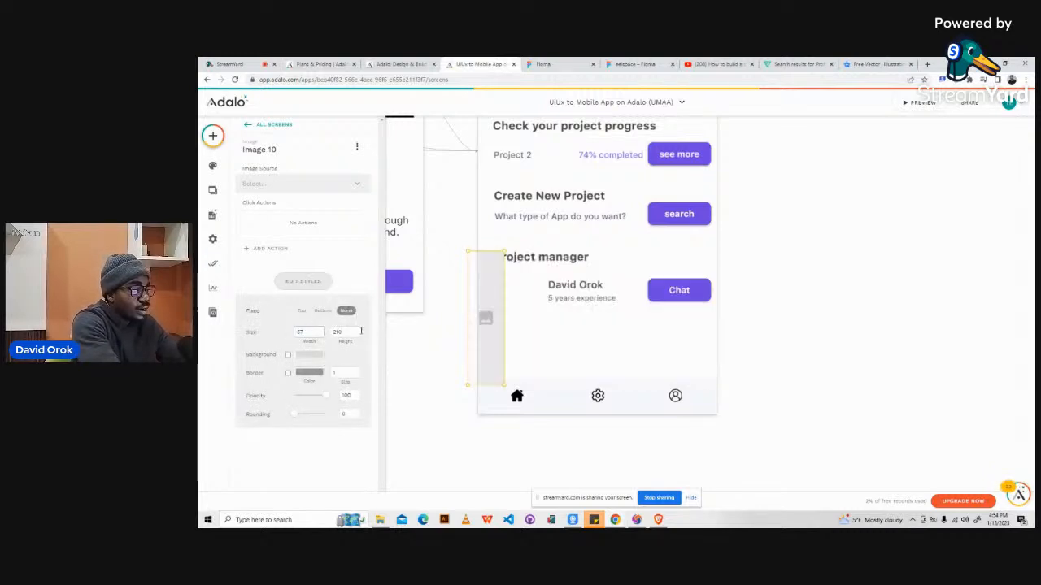
{"action": "key", "text": "Tab"}
{"action": "type", "text": "57"}
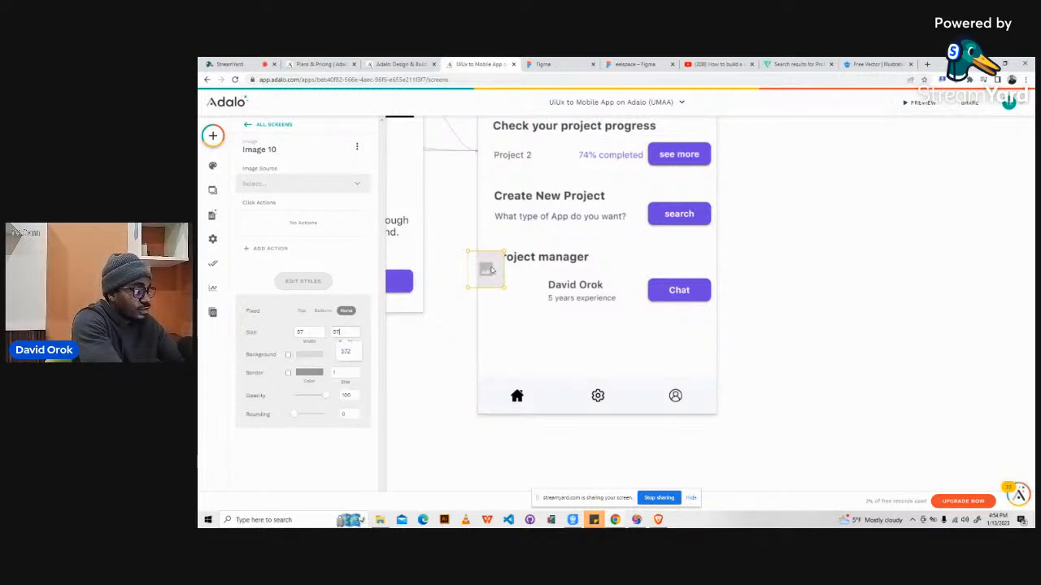
- Place the image left of the manager's name and round it to 28 into a circle
{"action": "left_click_drag", "start_coordinate": [491, 270], "coordinate": [517, 299]}
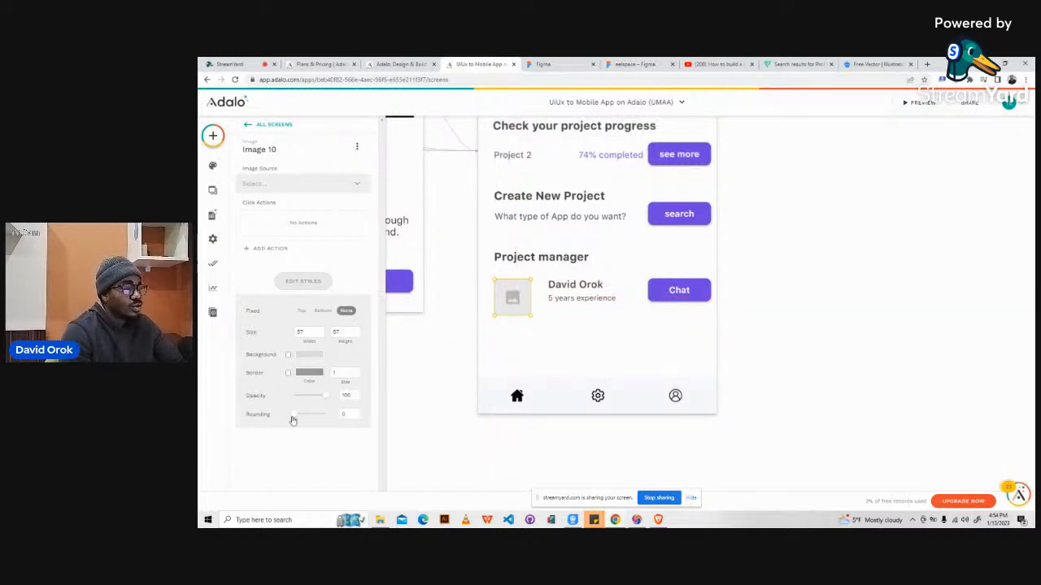
{"action": "left_click_drag", "start_coordinate": [293, 420], "coordinate": [332, 419]}
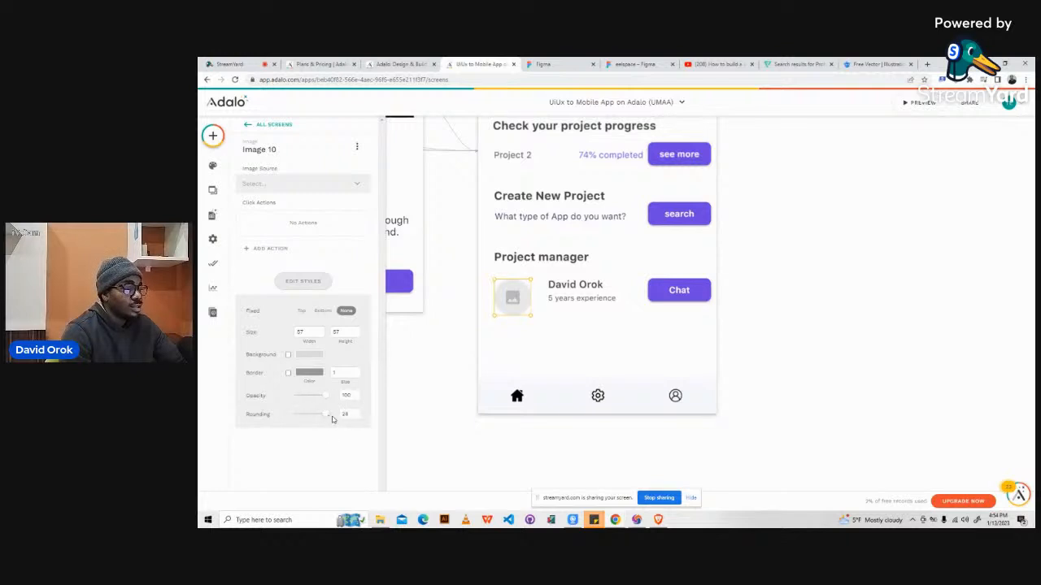
{"action": "left_click", "coordinate": [558, 339]}
{"action": "left_click", "coordinate": [515, 300]}
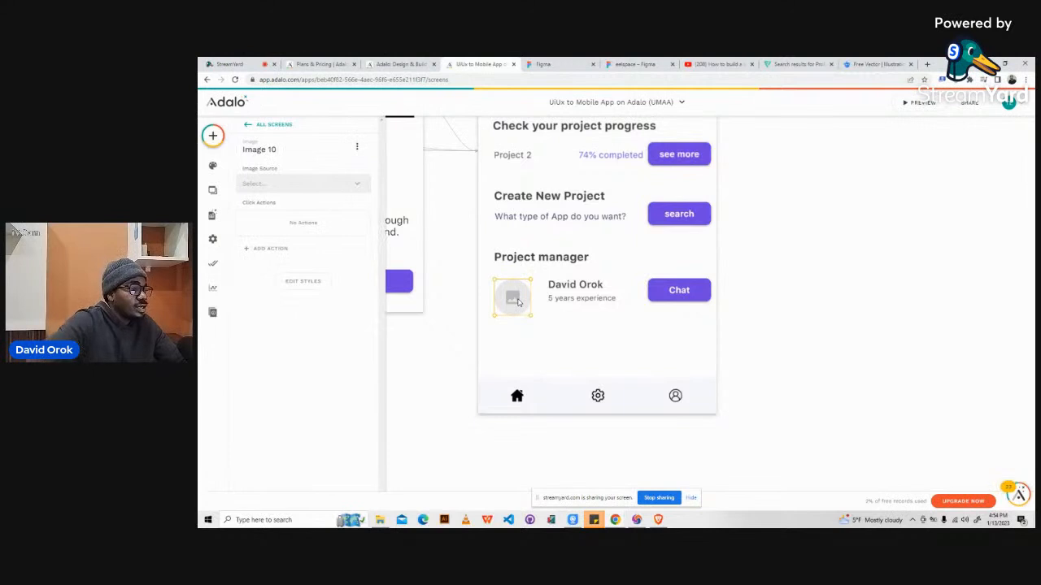
{"action": "left_click", "coordinate": [281, 185]}
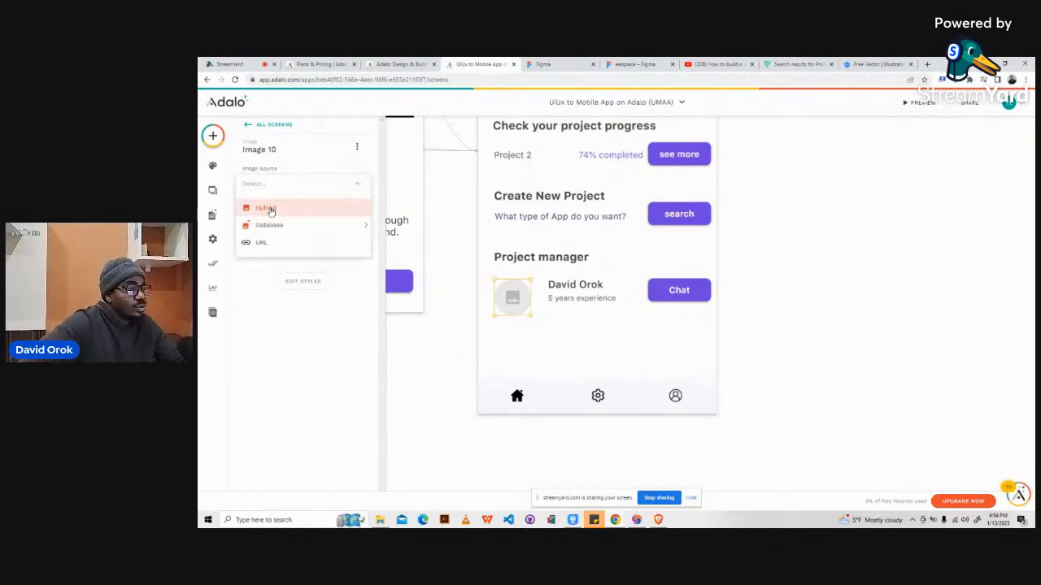
- Set the avatar's Image Source to Upload and upload images.png from Downloads
{"action": "left_click", "coordinate": [271, 211]}
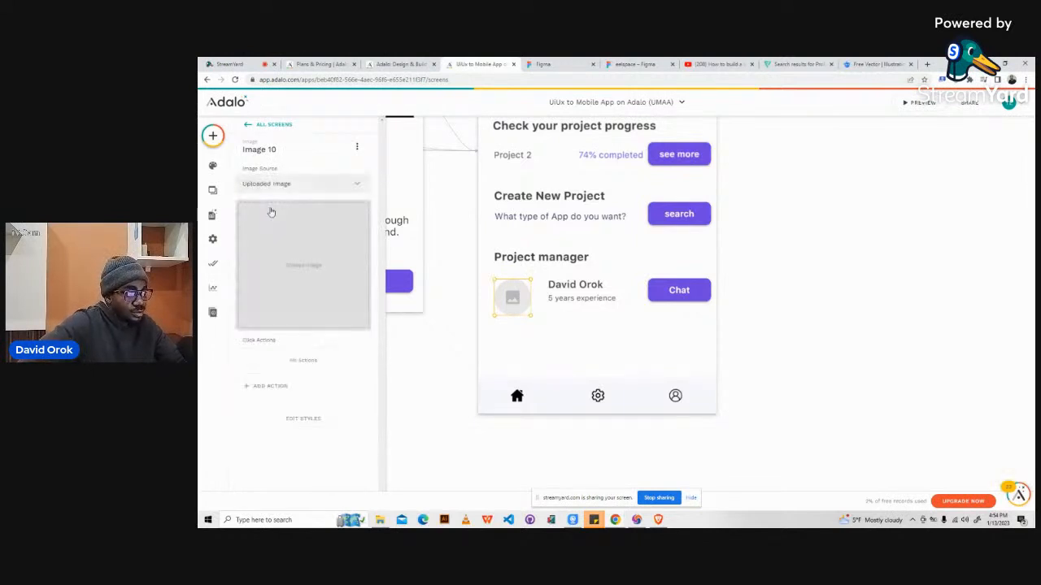
{"action": "left_click", "coordinate": [298, 264]}
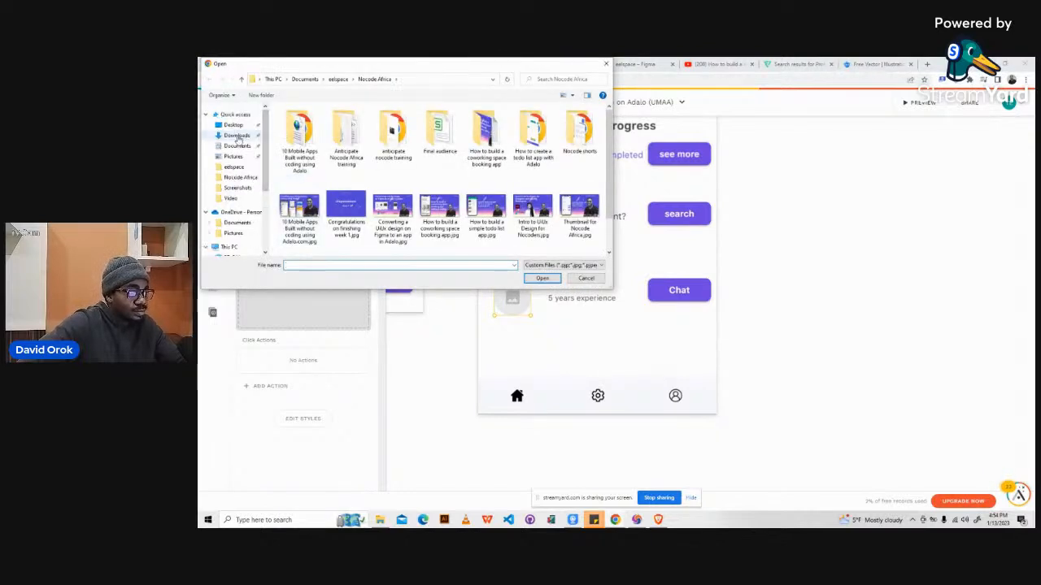
{"action": "left_click", "coordinate": [237, 135]}
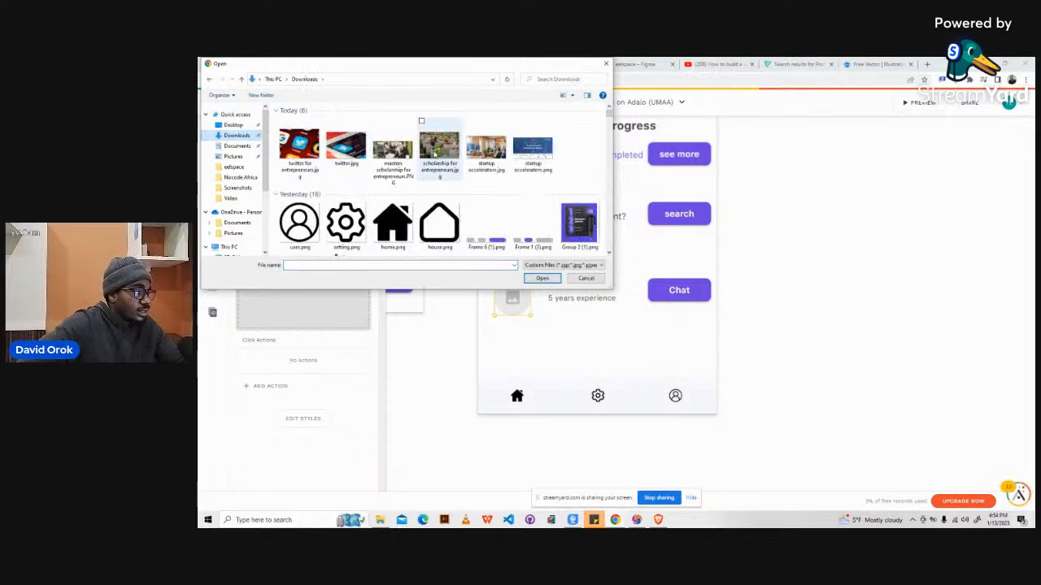
{"action": "scroll", "coordinate": [610, 254], "scroll_direction": "down", "scroll_amount": 3}
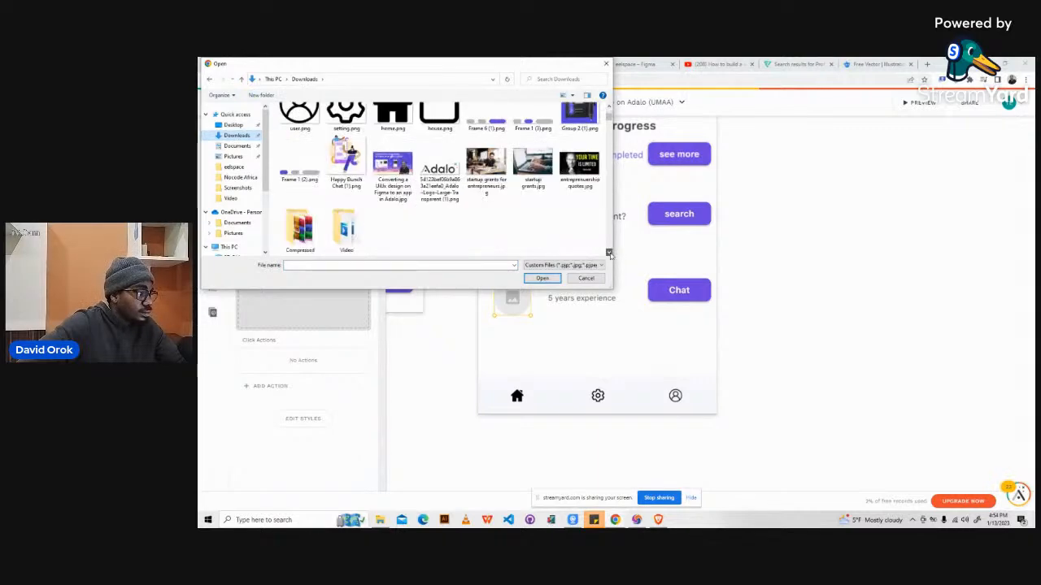
{"action": "left_click", "coordinate": [609, 253]}
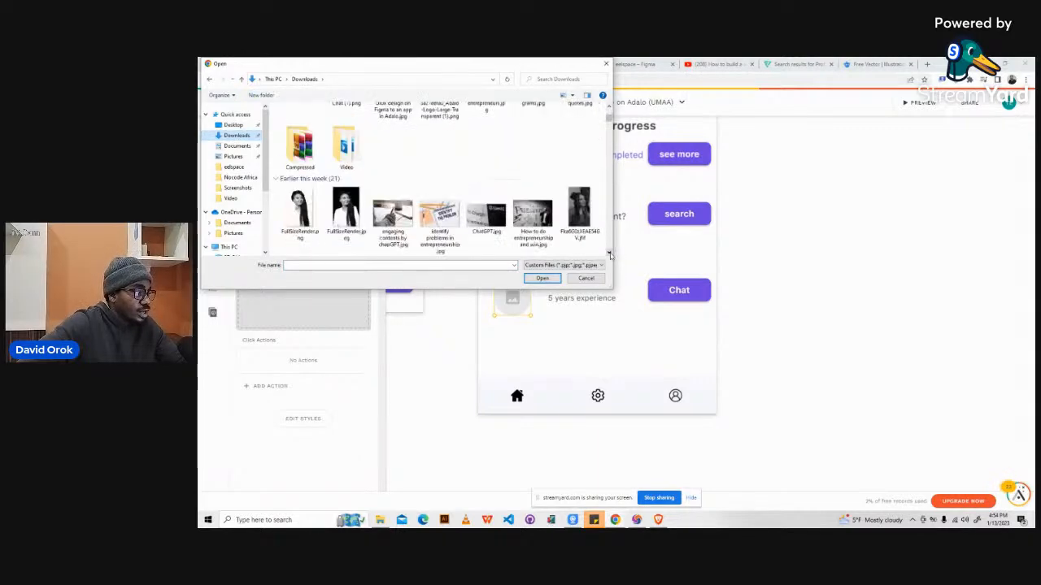
{"action": "left_click", "coordinate": [609, 254]}
{"action": "left_click", "coordinate": [609, 254]}
{"action": "left_click", "coordinate": [609, 254]}
{"action": "left_click", "coordinate": [609, 254]}
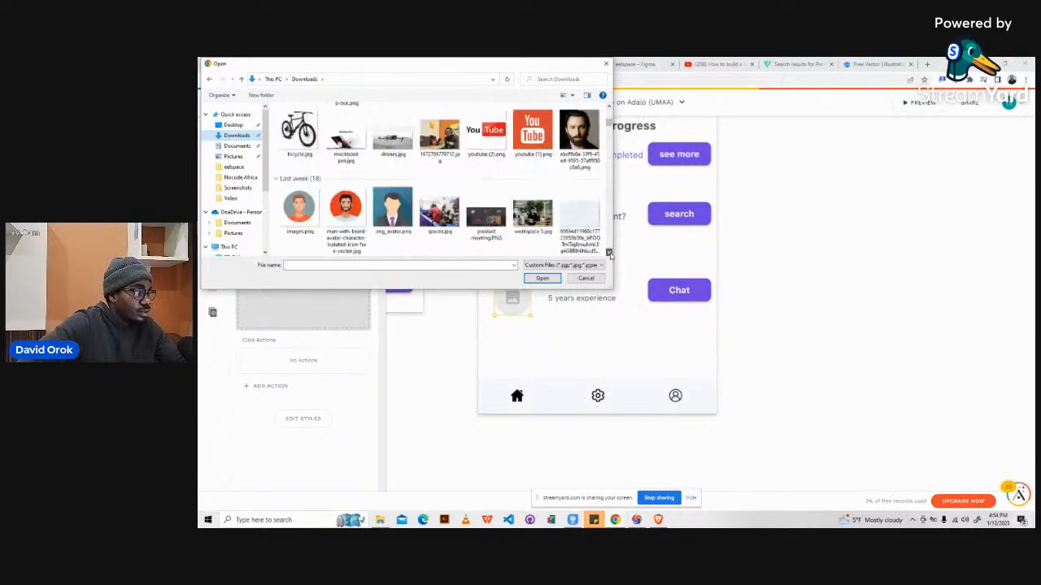
{"action": "left_click", "coordinate": [296, 213]}
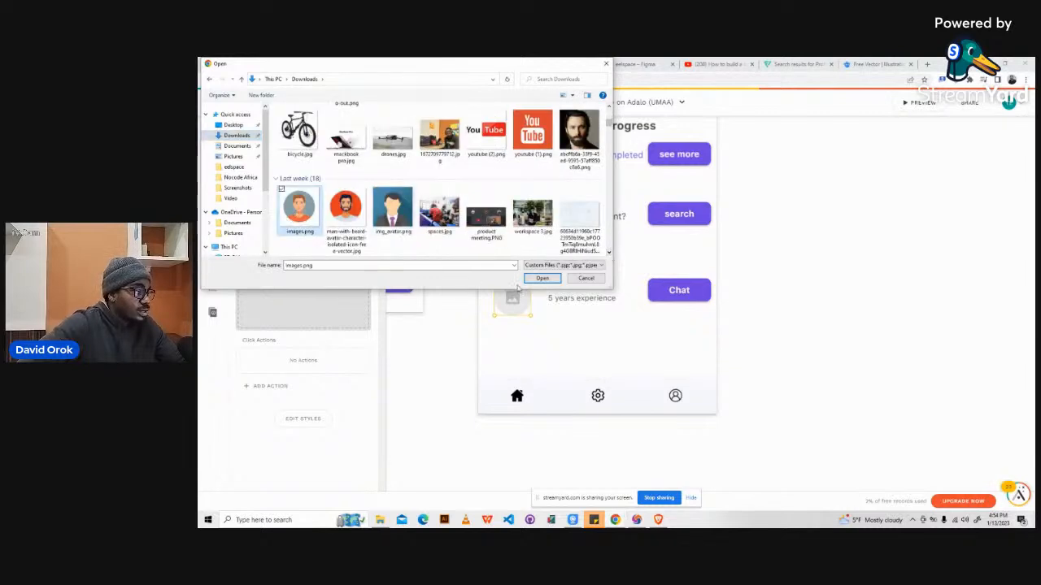
{"action": "left_click", "coordinate": [542, 278]}
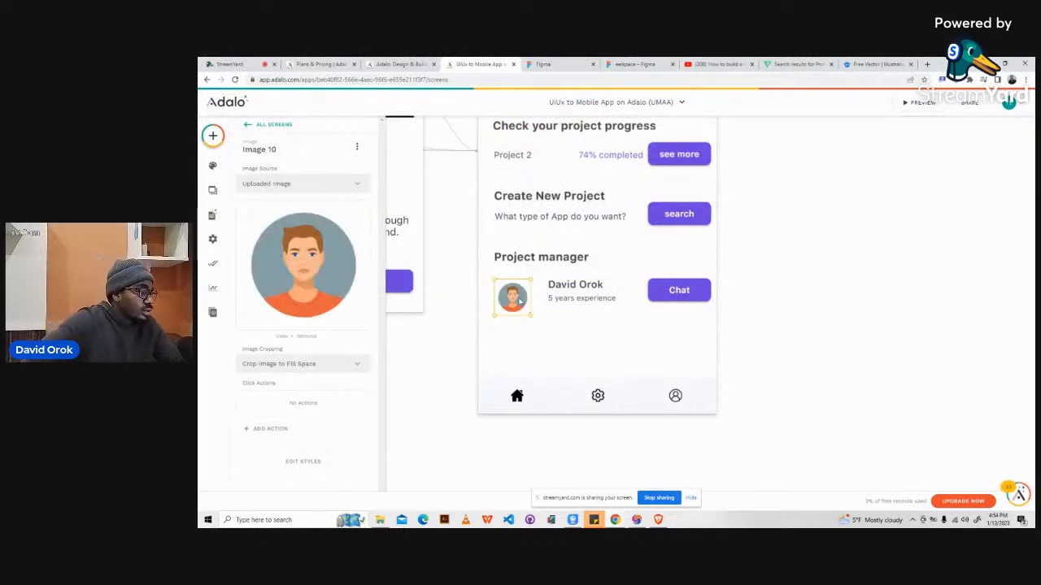
- Replace the avatar with the bearded man cartoon and align it with the manager's name
{"action": "left_click", "coordinate": [319, 210]}
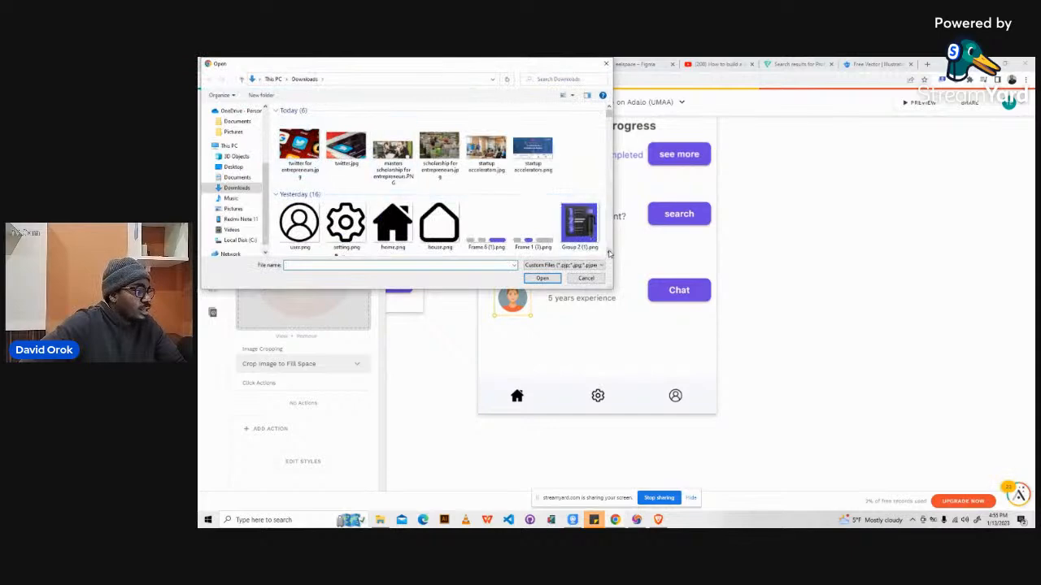
{"action": "left_click", "coordinate": [608, 252]}
{"action": "left_click_drag", "start_coordinate": [608, 253], "coordinate": [608, 253]}
{"action": "left_click", "coordinate": [345, 155]}
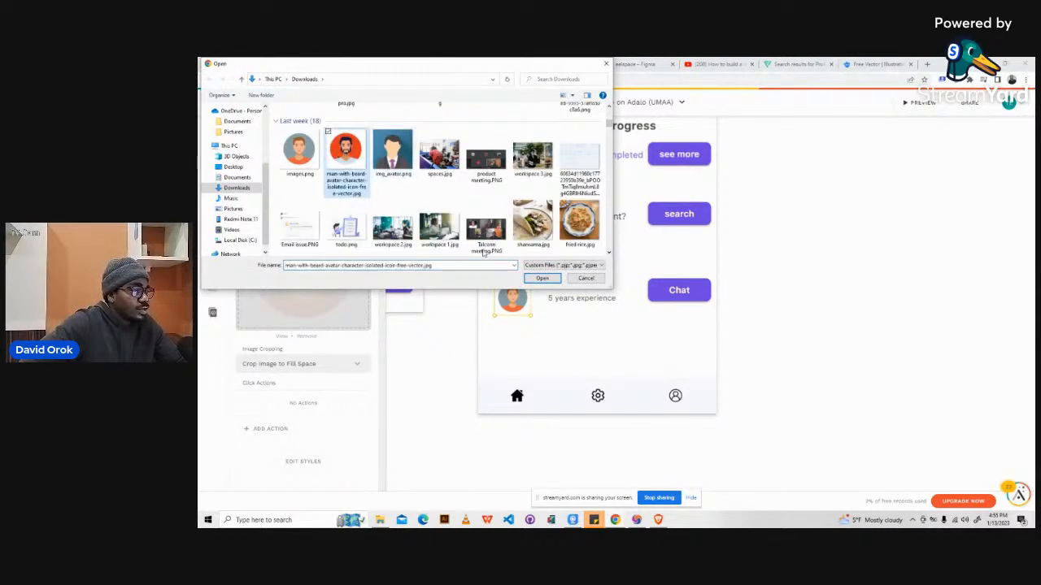
{"action": "left_click", "coordinate": [539, 280]}
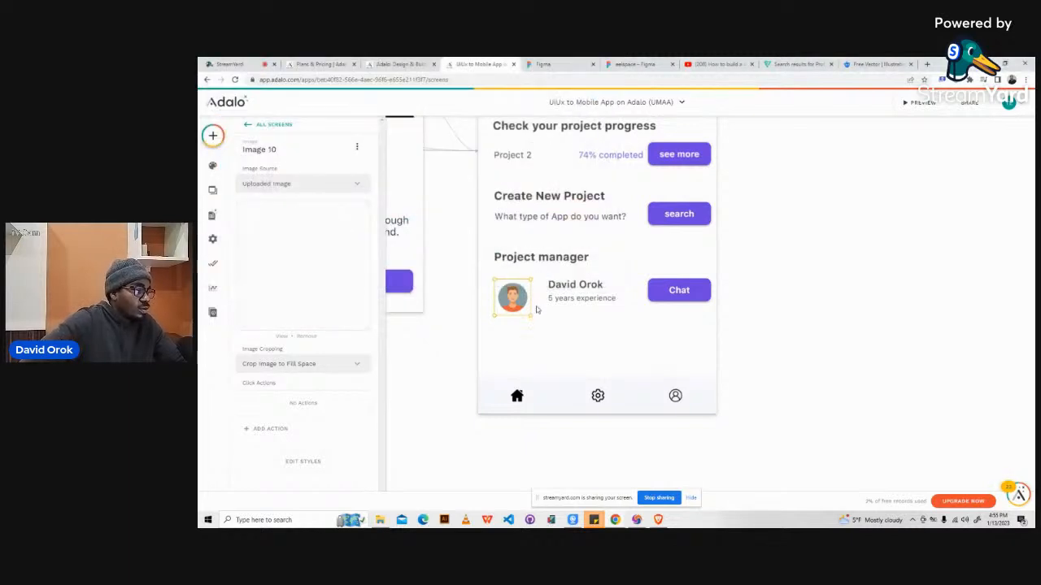
{"action": "left_click_drag", "start_coordinate": [518, 300], "coordinate": [518, 299]}
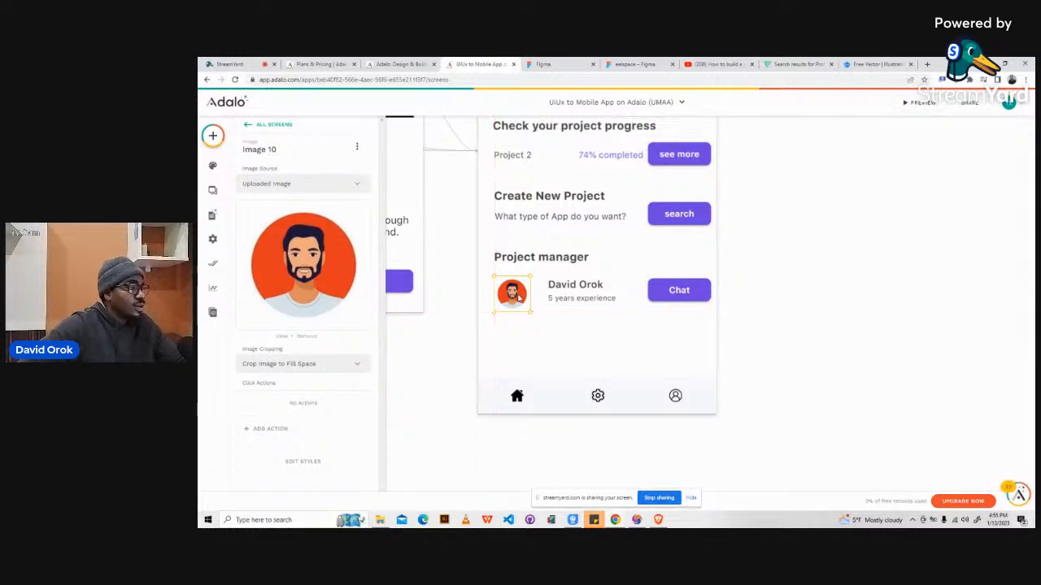
{"action": "left_click", "coordinate": [768, 385]}
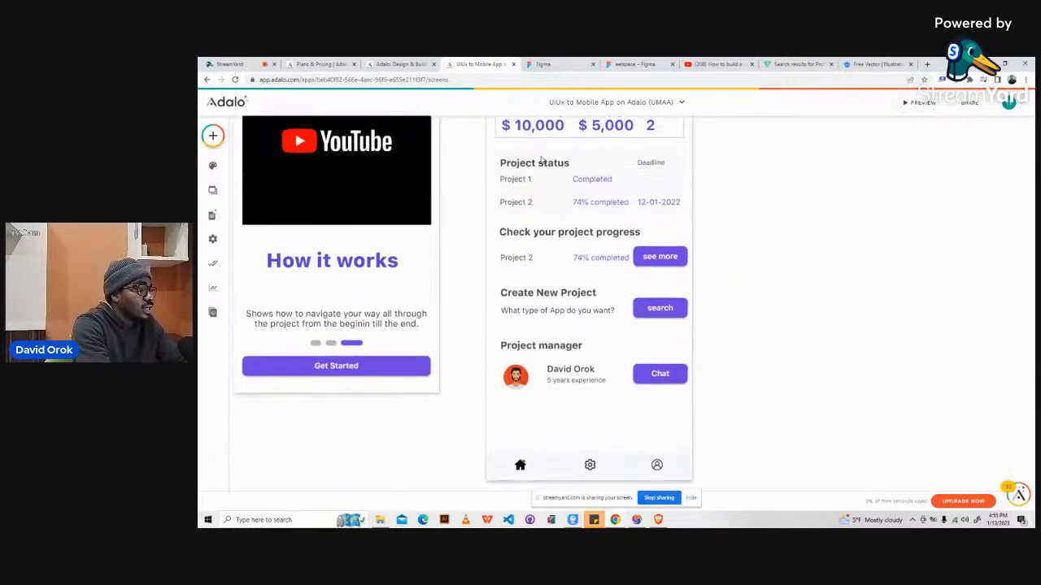
- Drag the Dashboard - Client screen's bottom edge up to just below the navigation icons
{"action": "scroll", "coordinate": [557, 162], "scroll_direction": "up", "scroll_amount": 2}
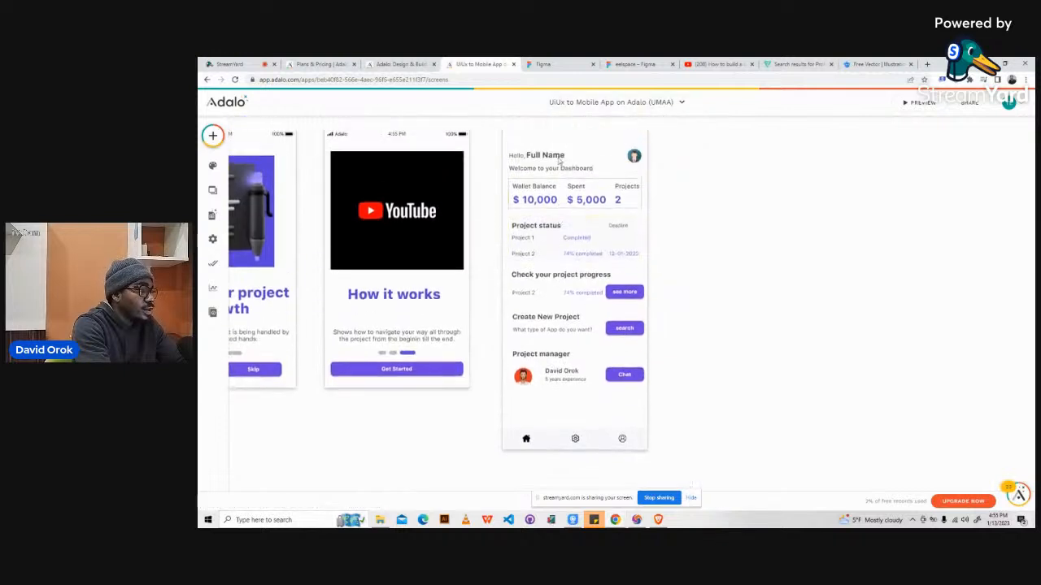
{"action": "left_click", "coordinate": [533, 161]}
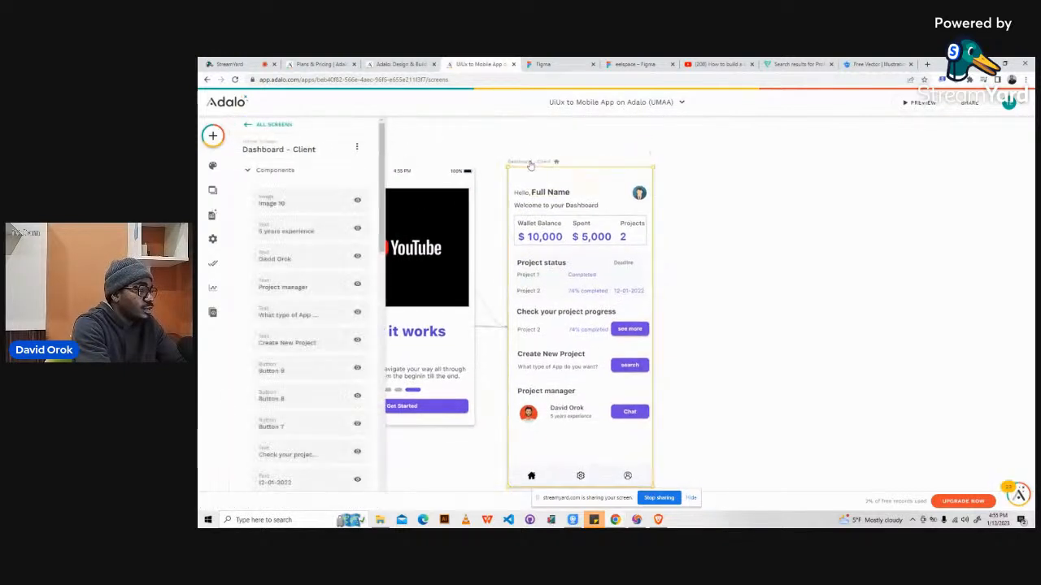
{"action": "scroll", "coordinate": [573, 416], "scroll_direction": "down", "scroll_amount": 1}
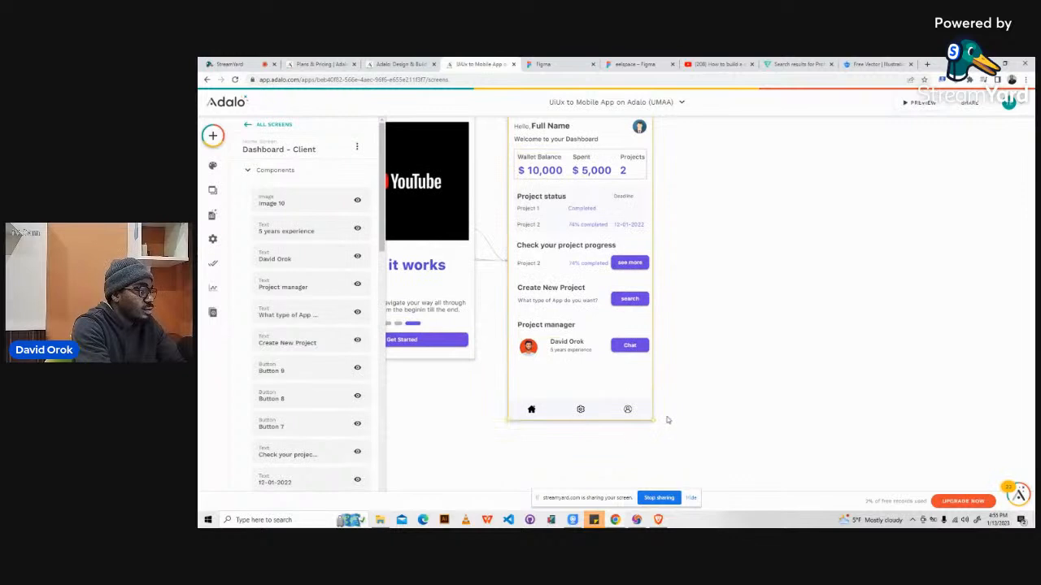
{"action": "left_click_drag", "start_coordinate": [667, 421], "coordinate": [530, 382]}
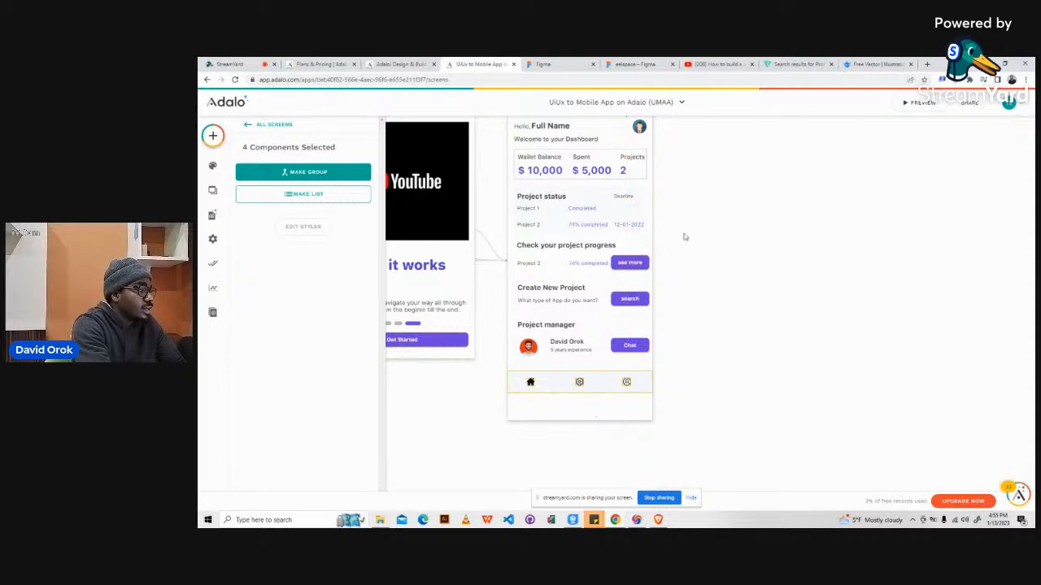
{"action": "scroll", "coordinate": [684, 236], "scroll_direction": "up", "scroll_amount": 1}
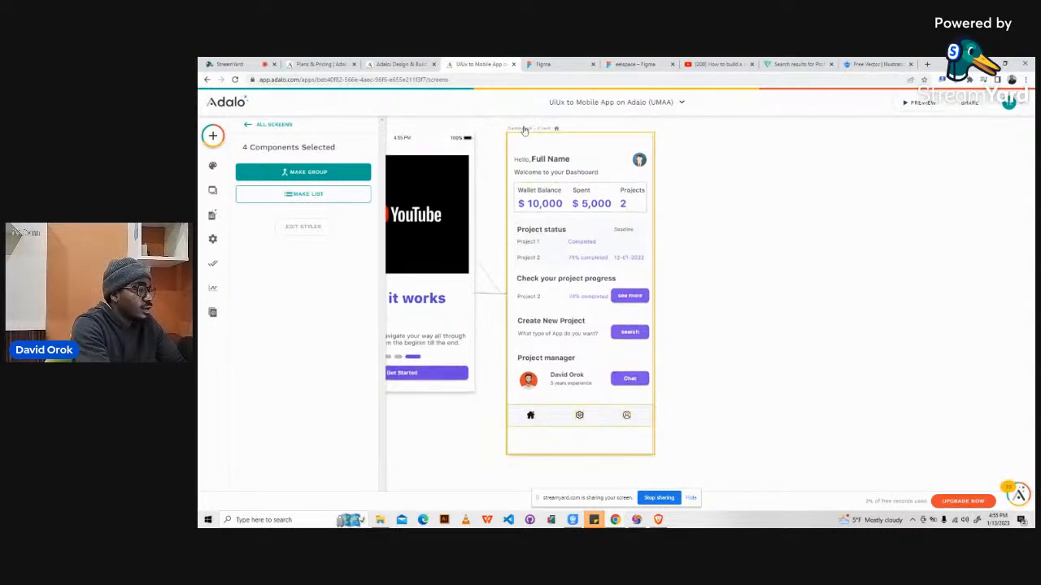
{"action": "left_click", "coordinate": [524, 130]}
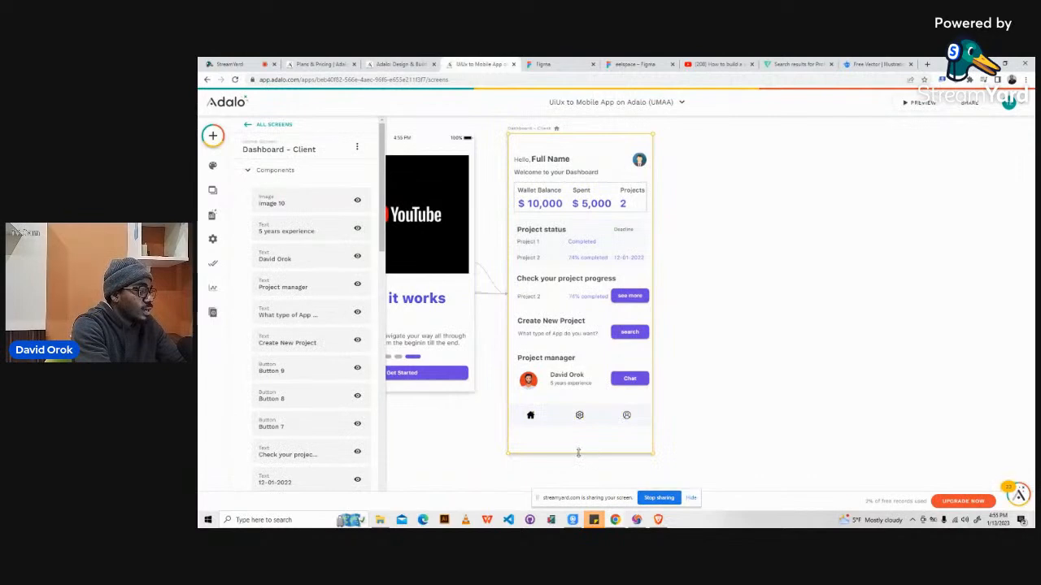
{"action": "left_click_drag", "start_coordinate": [579, 453], "coordinate": [575, 424]}
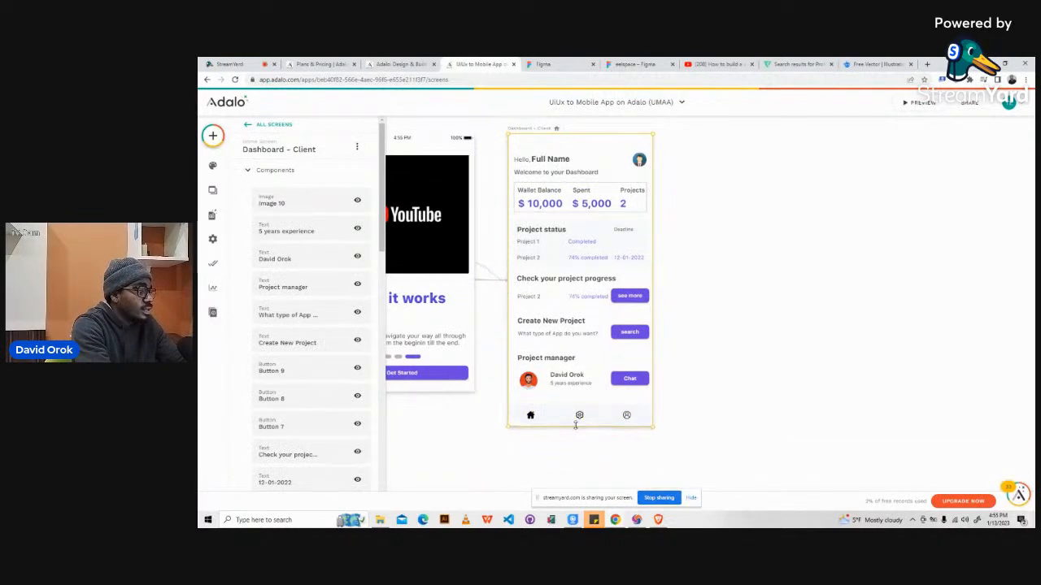
{"action": "left_click", "coordinate": [749, 394]}
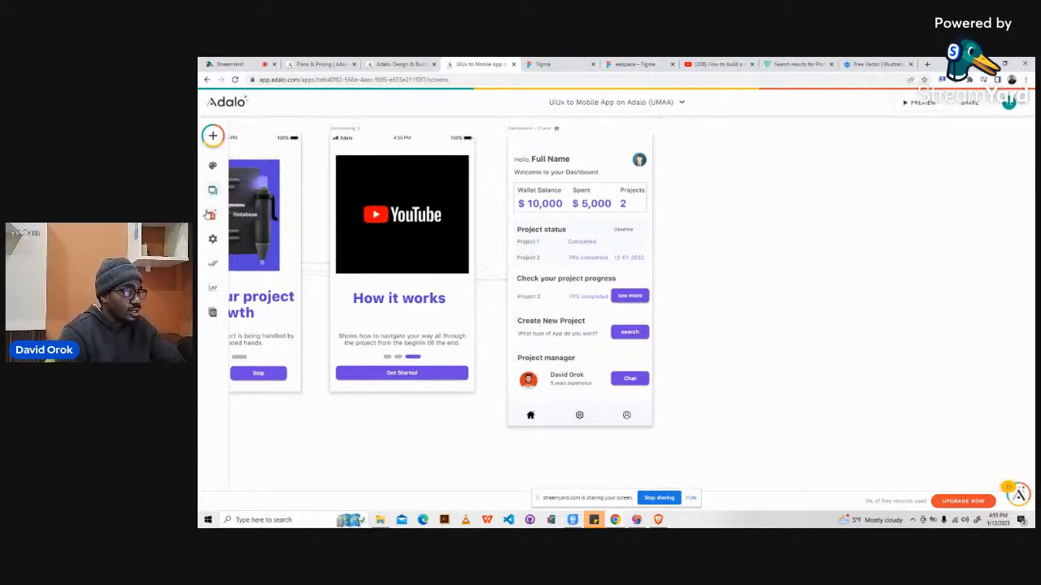
- Inspect the Users collection's 1 stored record, then launch the phone preview
{"action": "left_click", "coordinate": [210, 215]}
{"action": "left_click", "coordinate": [290, 186]}
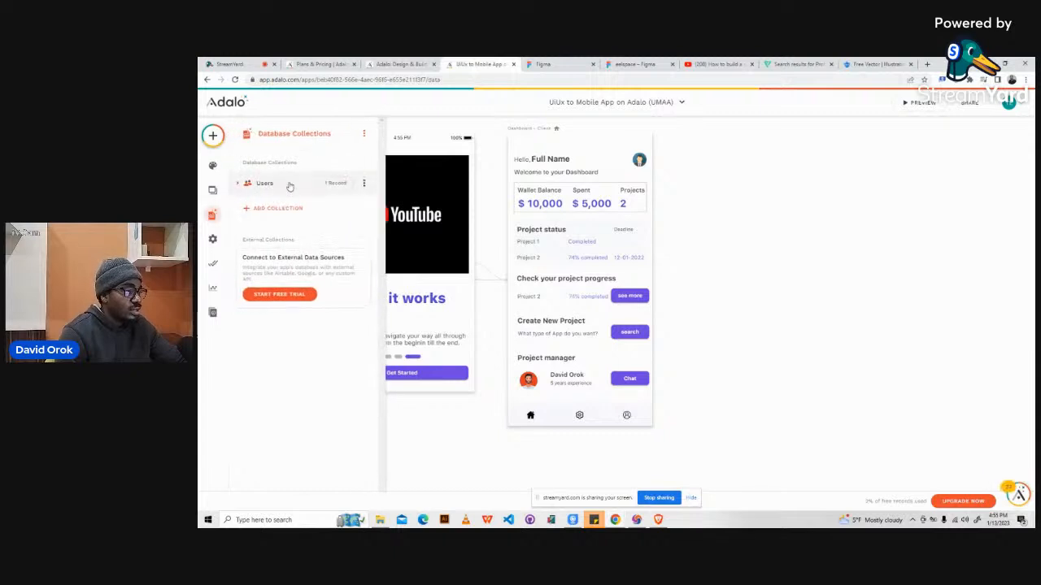
{"action": "left_click", "coordinate": [335, 184]}
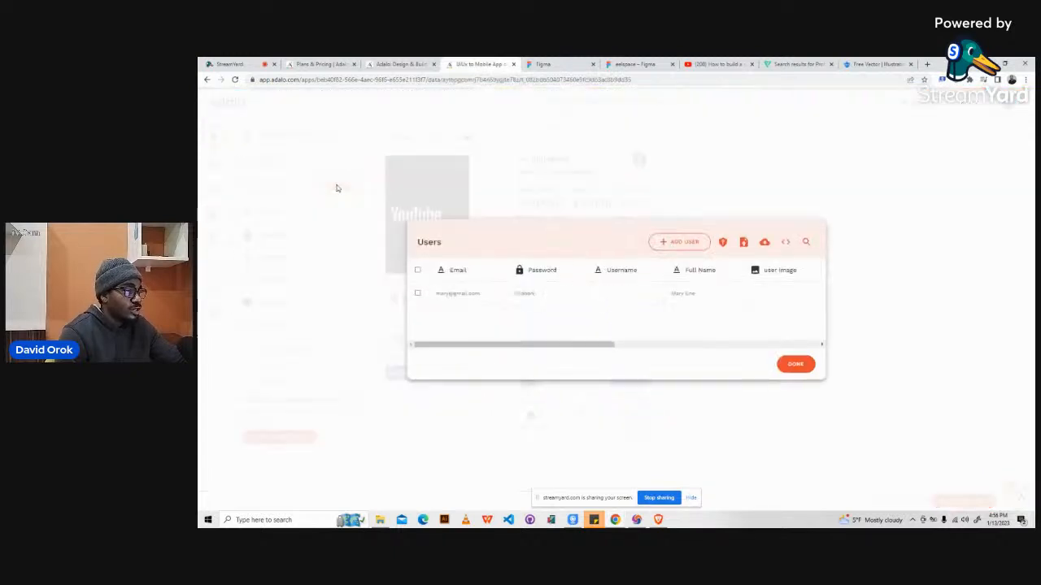
{"action": "left_click", "coordinate": [796, 363]}
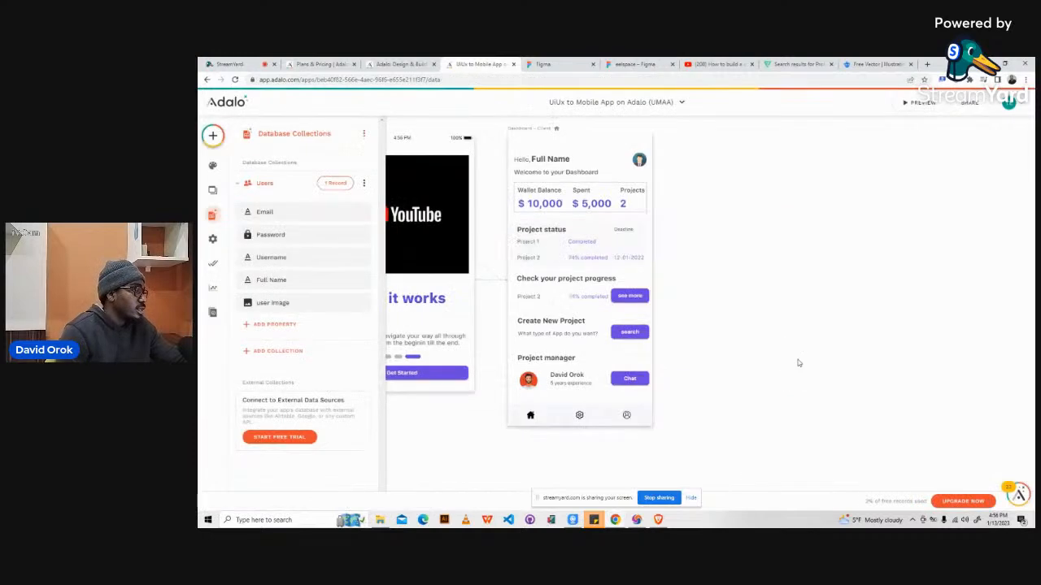
{"action": "left_click", "coordinate": [921, 102]}
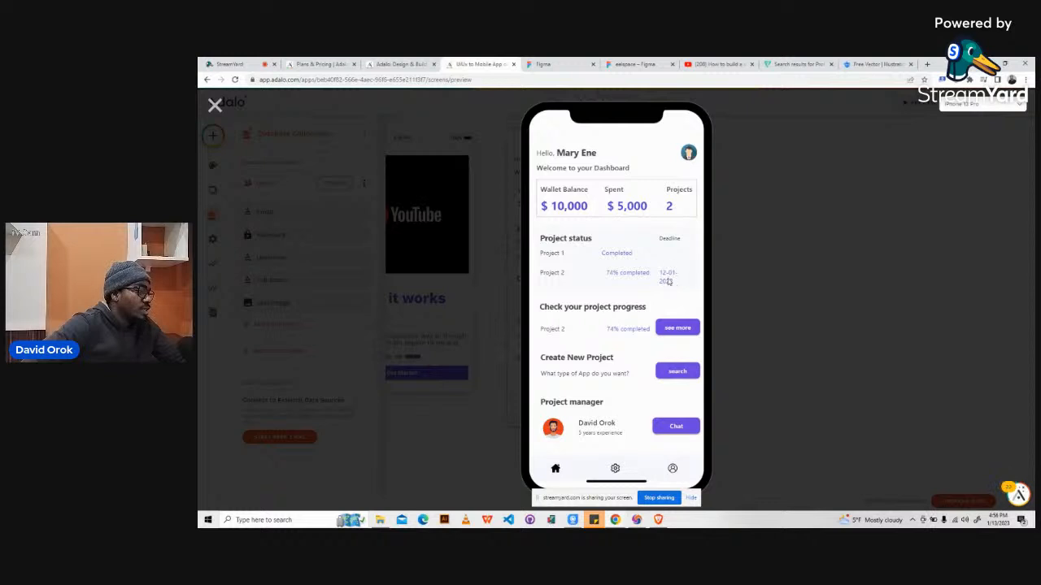
- Close the preview, adjust the 12-01-2022 deadline text, and preview the dashboard again
{"action": "left_click", "coordinate": [215, 106]}
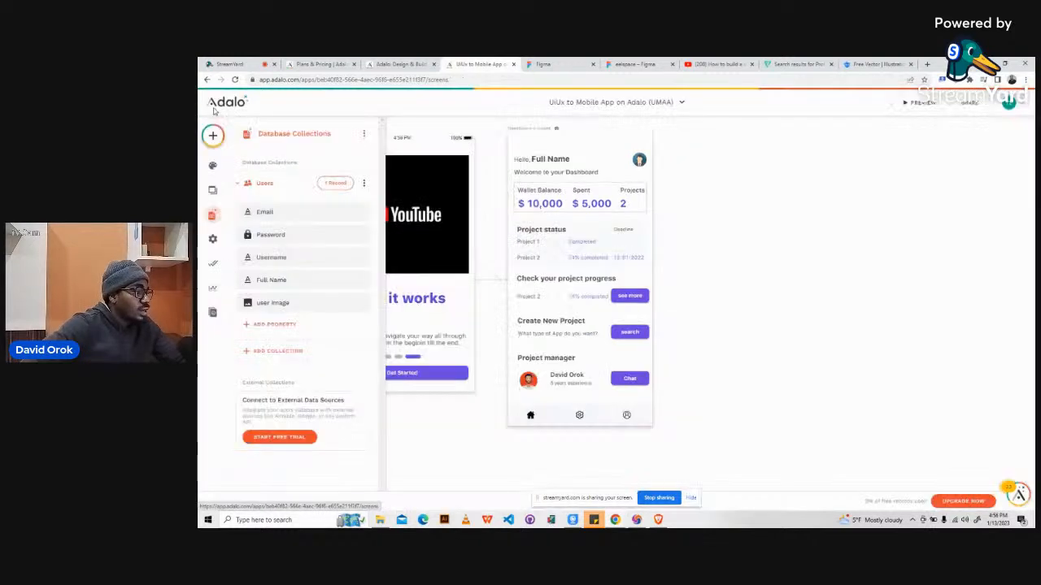
{"action": "left_click", "coordinate": [628, 257]}
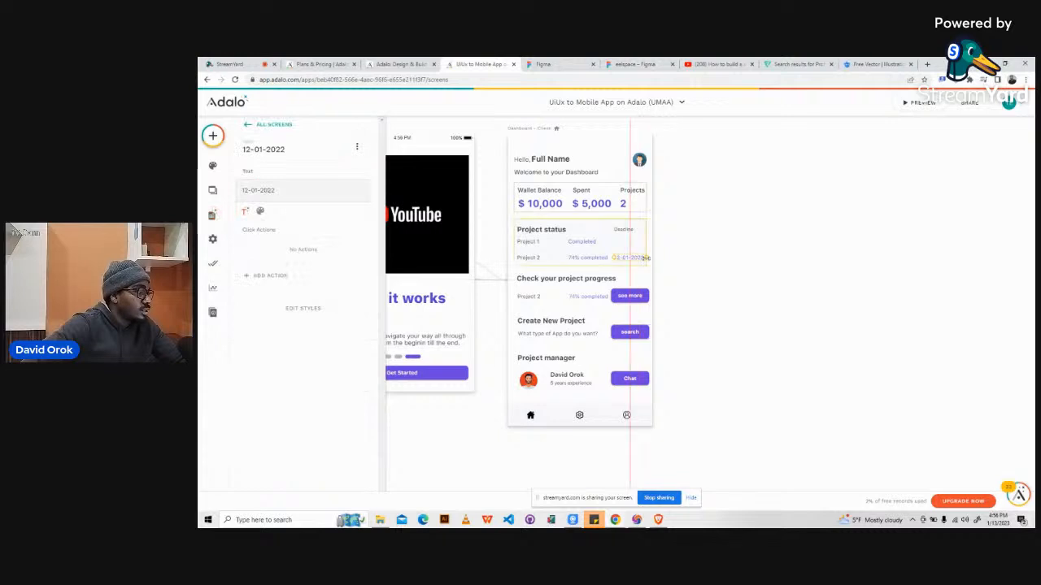
{"action": "left_click", "coordinate": [922, 103]}
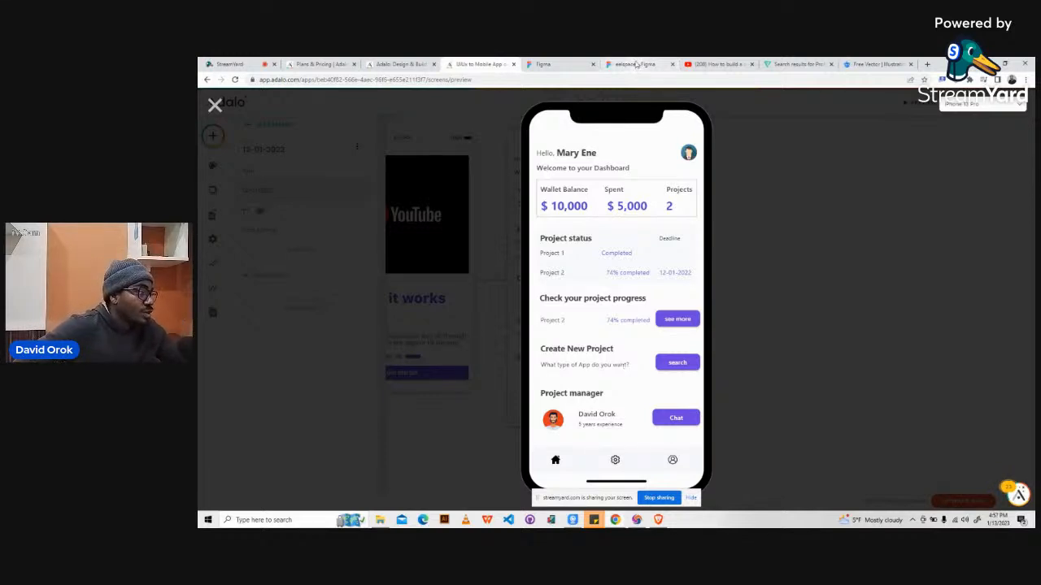
- Return to the eespace Figma file and inspect the app image on the details screen
{"action": "left_click", "coordinate": [636, 64]}
{"action": "scroll", "coordinate": [661, 228], "scroll_direction": "down", "scroll_amount": 10}
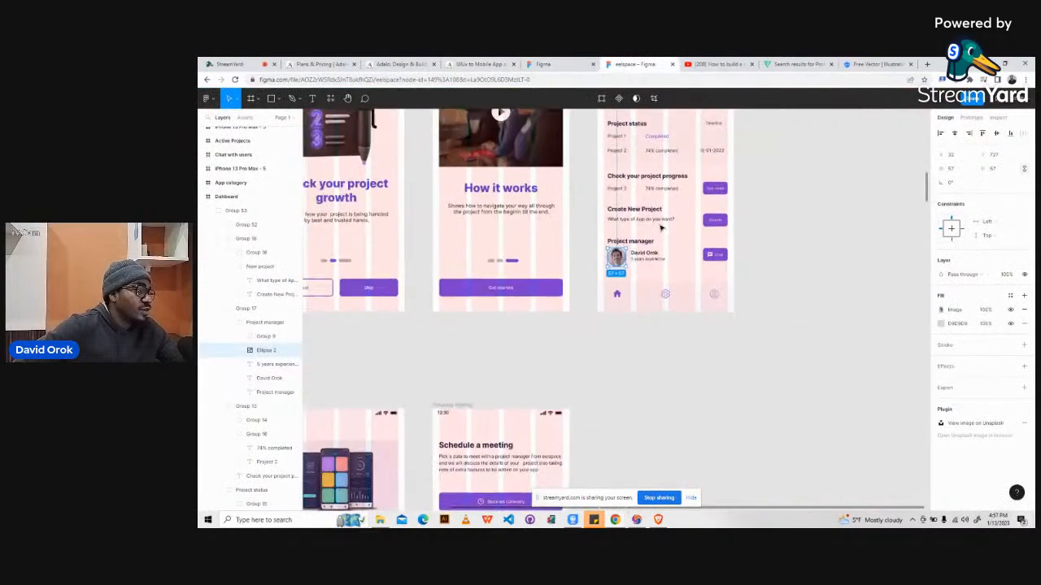
{"action": "scroll", "coordinate": [662, 228], "scroll_direction": "up", "scroll_amount": 5}
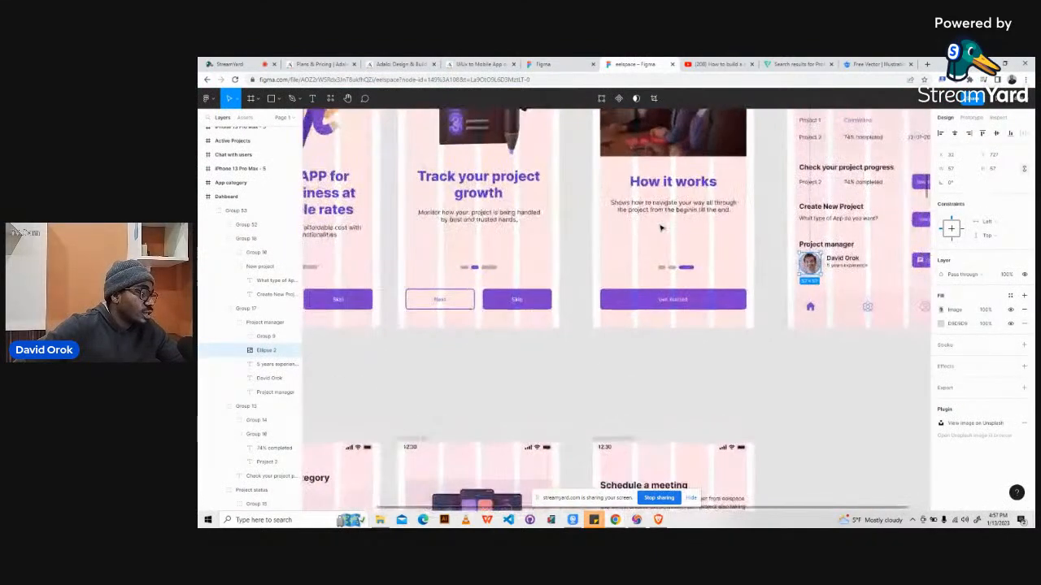
{"action": "scroll", "coordinate": [661, 228], "scroll_direction": "down", "scroll_amount": 2}
{"action": "scroll", "coordinate": [661, 228], "scroll_direction": "left", "scroll_amount": 3}
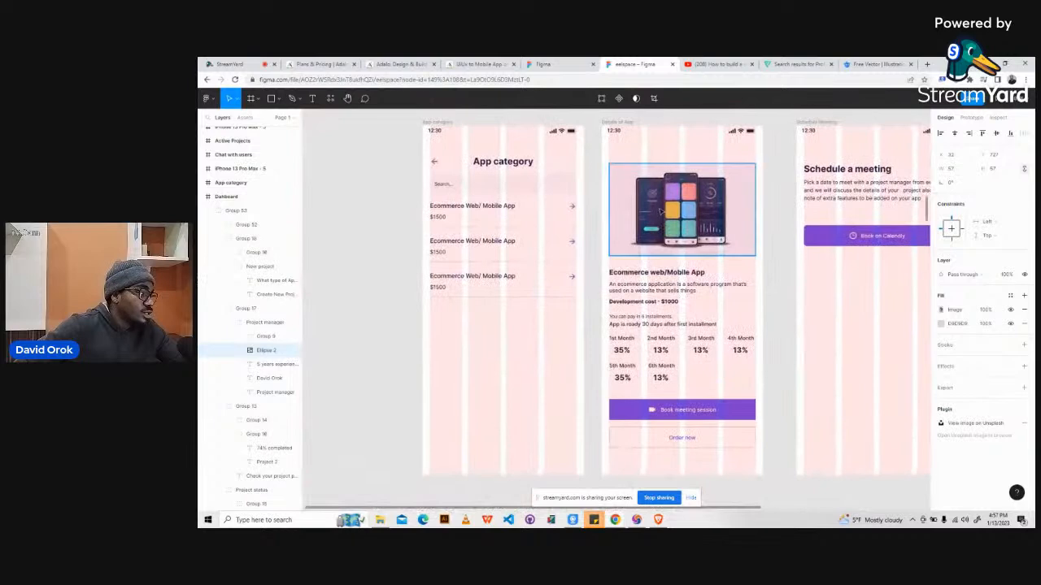
{"action": "left_click", "coordinate": [661, 211]}
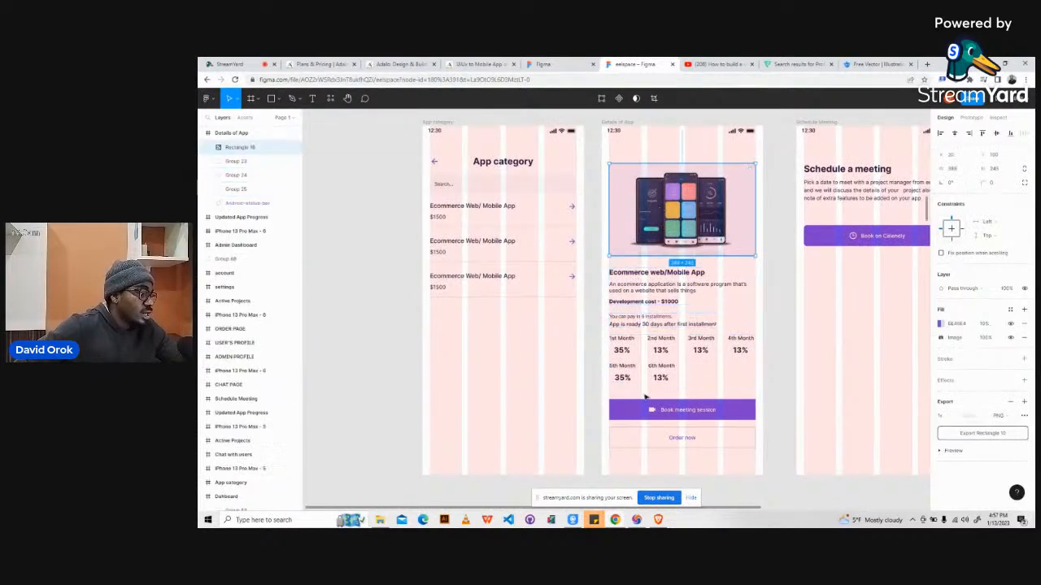
{"action": "scroll", "coordinate": [653, 412], "scroll_direction": "up", "scroll_amount": 1}
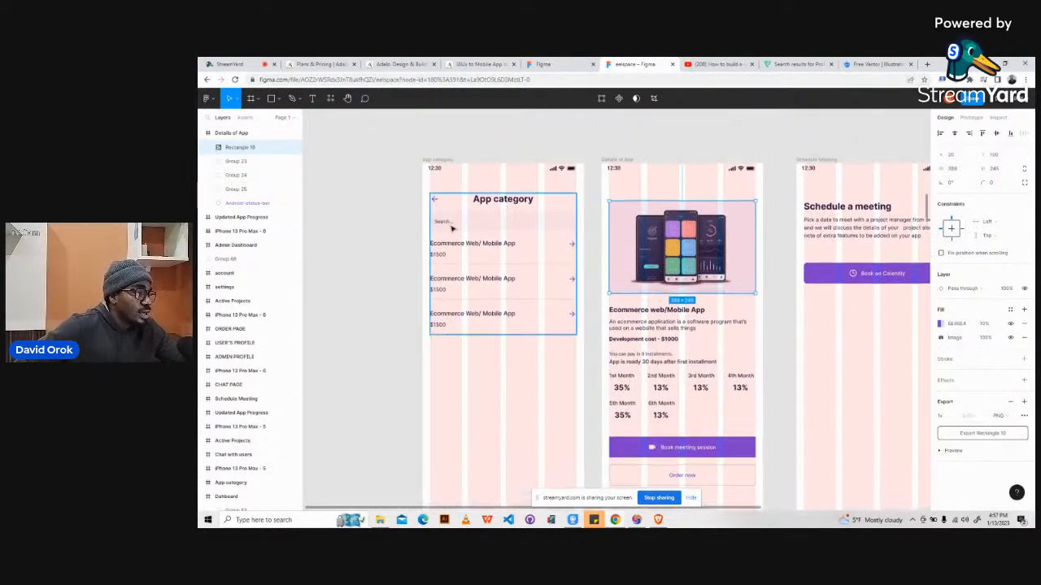
{"action": "scroll", "coordinate": [522, 254], "scroll_direction": "up", "scroll_amount": 3}
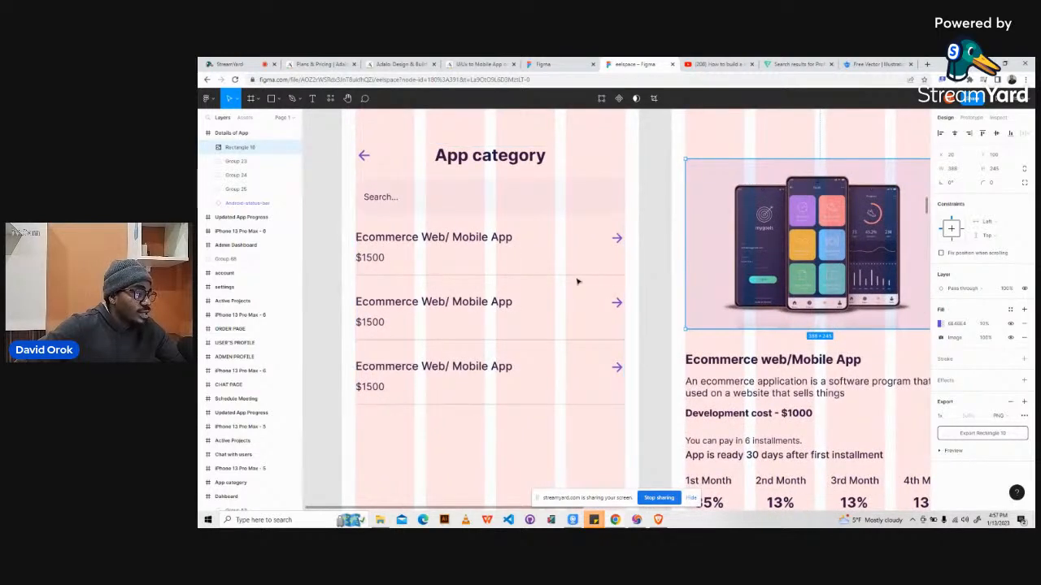
{"action": "scroll", "coordinate": [575, 282], "scroll_direction": "down", "scroll_amount": 1}
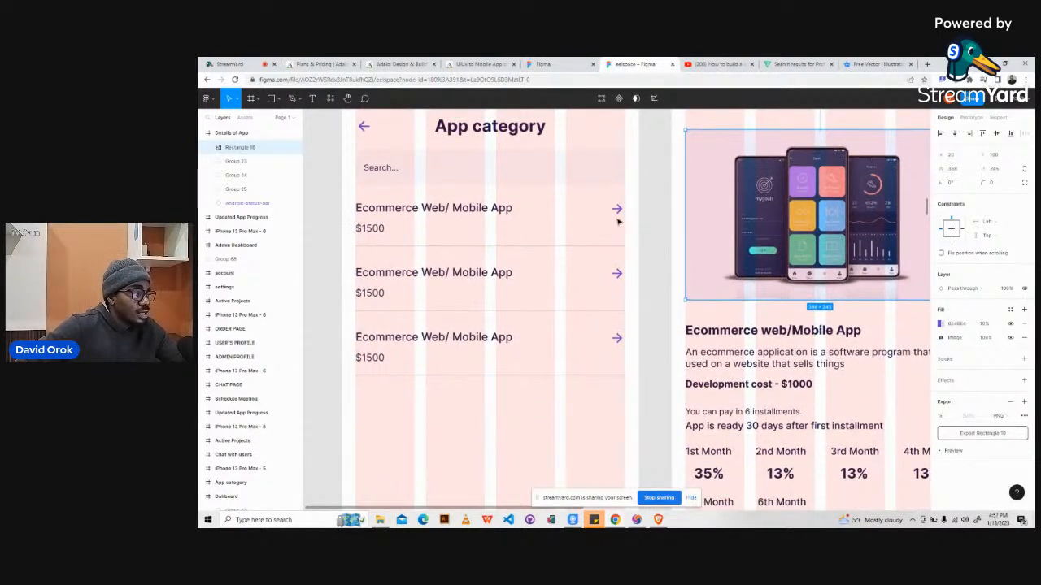
{"action": "scroll", "coordinate": [562, 258], "scroll_direction": "down", "scroll_amount": 1}
{"action": "scroll", "coordinate": [563, 258], "scroll_direction": "down", "scroll_amount": 1}
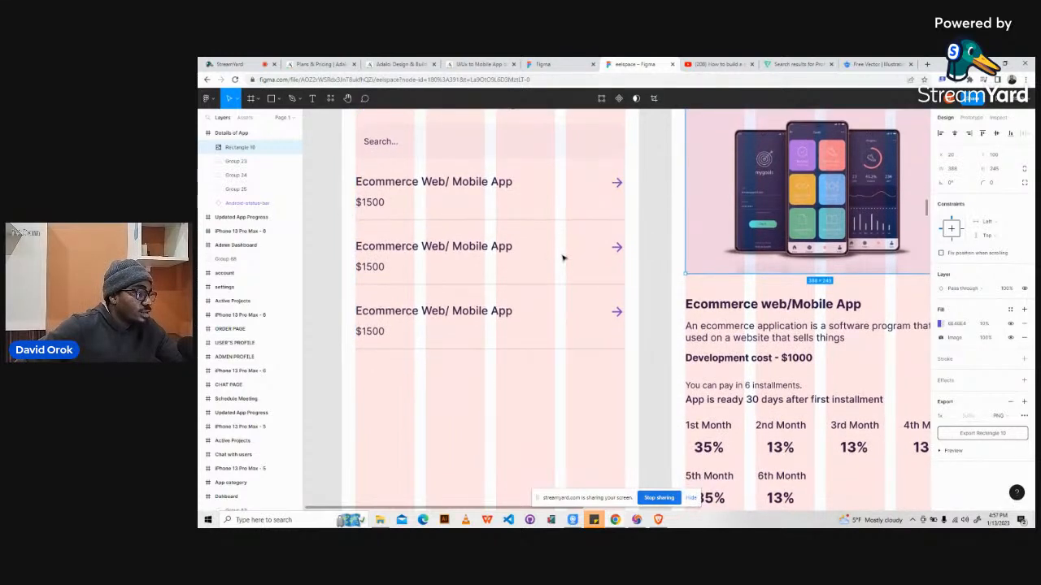
{"action": "scroll", "coordinate": [499, 242], "scroll_direction": "up", "scroll_amount": 3}
- Inspect the App category list, then browse to the Admin and Active Projects designs
{"action": "left_click", "coordinate": [498, 243]}
{"action": "scroll", "coordinate": [496, 248], "scroll_direction": "down", "scroll_amount": 5}
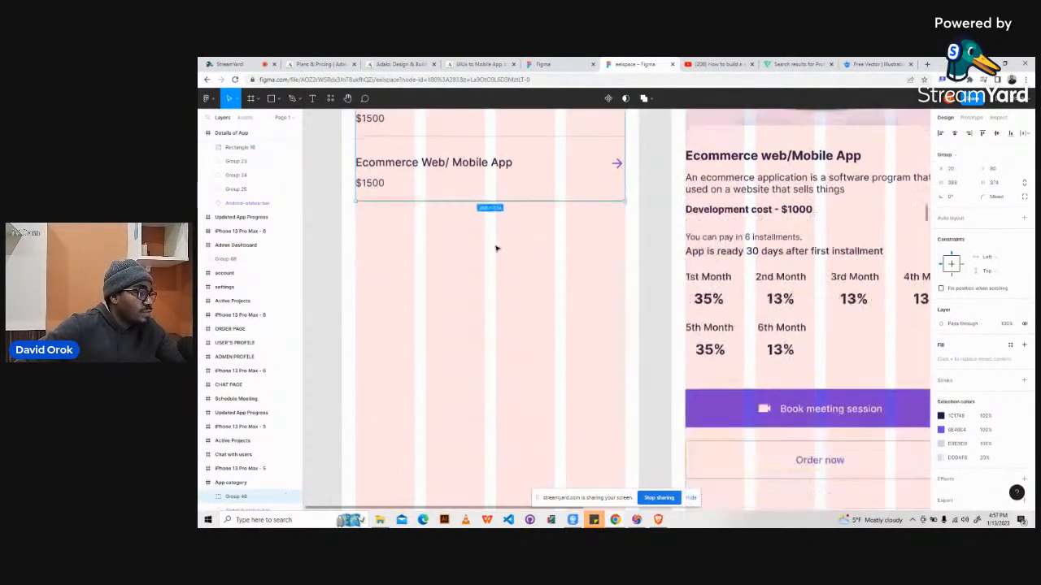
{"action": "scroll", "coordinate": [496, 248], "scroll_direction": "down", "scroll_amount": 10}
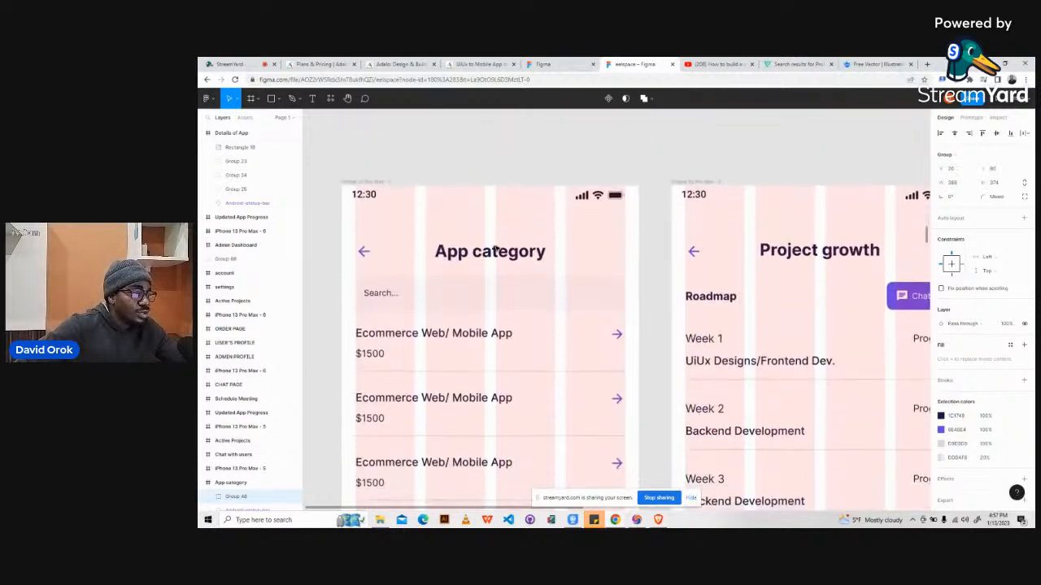
{"action": "scroll", "coordinate": [494, 250], "scroll_direction": "down", "scroll_amount": 2}
{"action": "scroll", "coordinate": [494, 249], "scroll_direction": "down", "scroll_amount": 2}
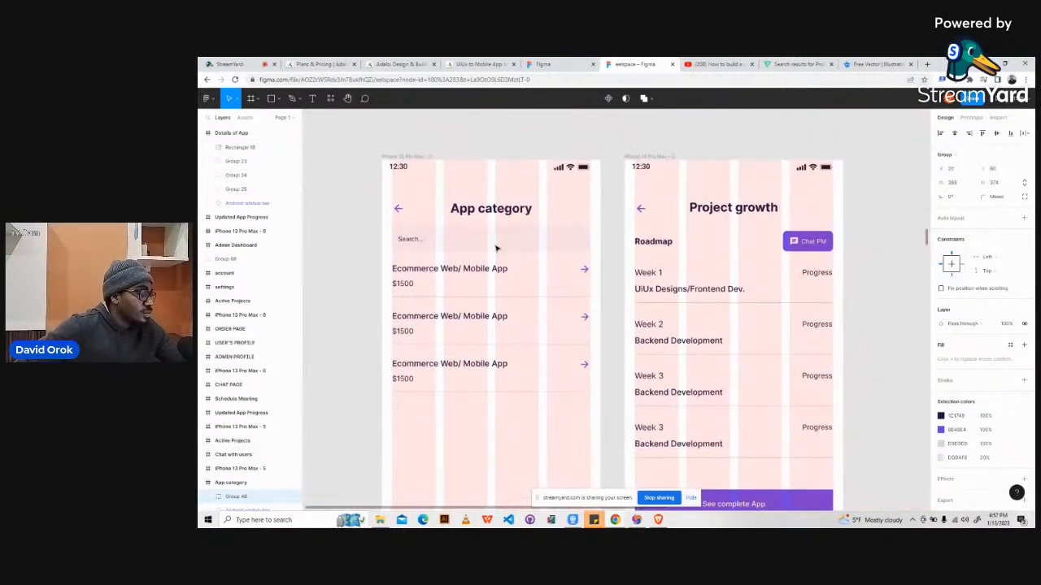
{"action": "scroll", "coordinate": [496, 248], "scroll_direction": "down", "scroll_amount": 2}
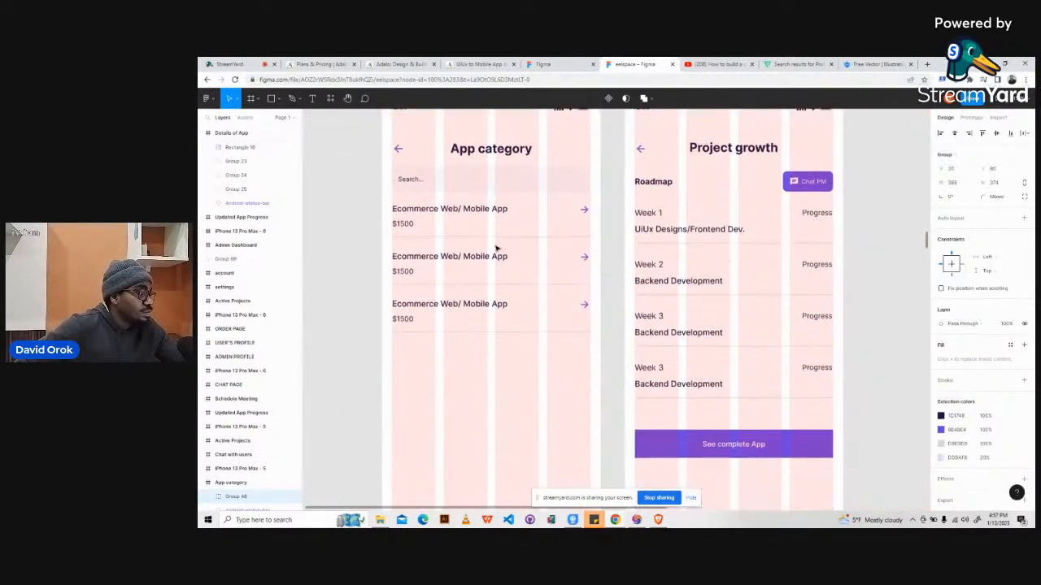
{"action": "scroll", "coordinate": [496, 248], "scroll_direction": "down", "scroll_amount": 15}
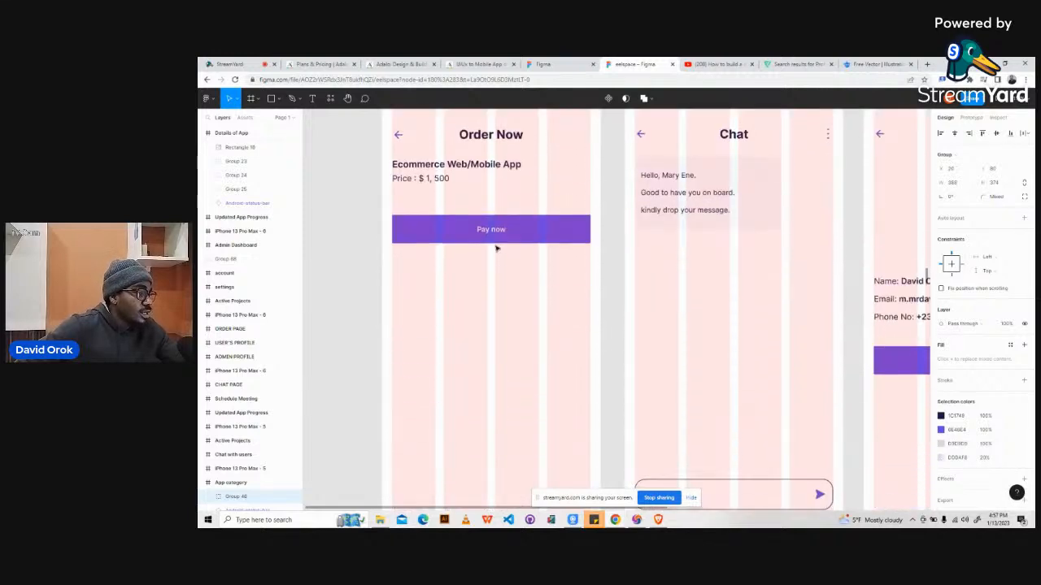
{"action": "scroll", "coordinate": [496, 248], "scroll_direction": "up", "scroll_amount": 3}
{"action": "scroll", "coordinate": [496, 248], "scroll_direction": "down", "scroll_amount": 4}
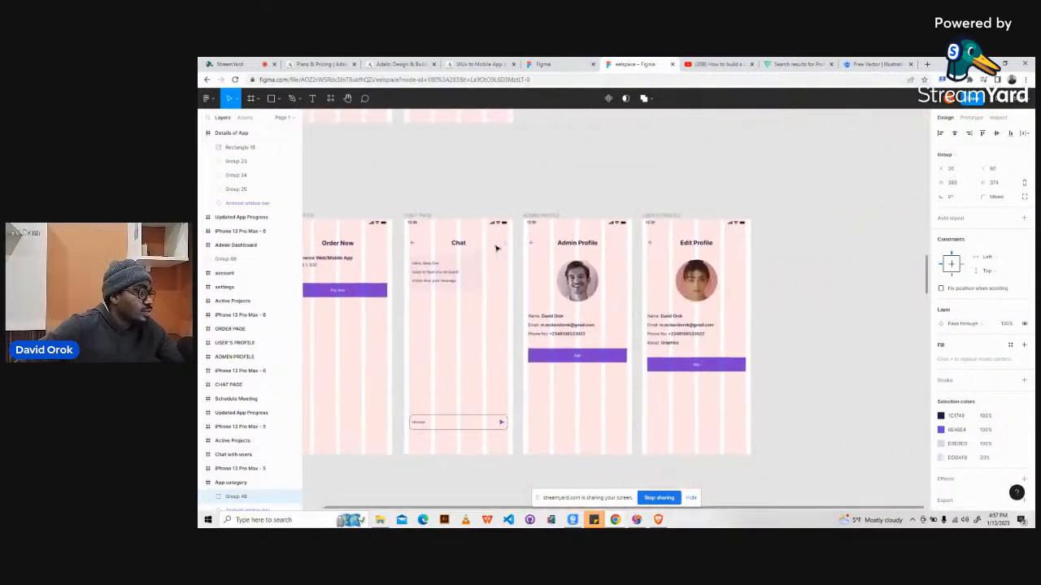
{"action": "scroll", "coordinate": [496, 248], "scroll_direction": "up", "scroll_amount": 8}
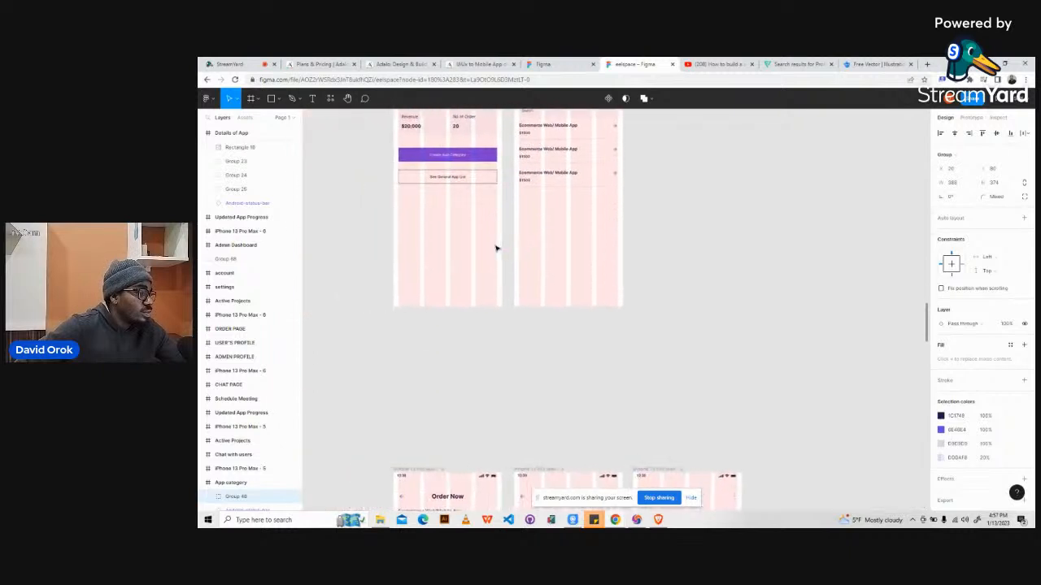
{"action": "scroll", "coordinate": [496, 248], "scroll_direction": "left", "scroll_amount": 2}
{"action": "scroll", "coordinate": [496, 248], "scroll_direction": "up", "scroll_amount": 2}
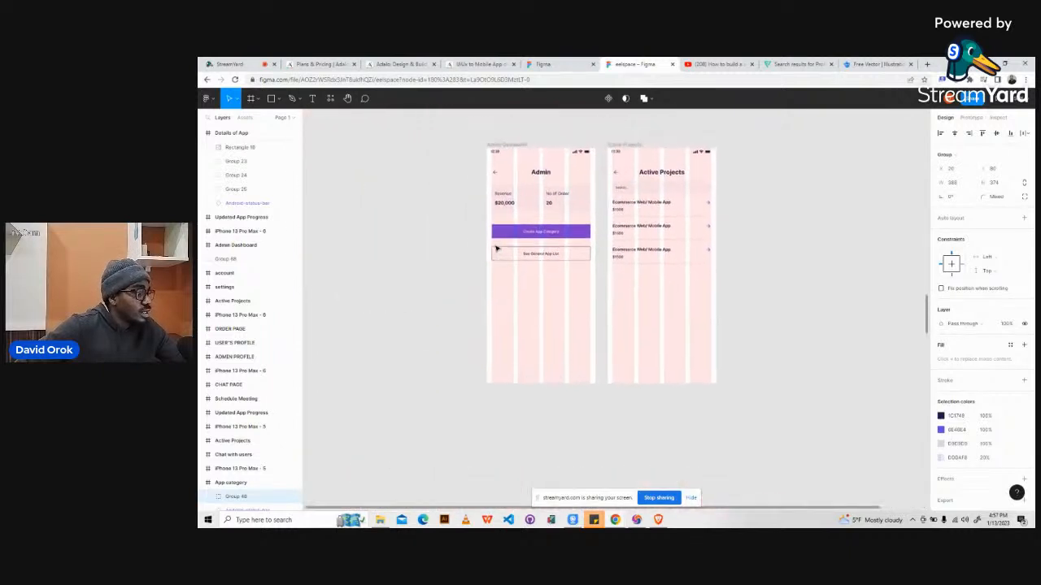
{"action": "scroll", "coordinate": [496, 248], "scroll_direction": "down", "scroll_amount": 5}
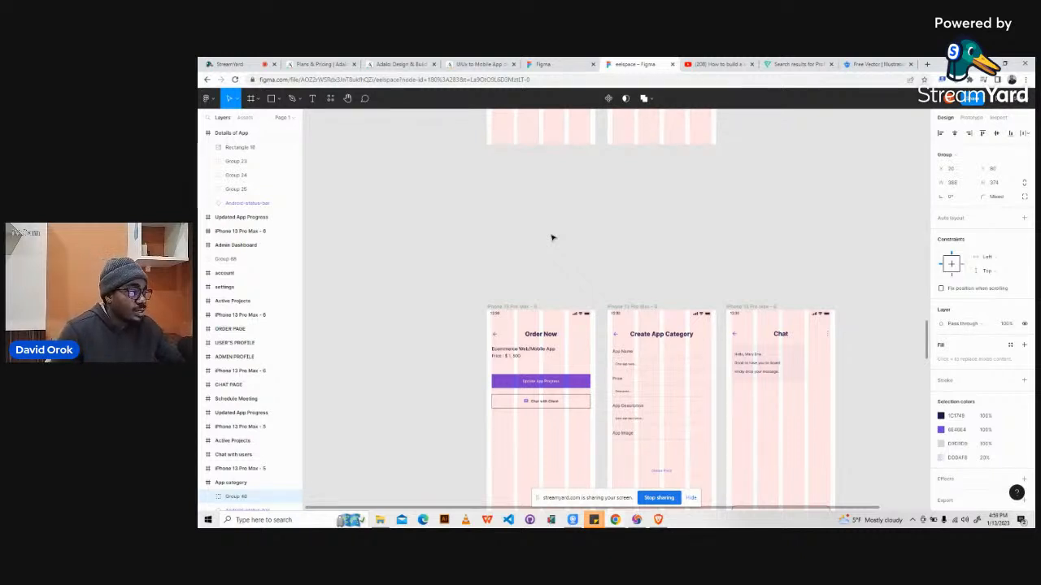
- Scroll the canvas down to the Order Now, Create App Category and Chat frames
{"action": "scroll", "coordinate": [551, 238], "scroll_direction": "down", "scroll_amount": 2}
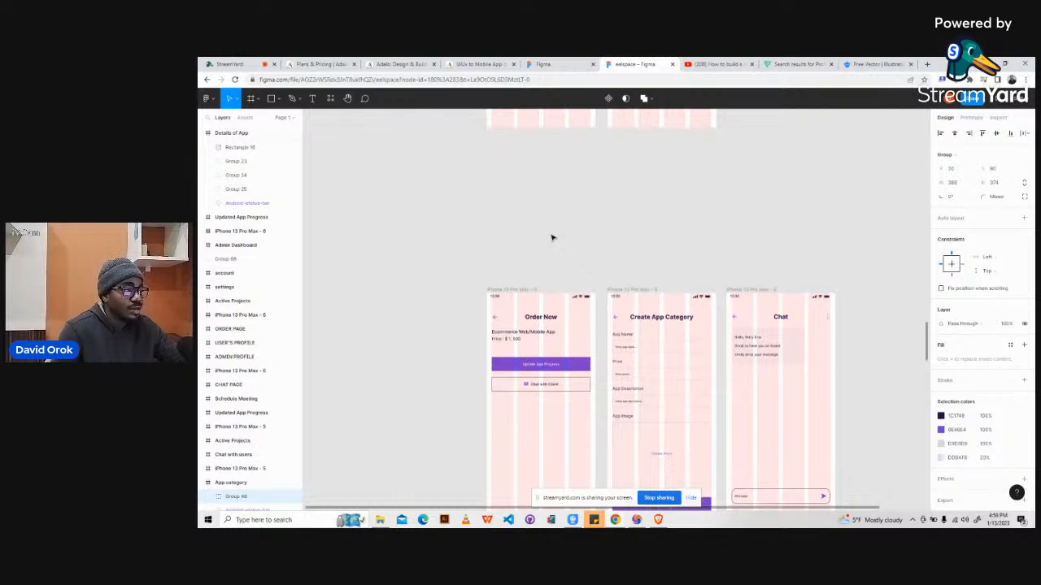